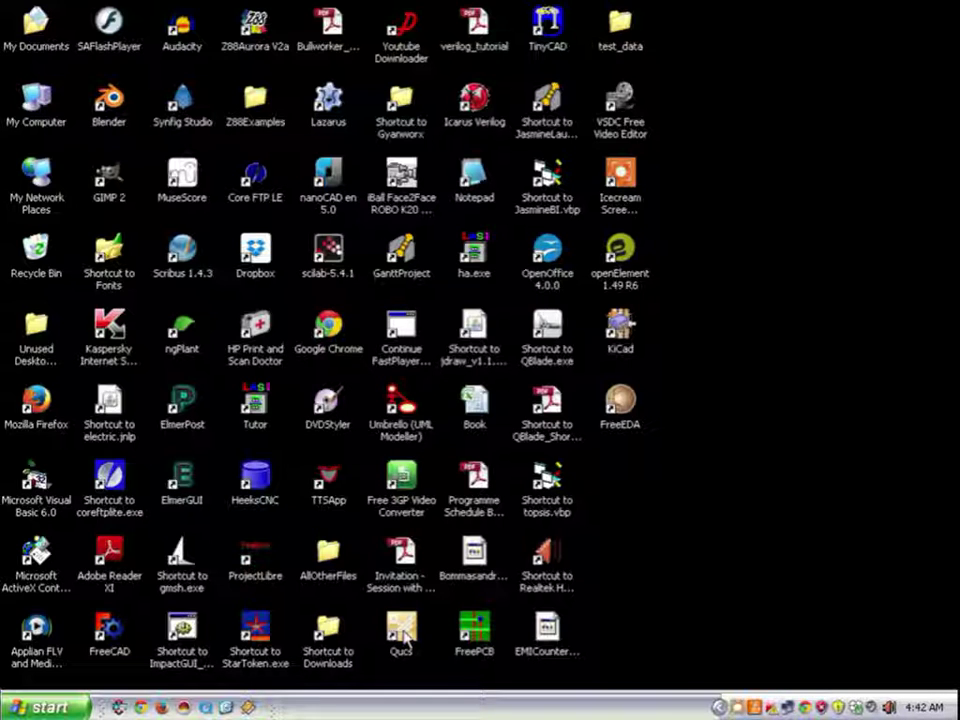
# Launch the Qucs circuit simulator from the desktop
pyautogui.doubleClick(406, 637)
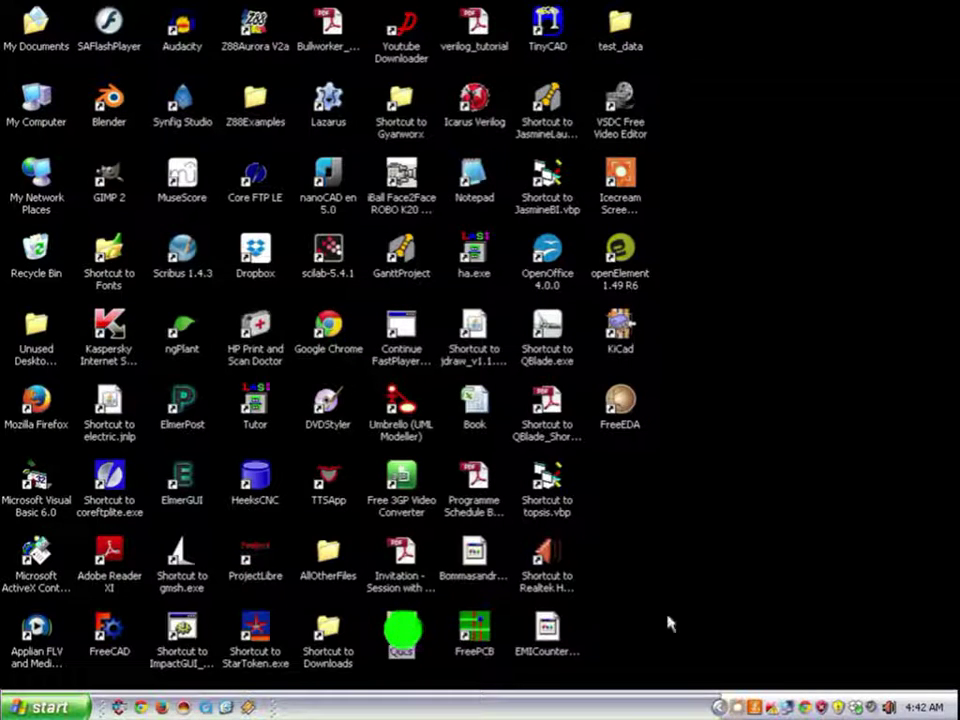
pyautogui.click(712, 588)
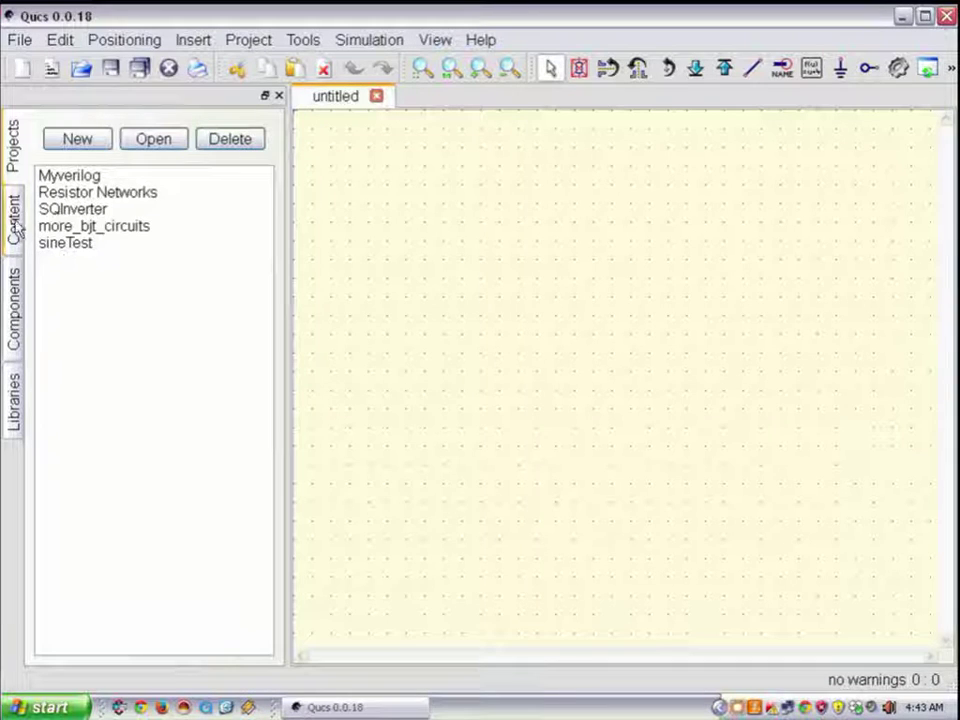
# Inspect the content categories while selecting the Myverilog, Resistor Networks, sineTest and more_bjt_circuits projects in turn
pyautogui.click(80, 176)
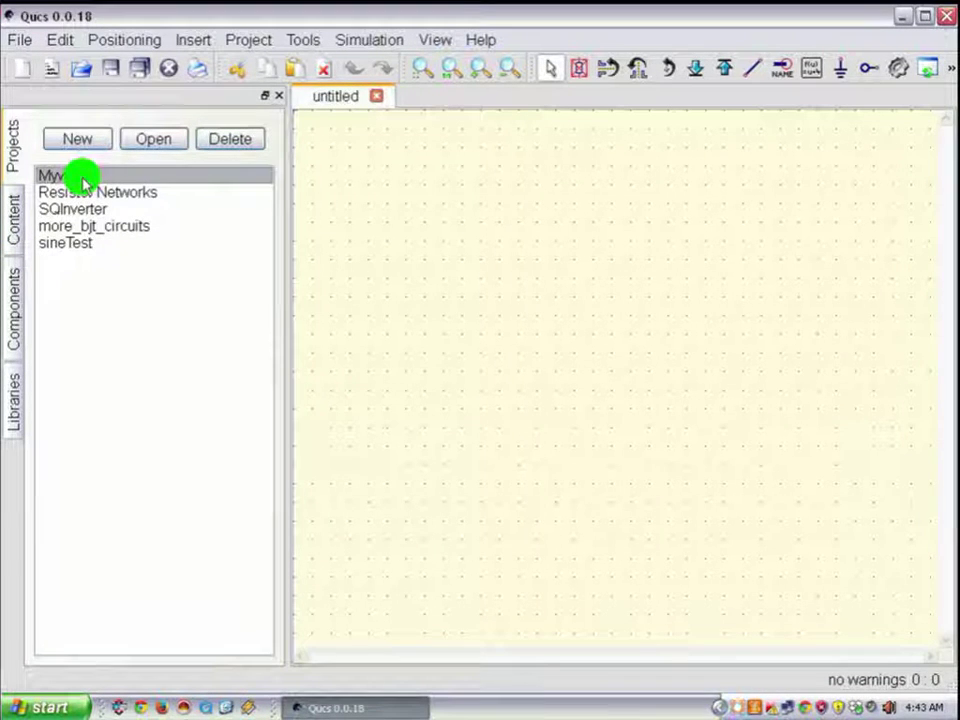
pyautogui.click(14, 220)
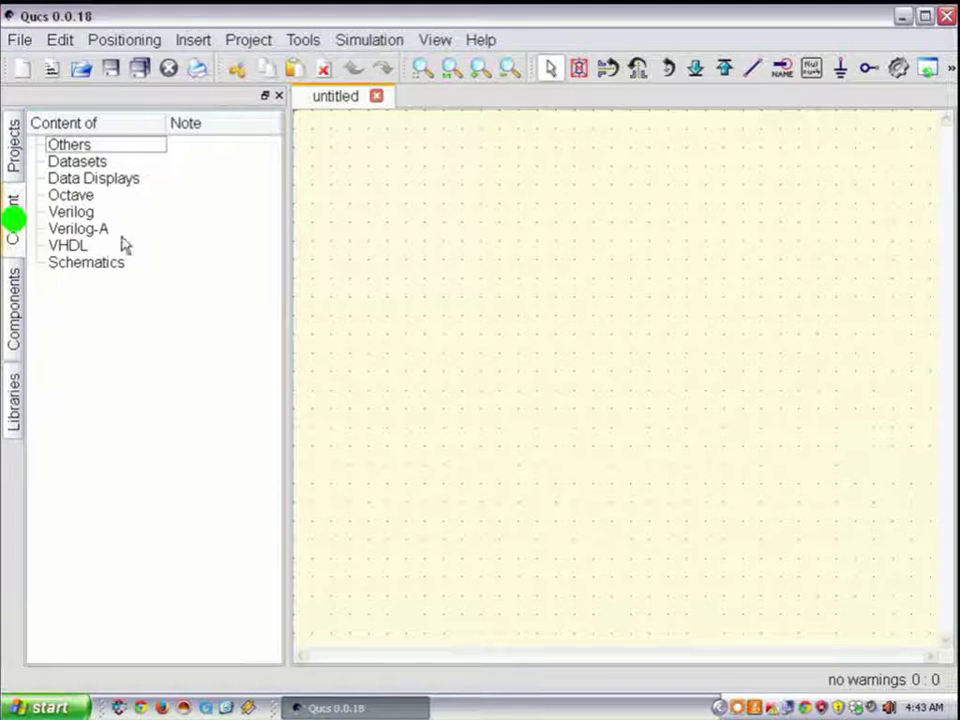
pyautogui.click(15, 170)
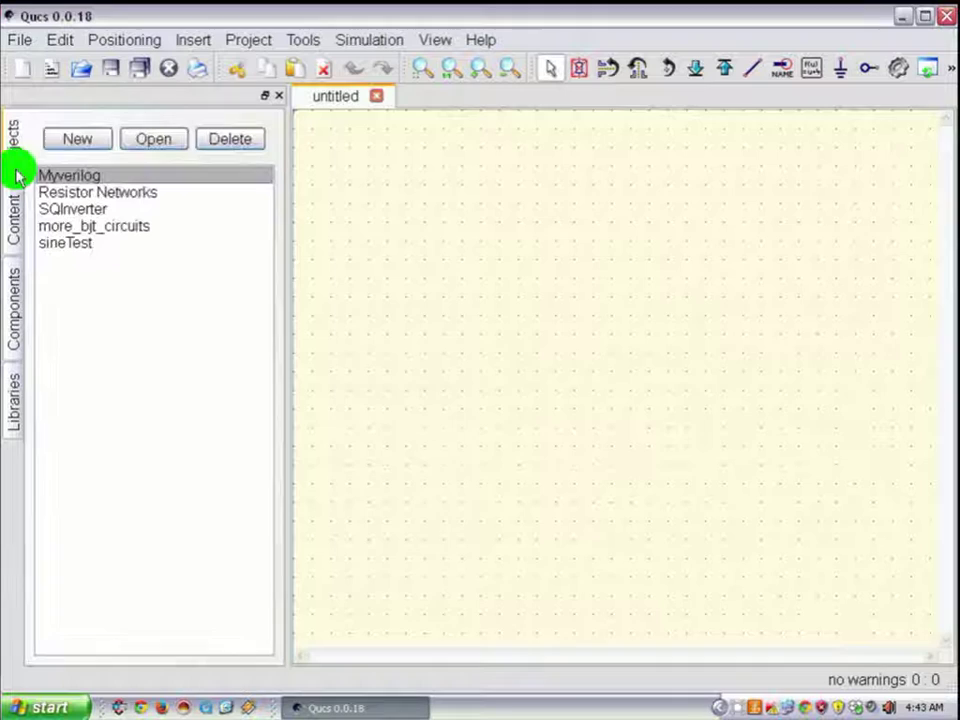
pyautogui.click(97, 193)
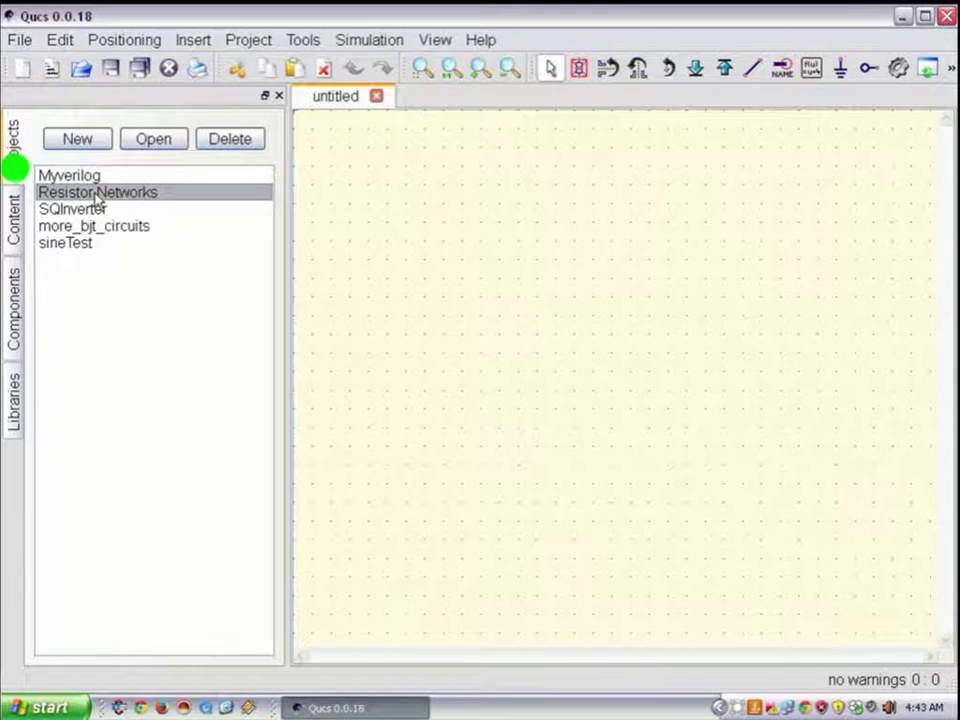
pyautogui.click(15, 220)
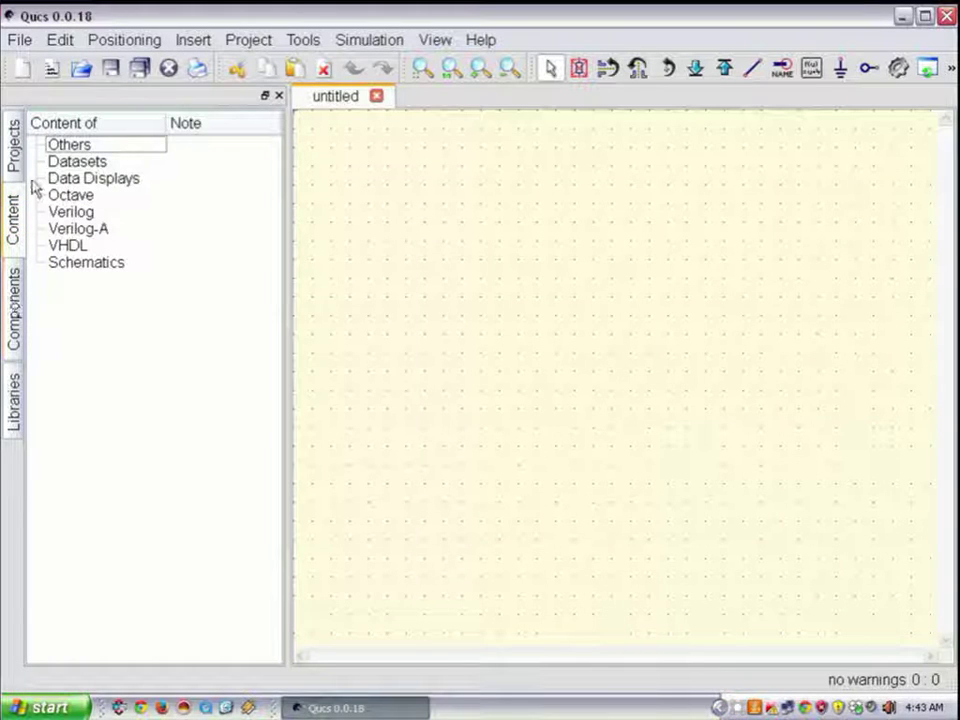
pyautogui.click(15, 142)
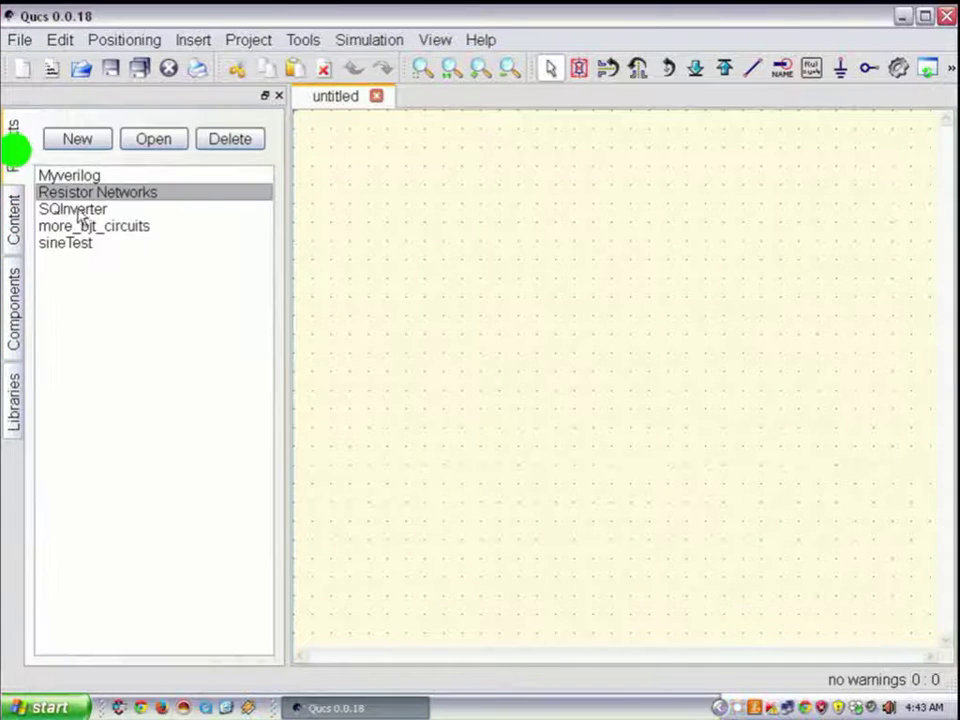
pyautogui.click(81, 243)
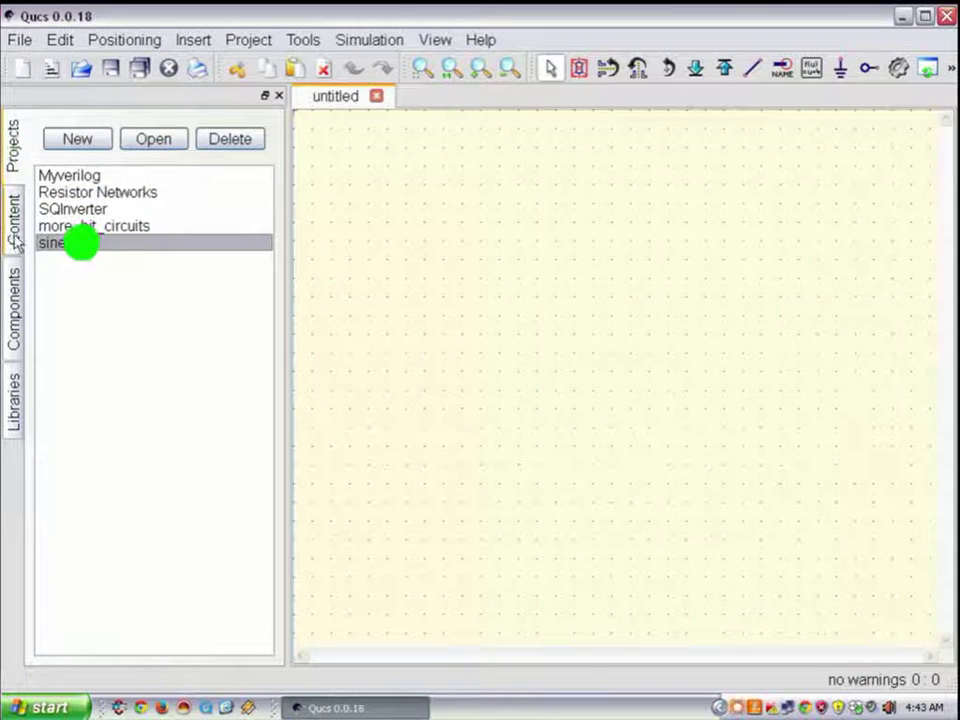
pyautogui.click(12, 212)
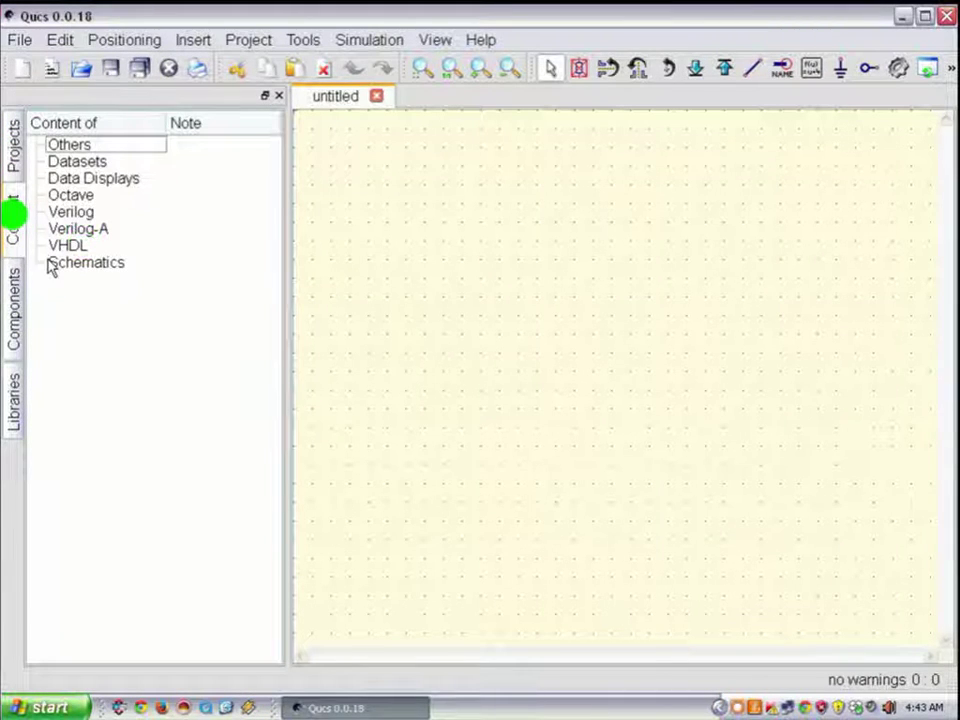
pyautogui.click(13, 145)
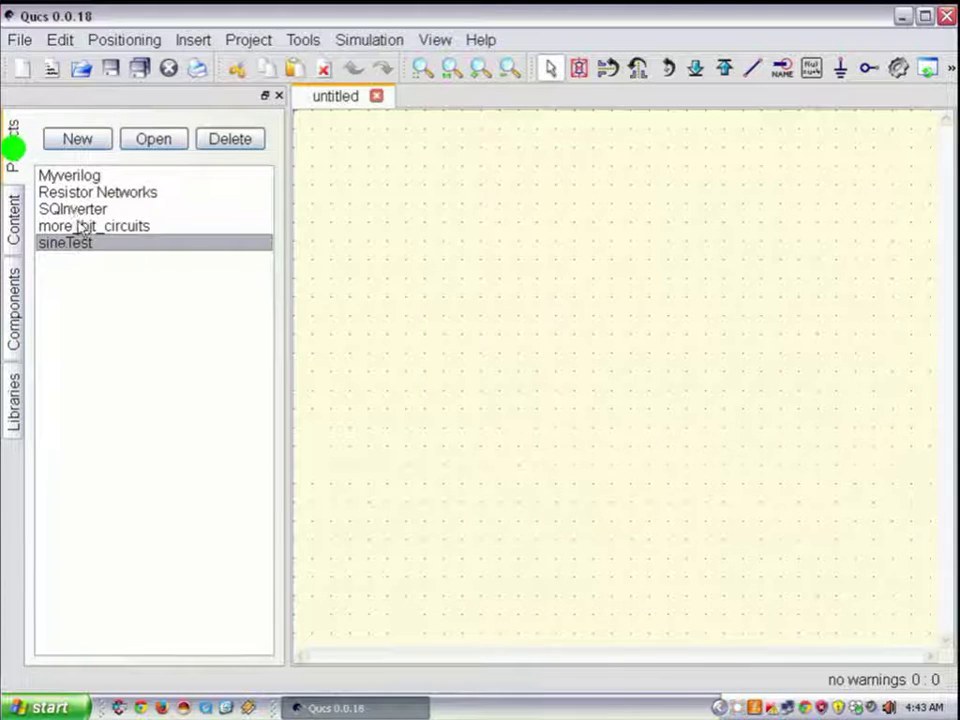
pyautogui.click(80, 225)
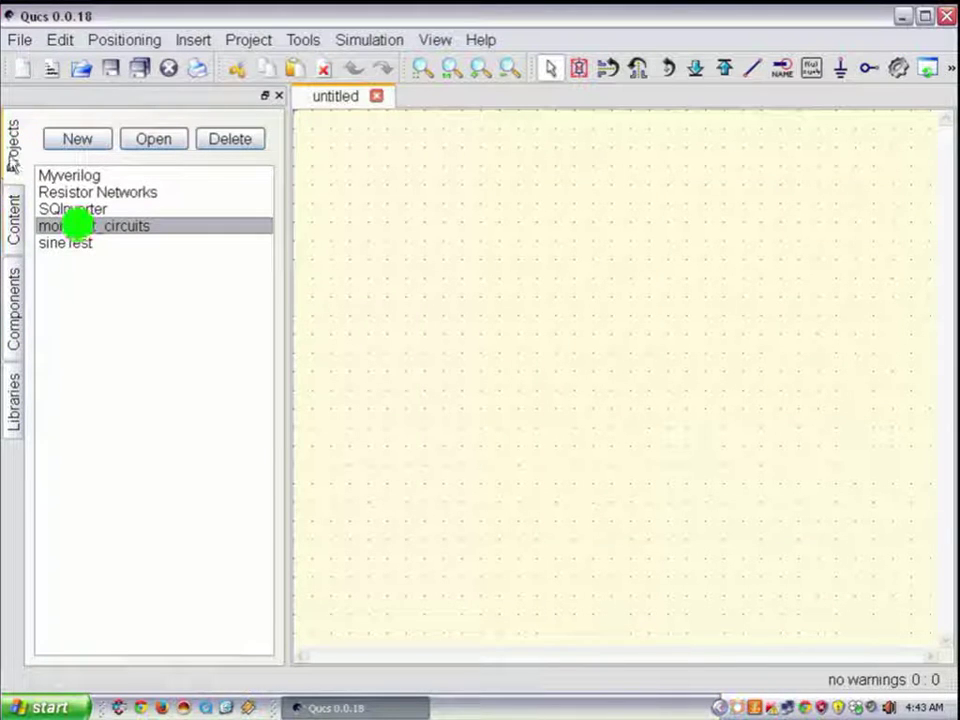
pyautogui.click(15, 210)
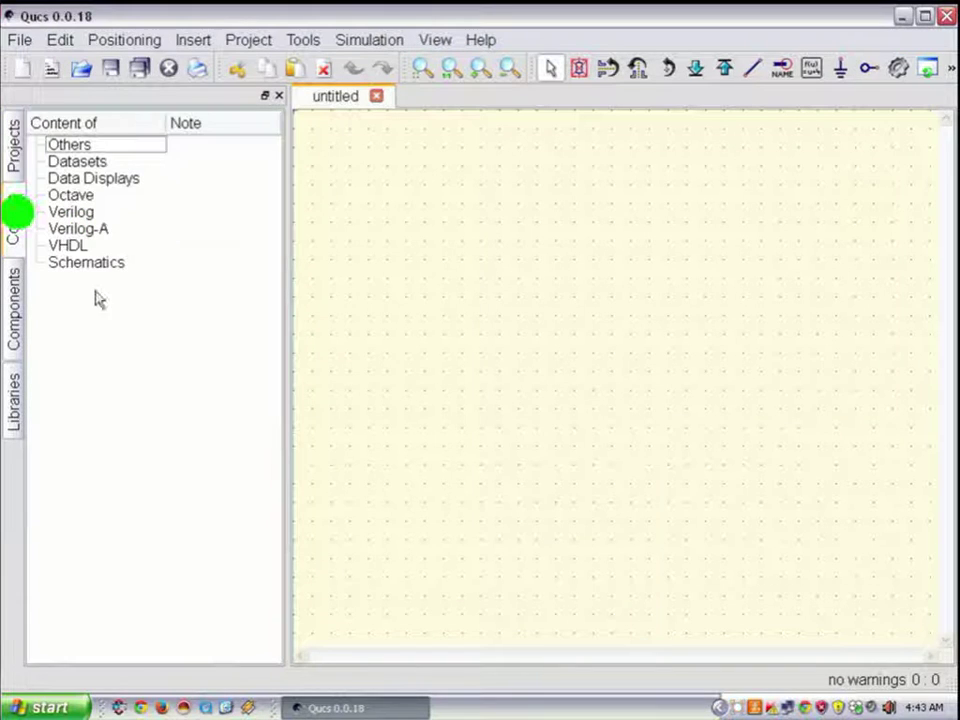
pyautogui.click(13, 162)
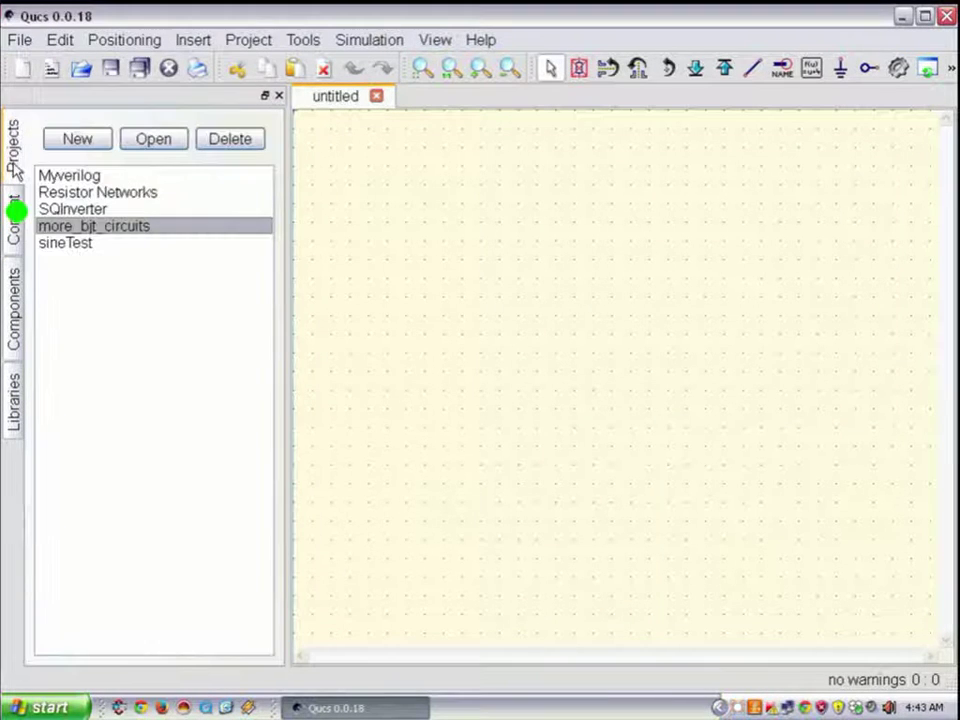
# Examine the available parts in the lumped components, sources, probes and nonlinear components categories
pyautogui.click(15, 318)
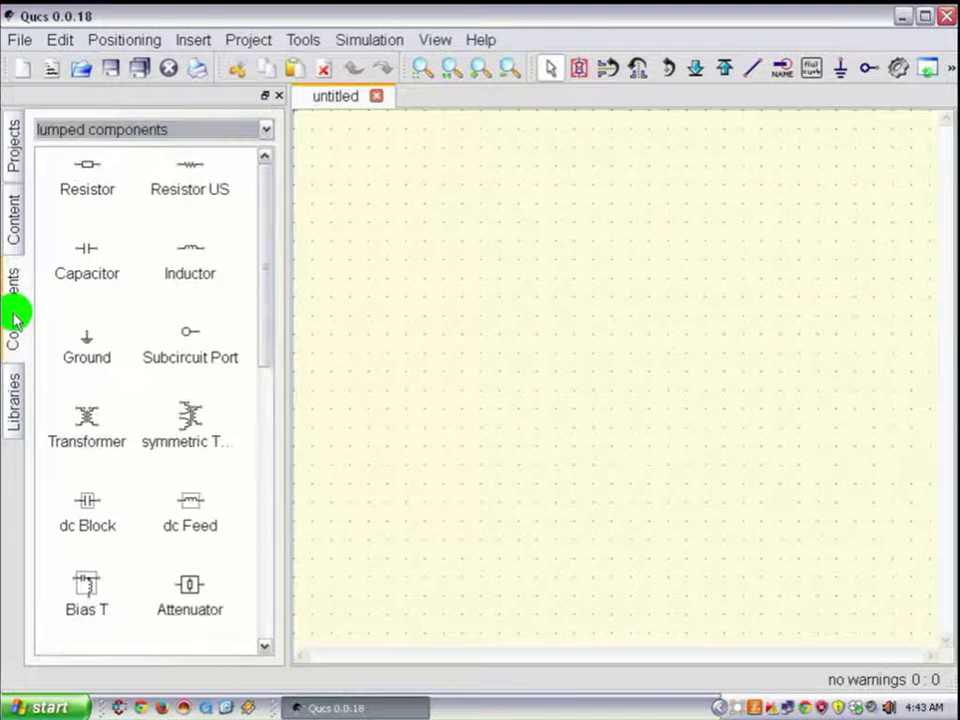
pyautogui.click(267, 131)
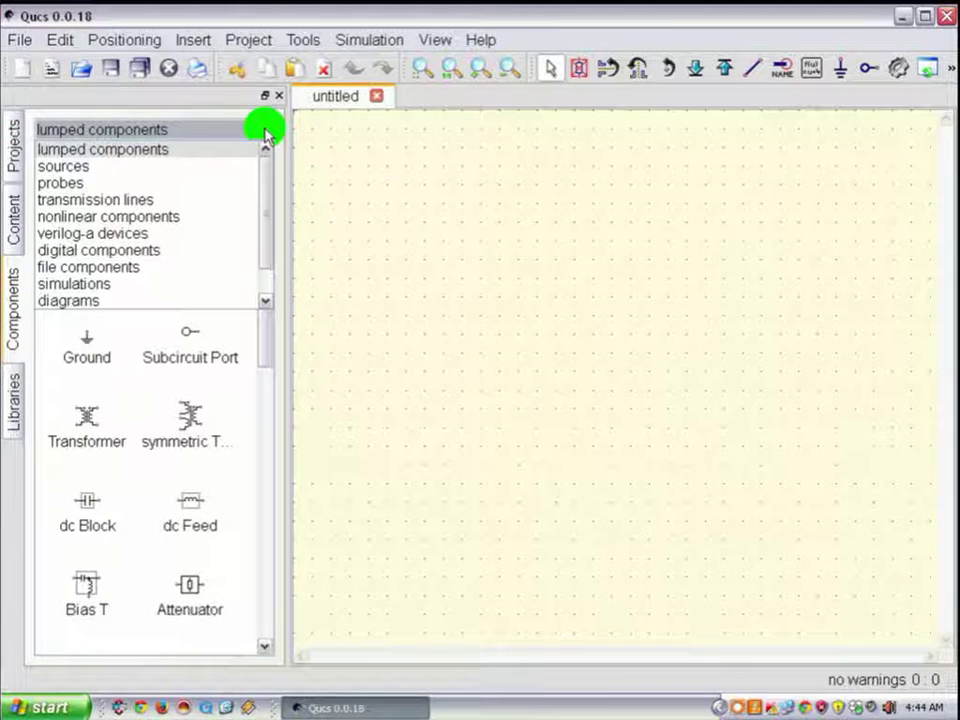
pyautogui.click(169, 168)
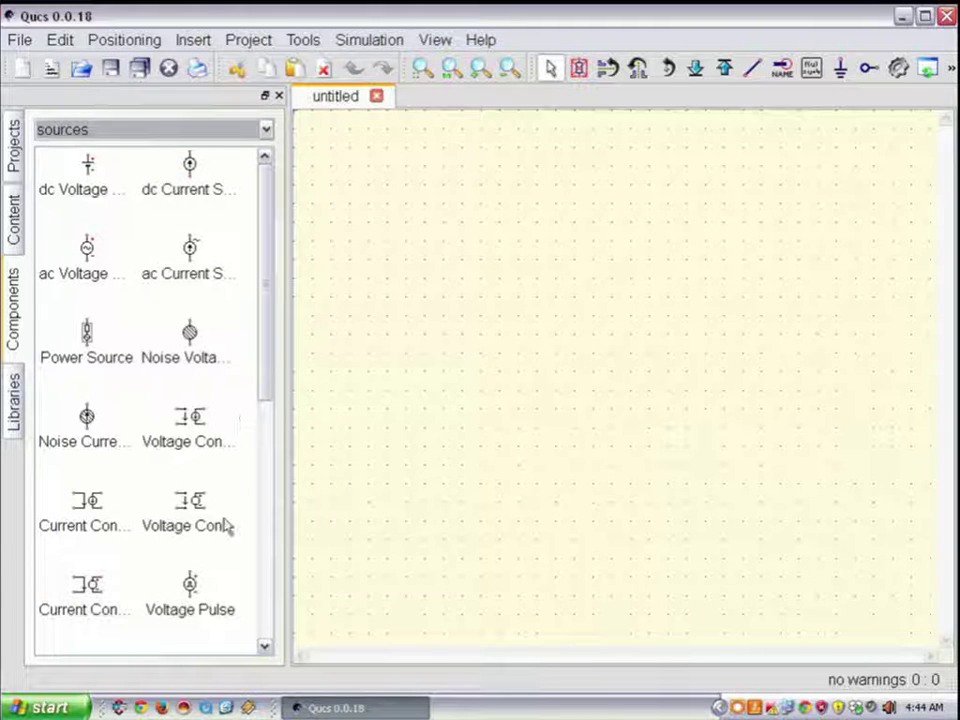
pyautogui.click(266, 130)
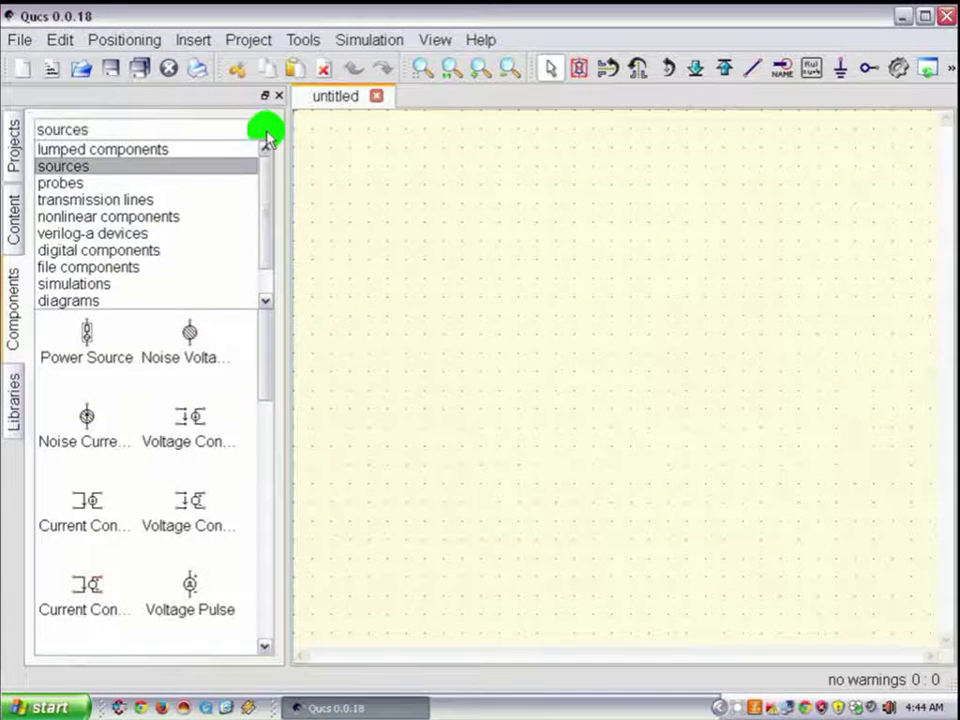
pyautogui.click(203, 184)
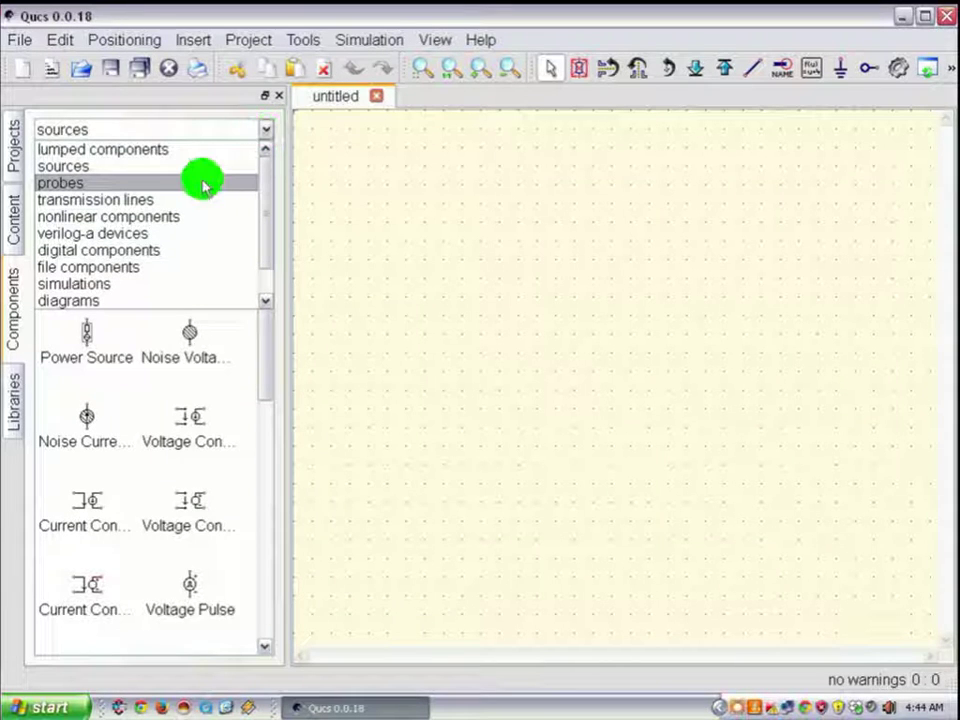
pyautogui.click(267, 136)
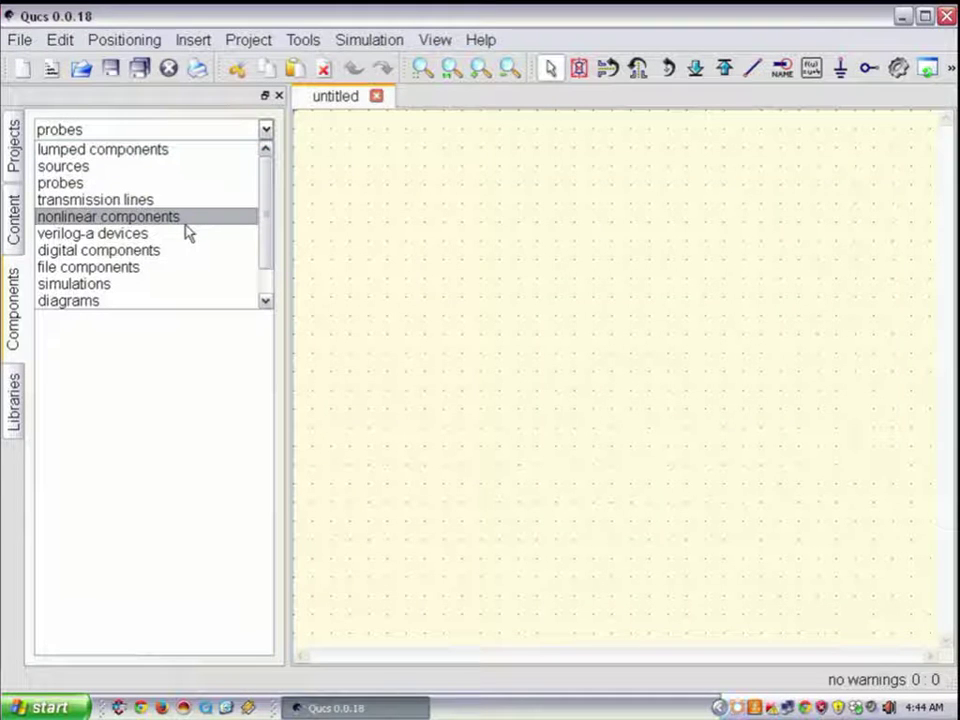
pyautogui.click(186, 221)
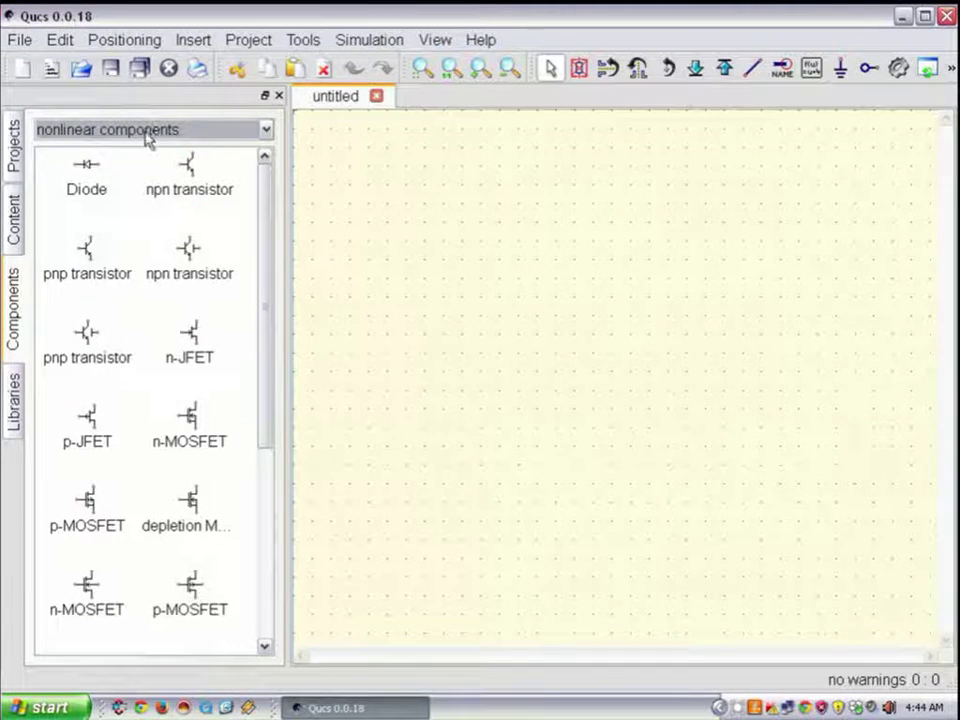
# Examine the available parts in the verilog-a devices, digital components and file components categories
pyautogui.click(145, 127)
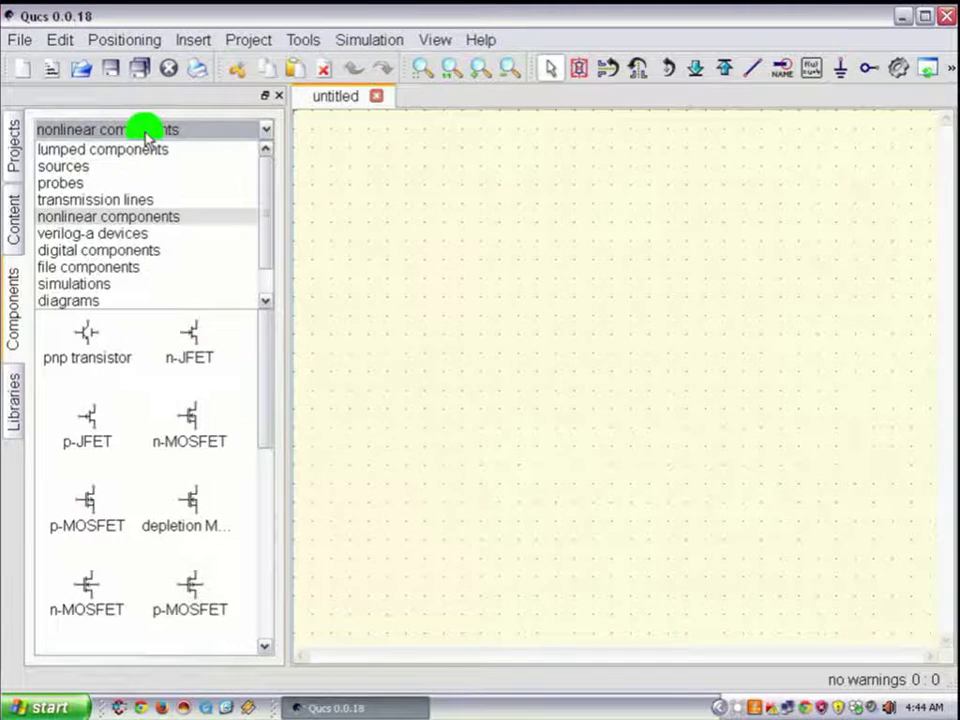
pyautogui.click(131, 236)
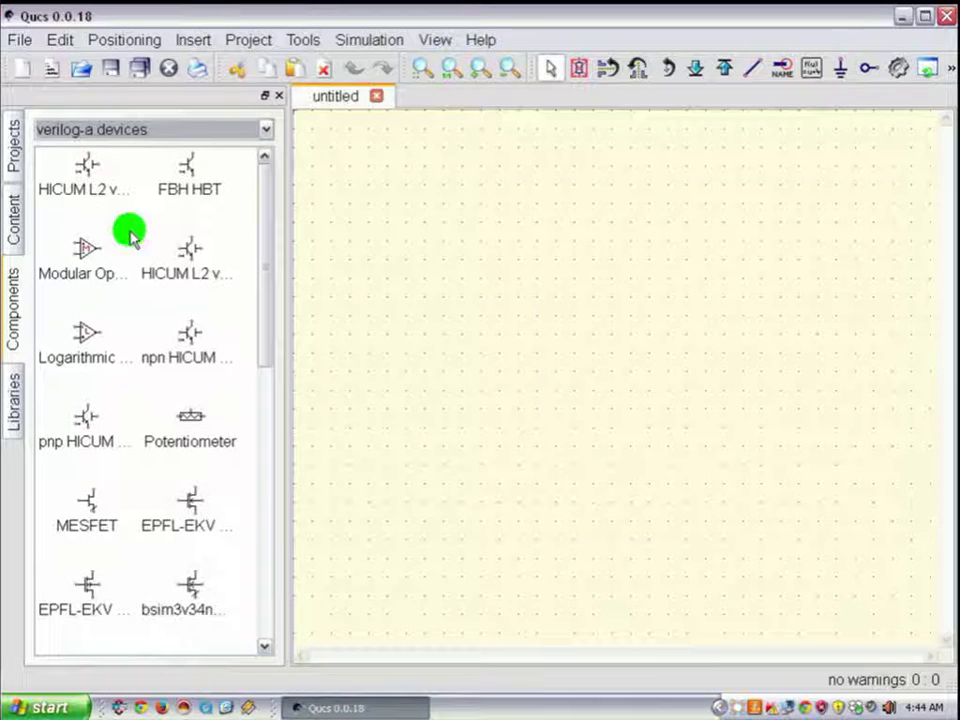
pyautogui.click(134, 130)
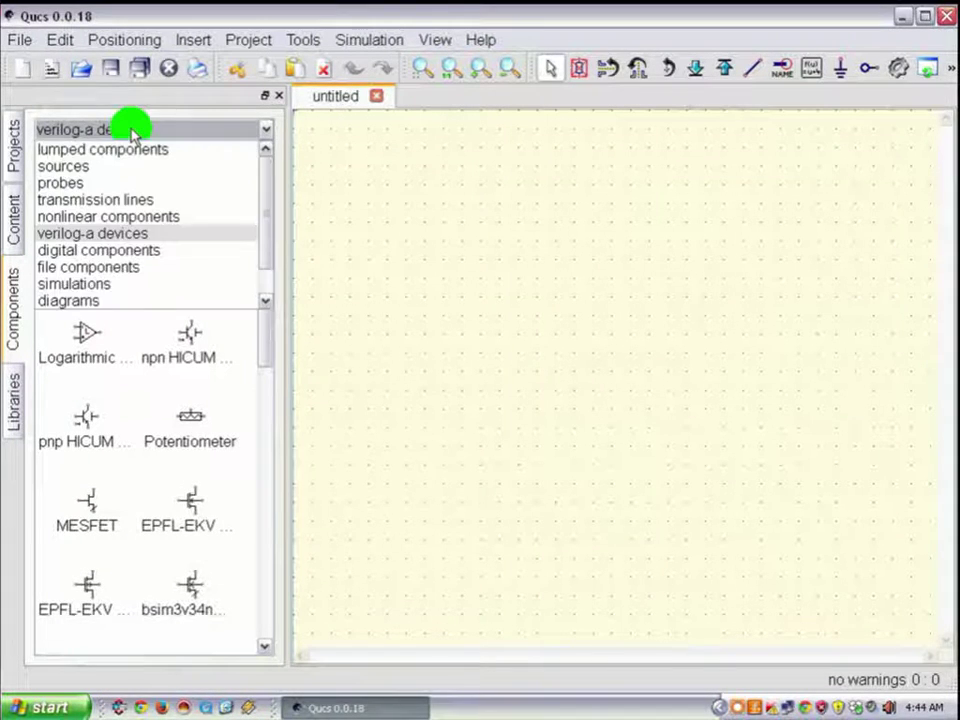
pyautogui.click(99, 252)
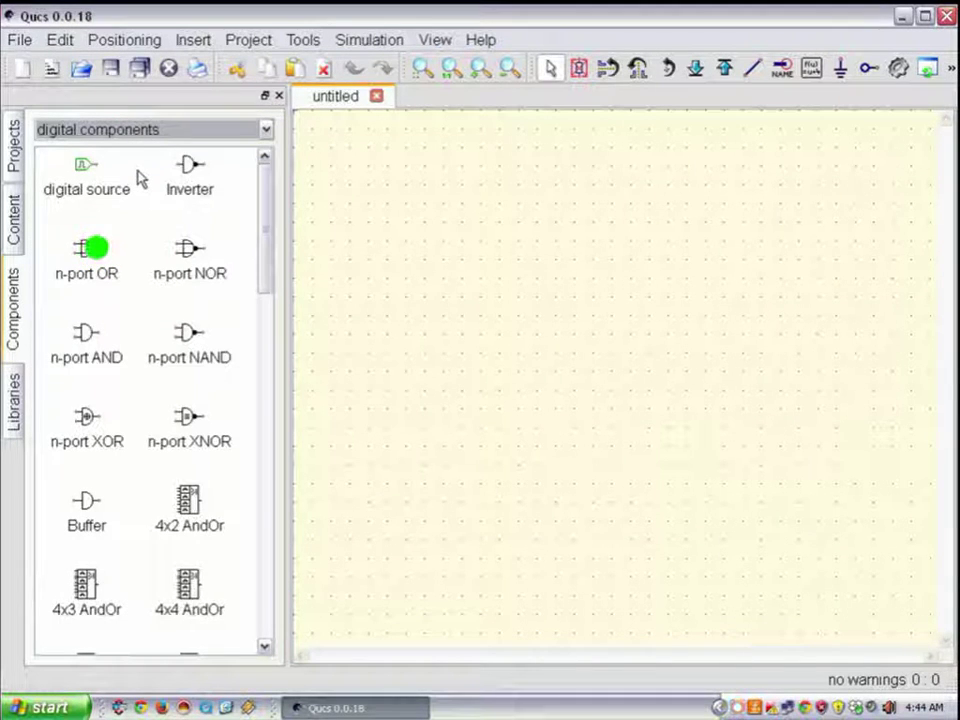
pyautogui.click(139, 131)
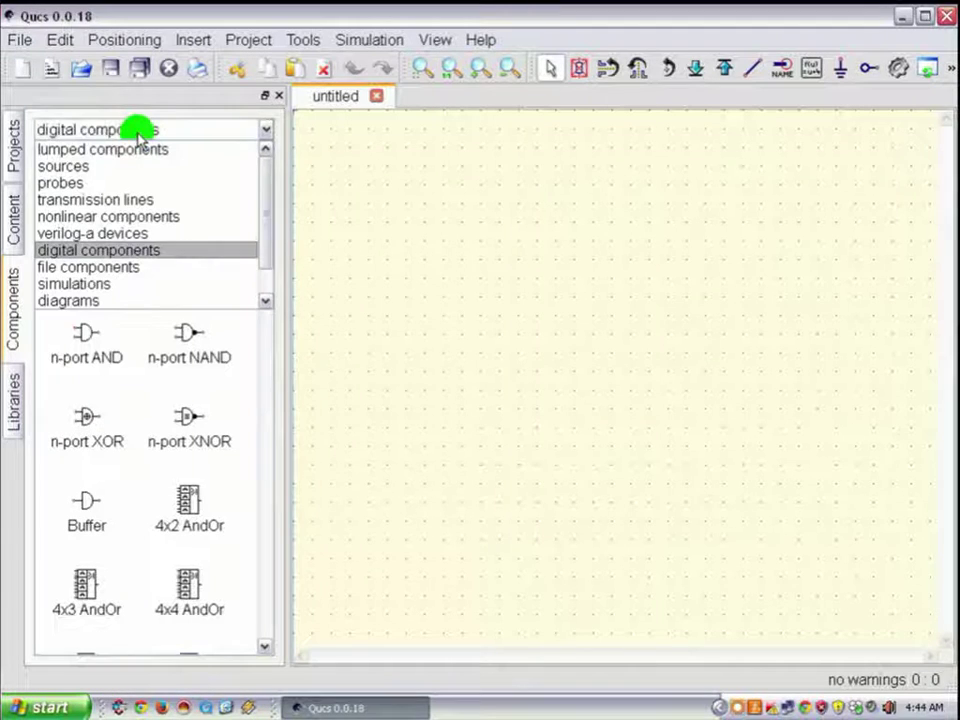
pyautogui.click(100, 270)
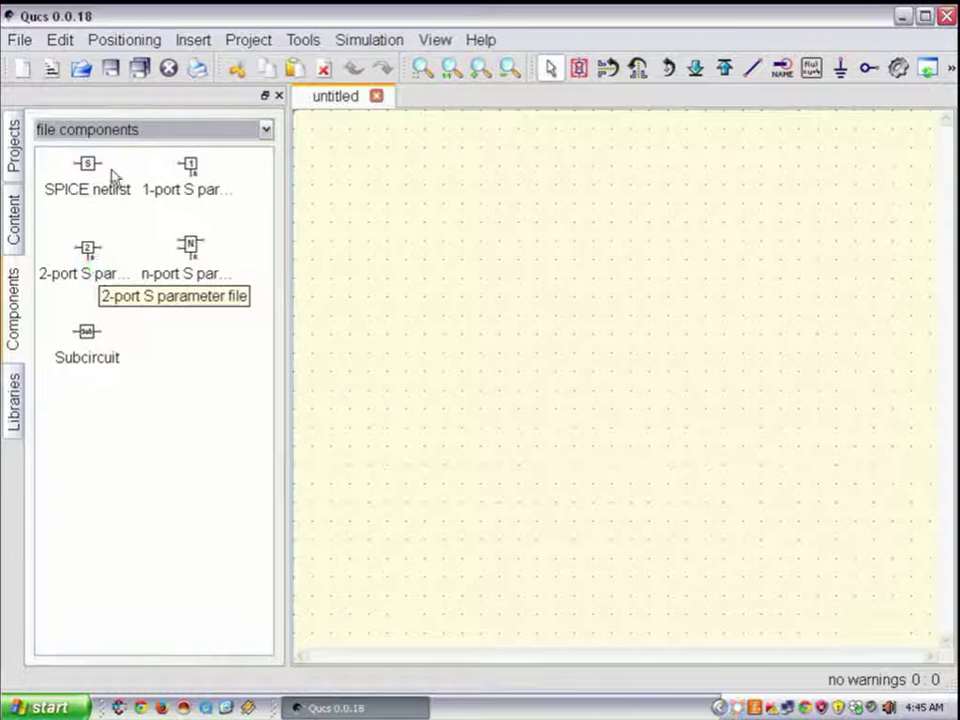
# Examine the simulations and diagrams categories, and return the component list to lumped components
pyautogui.click(267, 131)
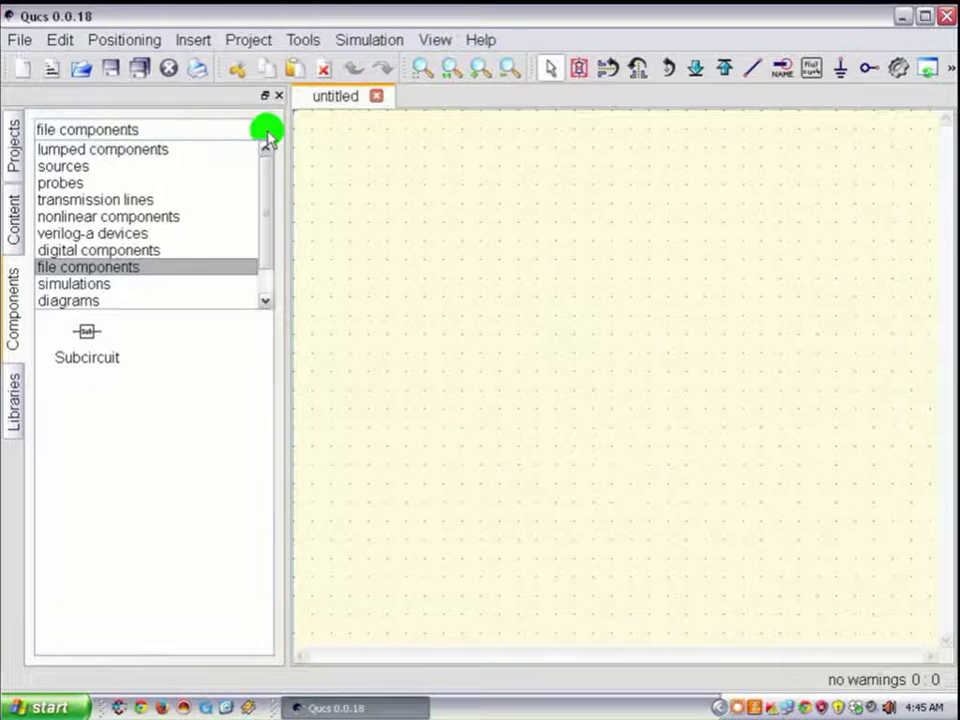
pyautogui.click(111, 285)
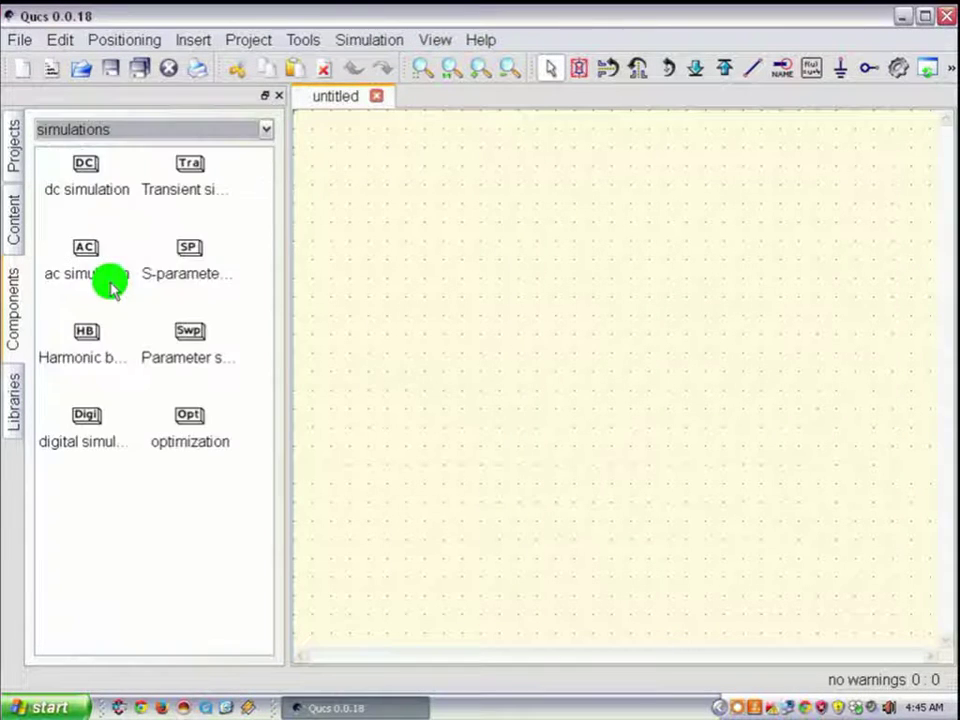
pyautogui.click(266, 133)
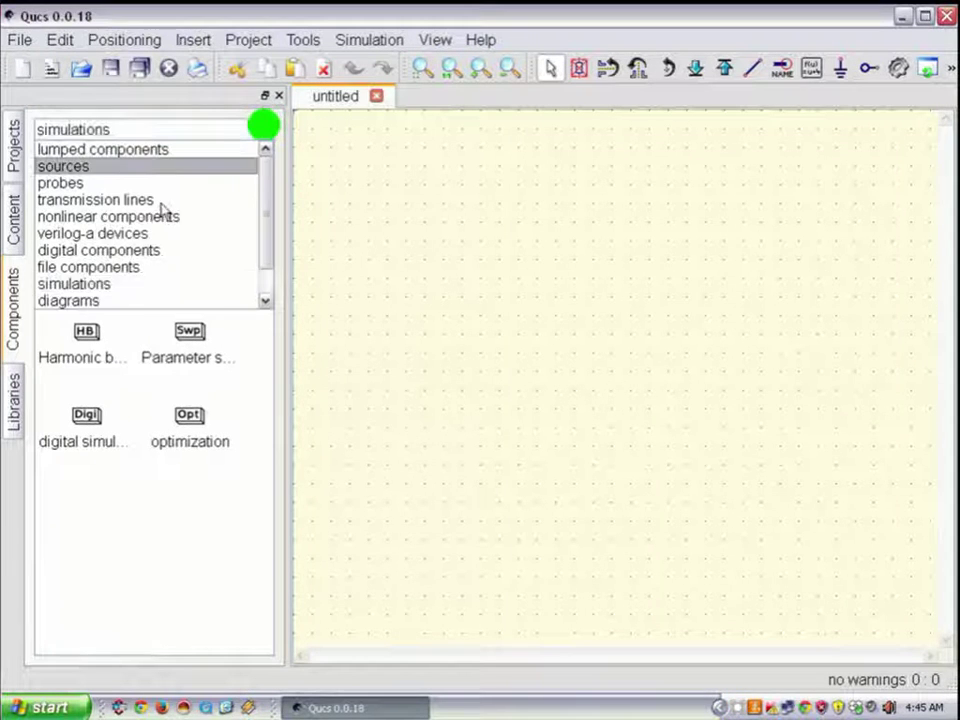
pyautogui.click(120, 303)
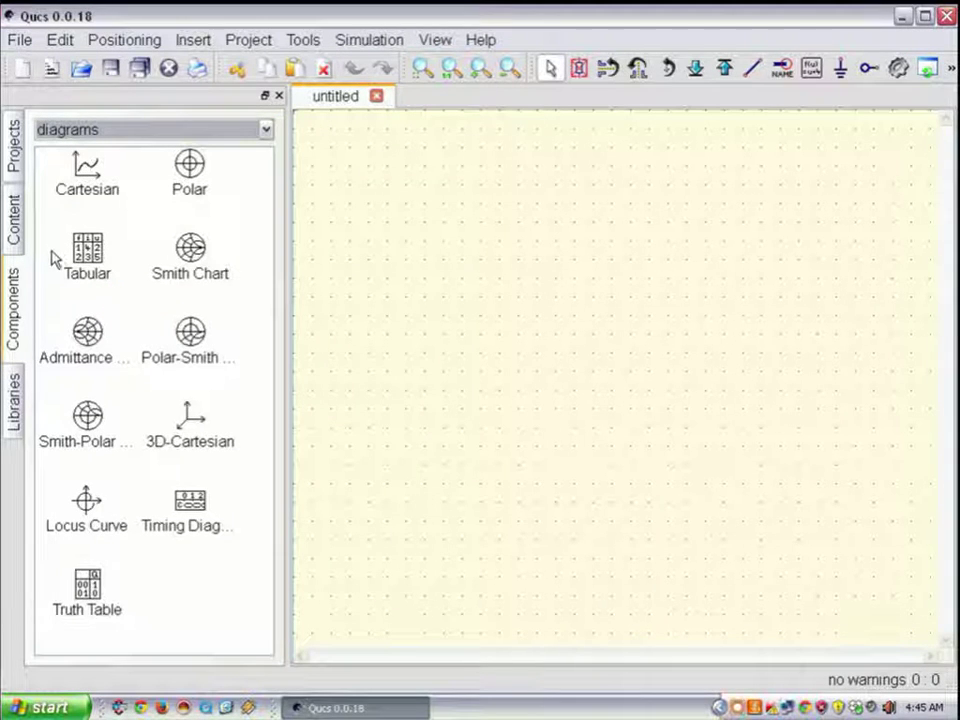
pyautogui.click(266, 132)
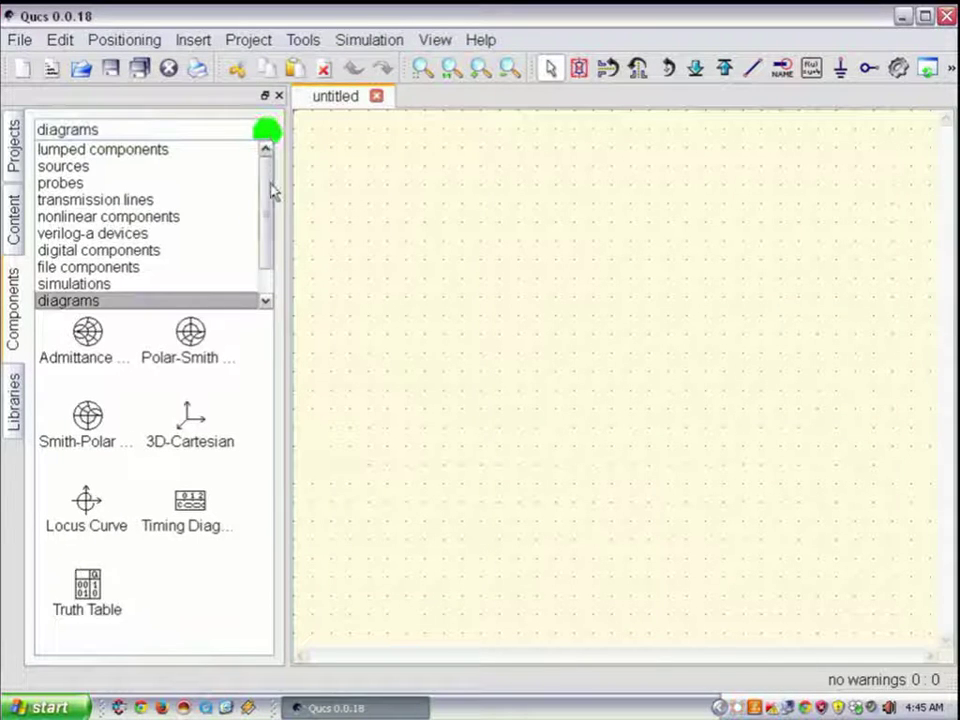
pyautogui.click(267, 189)
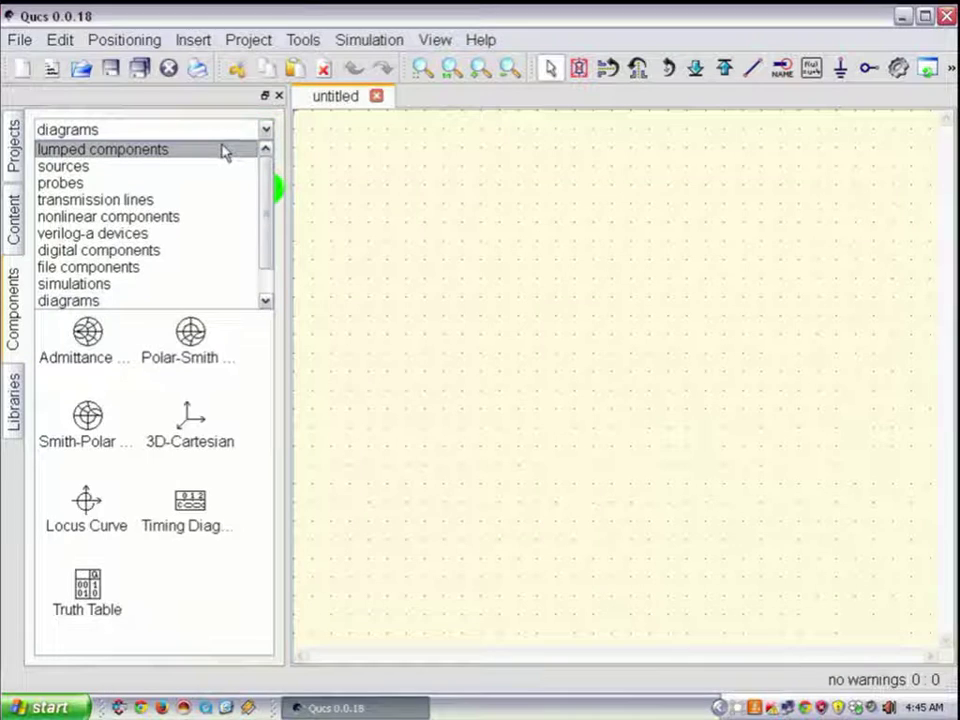
pyautogui.click(222, 150)
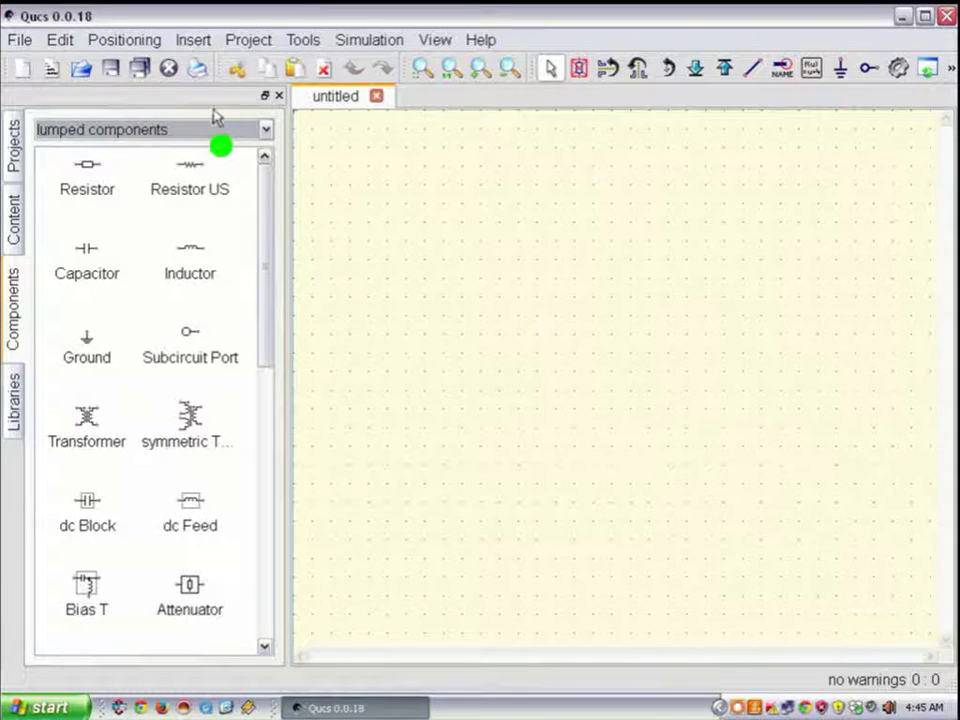
# Examine the available insertion commands, such as wire, wire label, equation, ground and port, and the additional toolbar commands
pyautogui.click(193, 42)
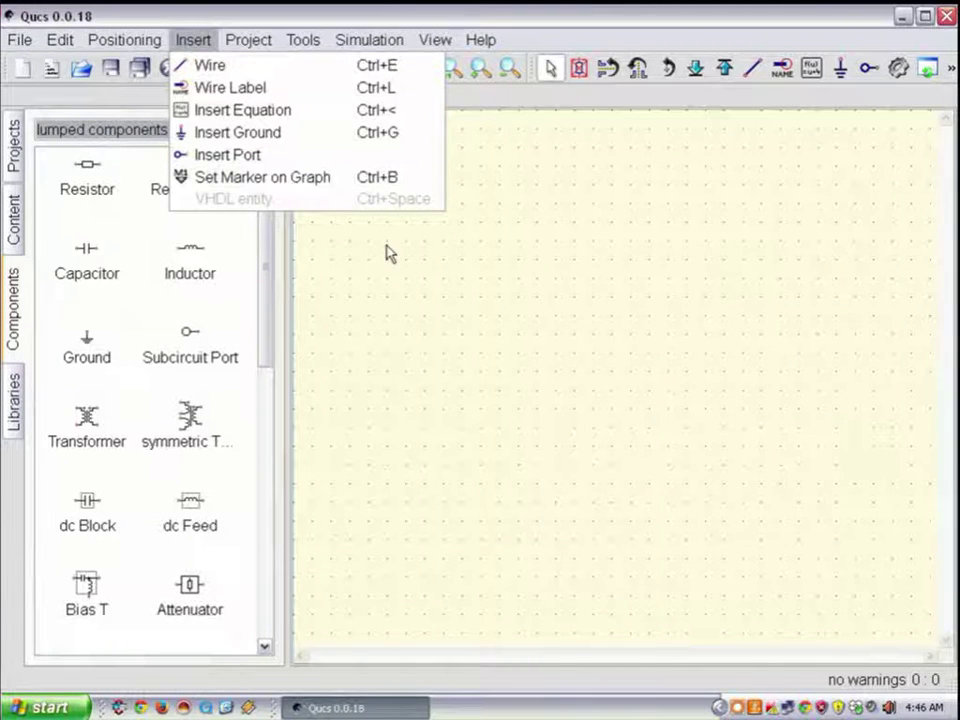
pyautogui.click(495, 168)
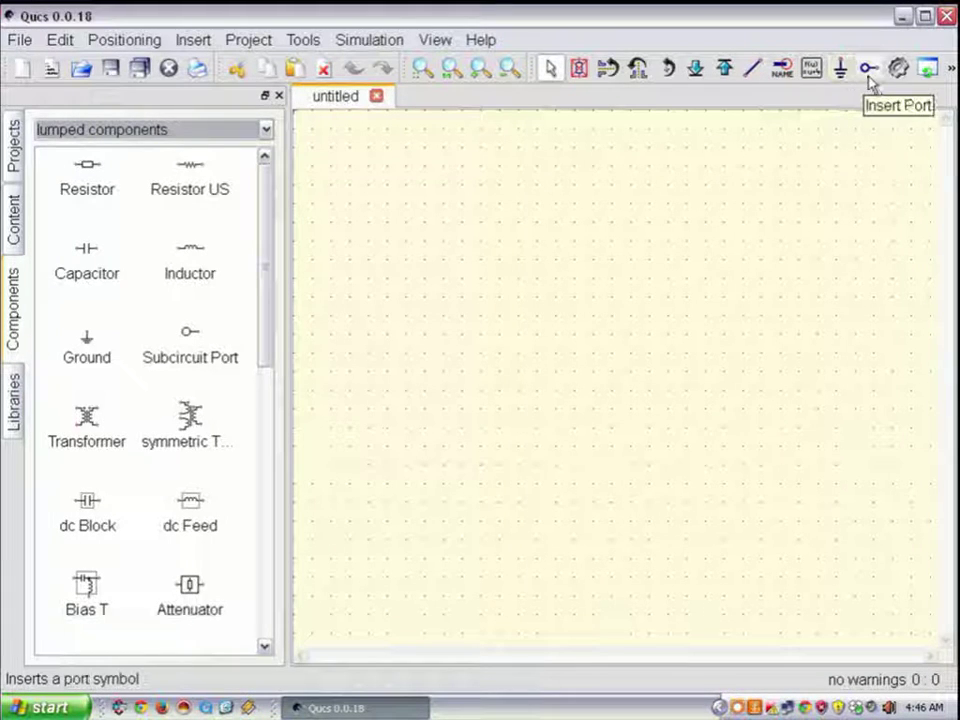
pyautogui.click(952, 70)
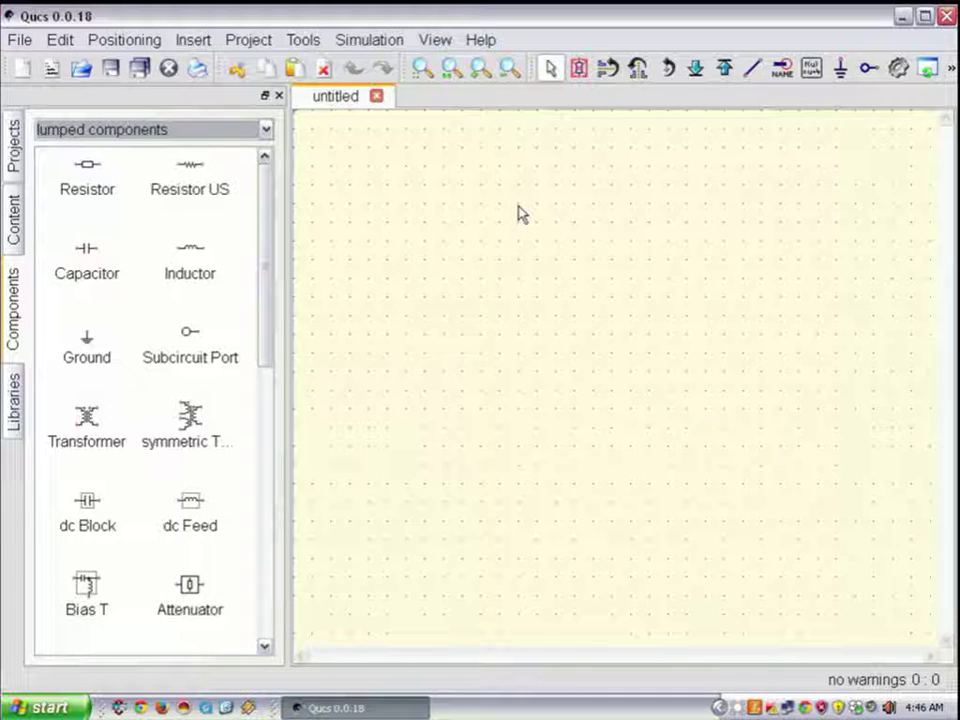
# Create and open a new project named My First Project
pyautogui.click(13, 165)
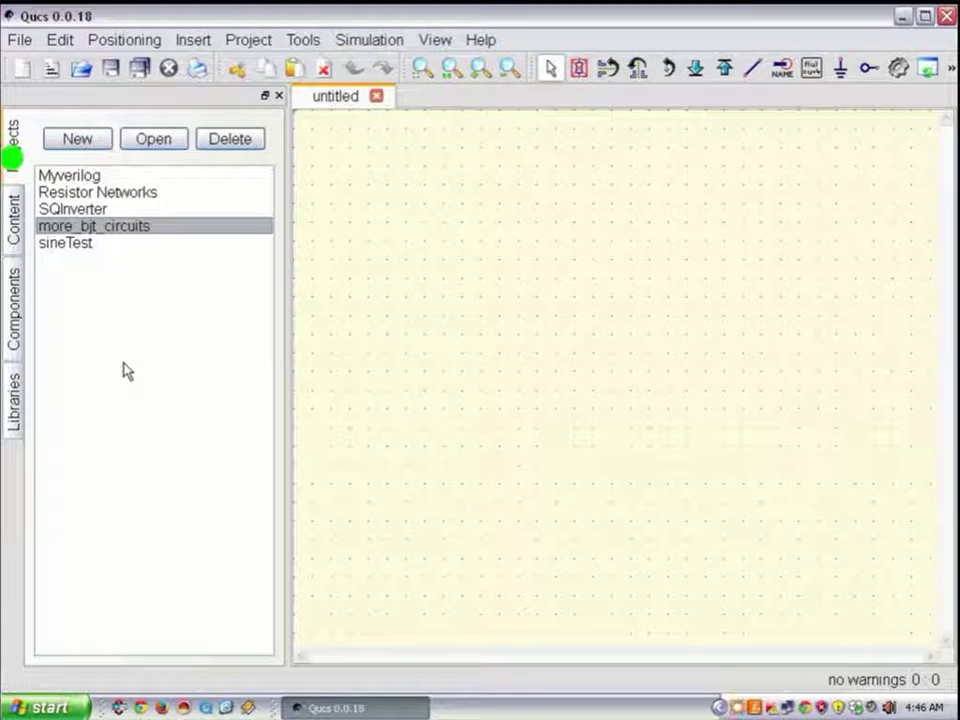
pyautogui.click(72, 141)
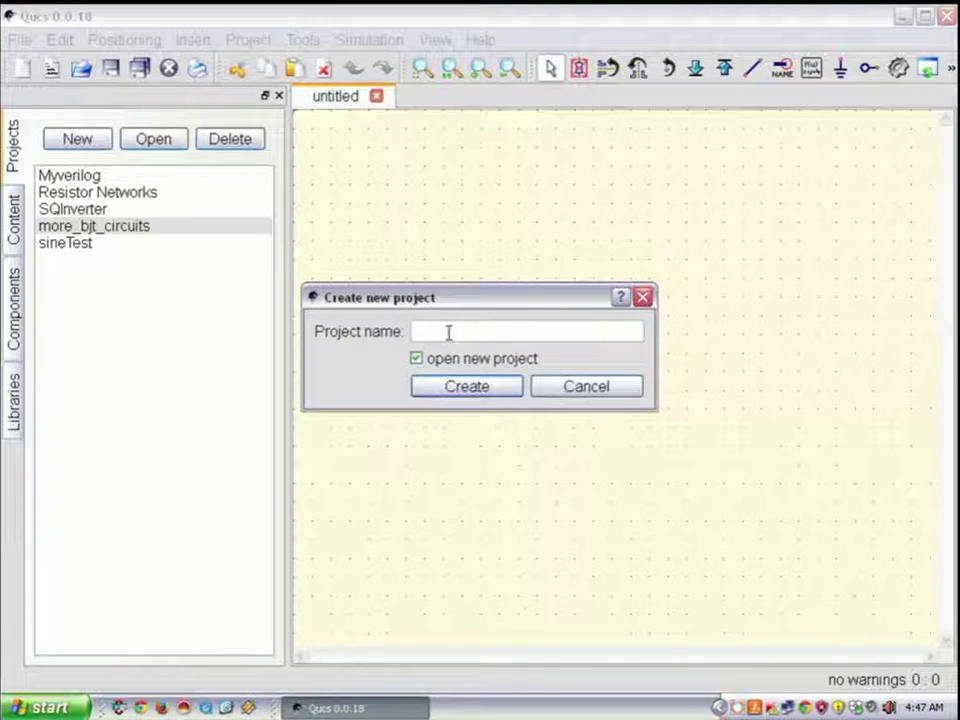
pyautogui.write('First')
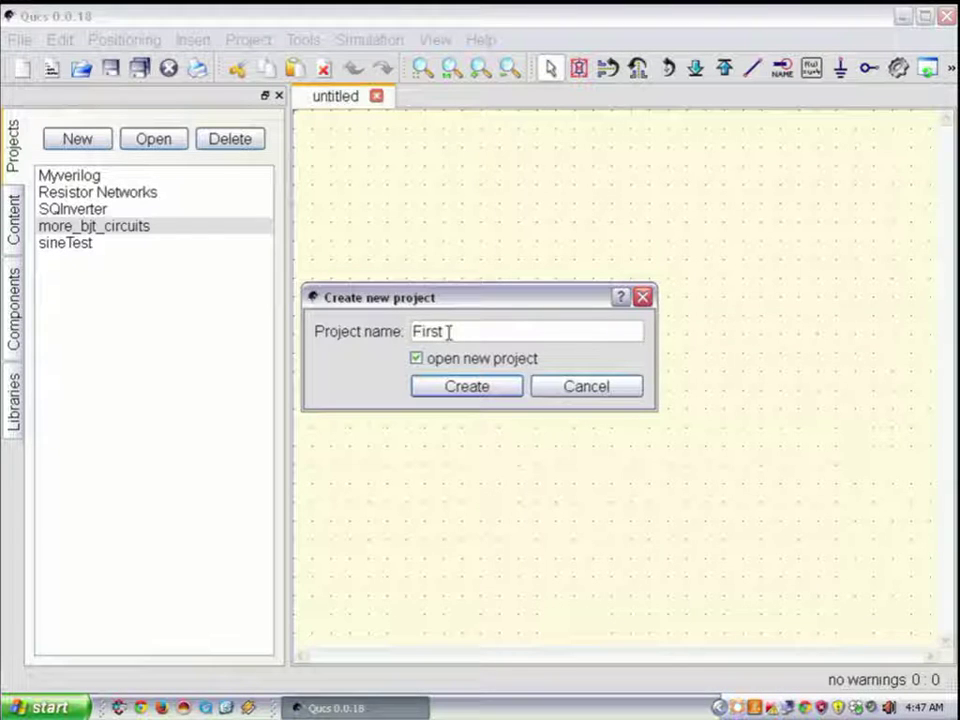
pyautogui.press('BackSpace')
pyautogui.press('BackSpace')
pyautogui.press('BackSpace')
pyautogui.press('BackSpace')
pyautogui.press('BackSpace')
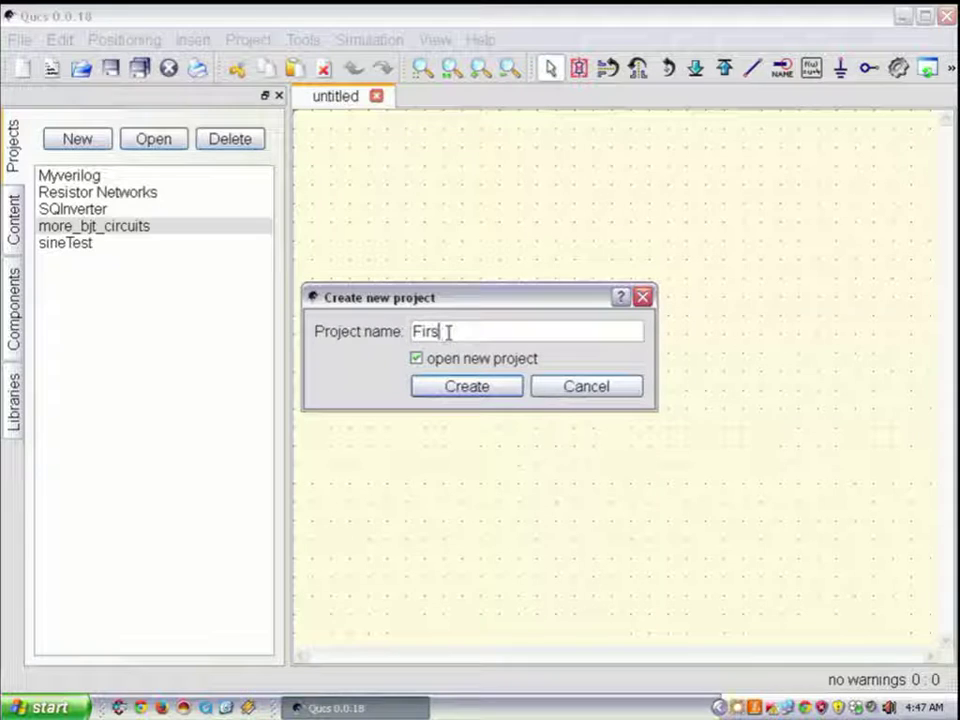
pyautogui.write('M')
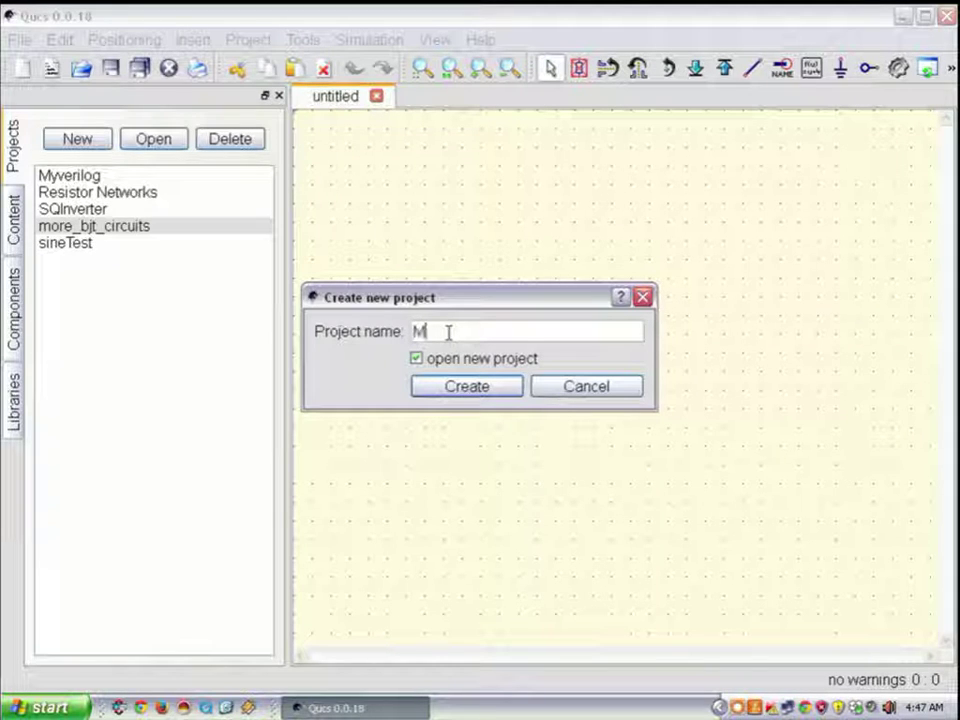
pyautogui.write('y Fir')
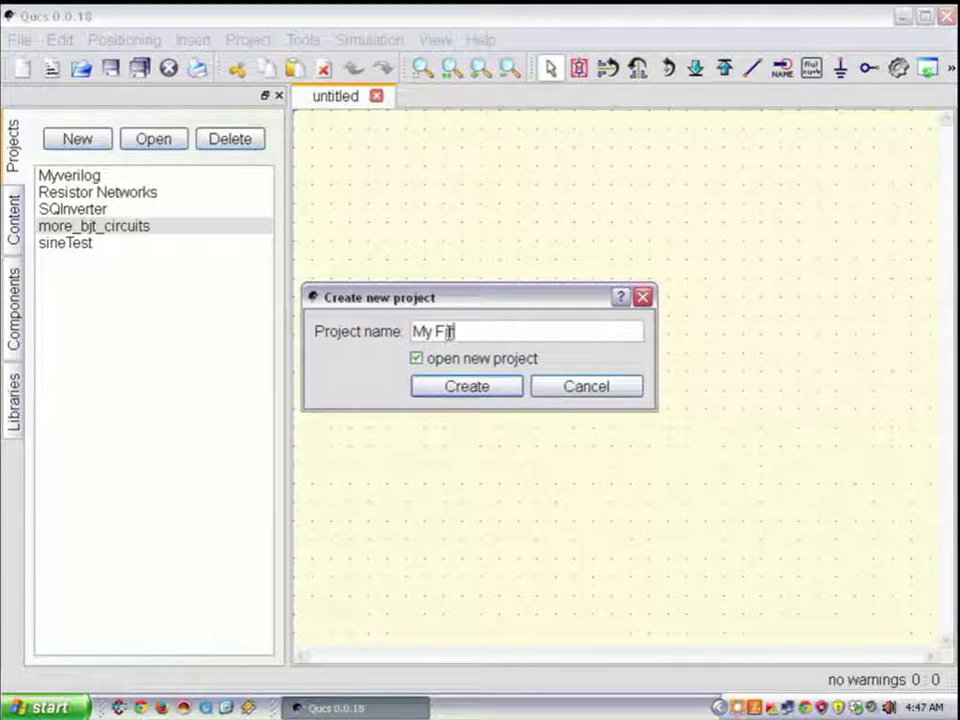
pyautogui.write('st Project')
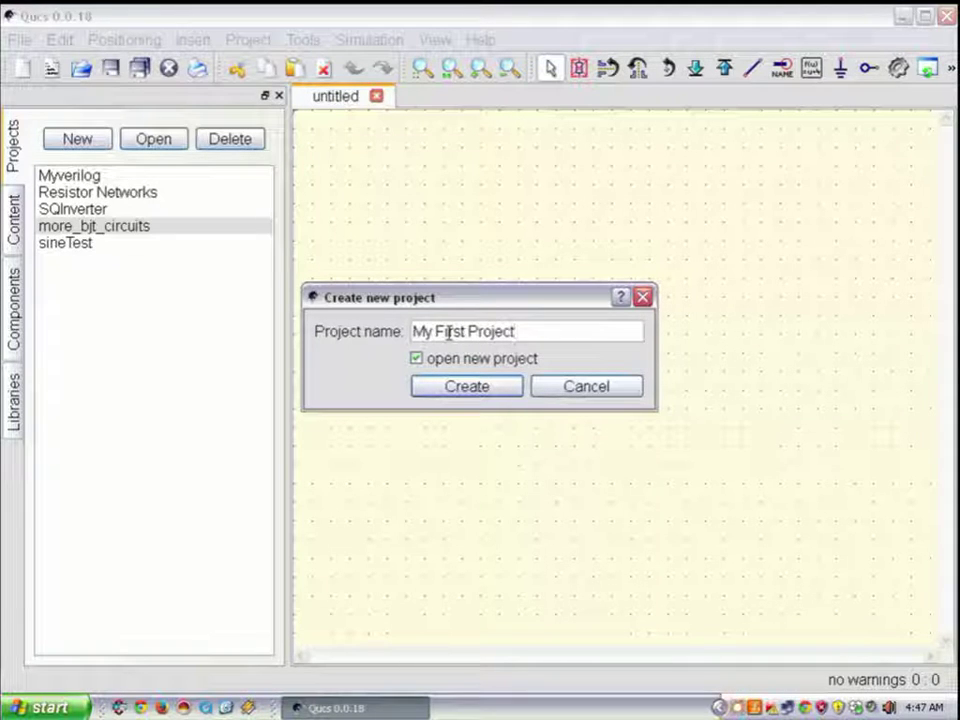
pyautogui.click(463, 396)
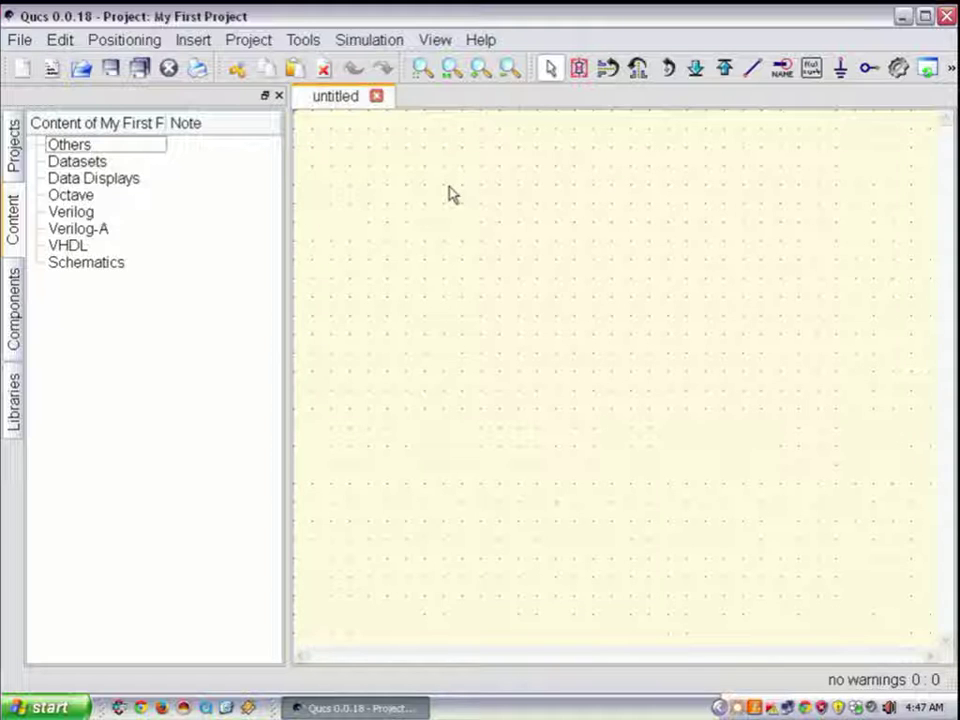
# Place three vertical resistors from the lumped components: one in the upper middle, one directly below it, and one beside the lower one
pyautogui.click(14, 335)
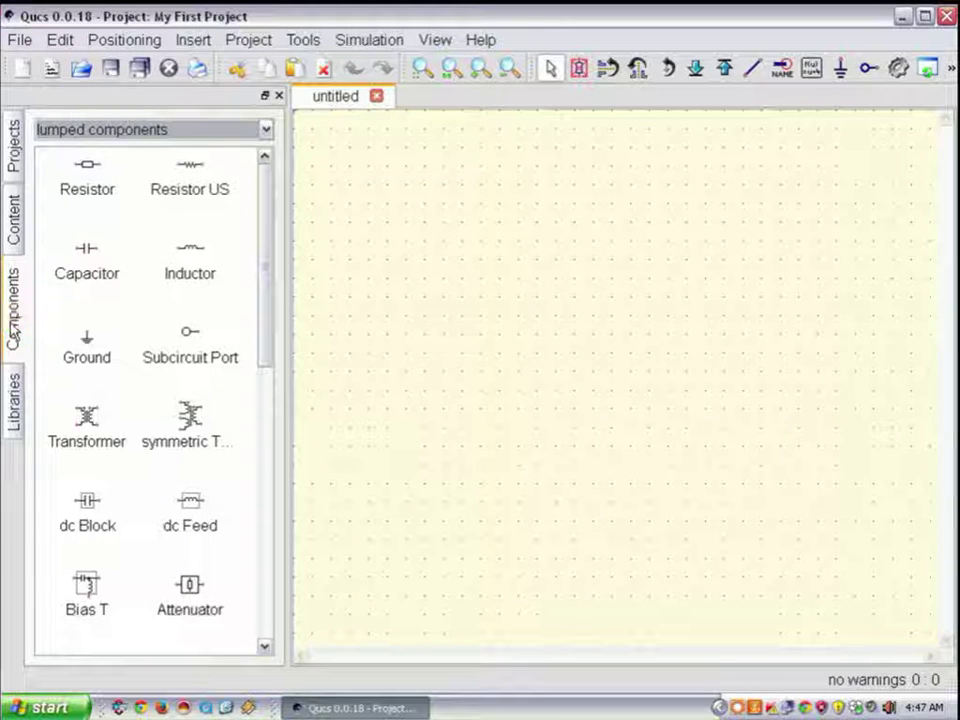
pyautogui.click(86, 167)
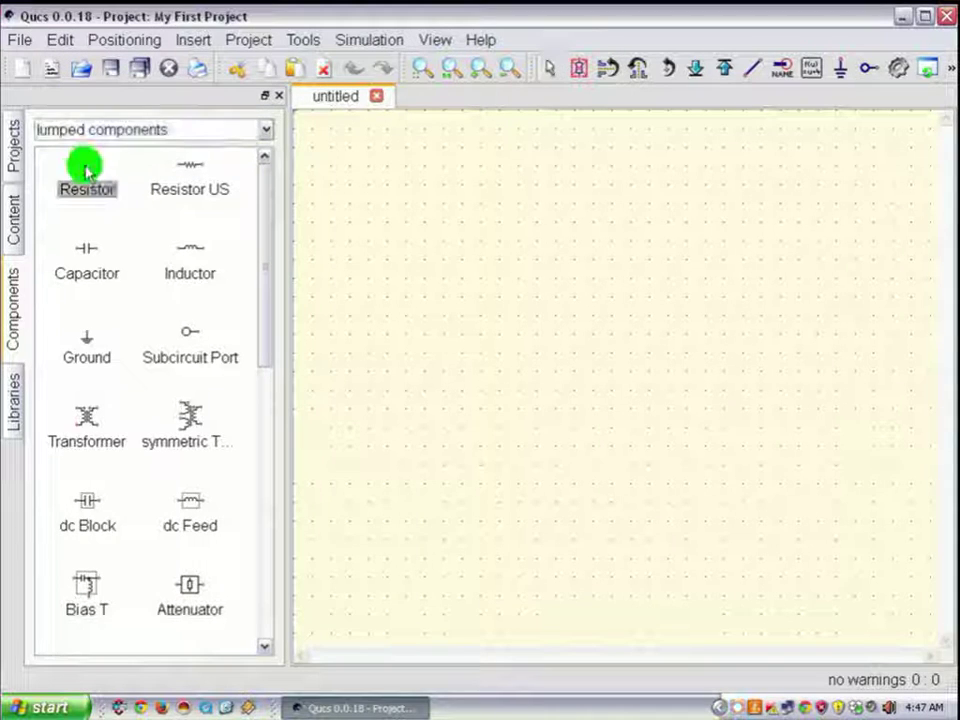
pyautogui.click(190, 167)
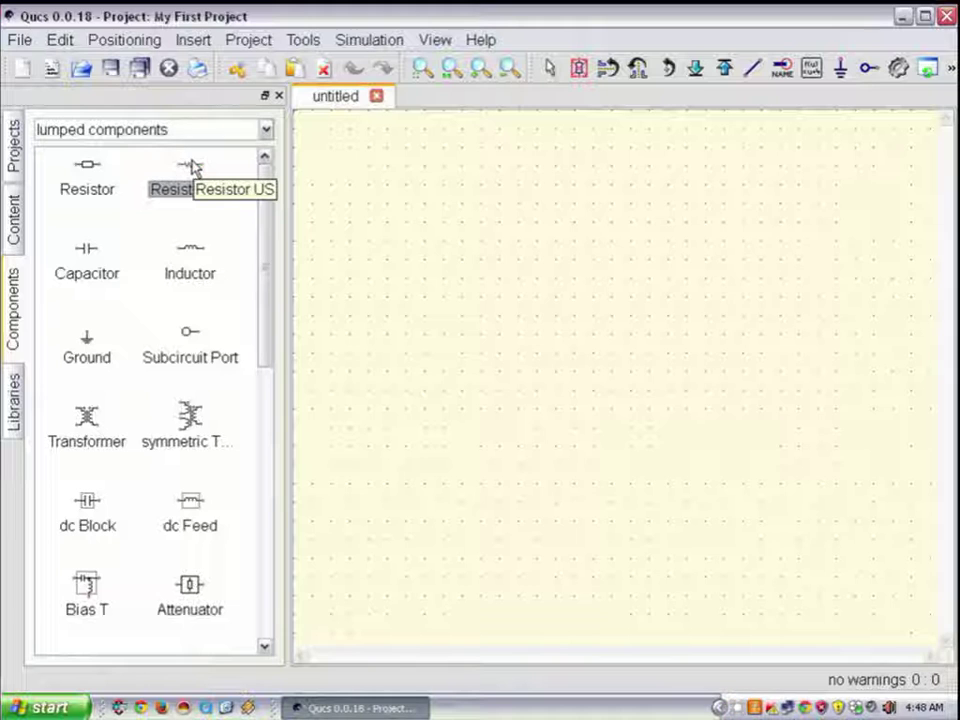
pyautogui.click(85, 172)
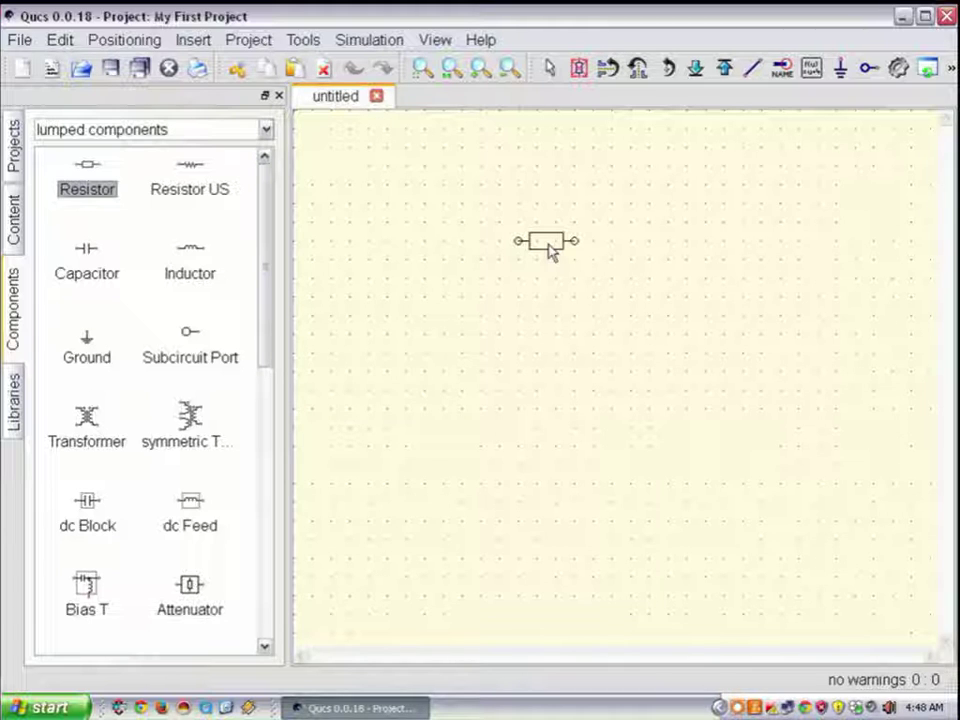
pyautogui.click(548, 250)
pyautogui.rightClick(548, 250)
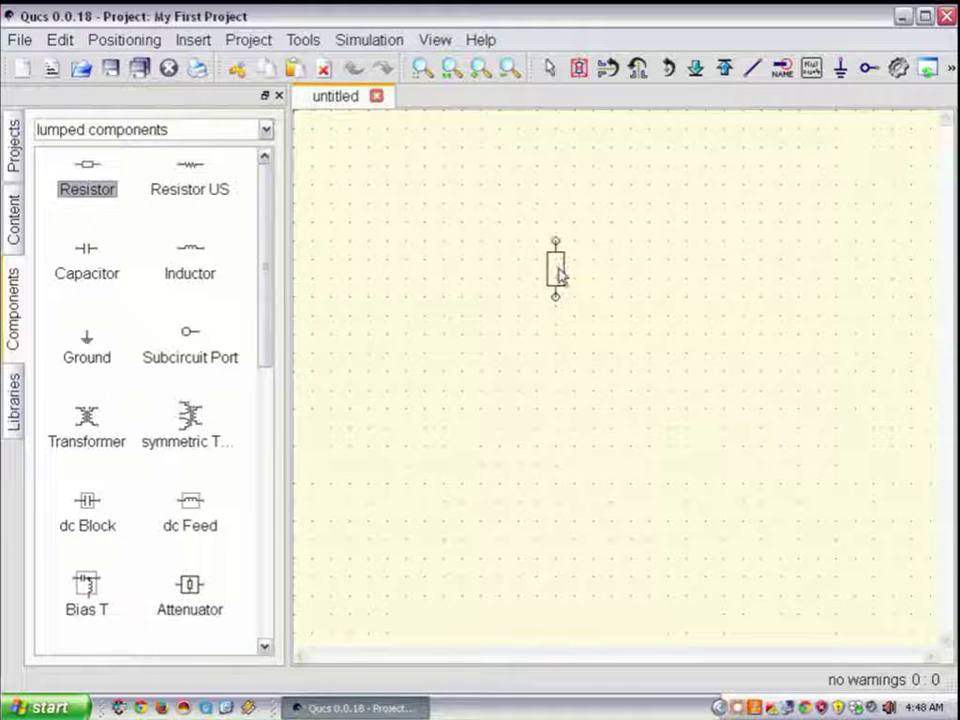
pyautogui.click(546, 228)
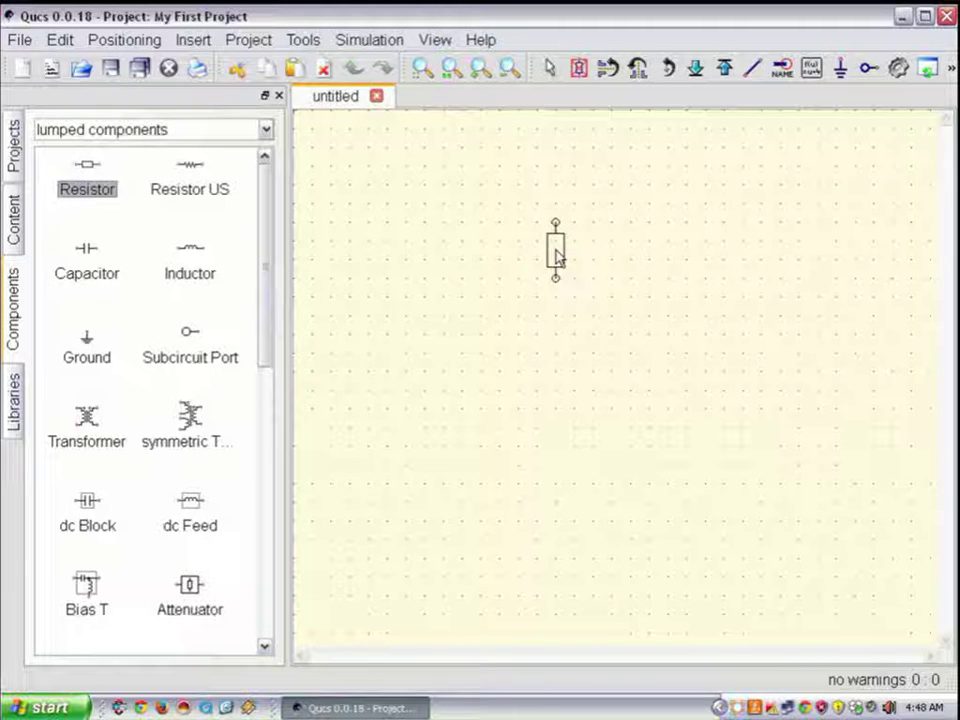
pyautogui.click(556, 255)
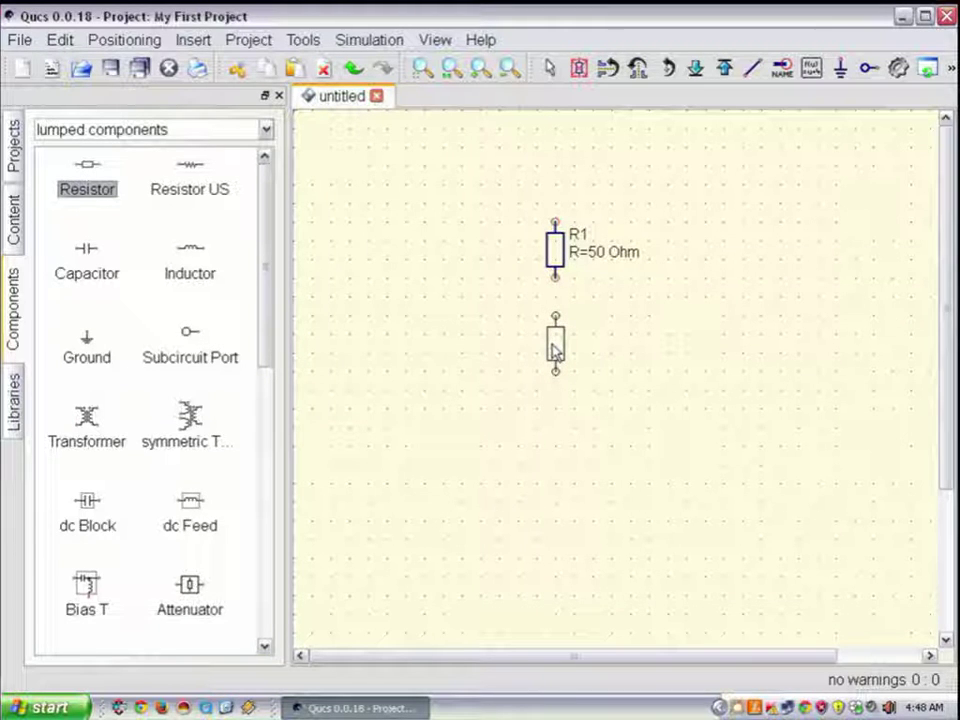
pyautogui.click(555, 348)
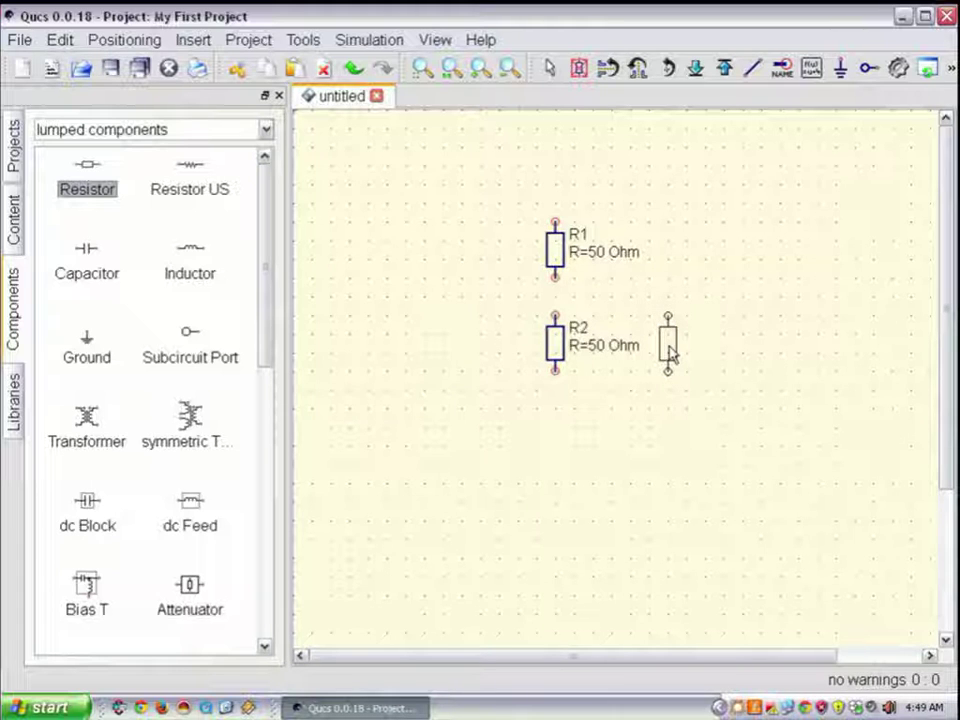
pyautogui.click(668, 346)
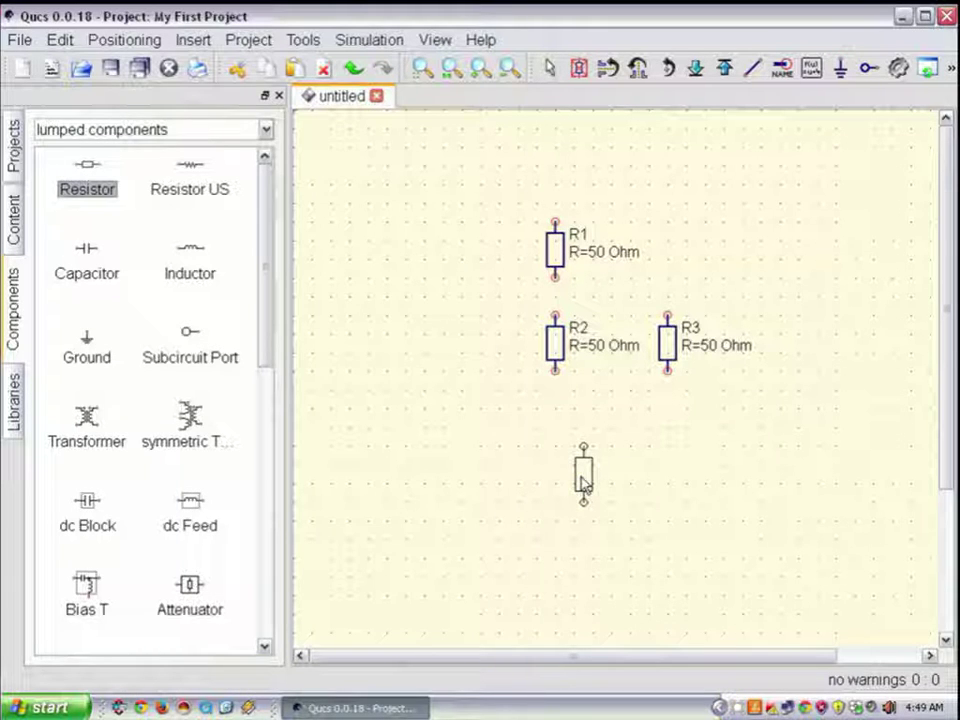
pyautogui.press('Escape')
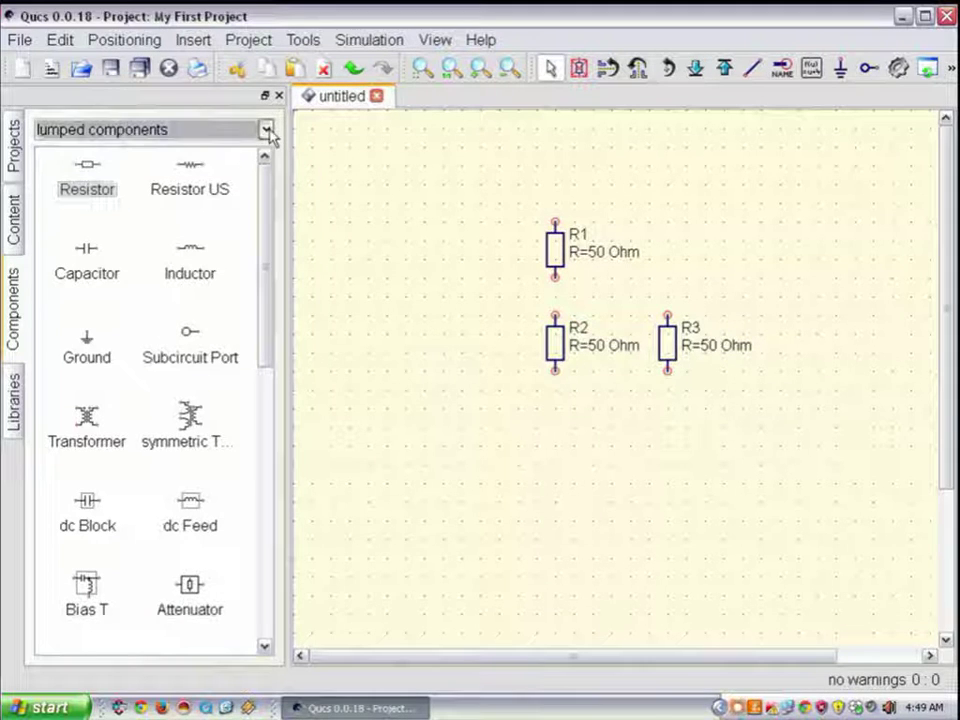
# Place one dc voltage source from the sources category in the schematic, to the left of the resistors
pyautogui.click(267, 131)
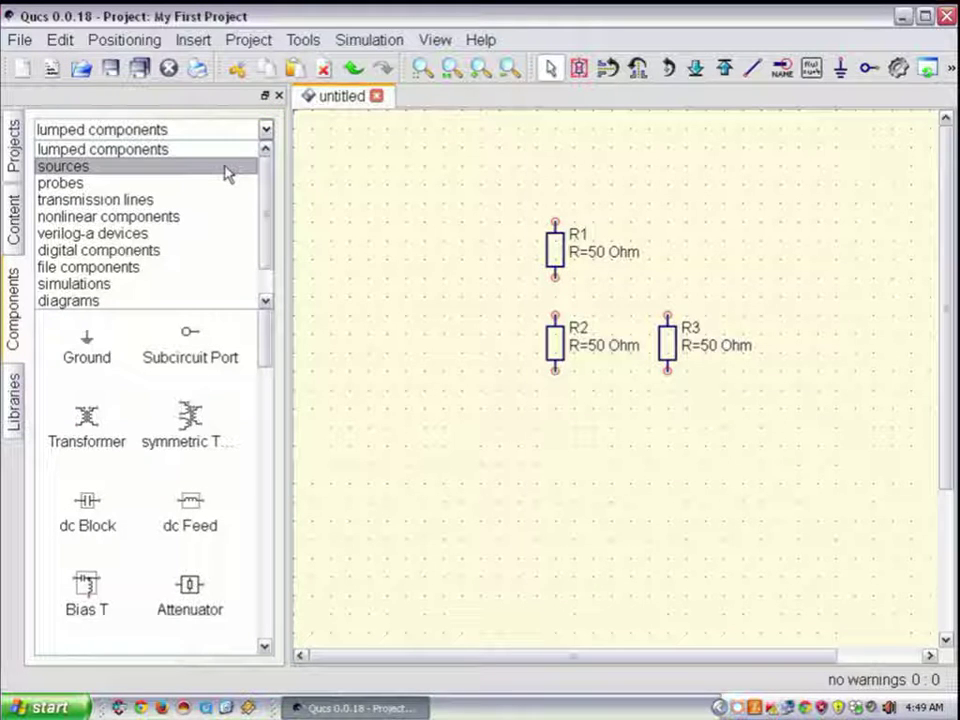
pyautogui.click(224, 168)
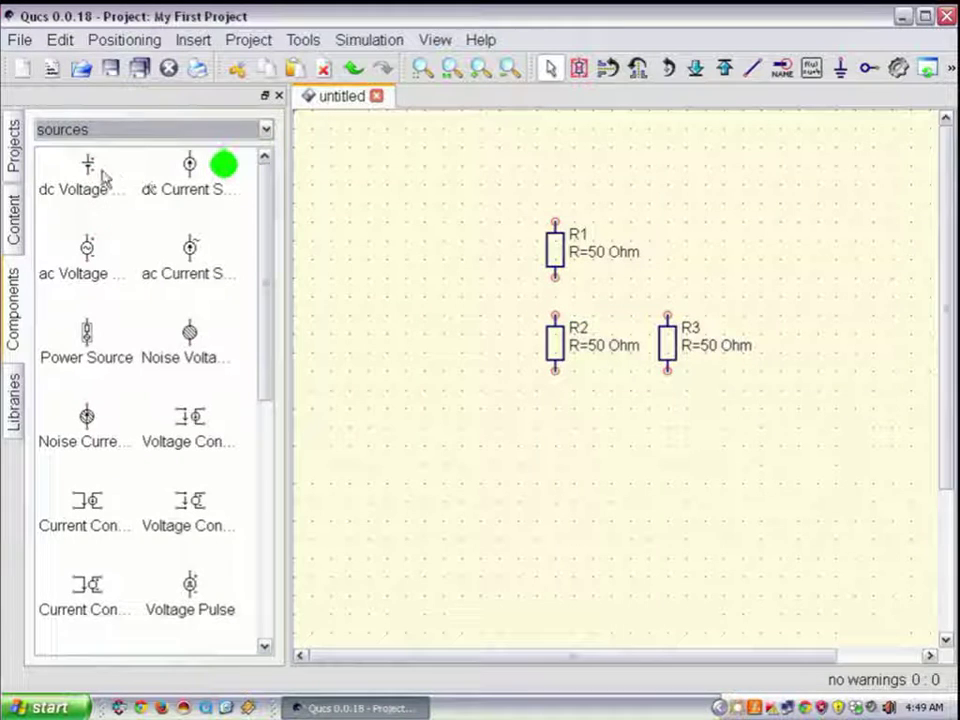
pyautogui.click(83, 166)
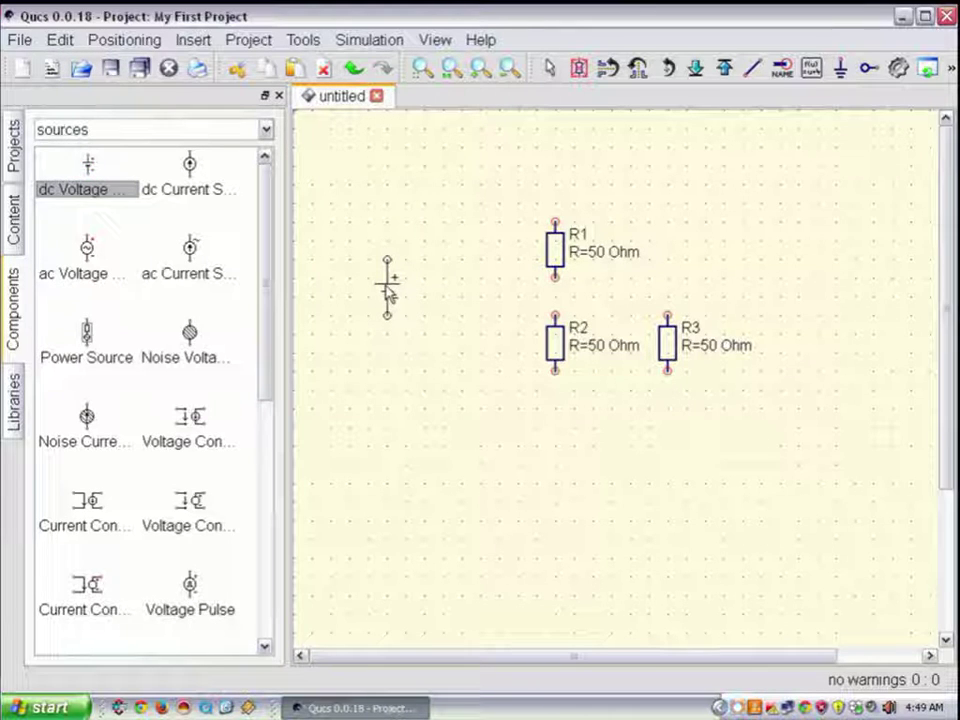
pyautogui.click(387, 285)
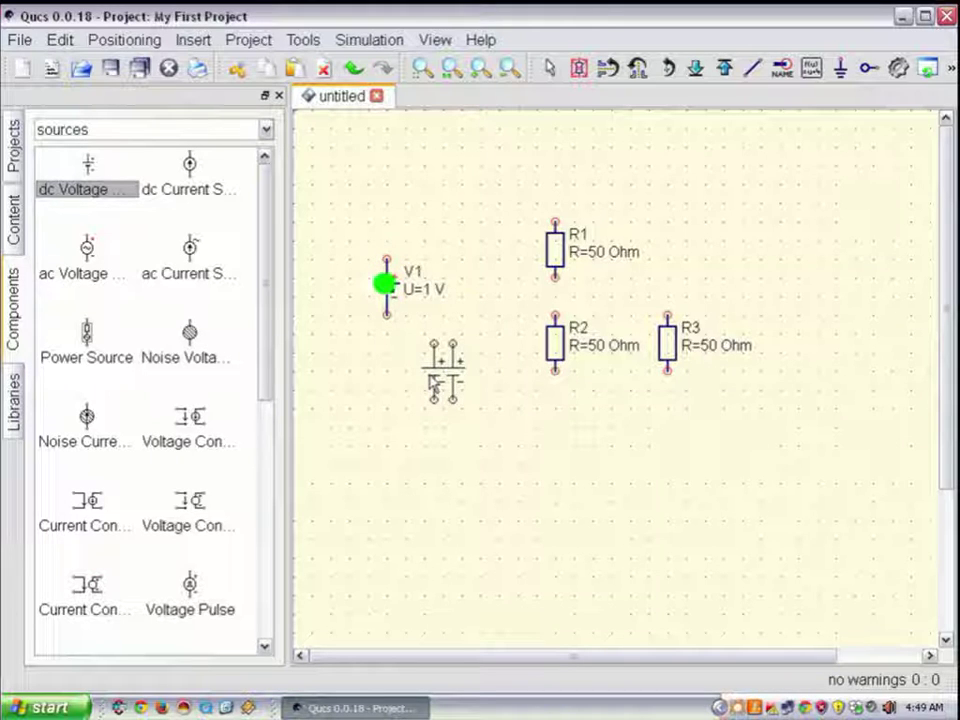
pyautogui.press('Escape')
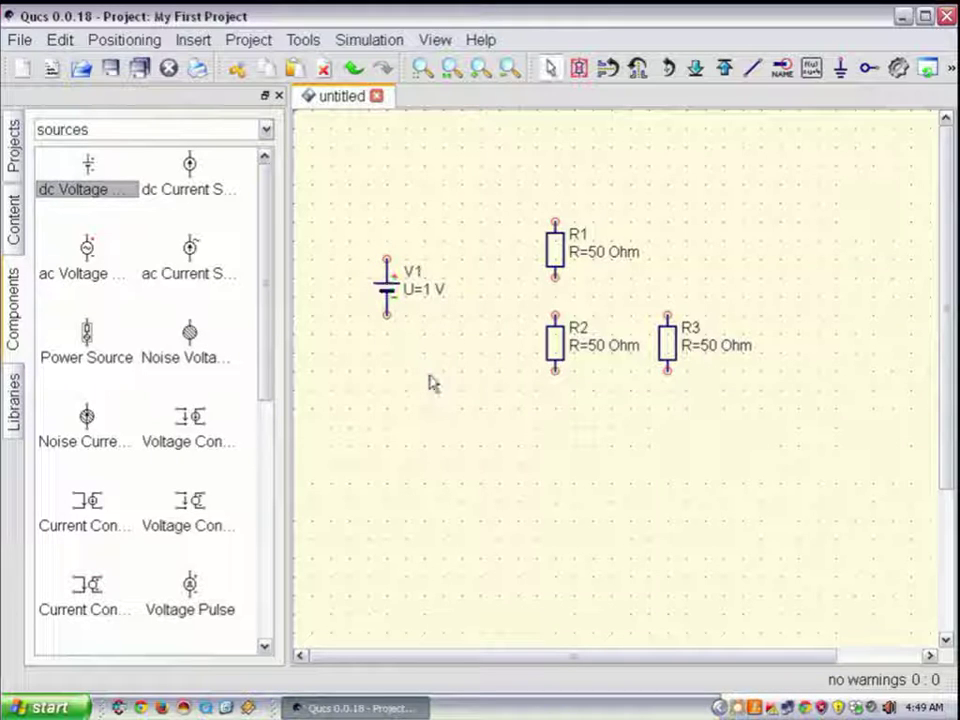
pyautogui.doubleClick(415, 296)
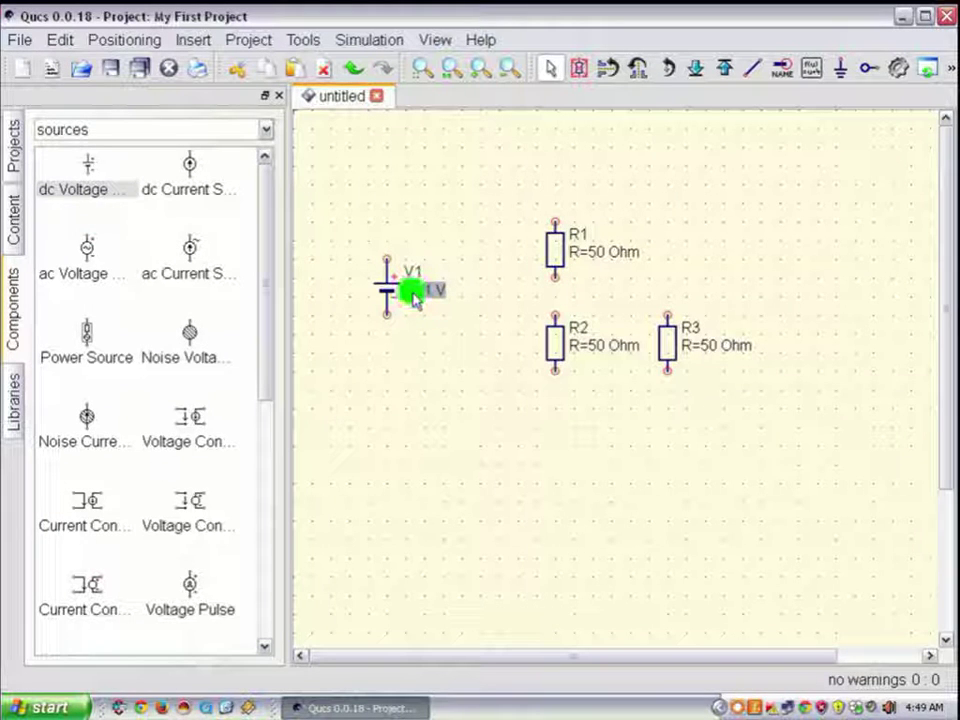
pyautogui.doubleClick(411, 291)
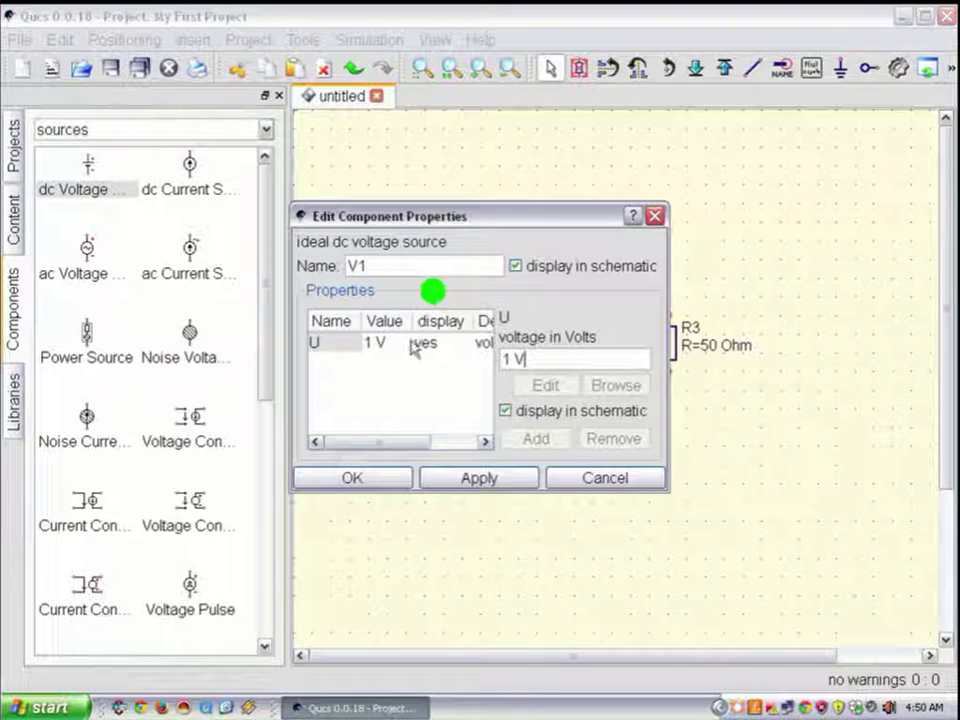
pyautogui.moveTo(474, 220); pyautogui.dragTo(512, 220)
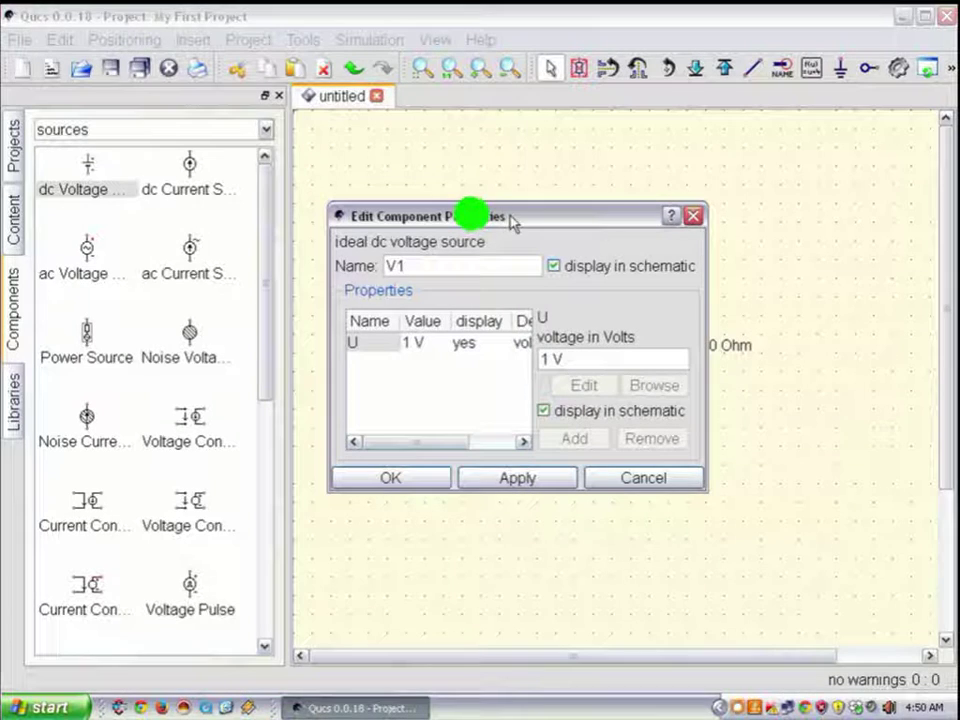
pyautogui.click(693, 216)
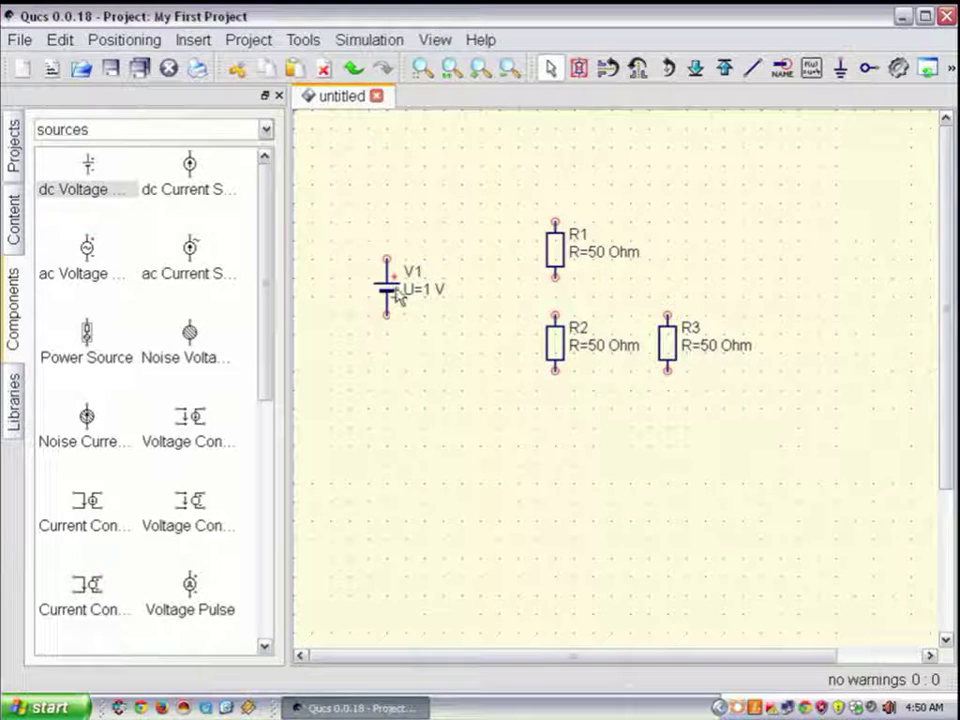
# Set the dc voltage source V1's voltage to 5 V
pyautogui.click(390, 288)
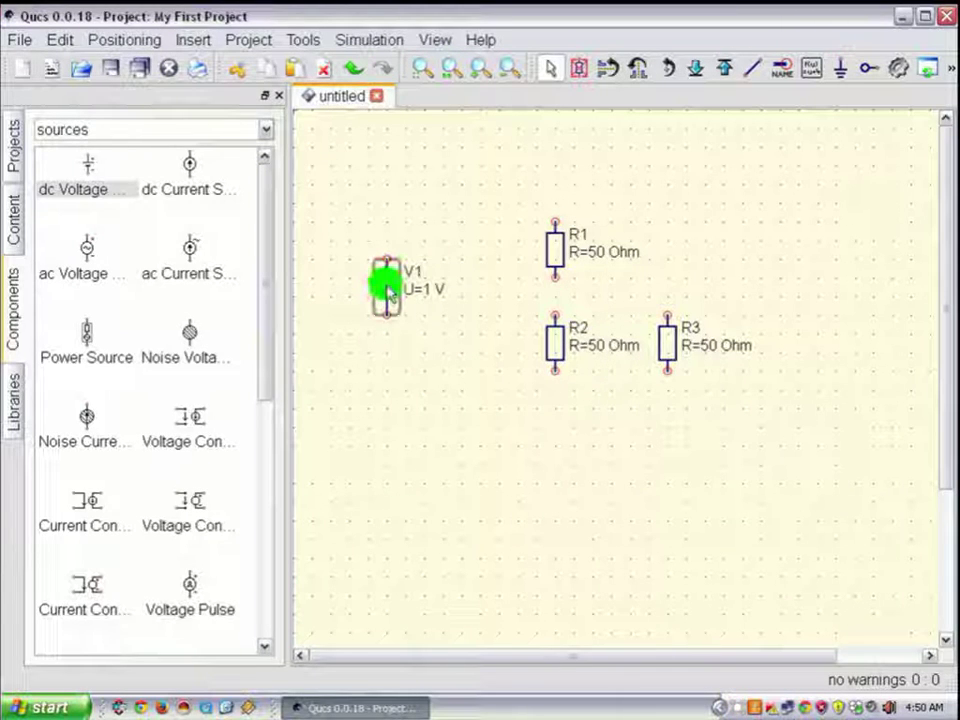
pyautogui.rightClick(390, 288)
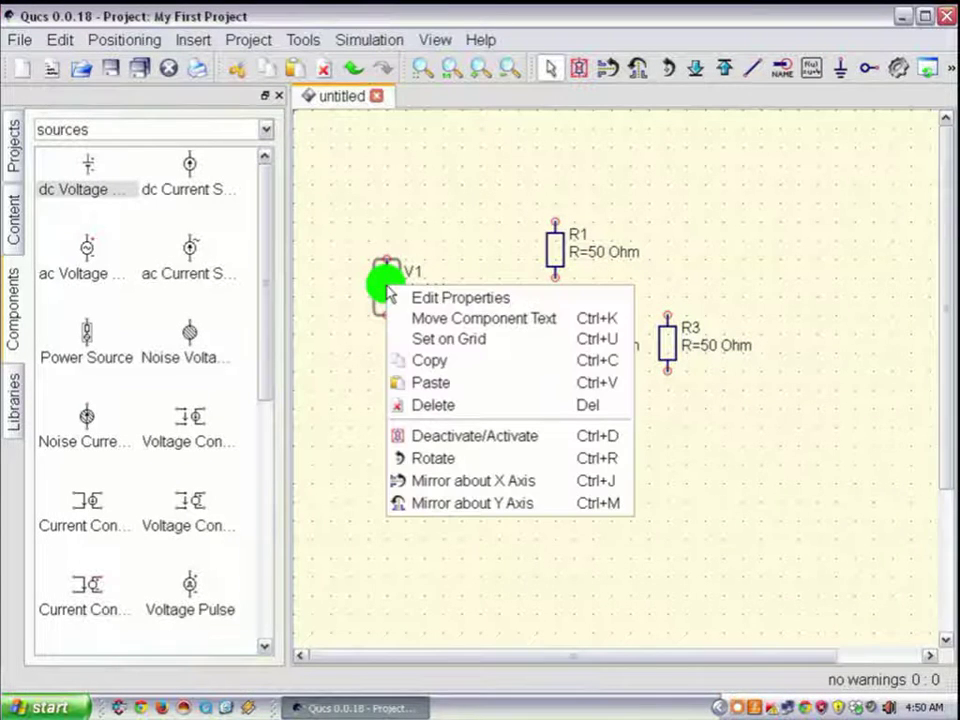
pyautogui.click(468, 299)
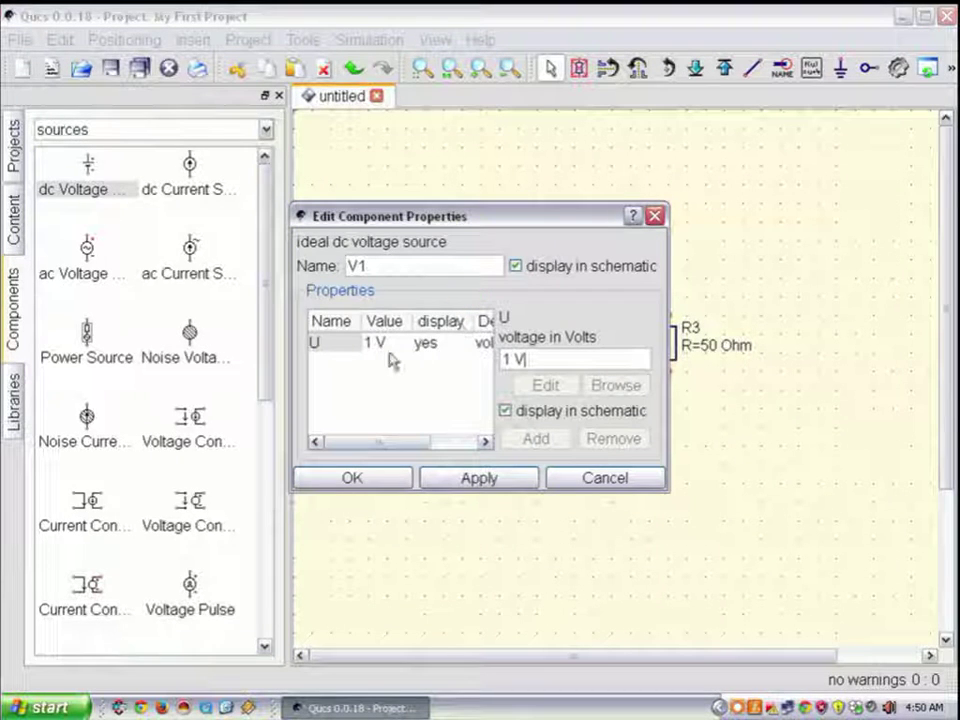
pyautogui.click(371, 343)
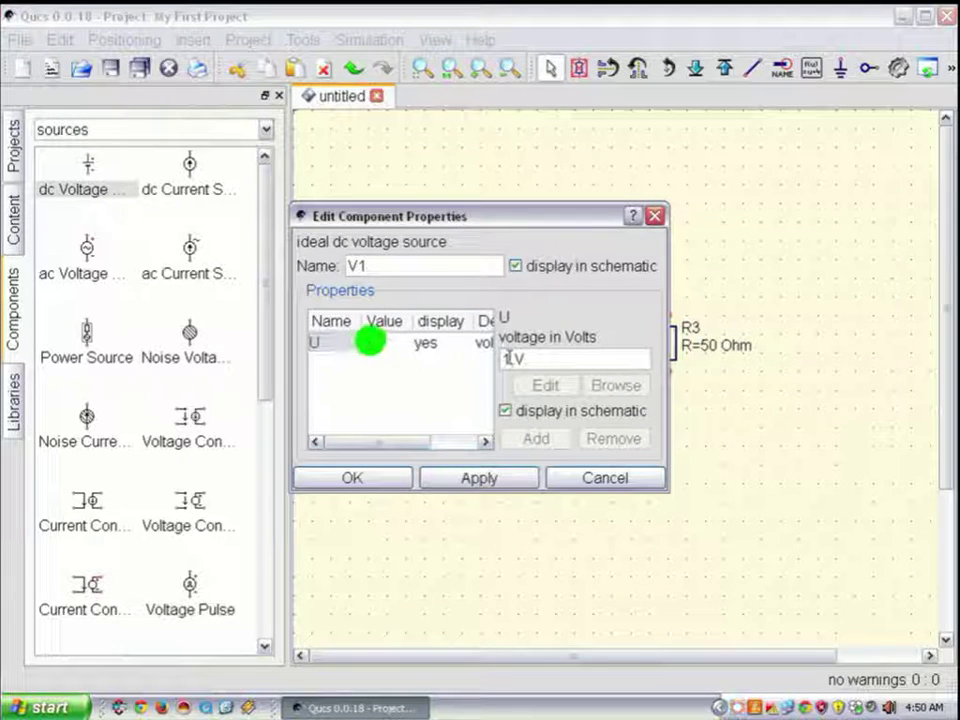
pyautogui.click(510, 357)
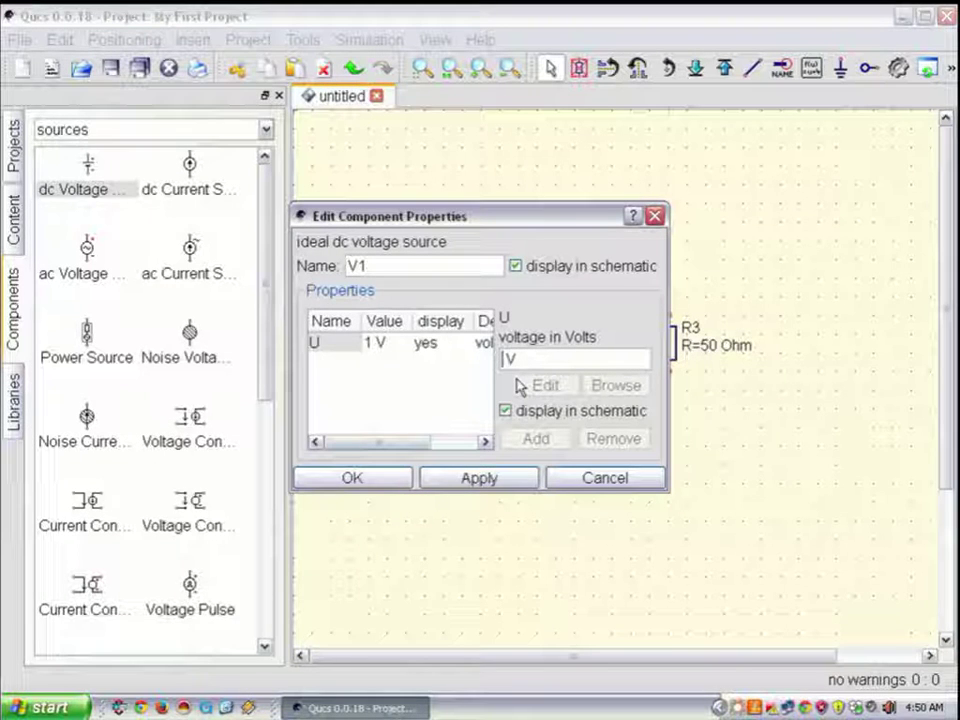
pyautogui.write('5')
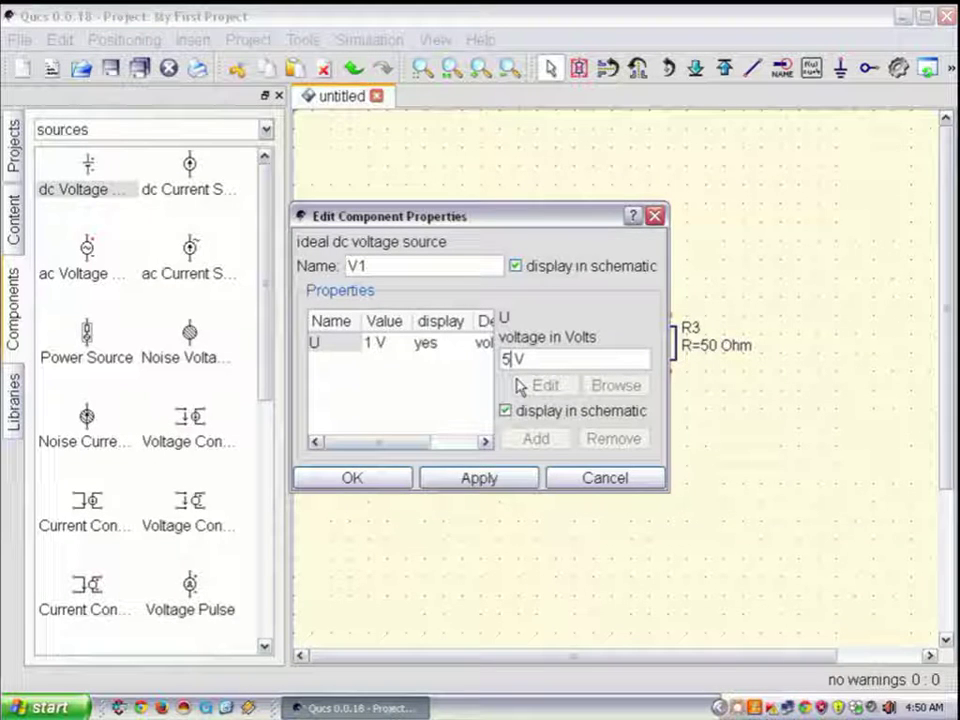
pyautogui.click(470, 479)
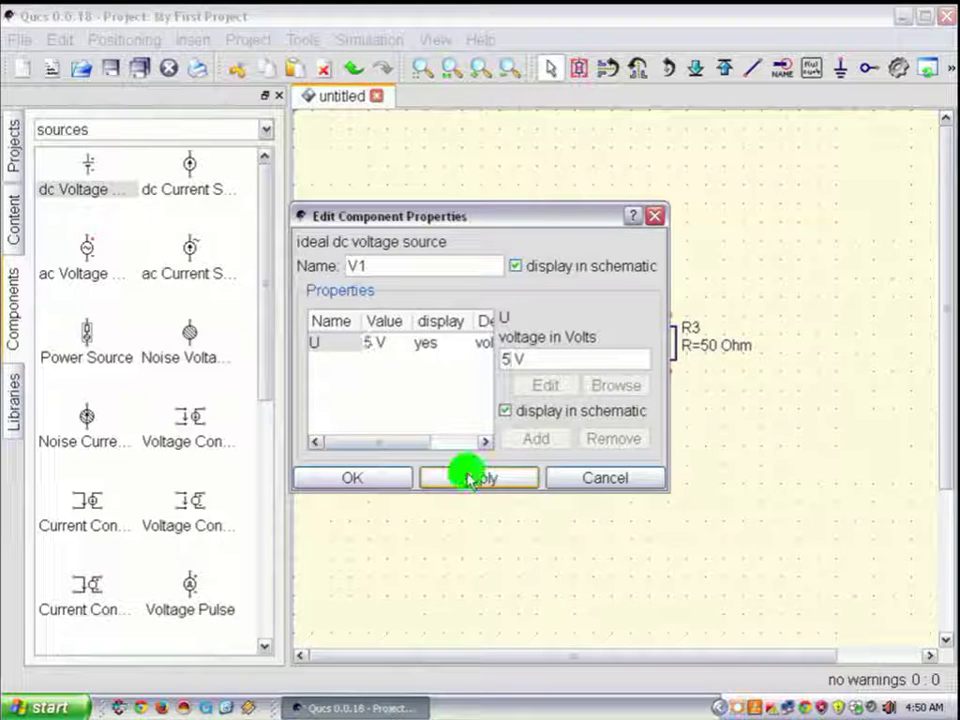
pyautogui.click(386, 481)
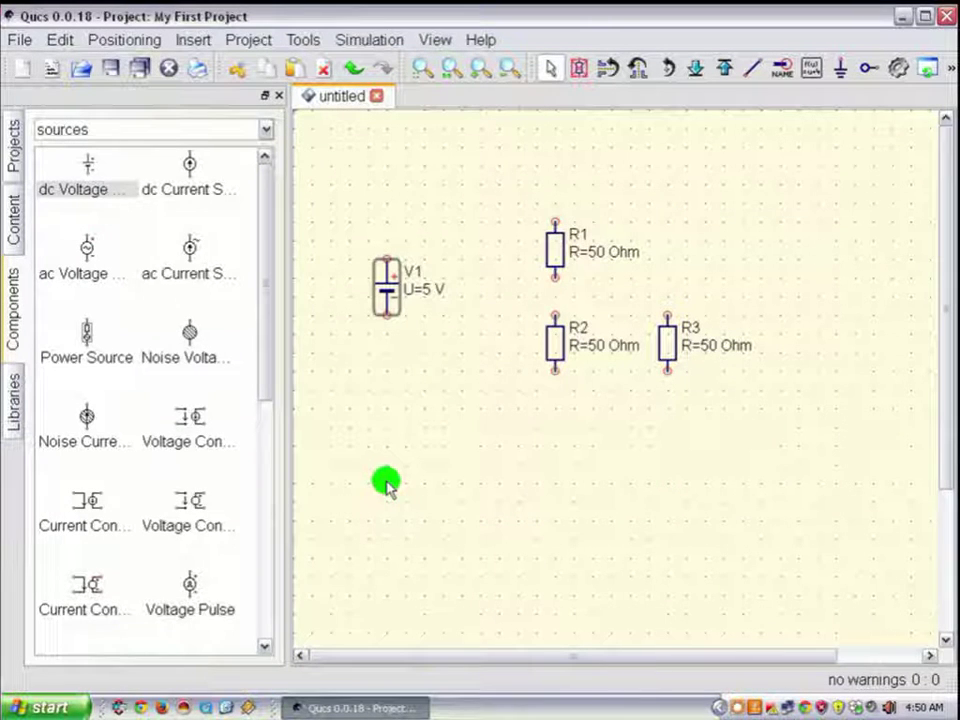
# Try to set resistor R1's value to 1k Ohm by editing its label directly in the schematic
pyautogui.doubleClick(592, 253)
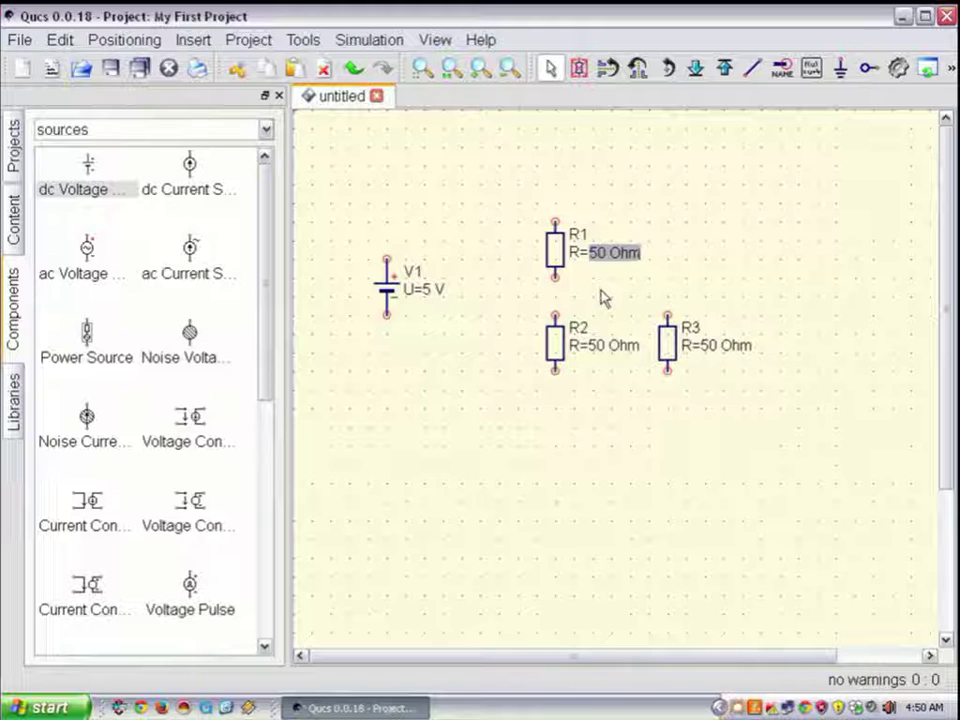
pyautogui.write('1k')
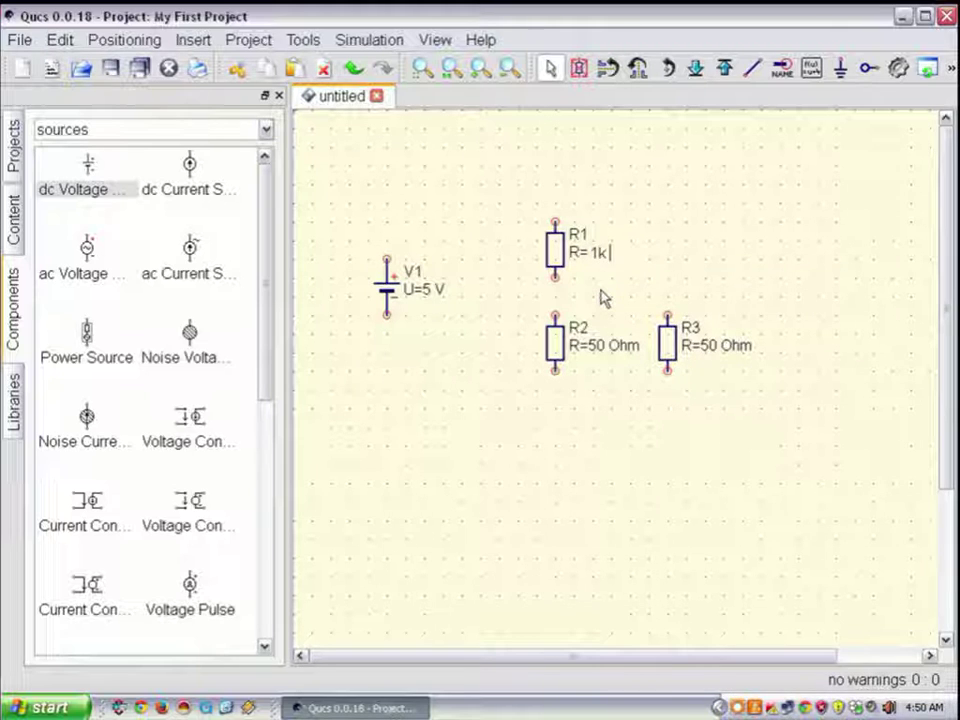
pyautogui.write(' Oh')
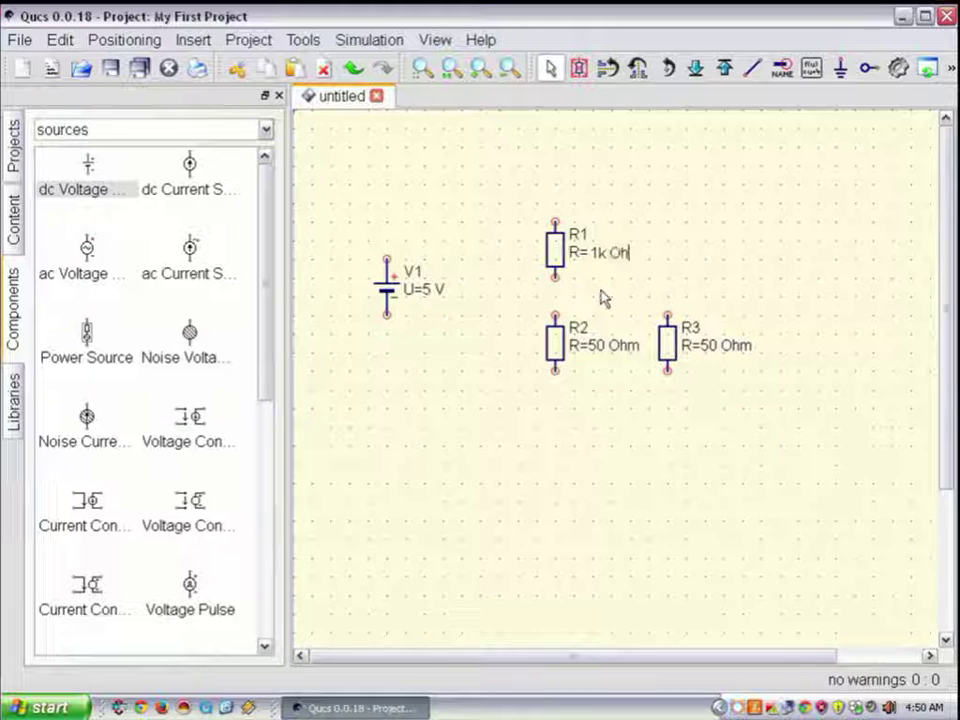
pyautogui.write('m')
pyautogui.press('Return')
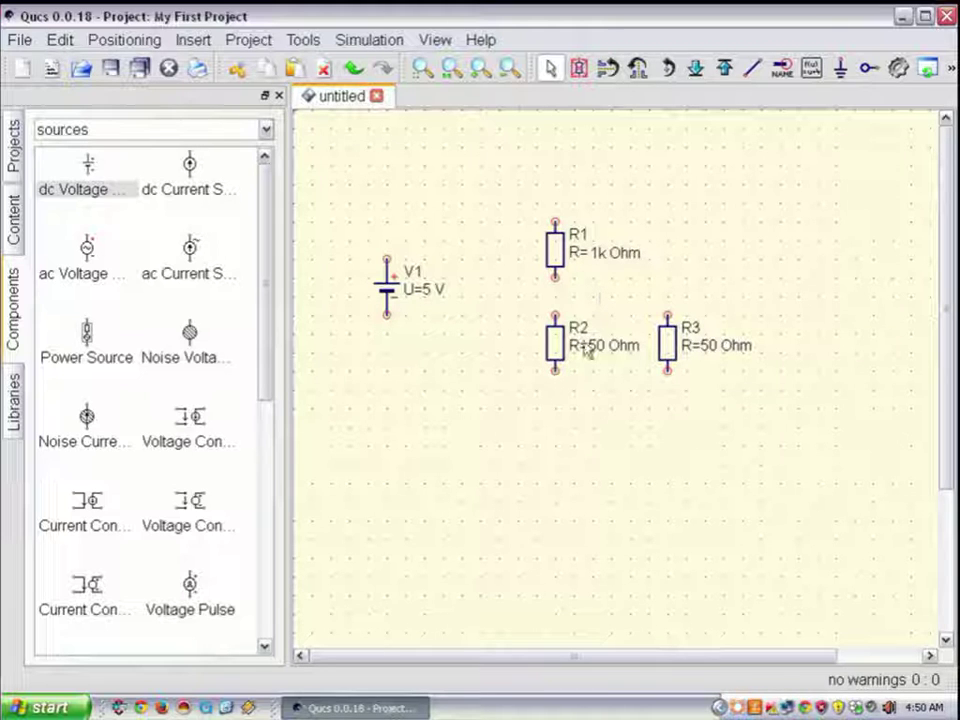
# Try to set resistor R2's value to 1k Ohm by editing its label directly in the schematic
pyautogui.doubleClick(597, 347)
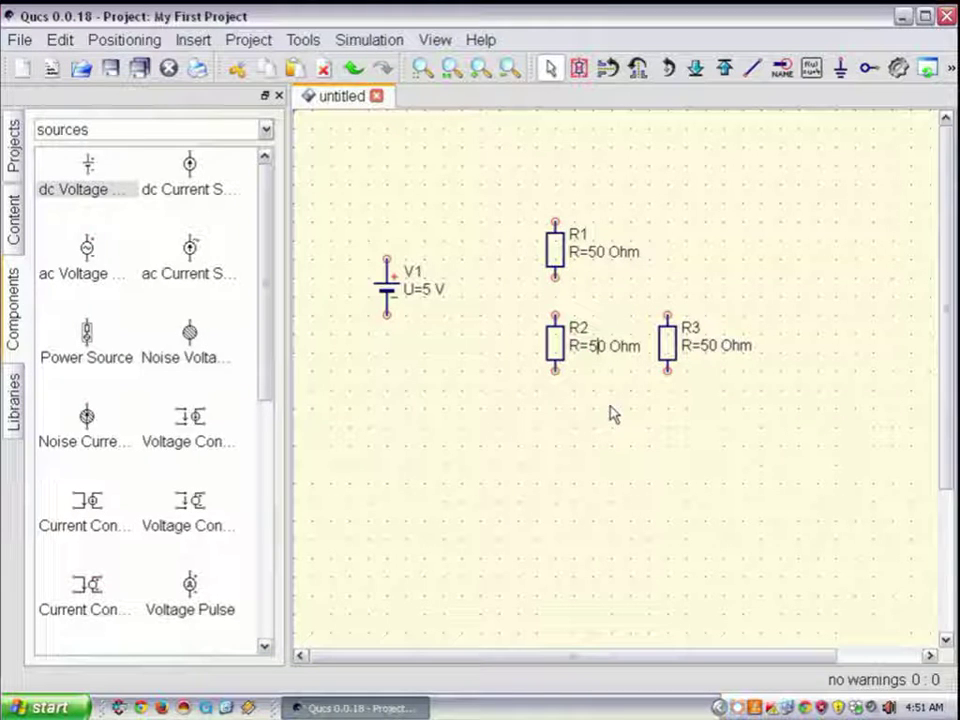
pyautogui.press('BackSpace')
pyautogui.press('BackSpace')
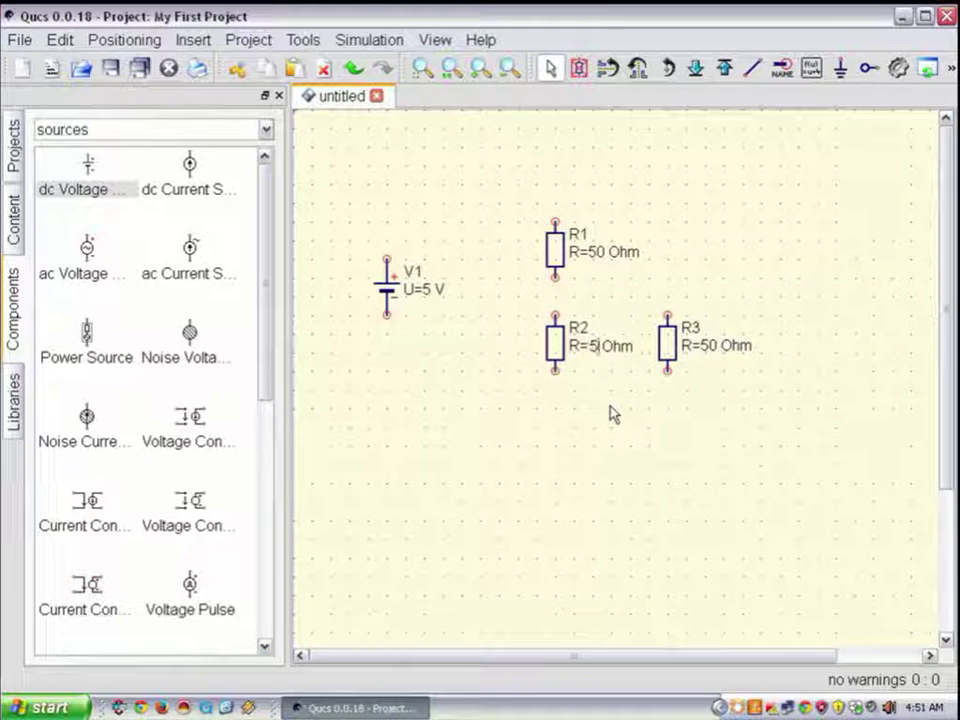
pyautogui.write('1k')
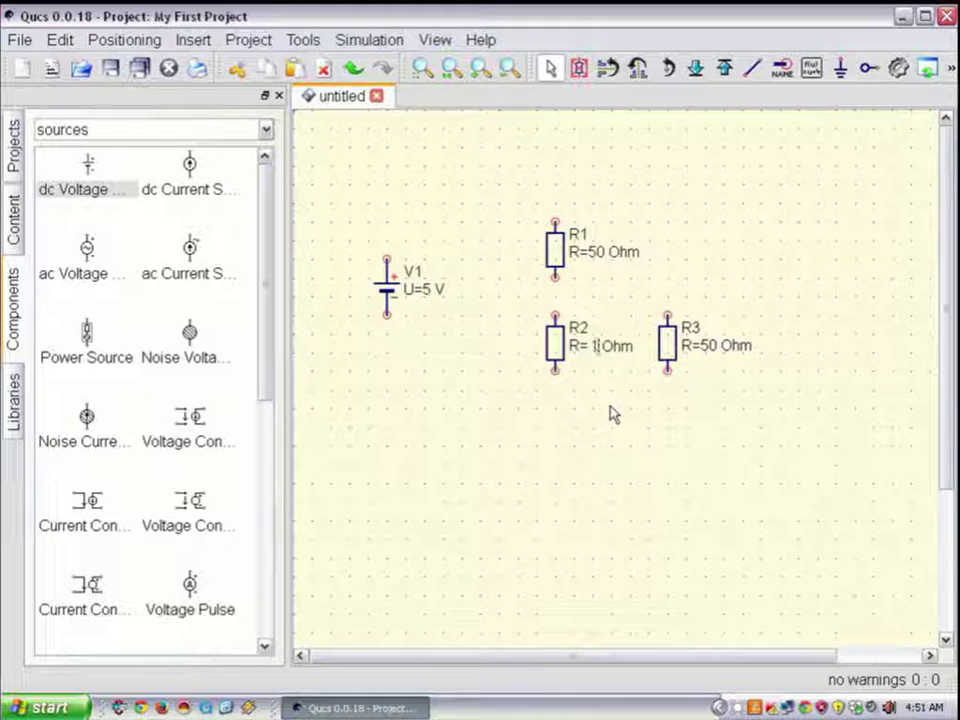
# Set resistor R3's ohmic resistance to 1k Ohm in its component properties
pyautogui.click(672, 345)
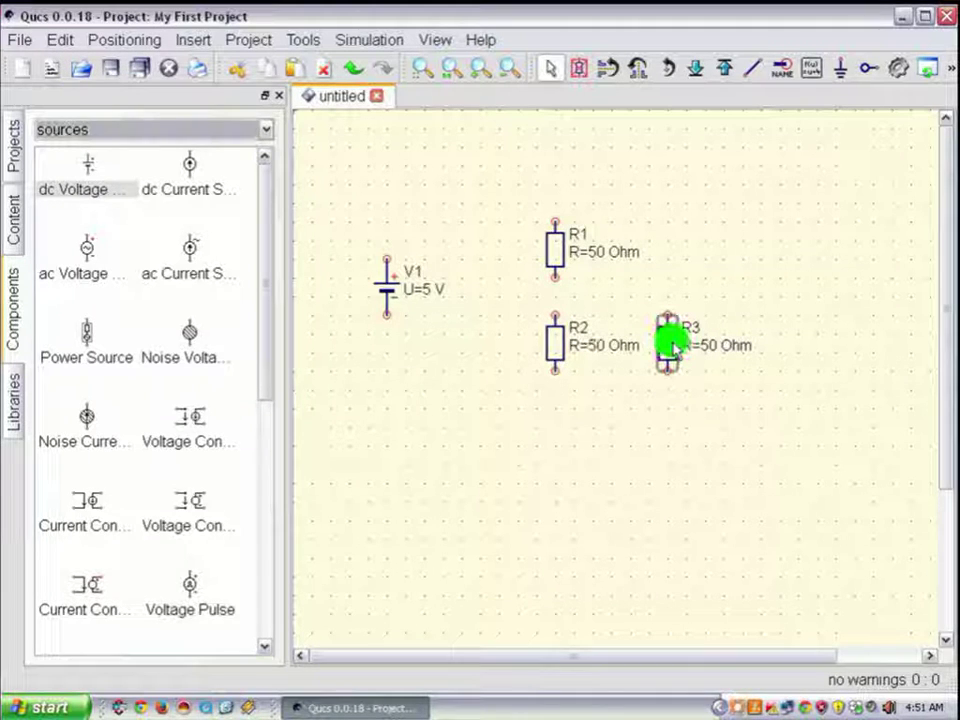
pyautogui.rightClick(676, 349)
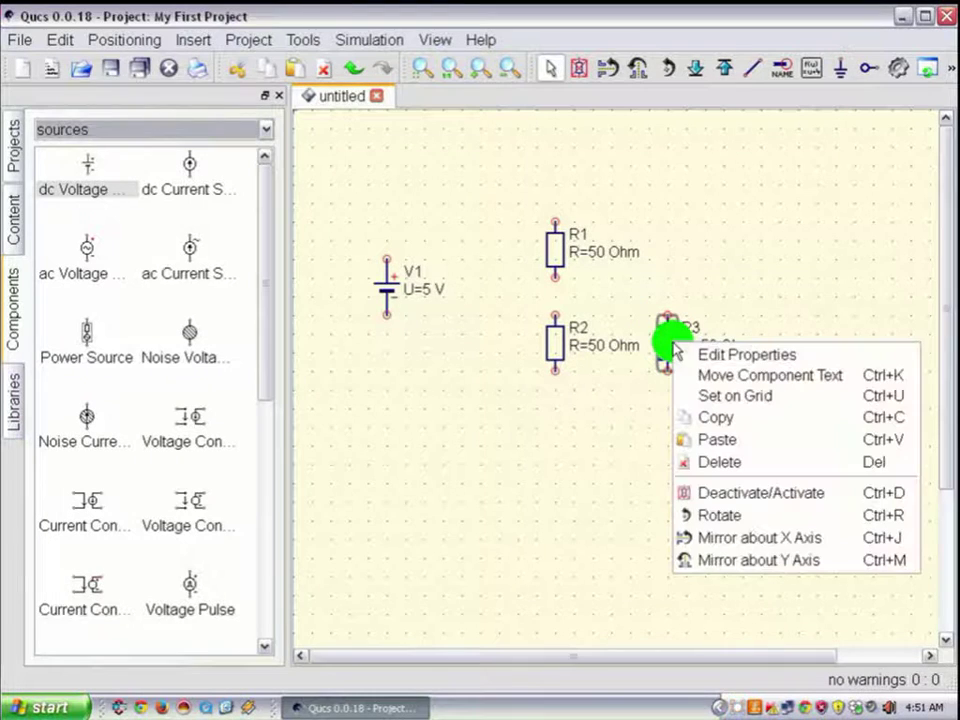
pyautogui.click(767, 355)
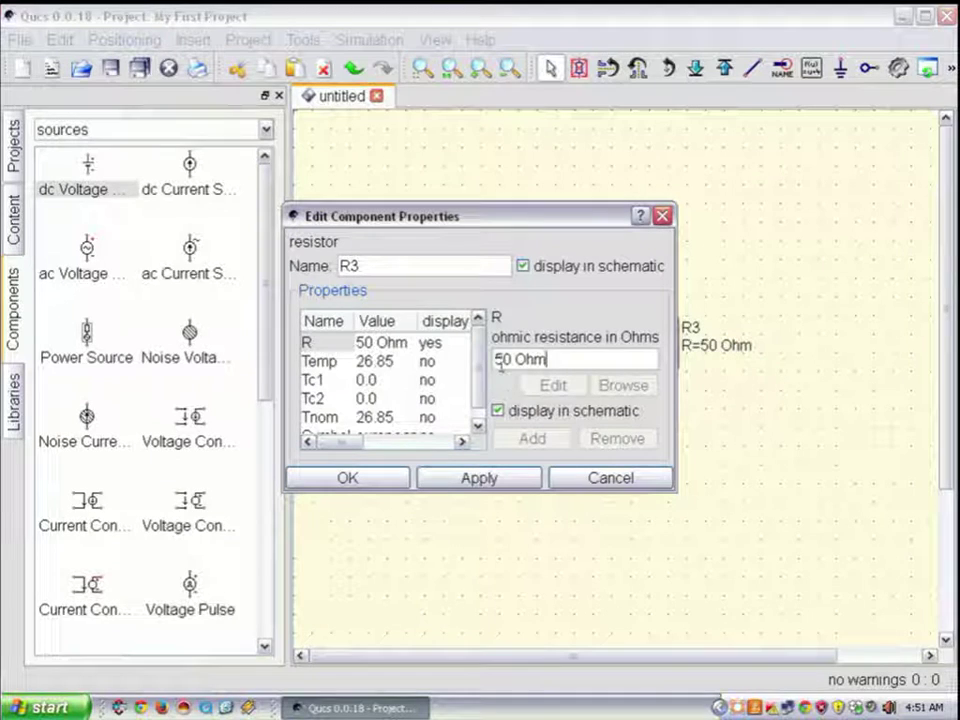
pyautogui.click(509, 357)
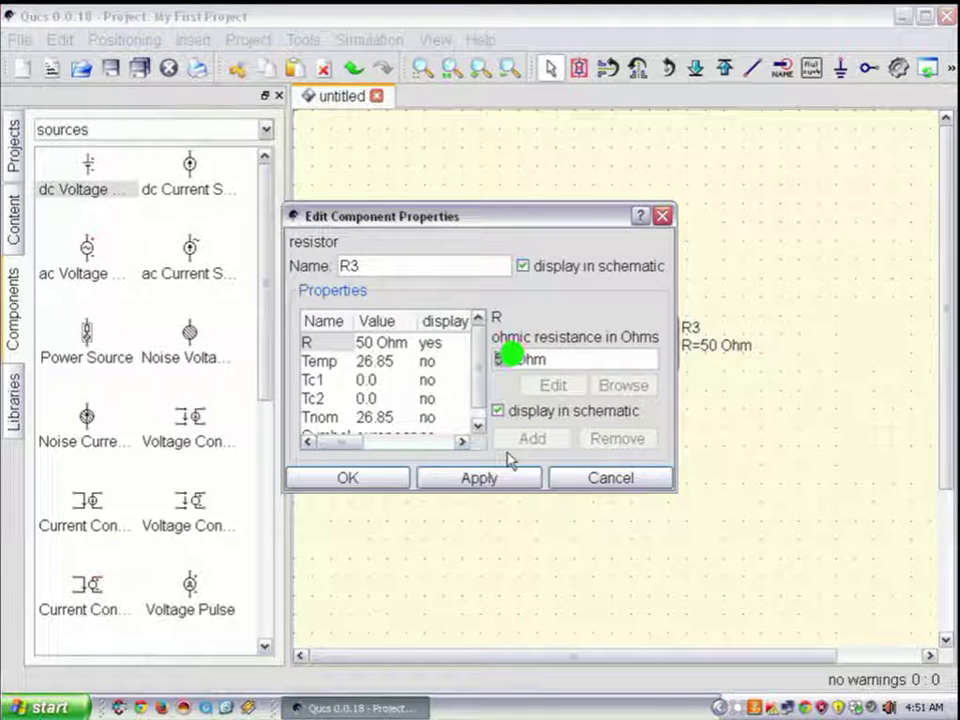
pyautogui.press('BackSpace')
pyautogui.press('BackSpace')
pyautogui.write('1k')
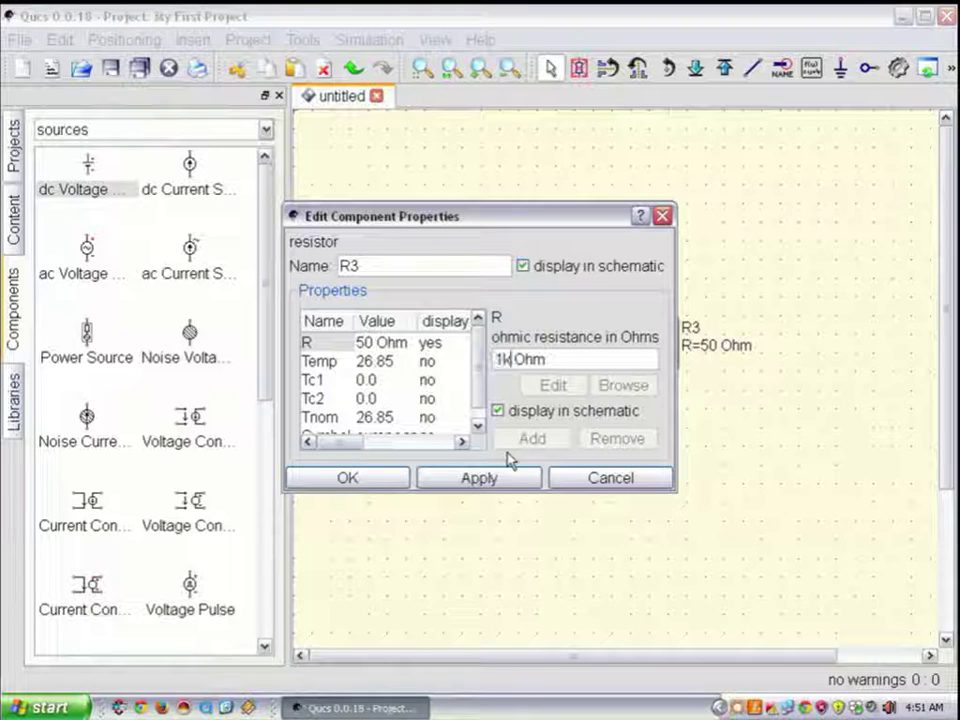
pyautogui.click(473, 479)
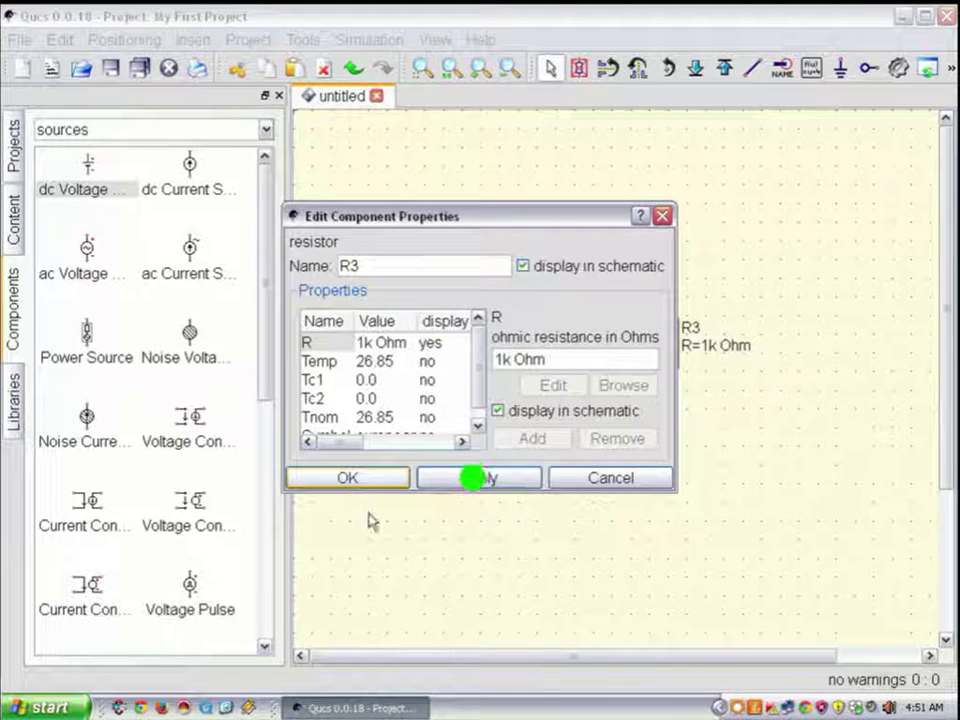
pyautogui.click(339, 480)
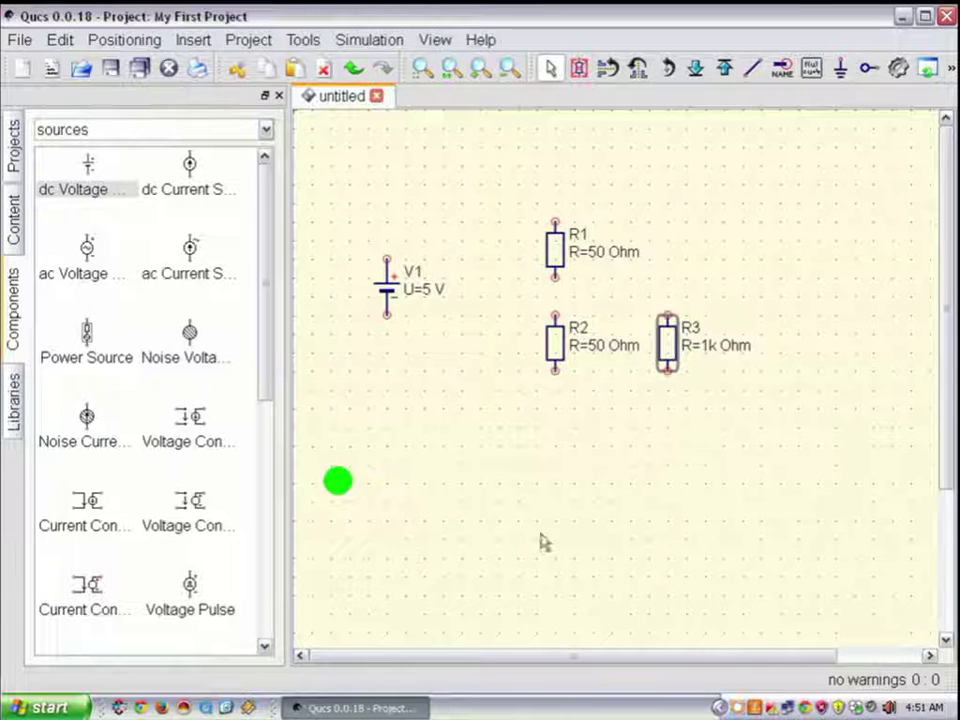
pyautogui.click(619, 503)
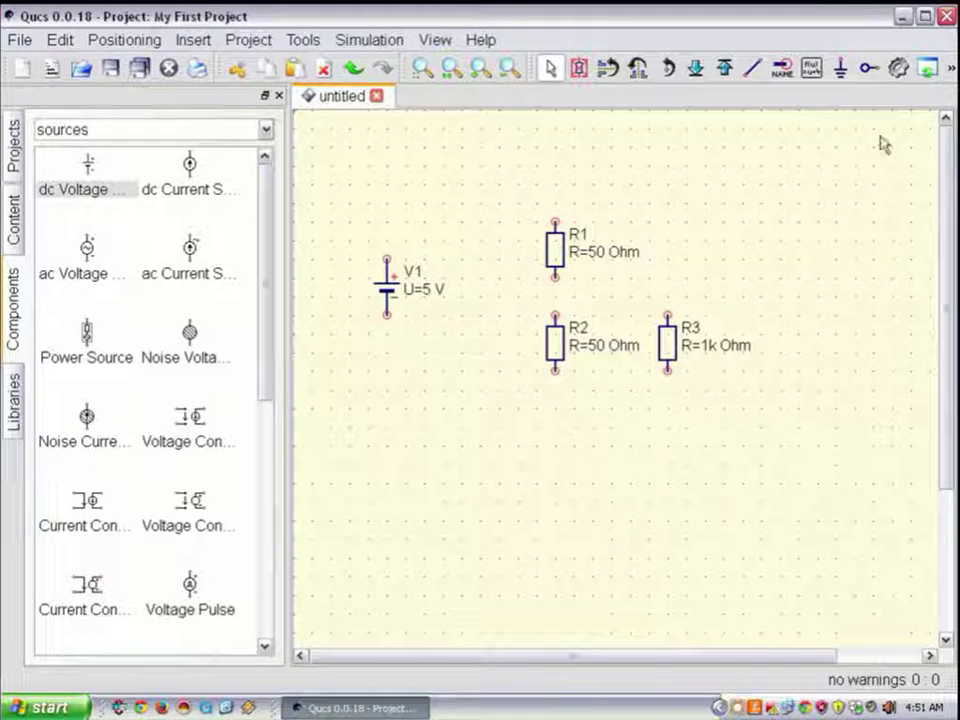
# Place three ground symbols in one row, one each below R2, V1 and R3
pyautogui.click(843, 70)
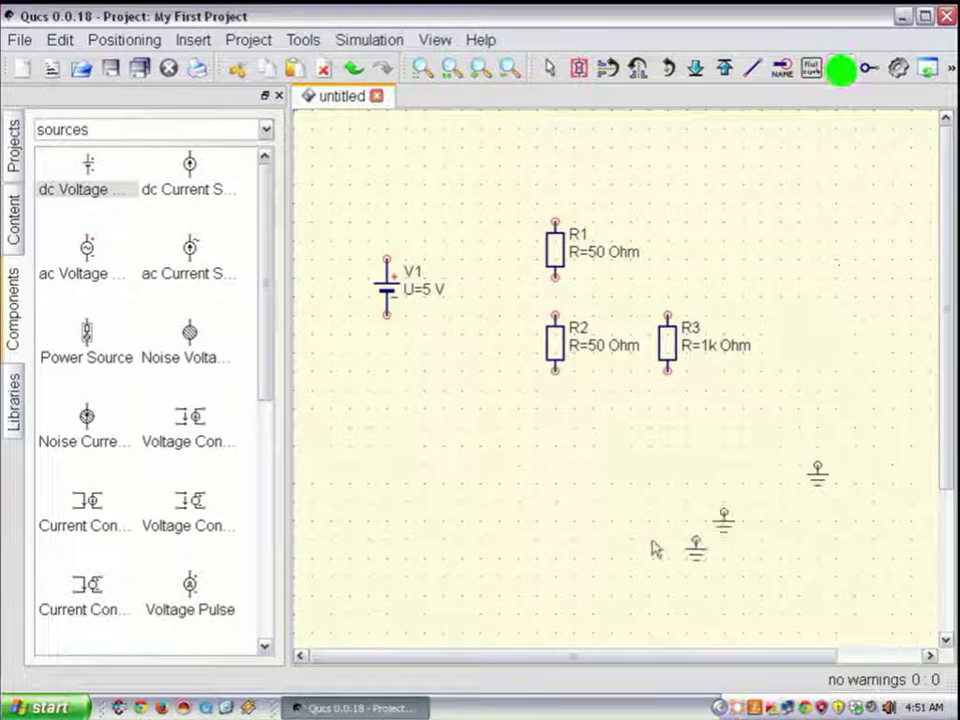
pyautogui.click(673, 416)
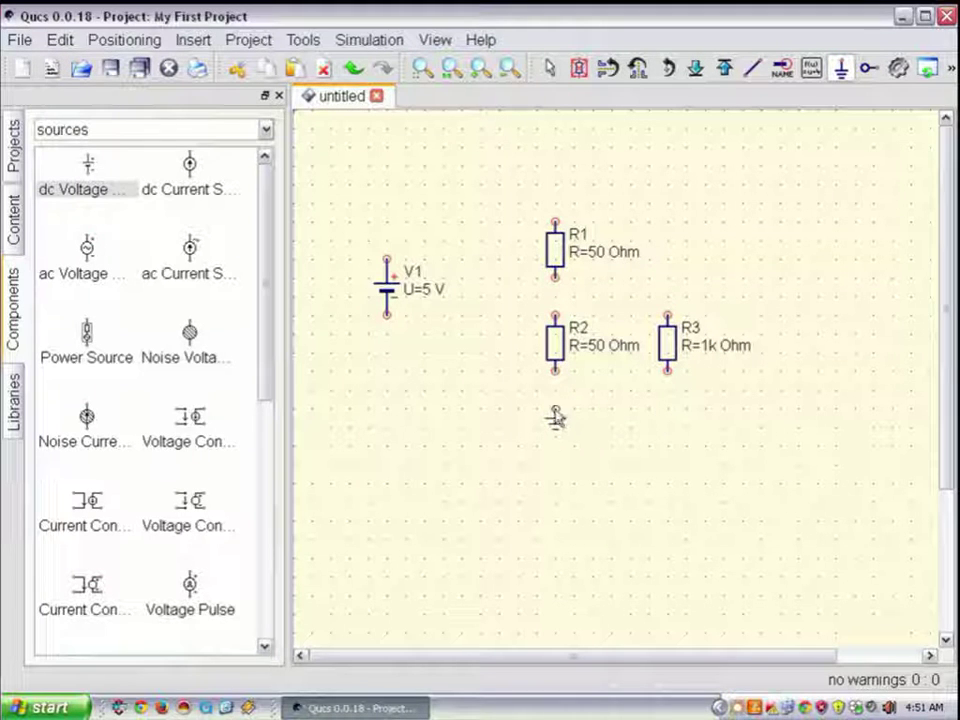
pyautogui.click(556, 416)
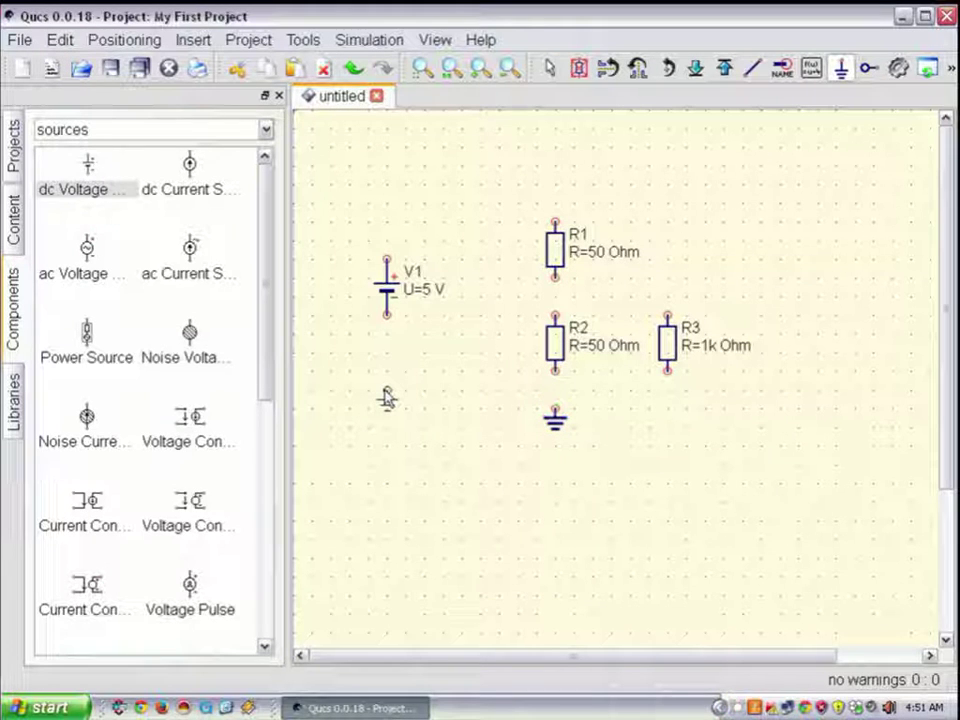
pyautogui.click(386, 415)
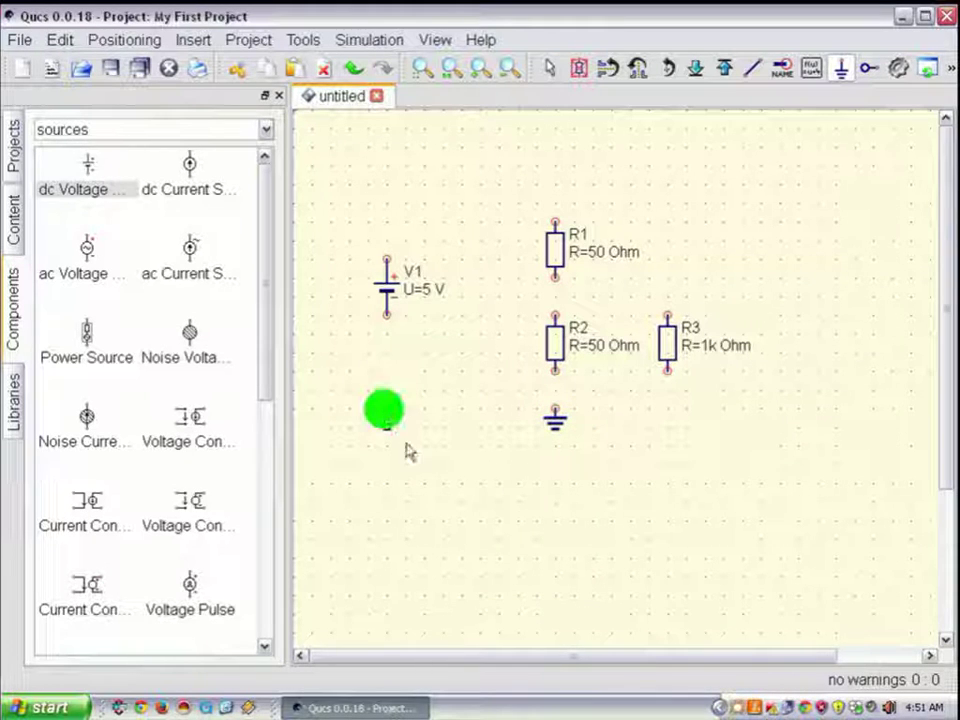
pyautogui.click(666, 413)
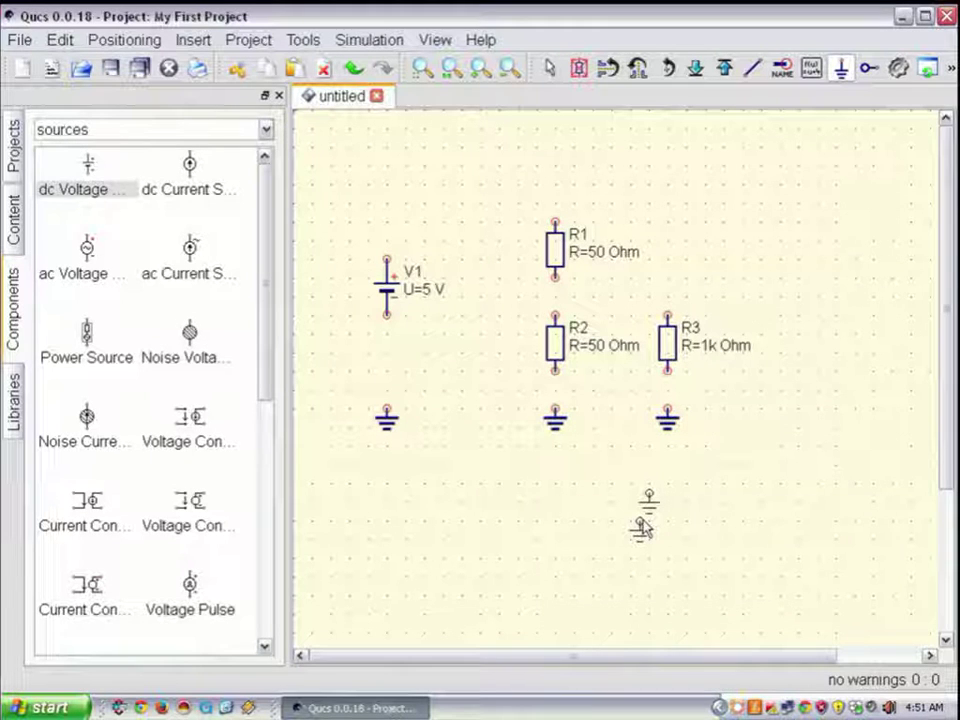
pyautogui.press('Escape')
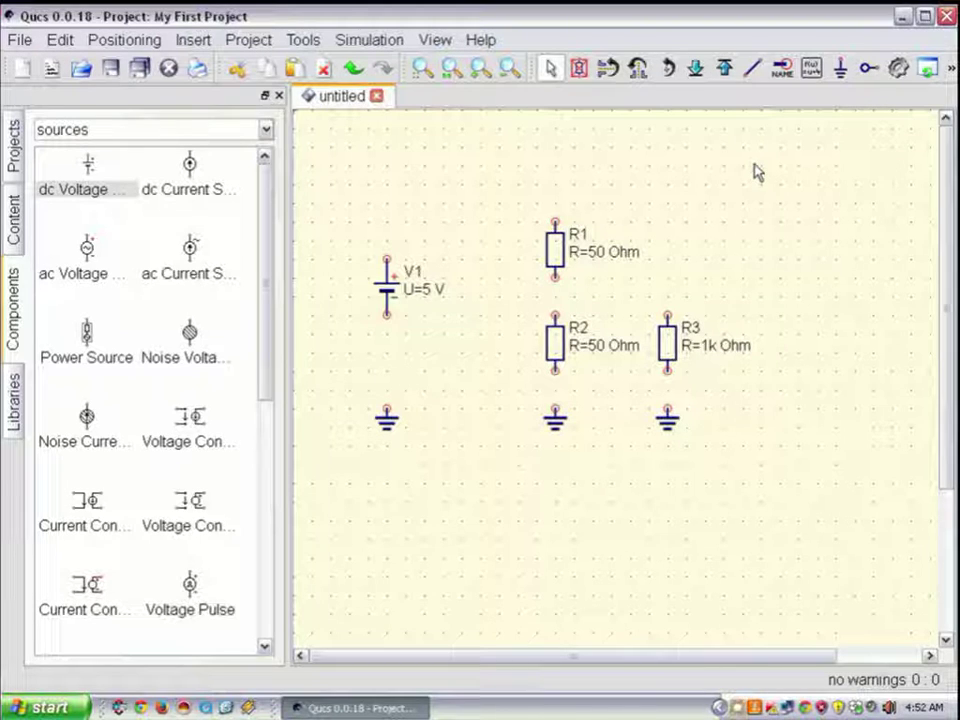
# Wire the upper terminal of R1 to the positive terminal of V1 with a right-angled wire
pyautogui.click(192, 42)
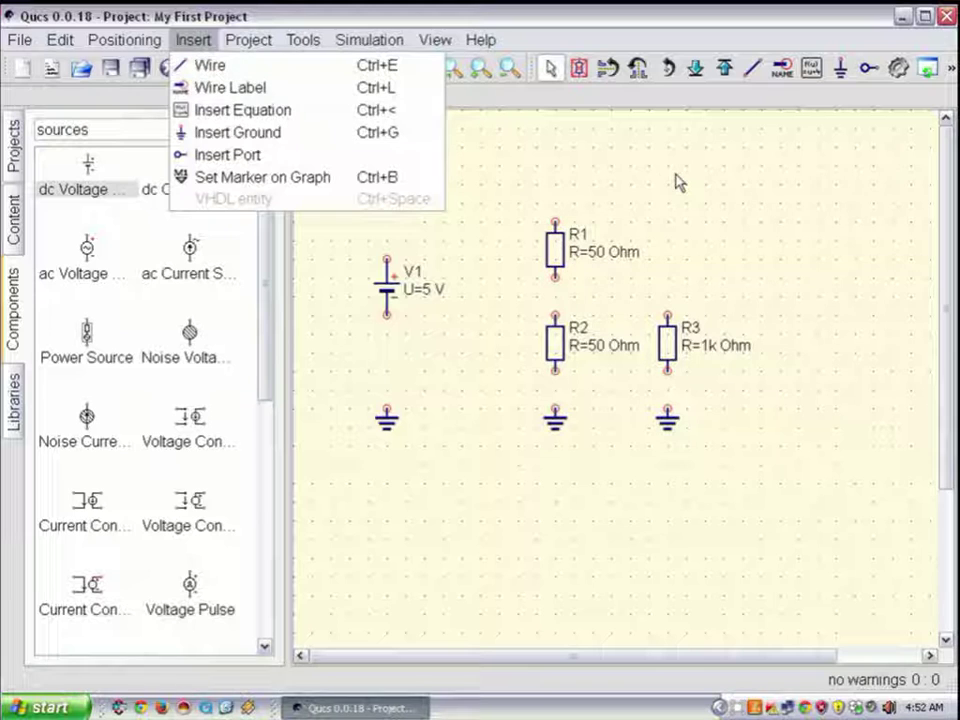
pyautogui.click(550, 140)
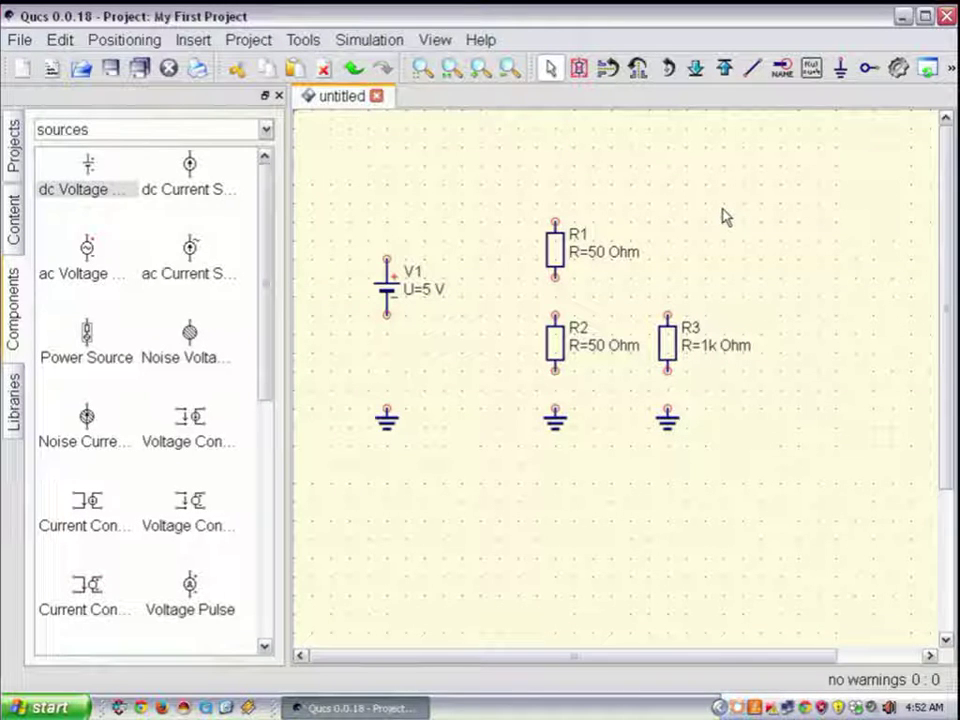
pyautogui.hotkey('ctrl', 'e')
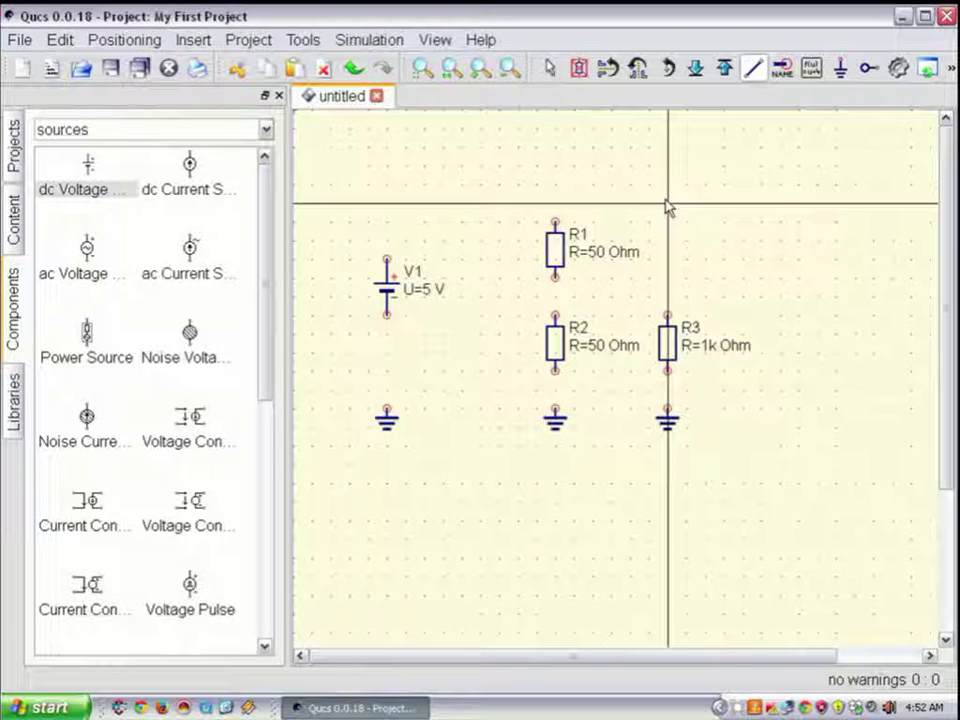
pyautogui.click(555, 222)
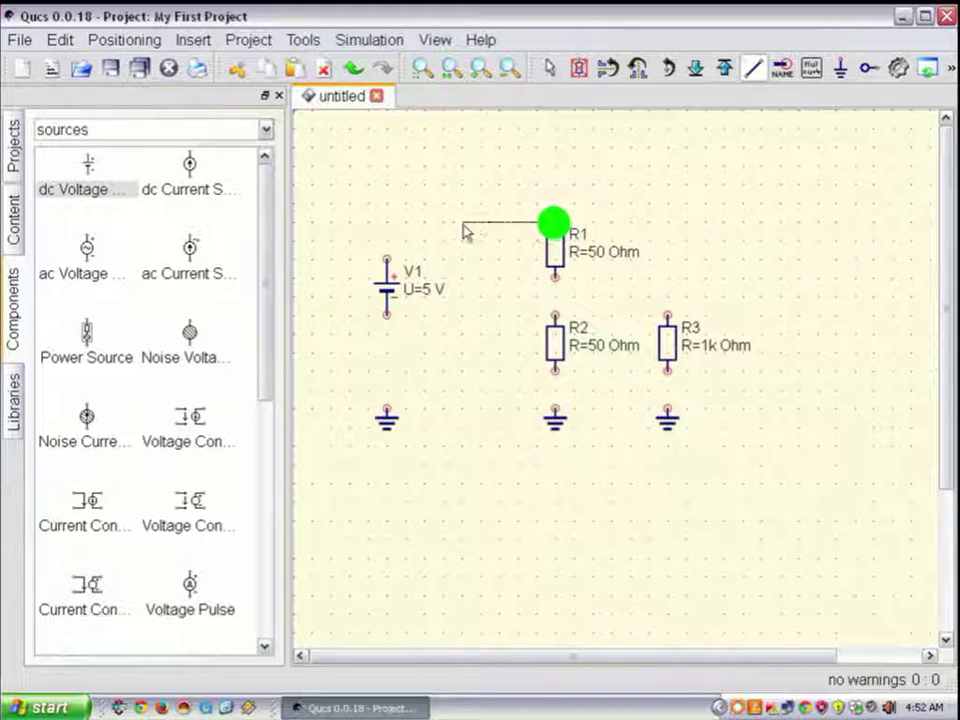
pyautogui.rightClick(385, 252)
pyautogui.click(384, 250)
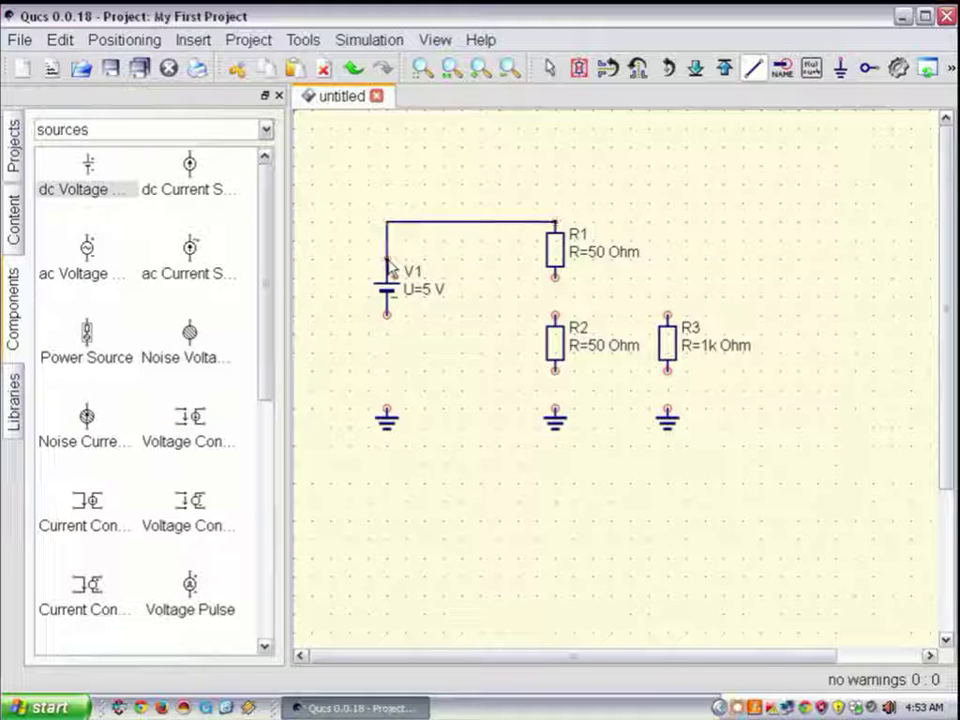
pyautogui.click(388, 262)
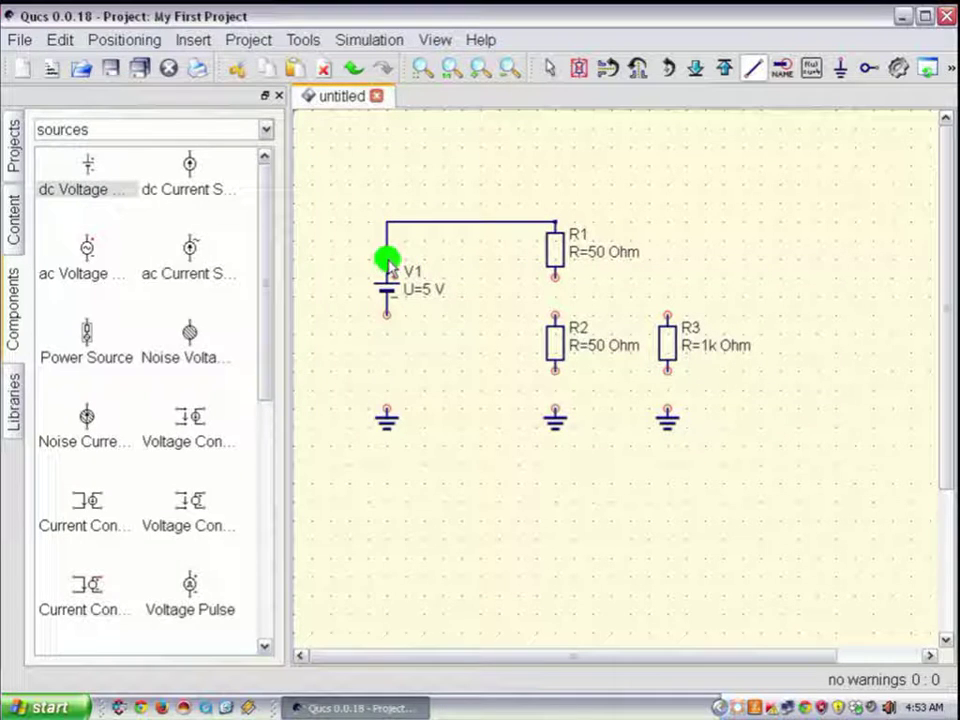
# Wire V1's negative terminal to its ground, and wire R1 in series with R2 down to the ground below
pyautogui.click(387, 319)
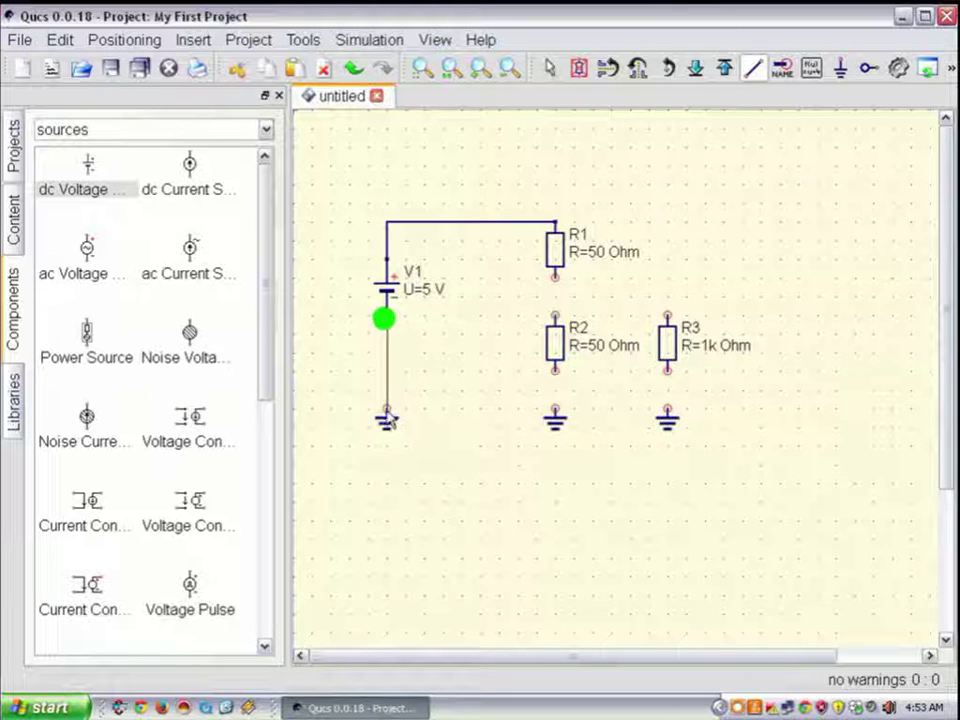
pyautogui.click(387, 418)
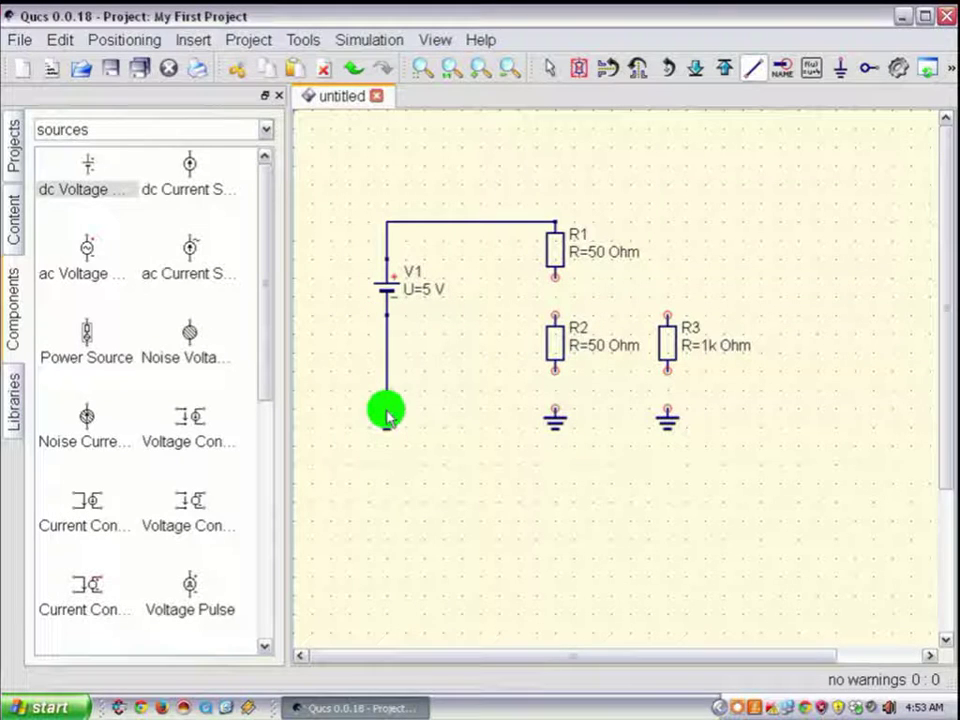
pyautogui.click(556, 280)
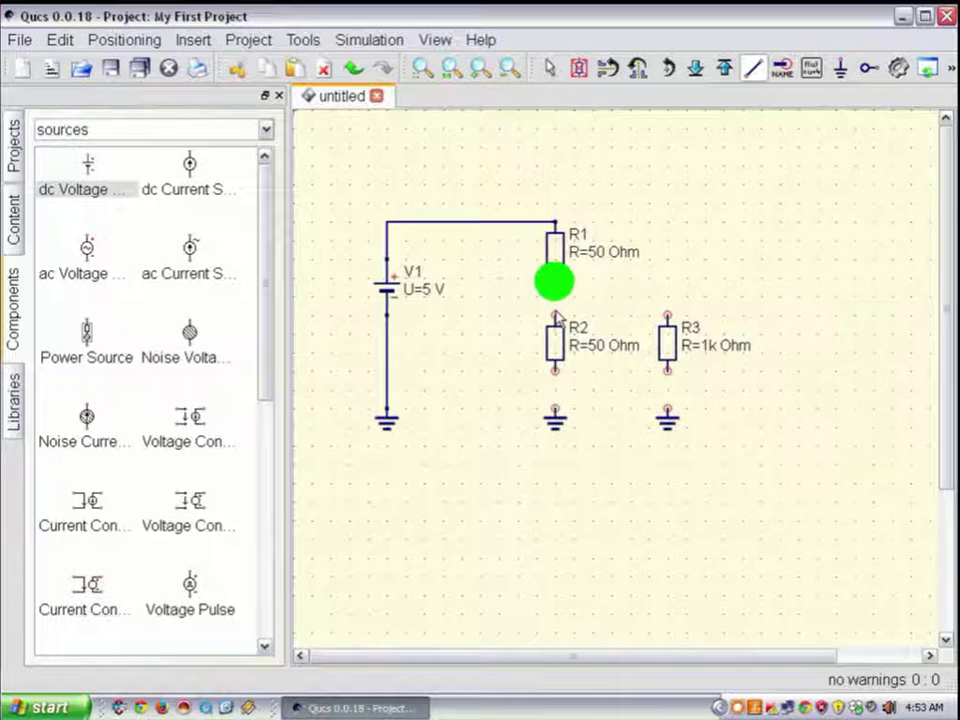
pyautogui.click(556, 318)
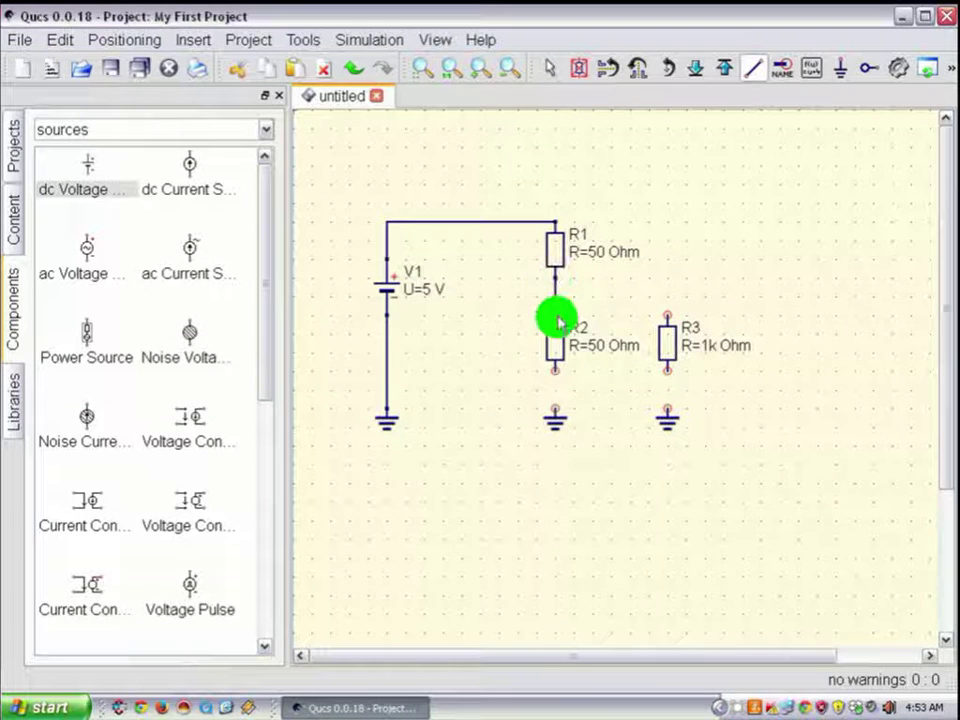
pyautogui.click(556, 371)
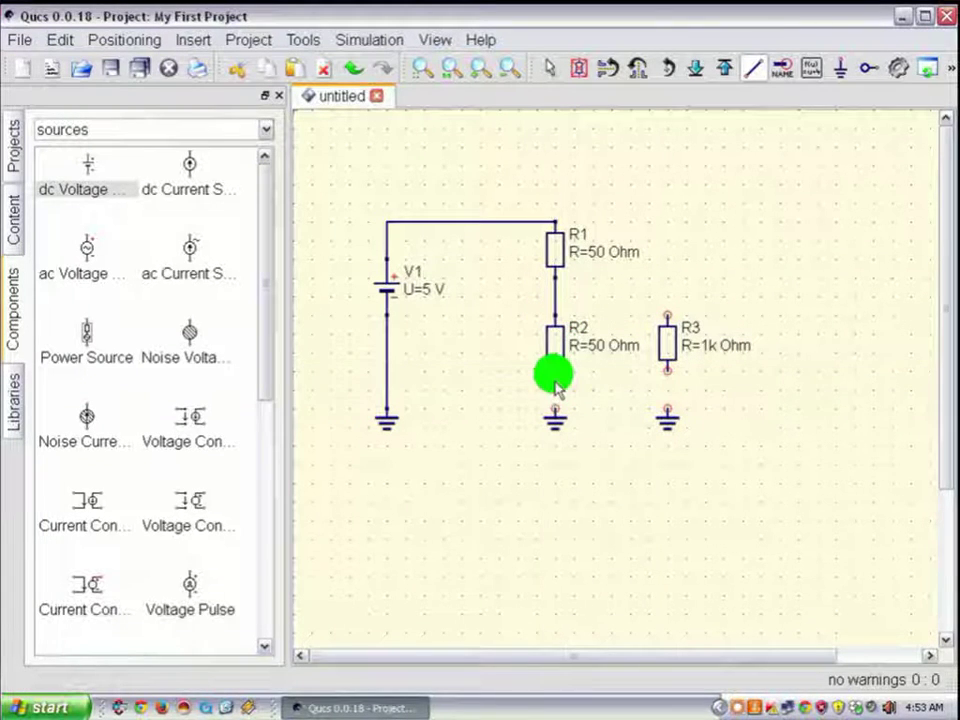
pyautogui.click(556, 406)
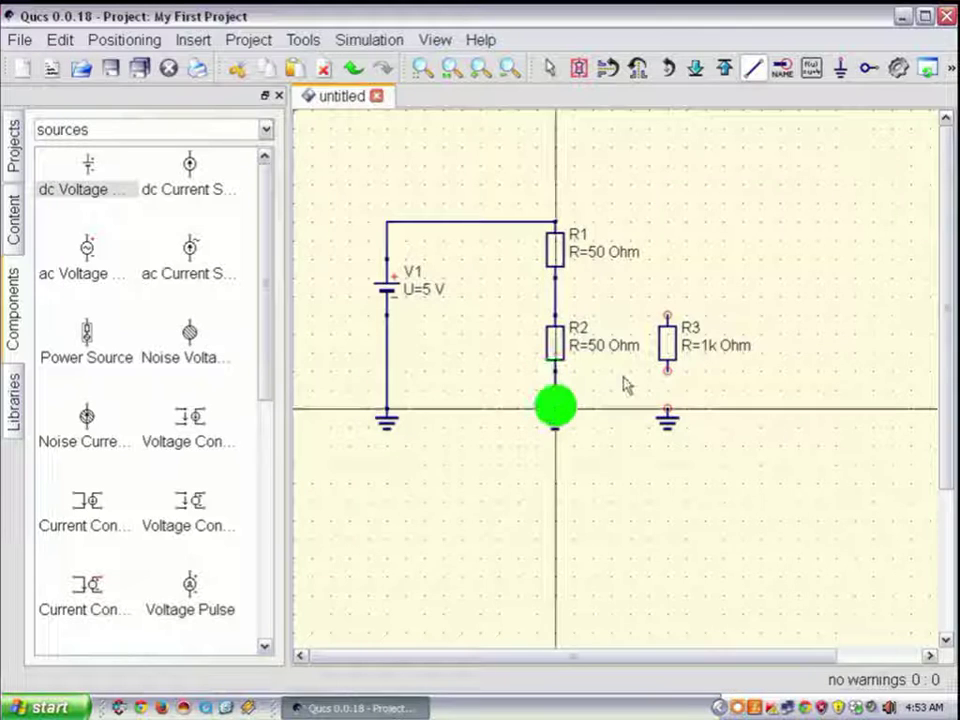
# Try to wire R3 to its ground with one straight line from its upper terminal, and undo that wire
pyautogui.click(668, 318)
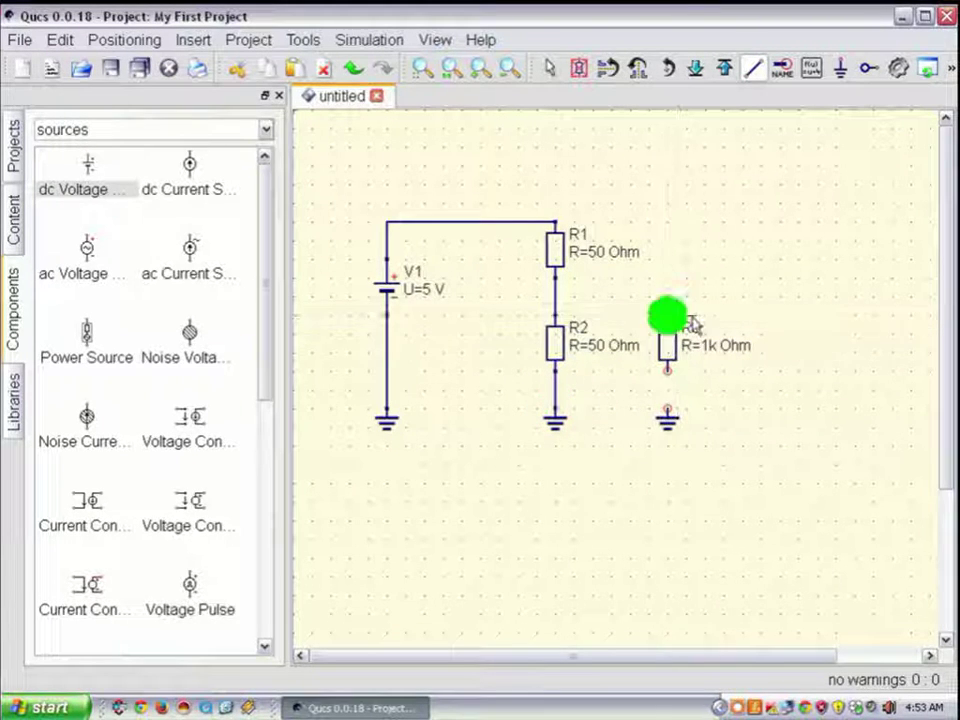
pyautogui.click(668, 368)
pyautogui.click(668, 408)
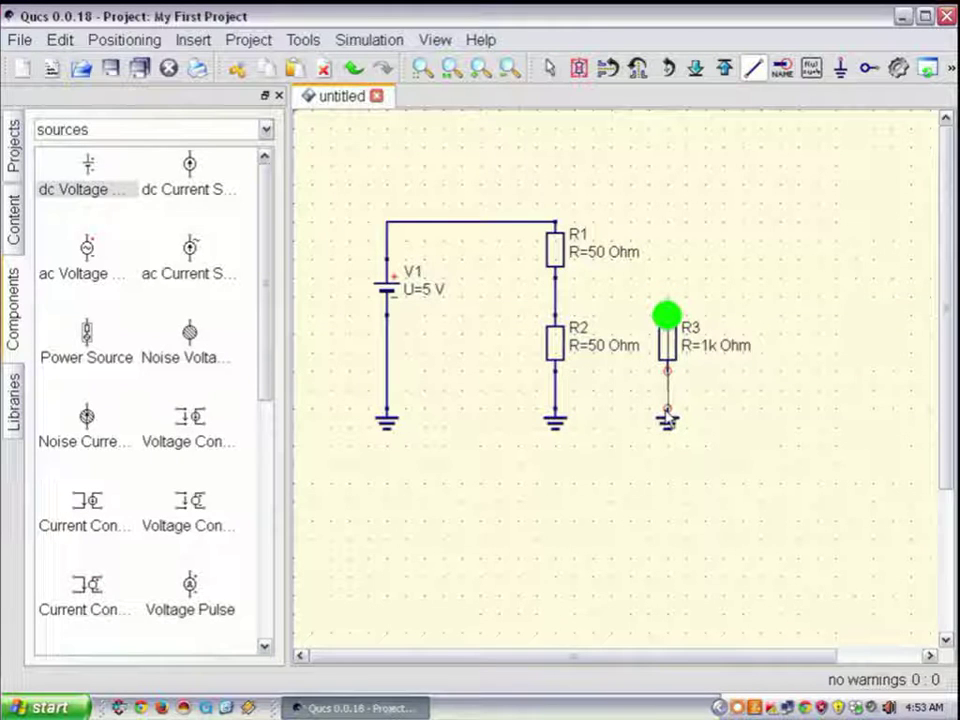
pyautogui.click(667, 412)
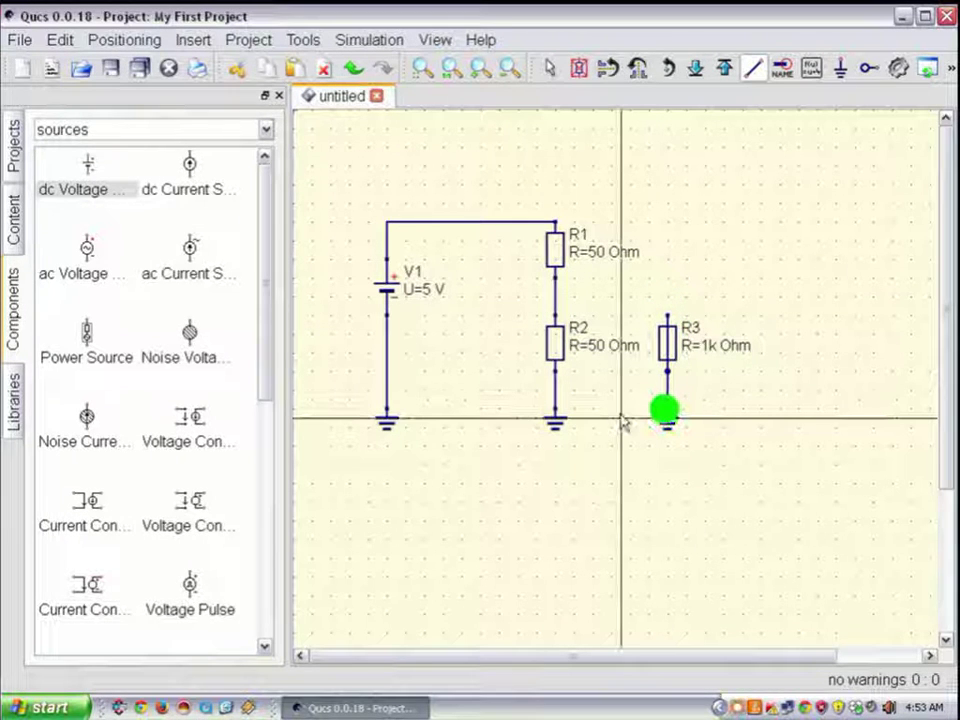
pyautogui.press('Escape')
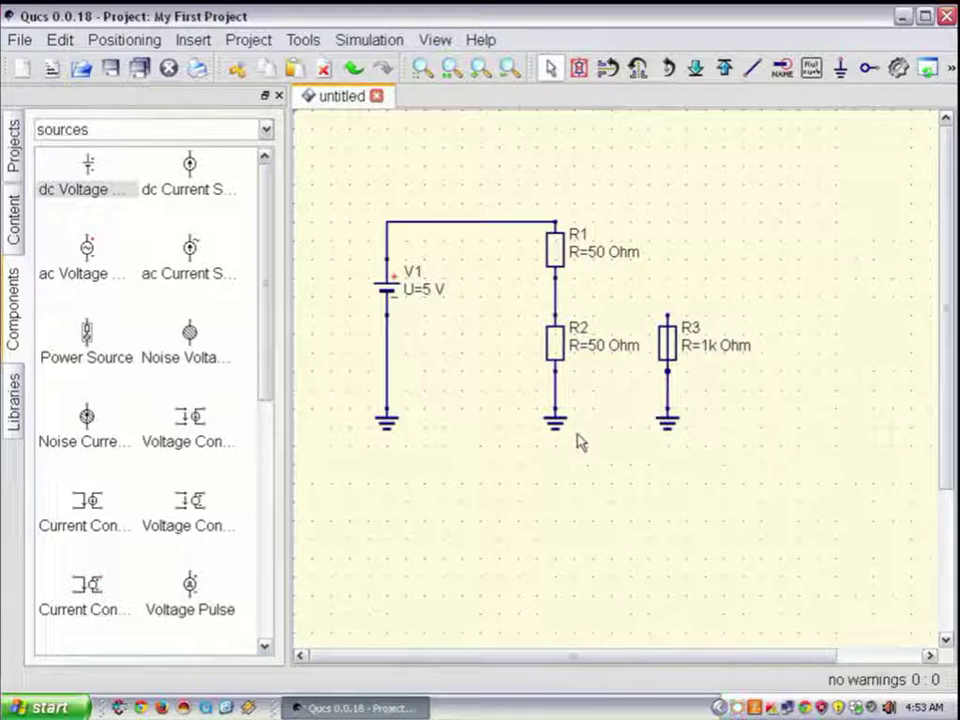
pyautogui.click(755, 316)
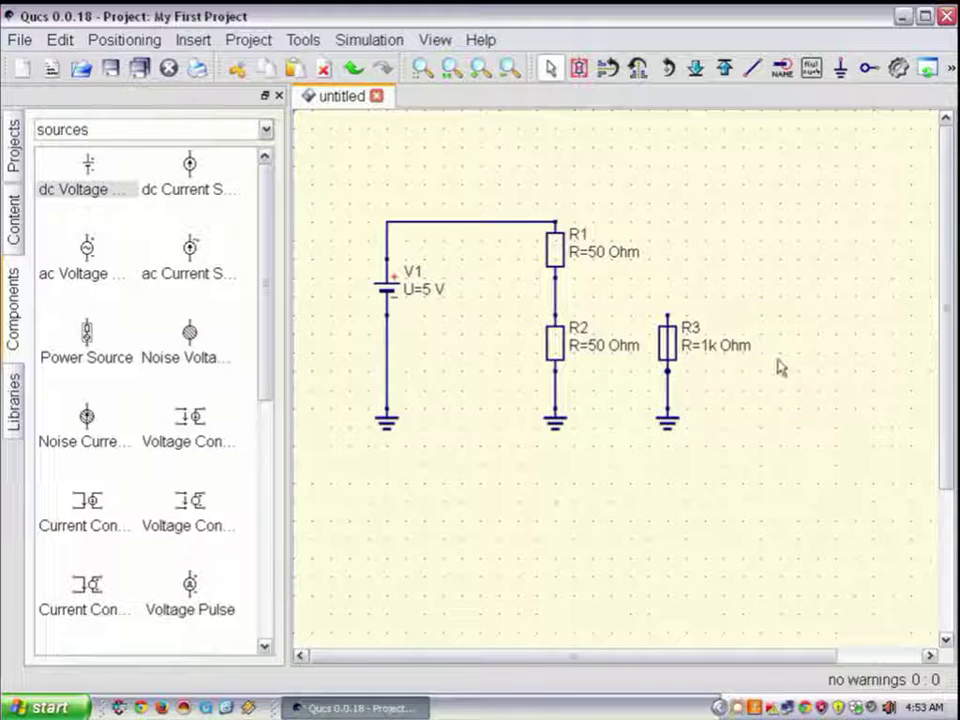
pyautogui.hotkey('ctrl', 'z')
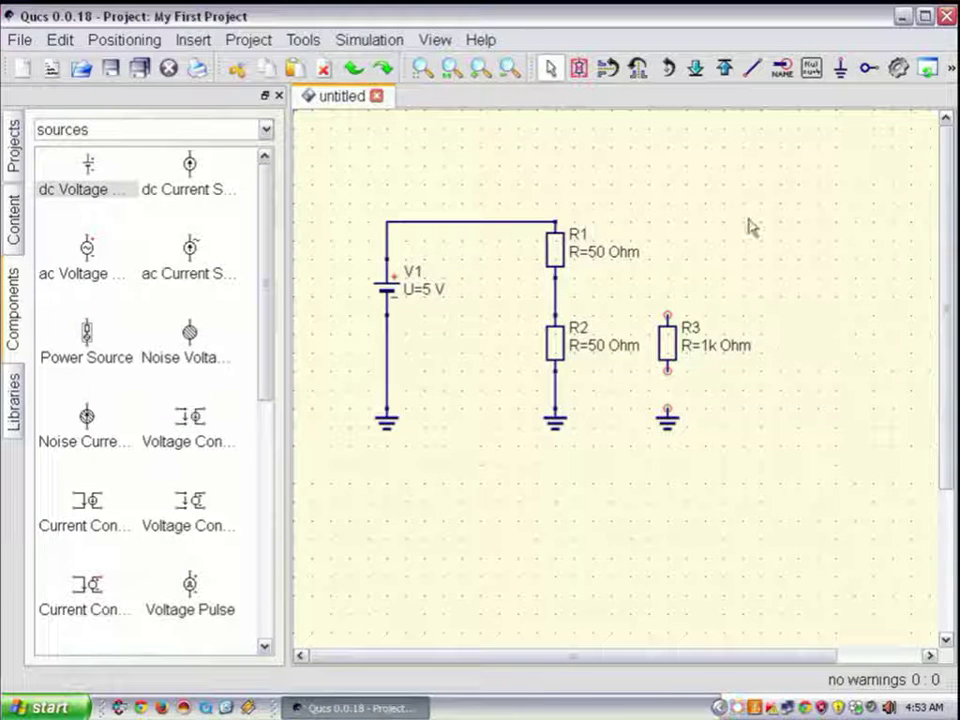
# Wire R3's lower terminal to its ground and its upper terminal to the wire between R1 and R2
pyautogui.click(750, 66)
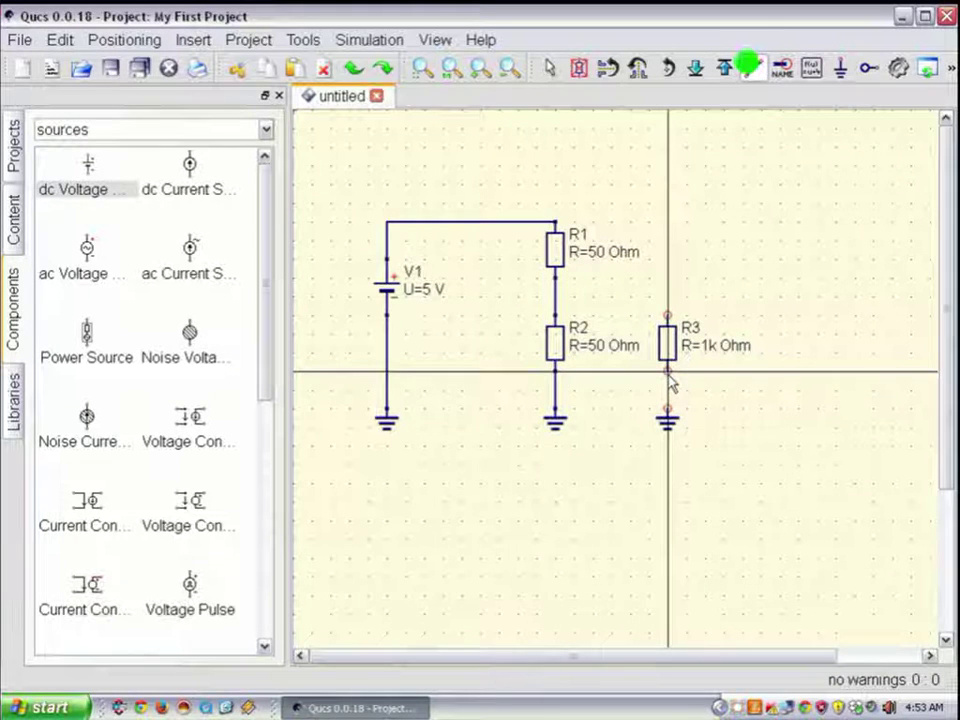
pyautogui.click(667, 370)
pyautogui.click(668, 410)
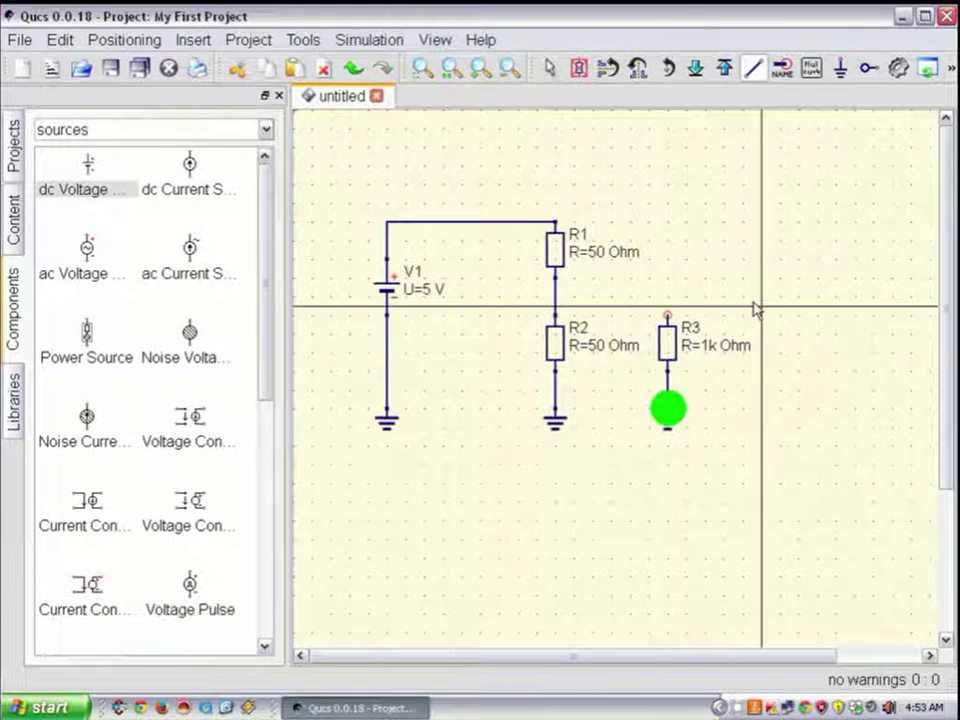
pyautogui.click(667, 313)
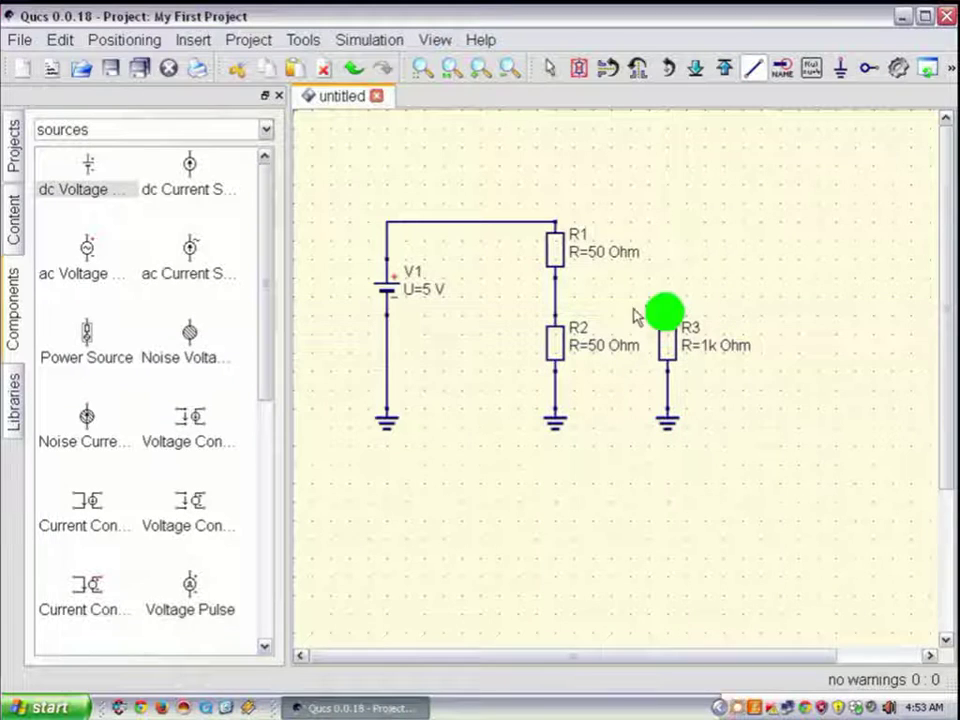
pyautogui.click(557, 300)
pyautogui.press('Escape')
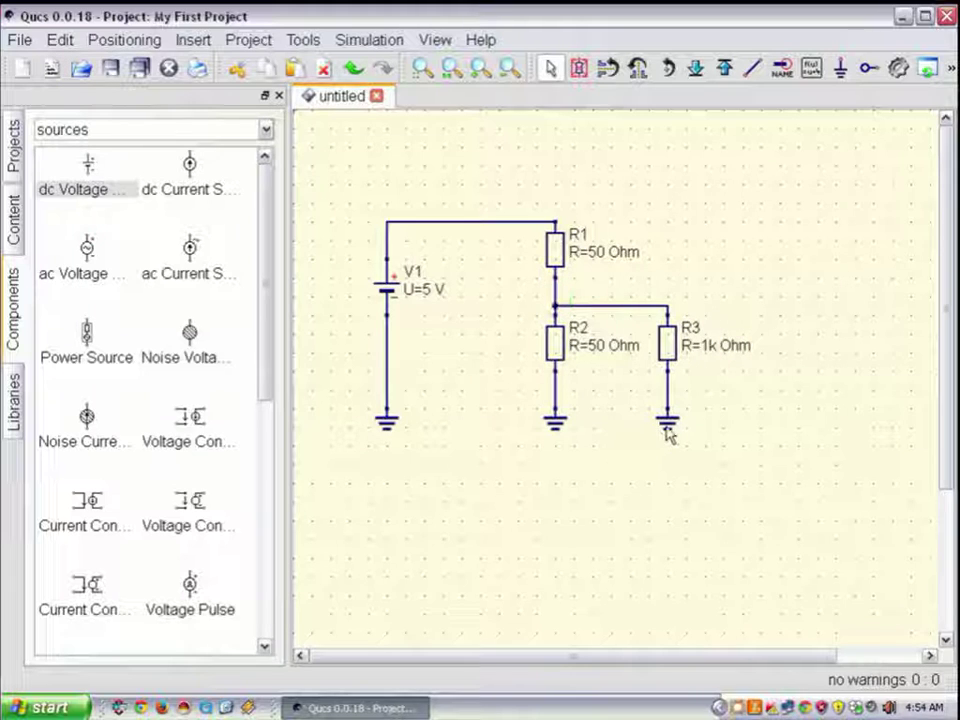
# Move the grounds below R3 and R2 farther down, and shift R2 and R3 down to the same height above them
pyautogui.moveTo(668, 432); pyautogui.dragTo(667, 542)
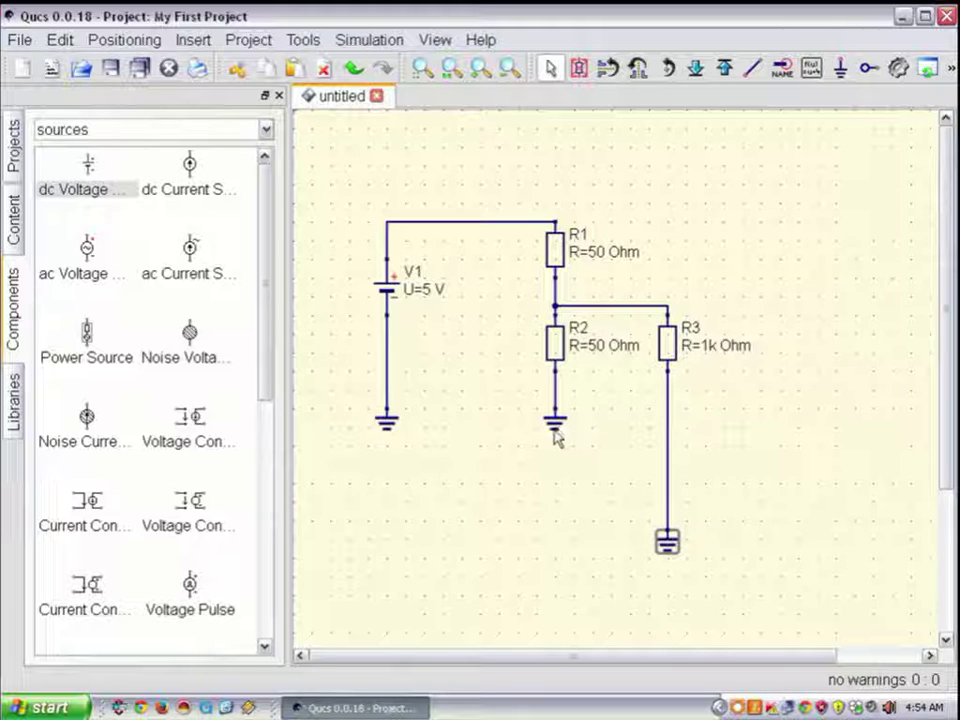
pyautogui.moveTo(556, 432)
pyautogui.mouseDown()
pyautogui.moveTo(557, 568)
pyautogui.moveTo(555, 559)
pyautogui.mouseUp()
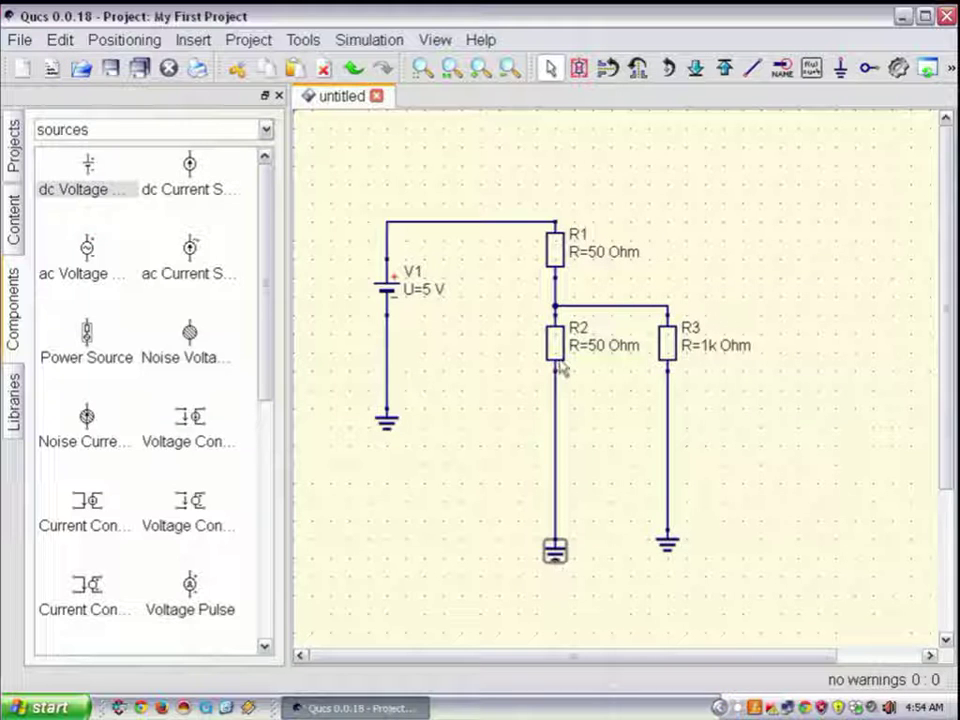
pyautogui.moveTo(555, 354); pyautogui.dragTo(557, 452)
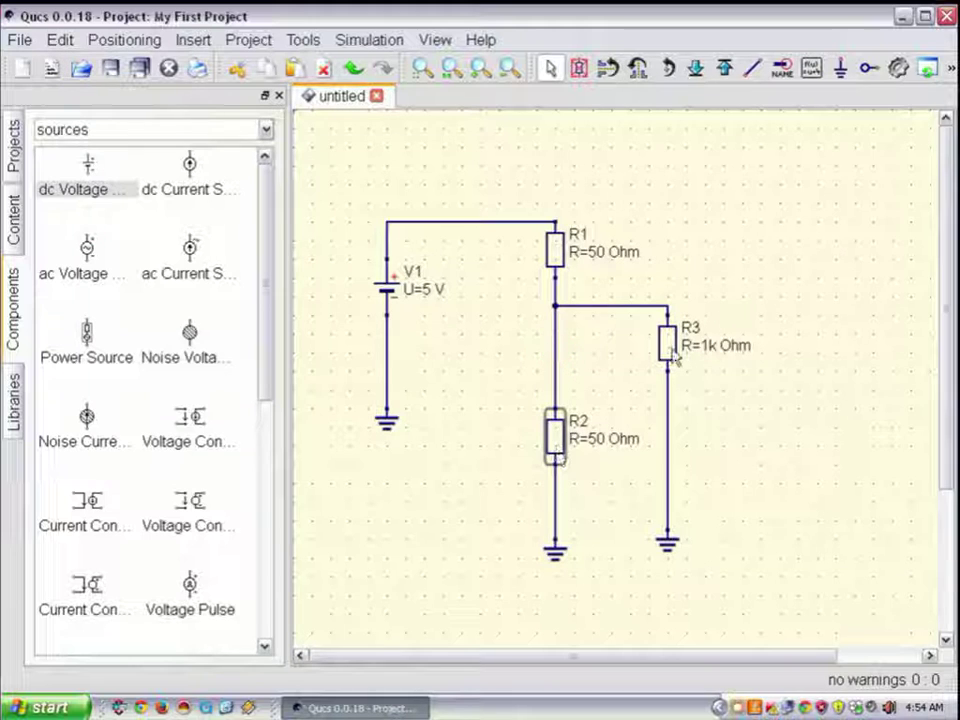
pyautogui.moveTo(672, 350); pyautogui.dragTo(668, 456)
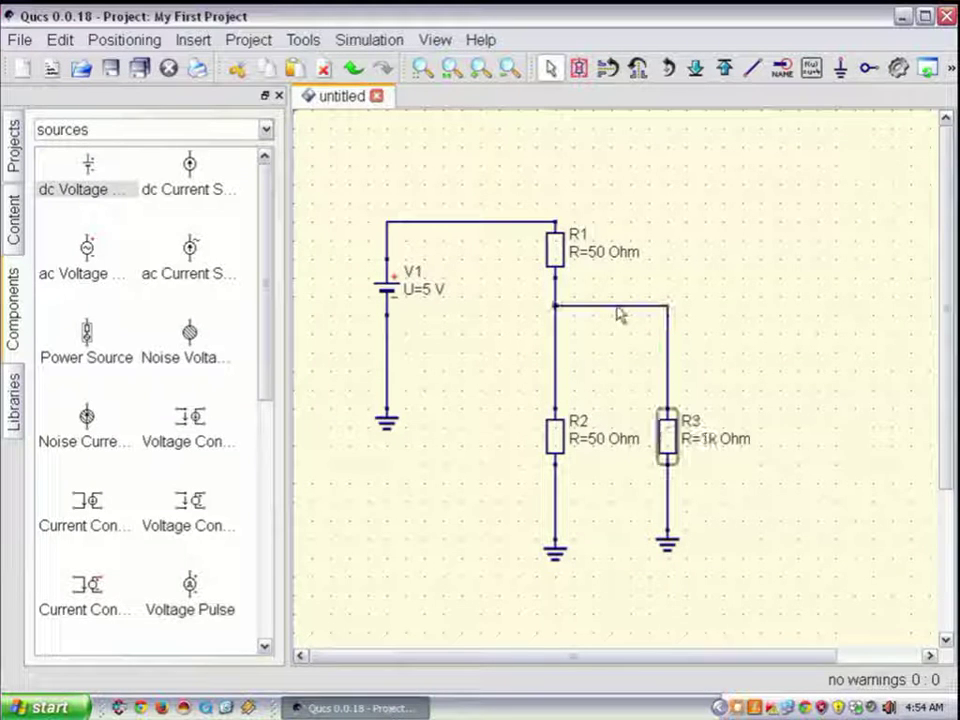
# Move the horizontal wire that branches to R3 down to about midway between R1 and R2
pyautogui.click(617, 306)
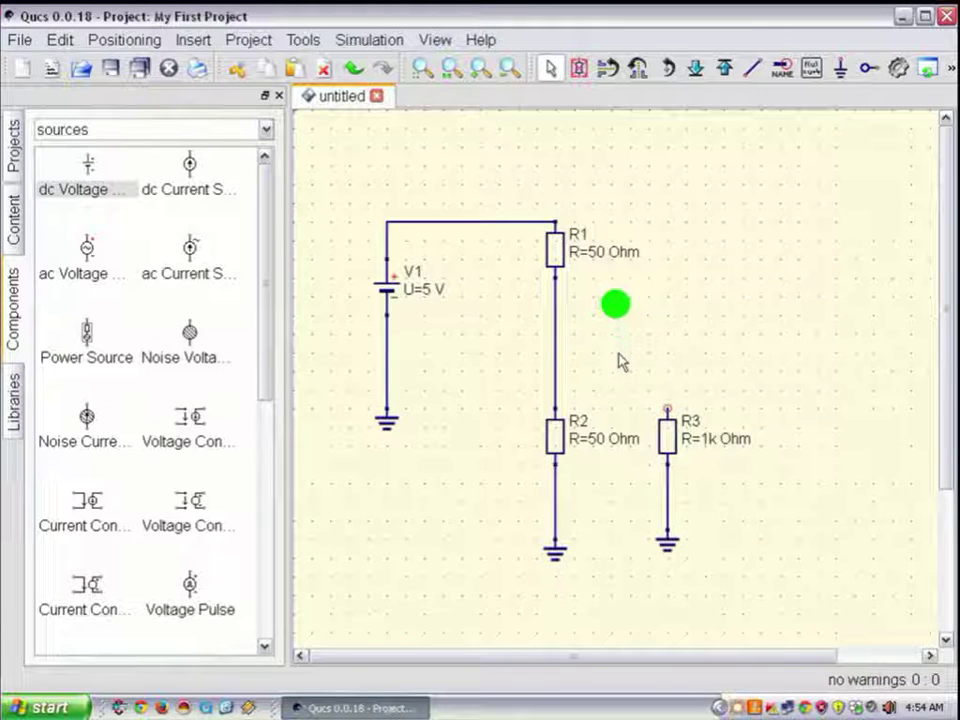
pyautogui.hotkey('ctrl', 'z')
pyautogui.click(631, 314)
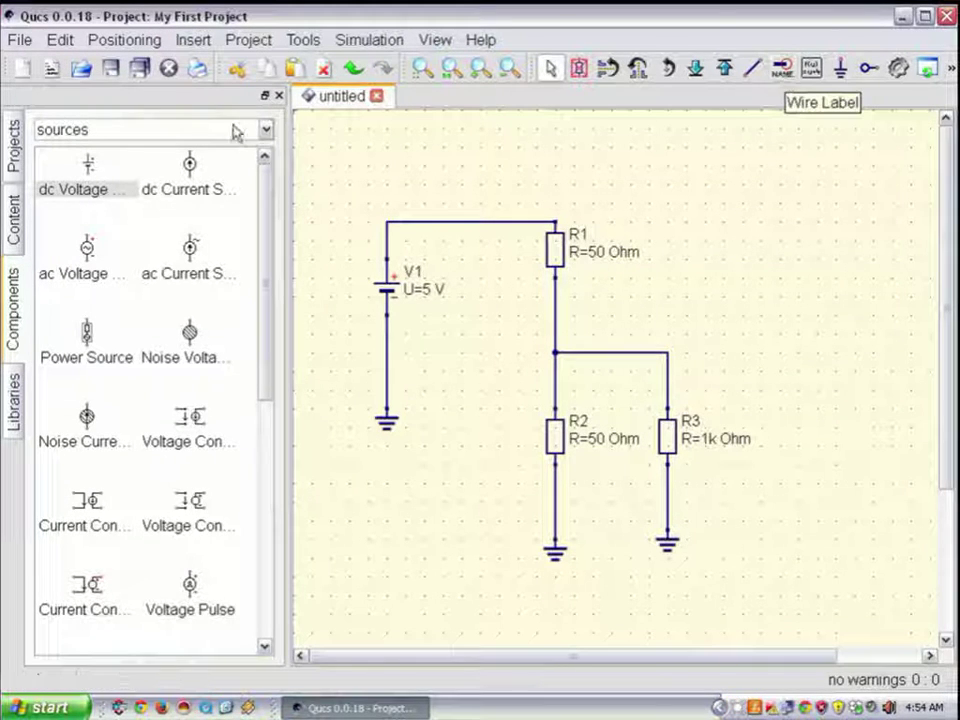
# Insert the wire label a on the wire between R1 and the junction
pyautogui.click(200, 40)
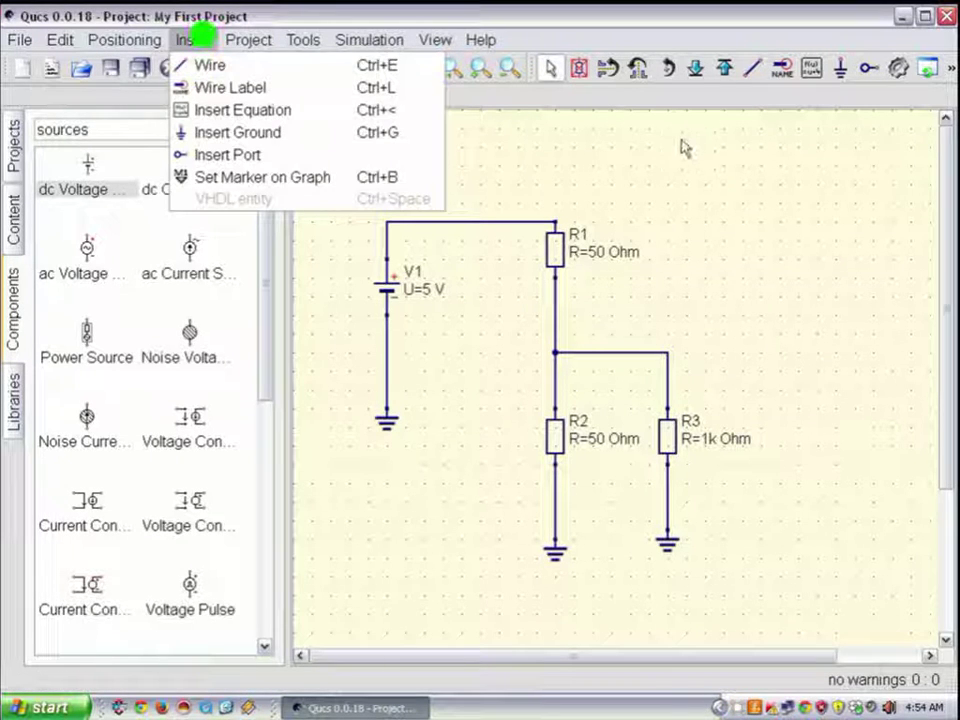
pyautogui.click(388, 88)
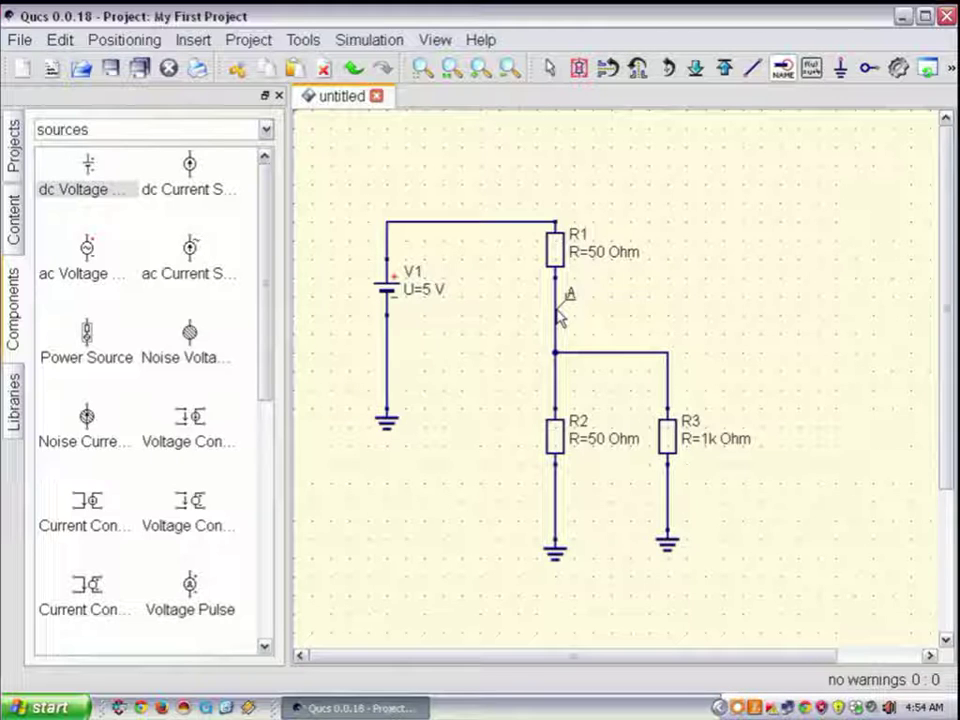
pyautogui.click(556, 308)
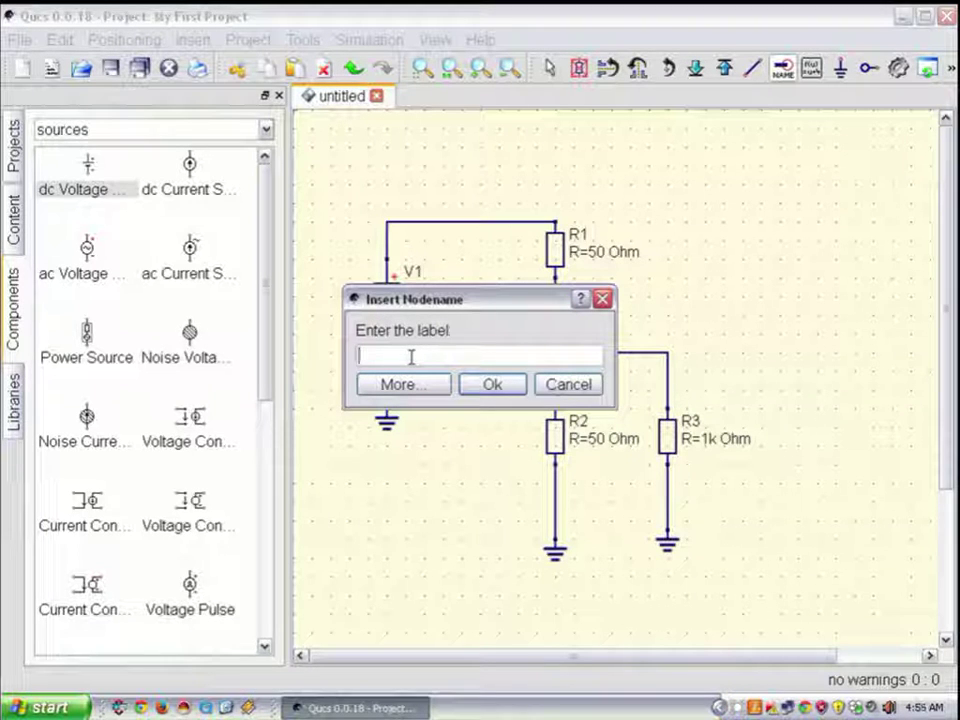
pyautogui.click(474, 383)
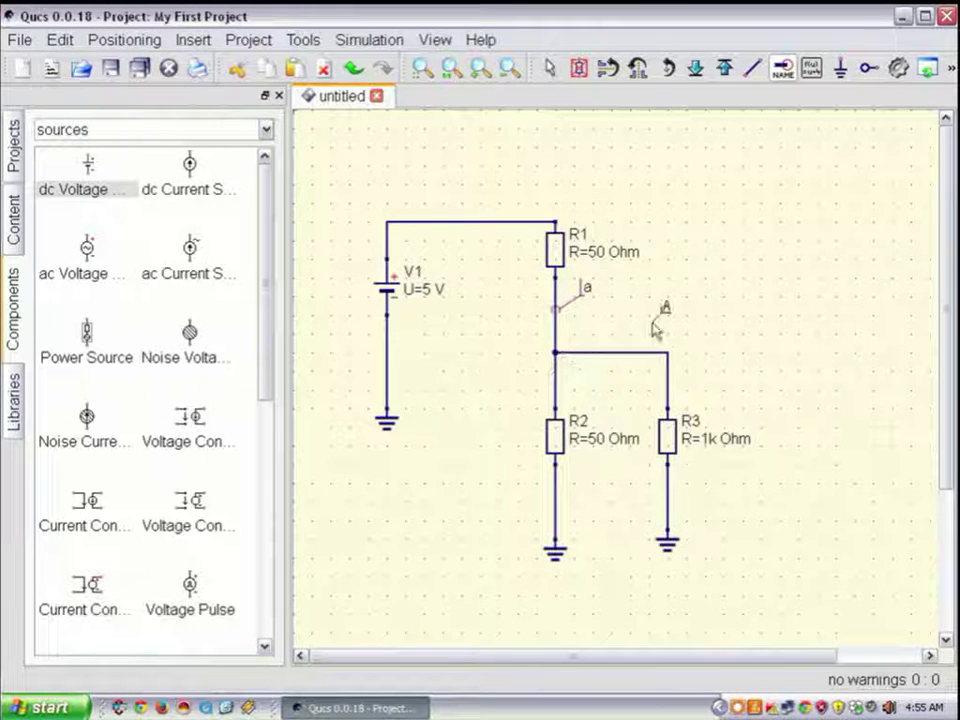
# Label the wire segment between the junction and R2 as b
pyautogui.click(557, 386)
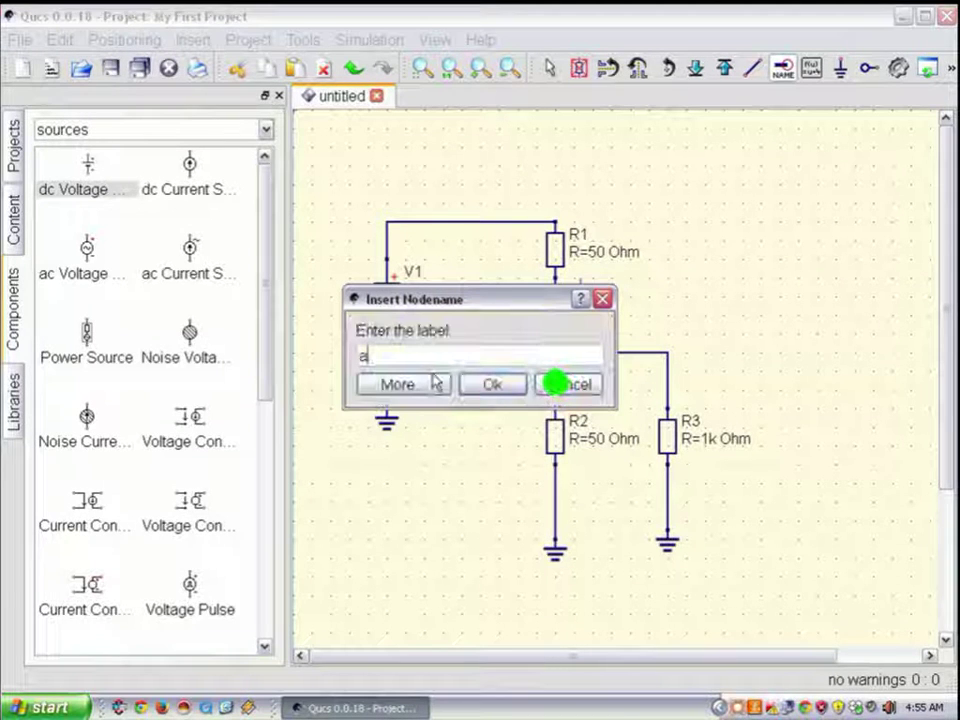
pyautogui.doubleClick(435, 357)
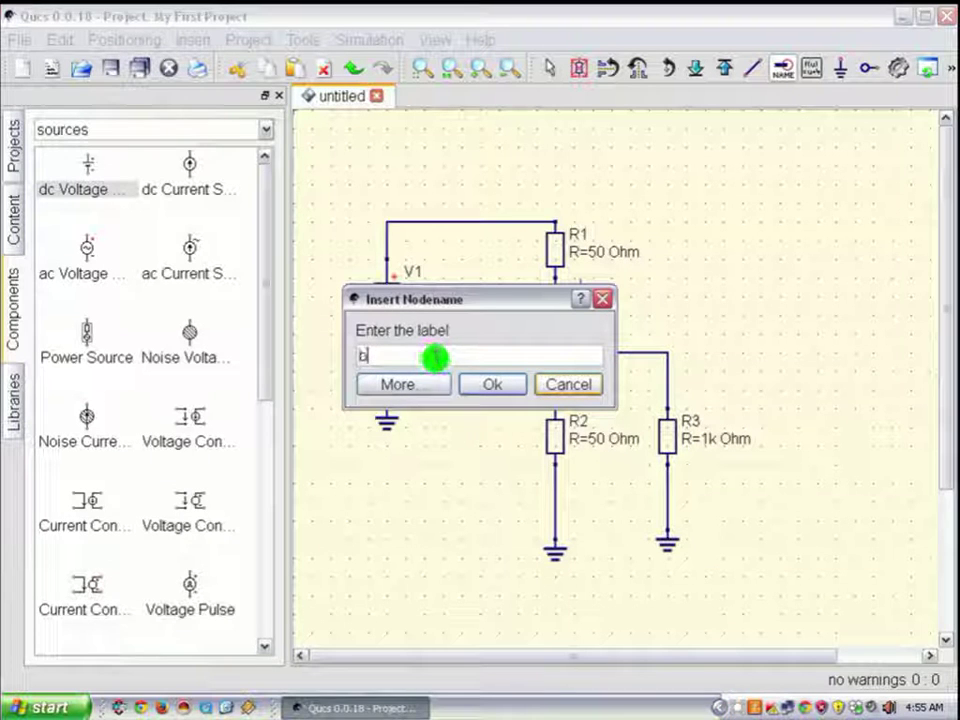
pyautogui.write('b')
pyautogui.click(485, 384)
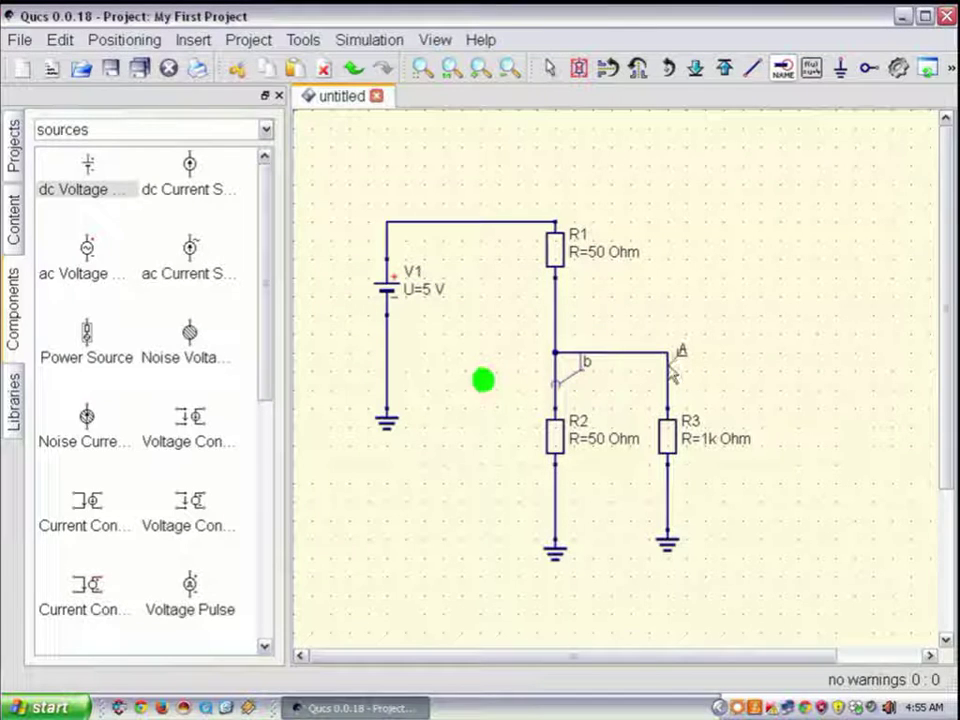
# Label the wire segment just above R3 as c
pyautogui.click(667, 360)
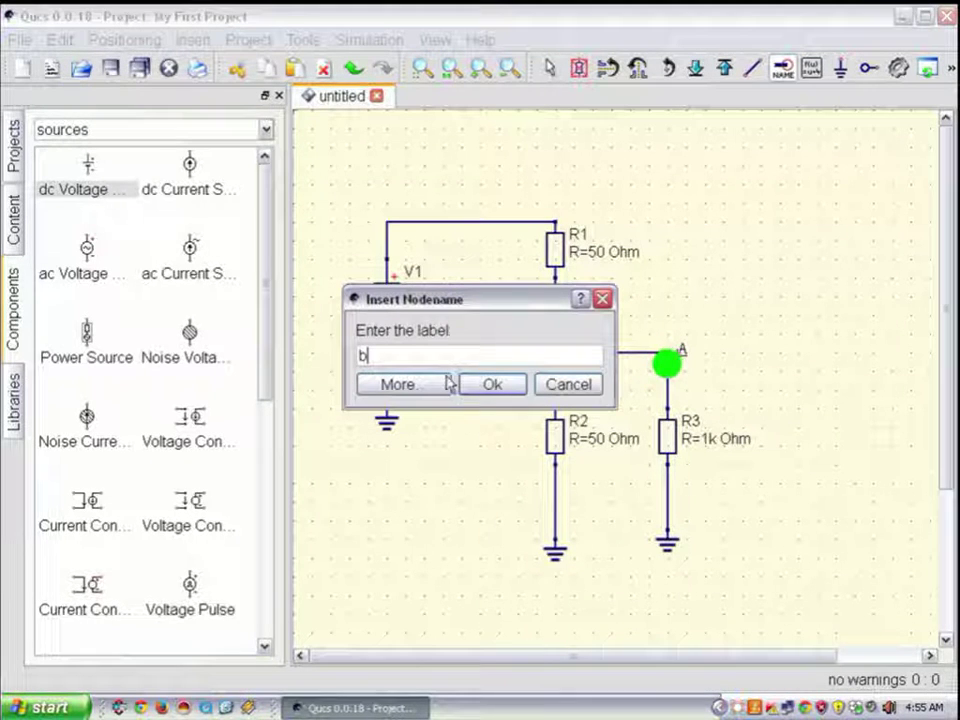
pyautogui.click(428, 360)
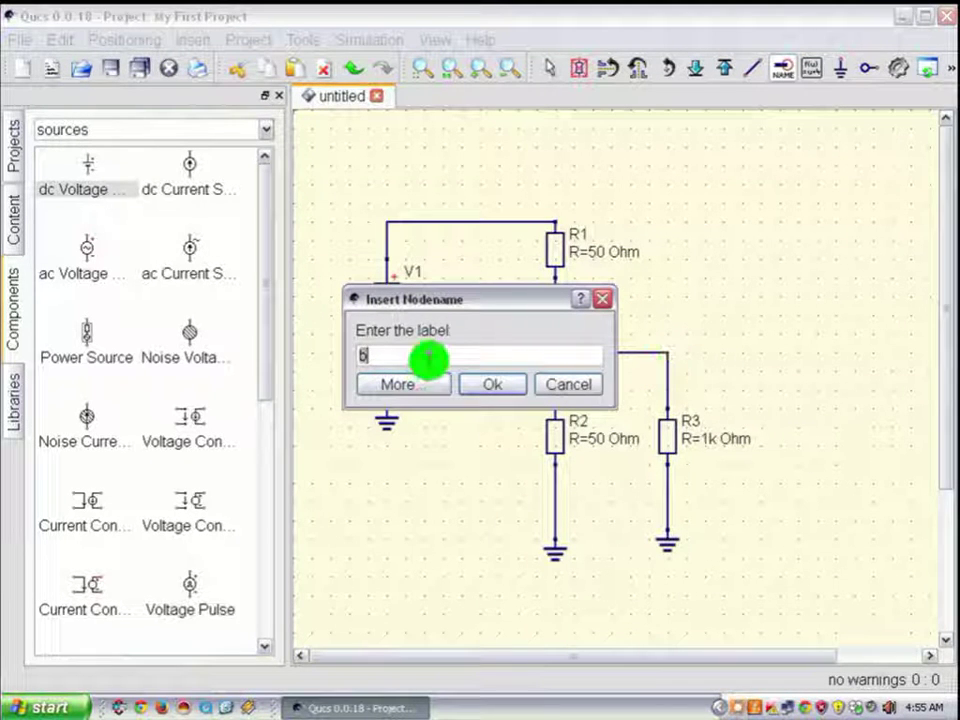
pyautogui.doubleClick(428, 360)
pyautogui.write('b')
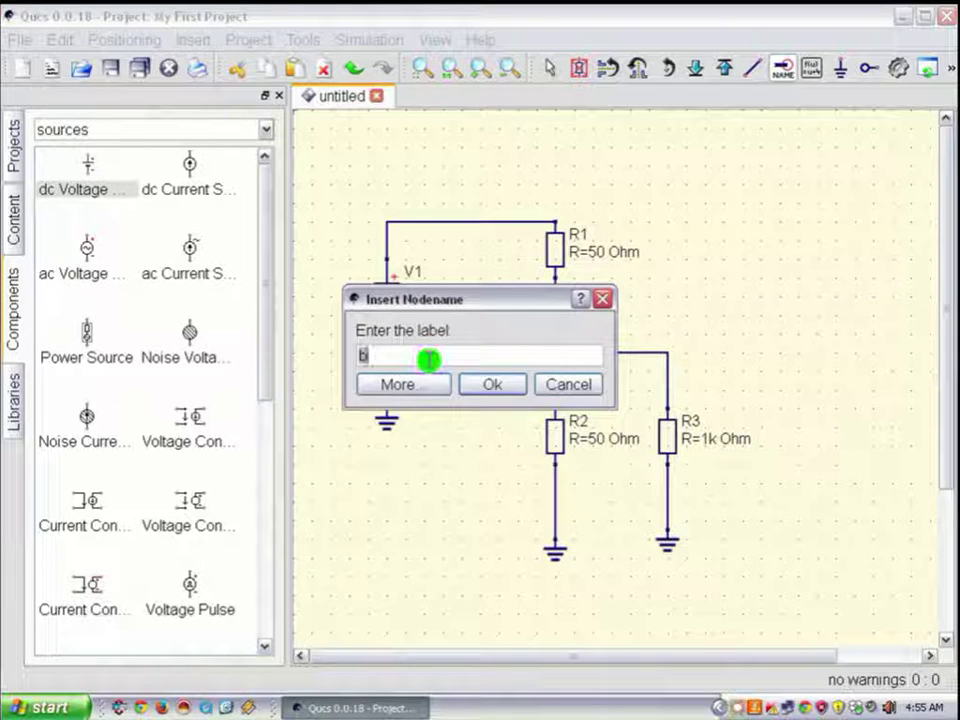
pyautogui.press('BackSpace')
pyautogui.write('c')
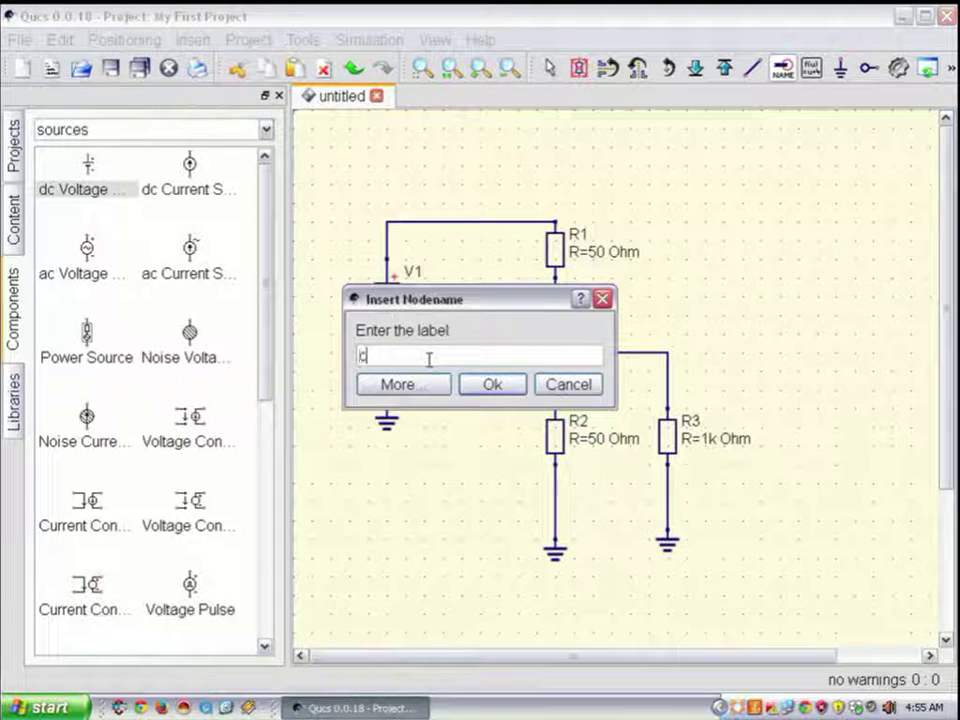
pyautogui.click(494, 385)
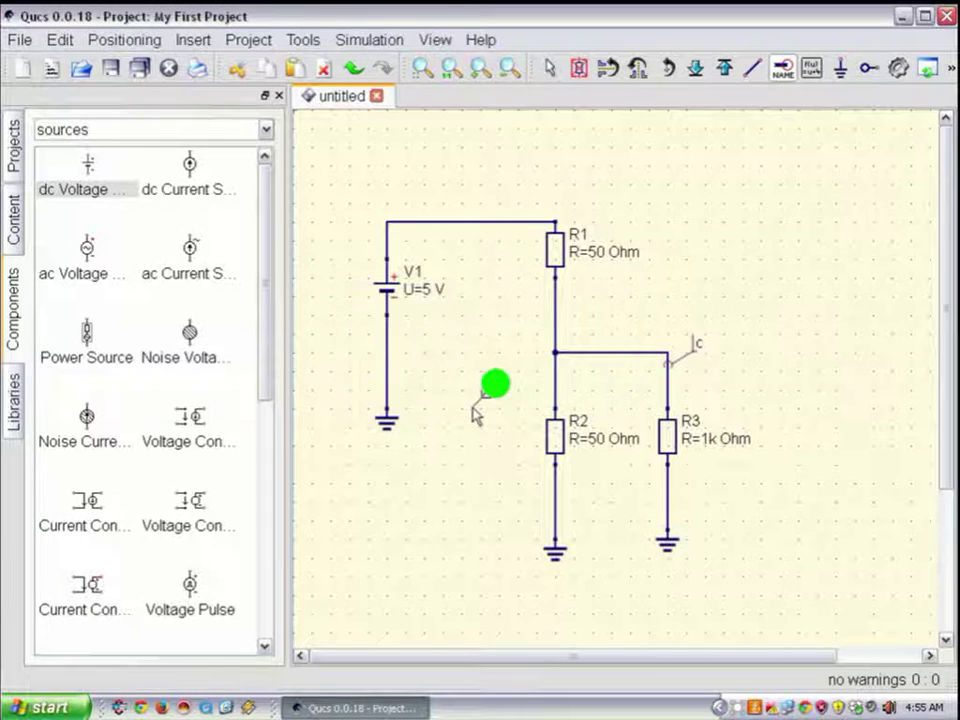
# Label the wire segment between the junction and R2 as b
pyautogui.click(555, 385)
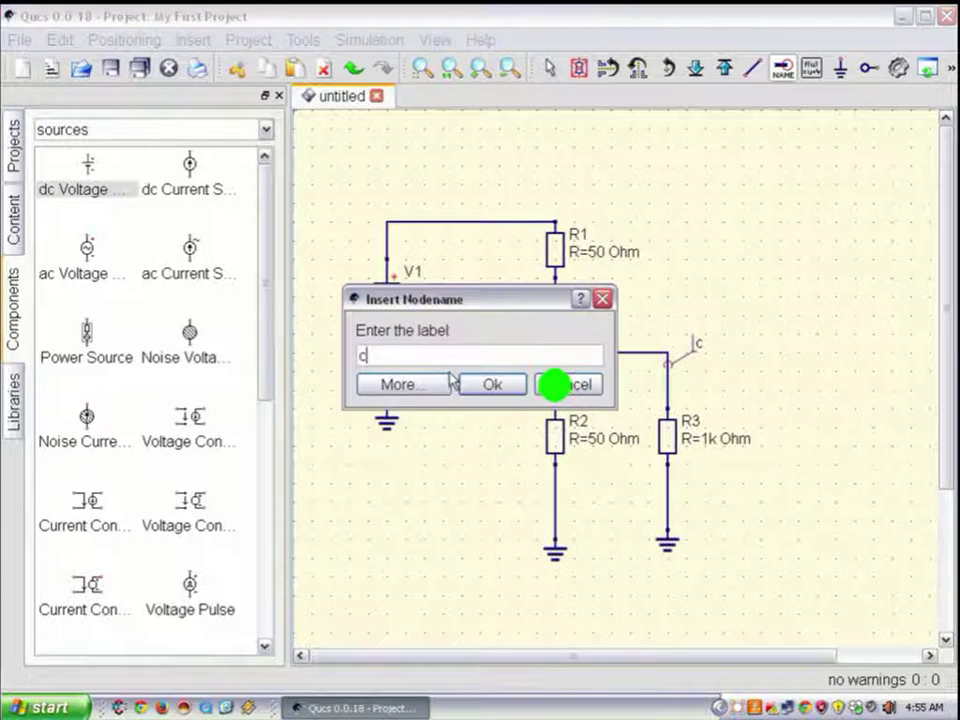
pyautogui.click(437, 357)
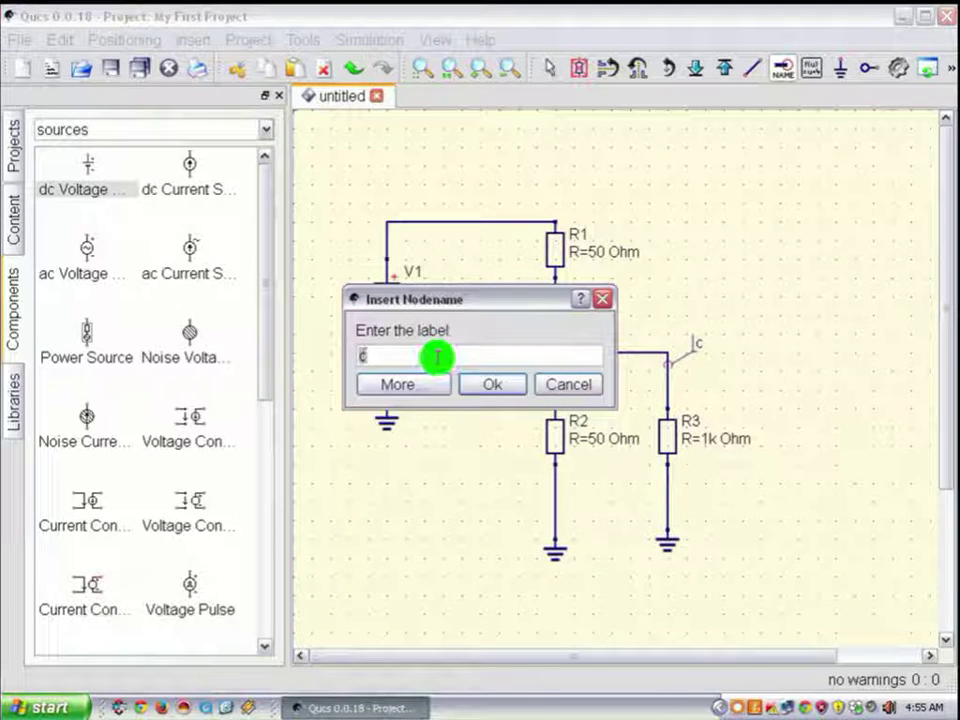
pyautogui.click(484, 385)
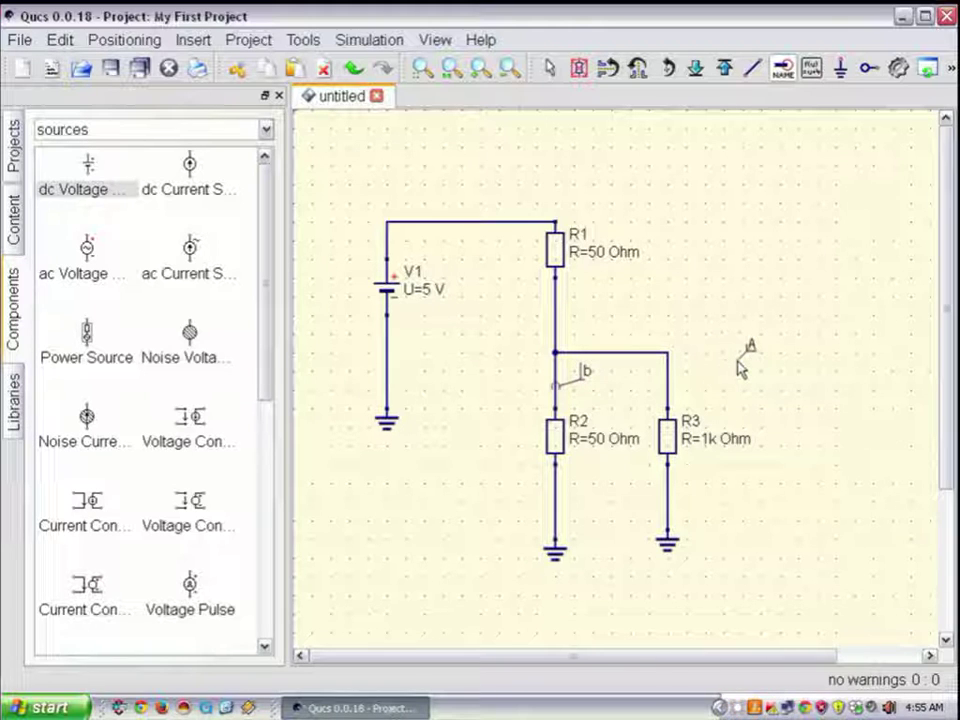
pyautogui.press('Escape')
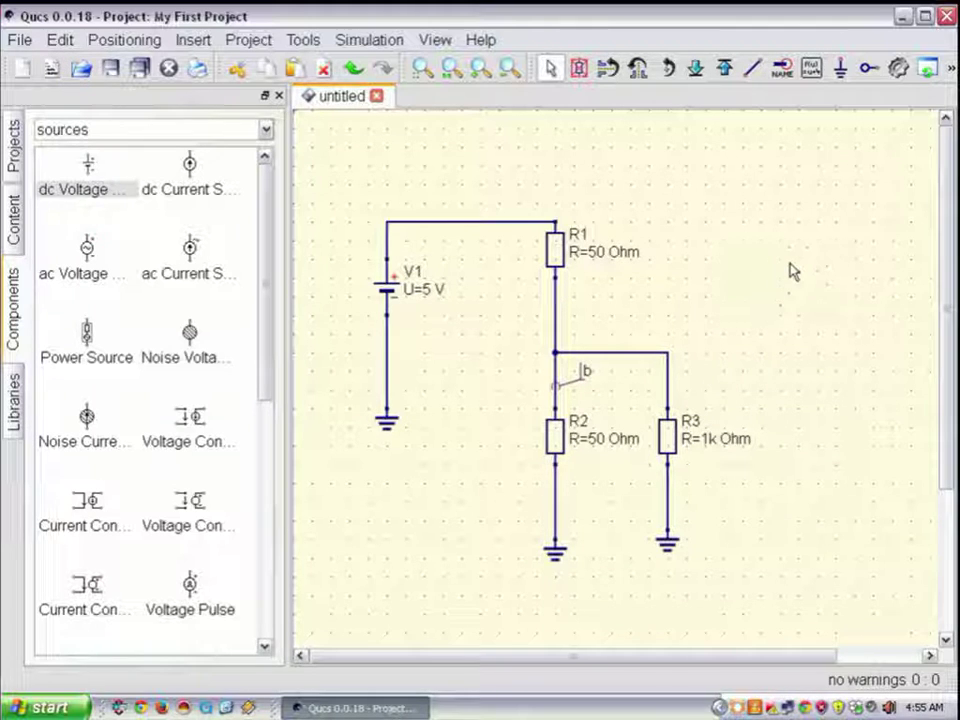
# Place a dc simulation block in the empty area to the upper right of the circuit
pyautogui.click(266, 133)
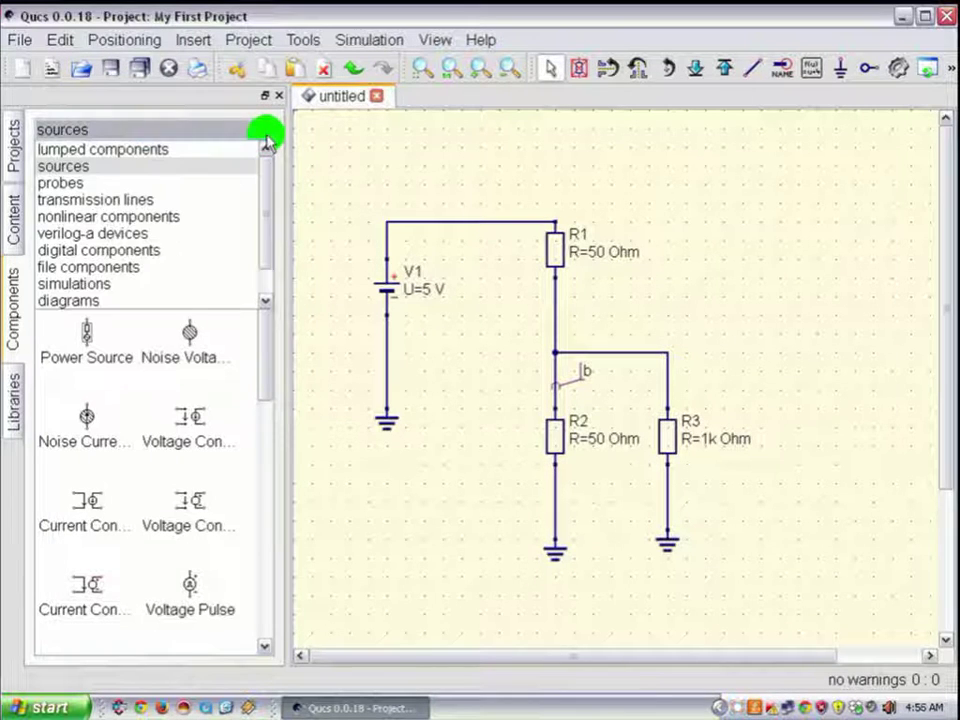
pyautogui.click(181, 282)
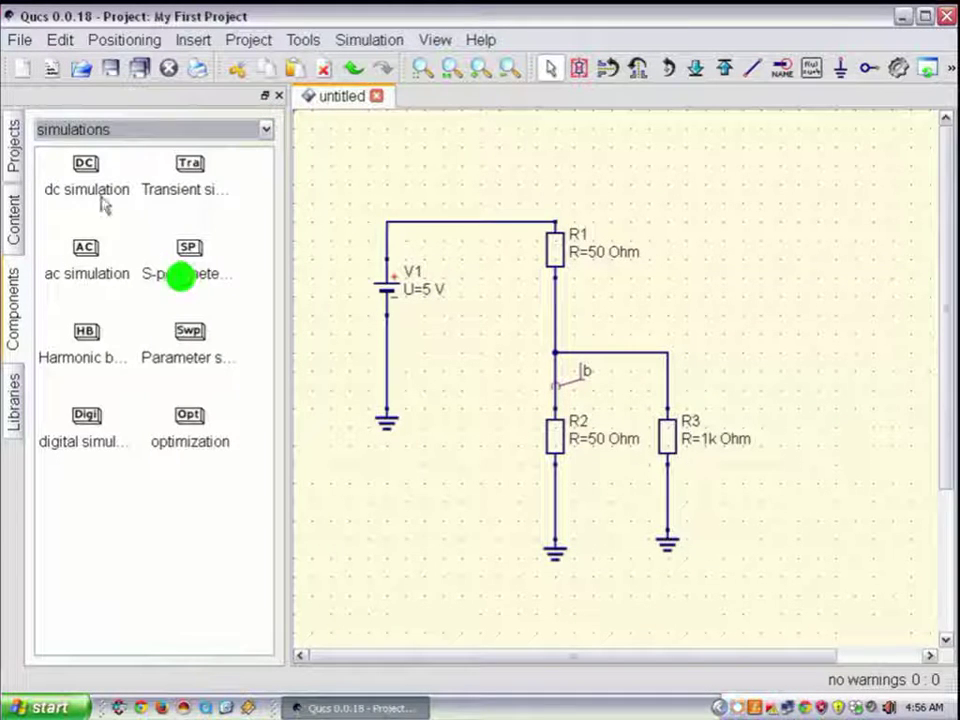
pyautogui.click(92, 180)
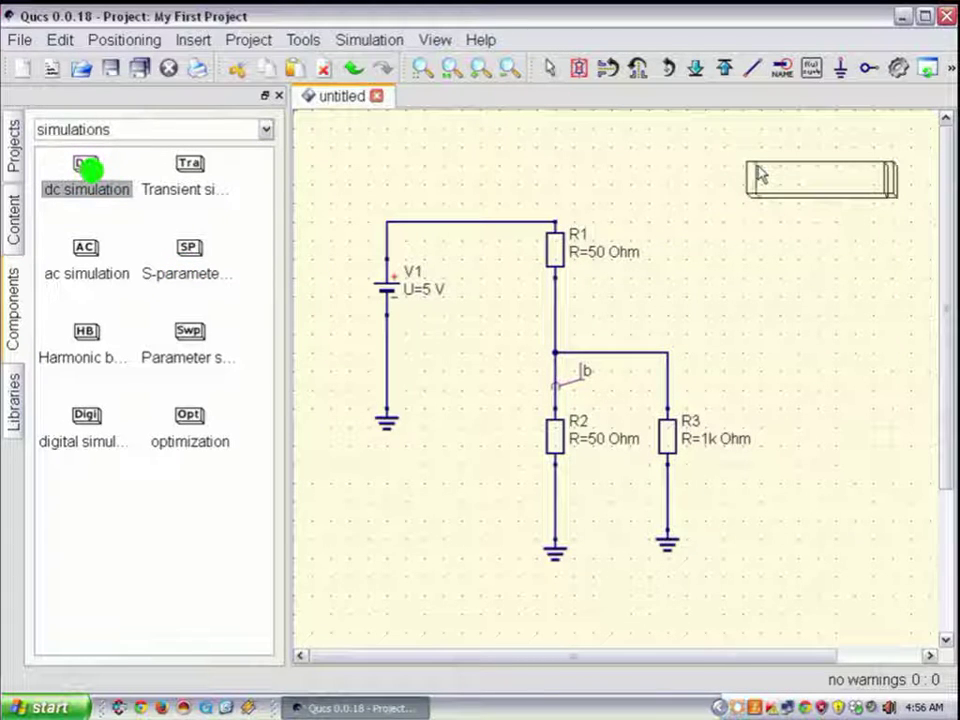
pyautogui.click(758, 172)
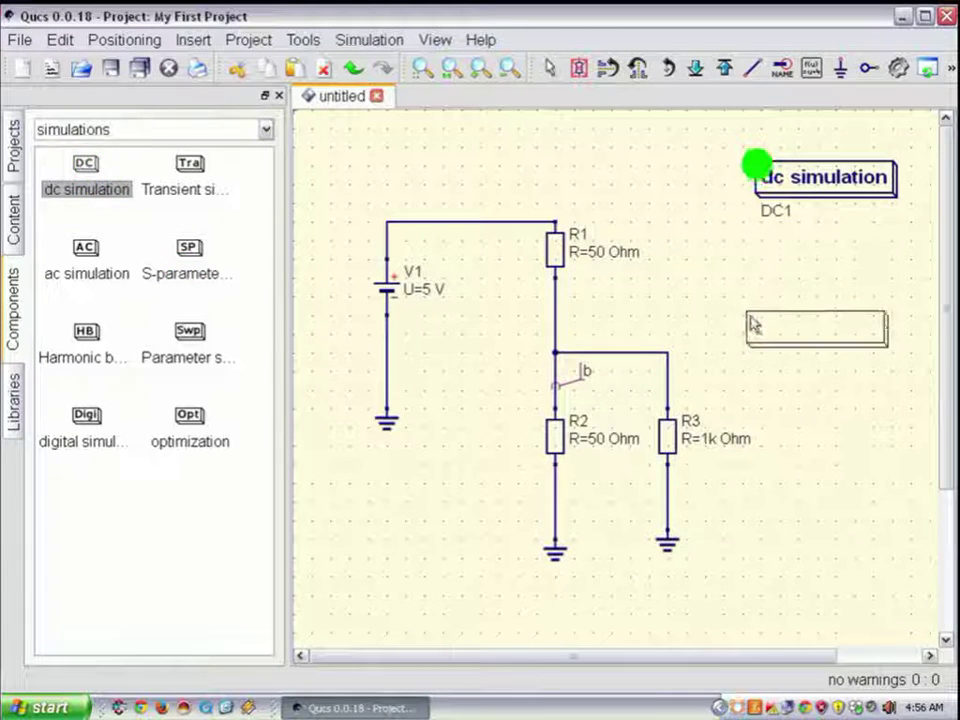
pyautogui.press('Escape')
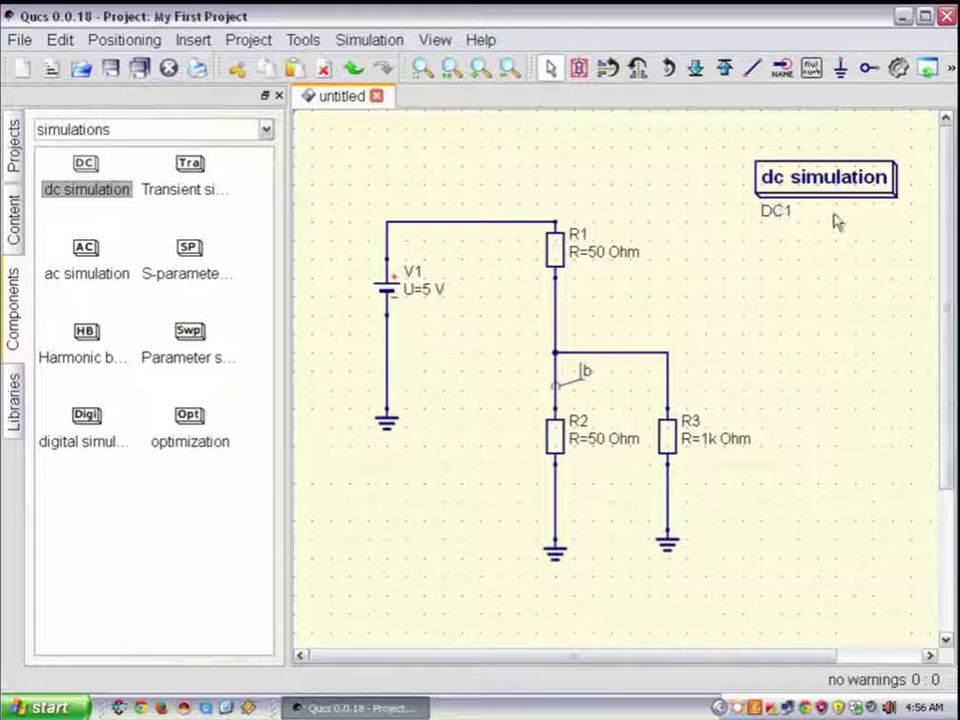
# Simulate the circuit, saving the schematic as KVL in the My First Project folder
pyautogui.click(901, 70)
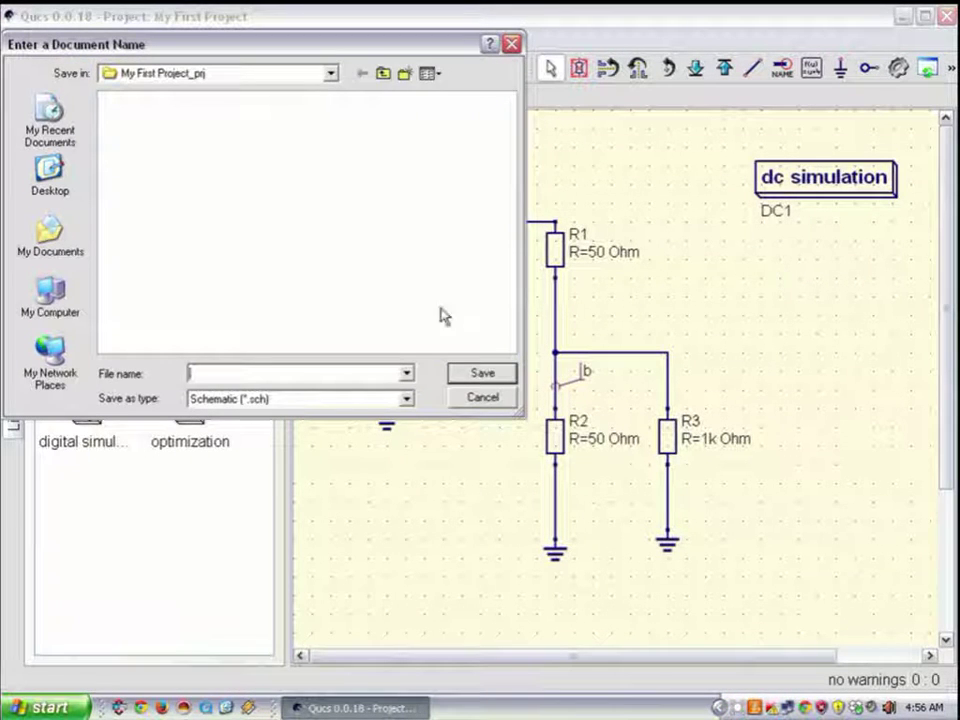
pyautogui.click(337, 377)
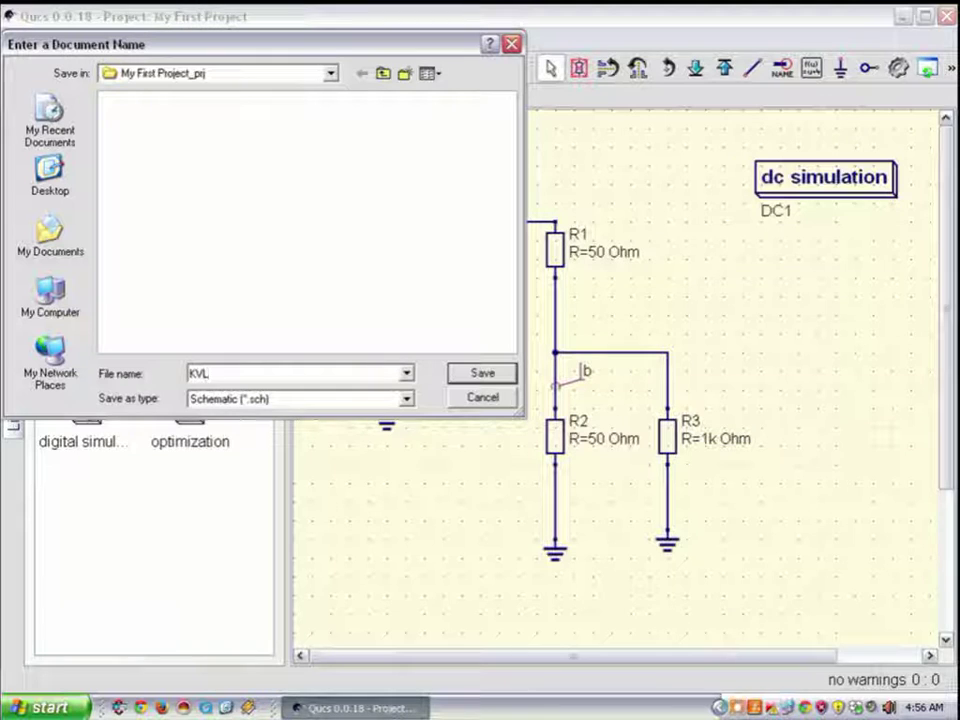
pyautogui.press('Return')
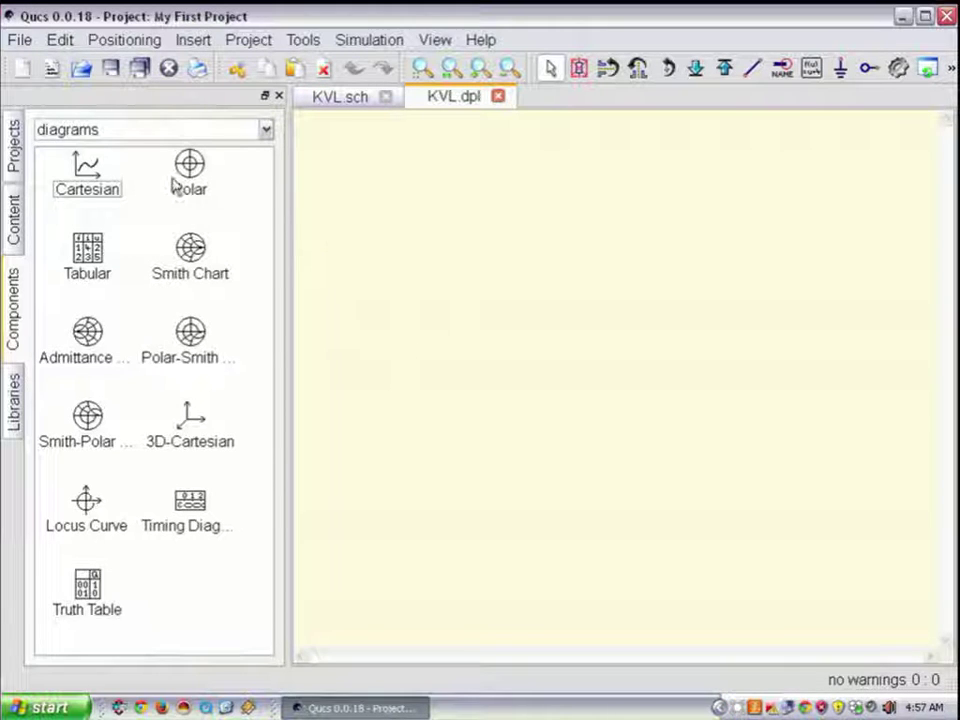
# Place a tabular diagram on the data display that lists b.V and V1.I from the KVL dataset
pyautogui.click(90, 255)
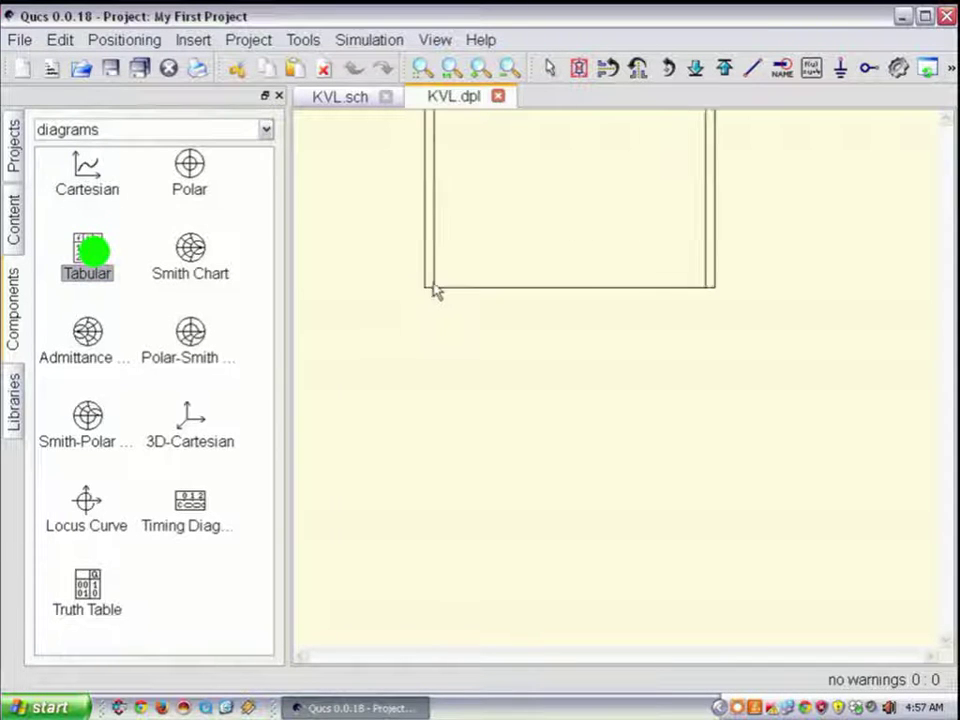
pyautogui.click(445, 413)
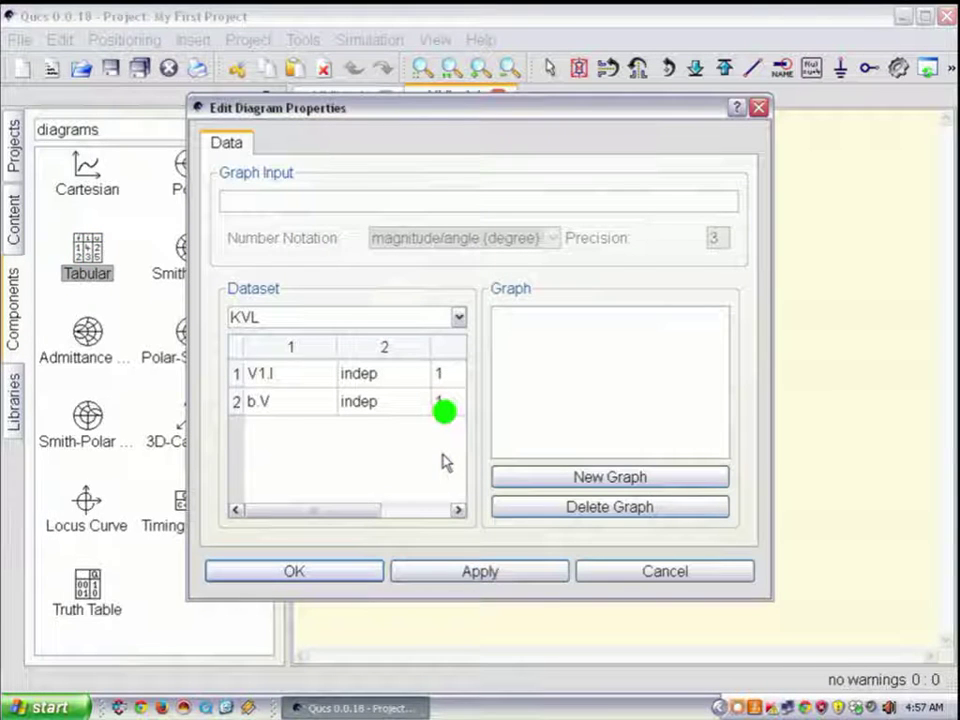
pyautogui.doubleClick(281, 410)
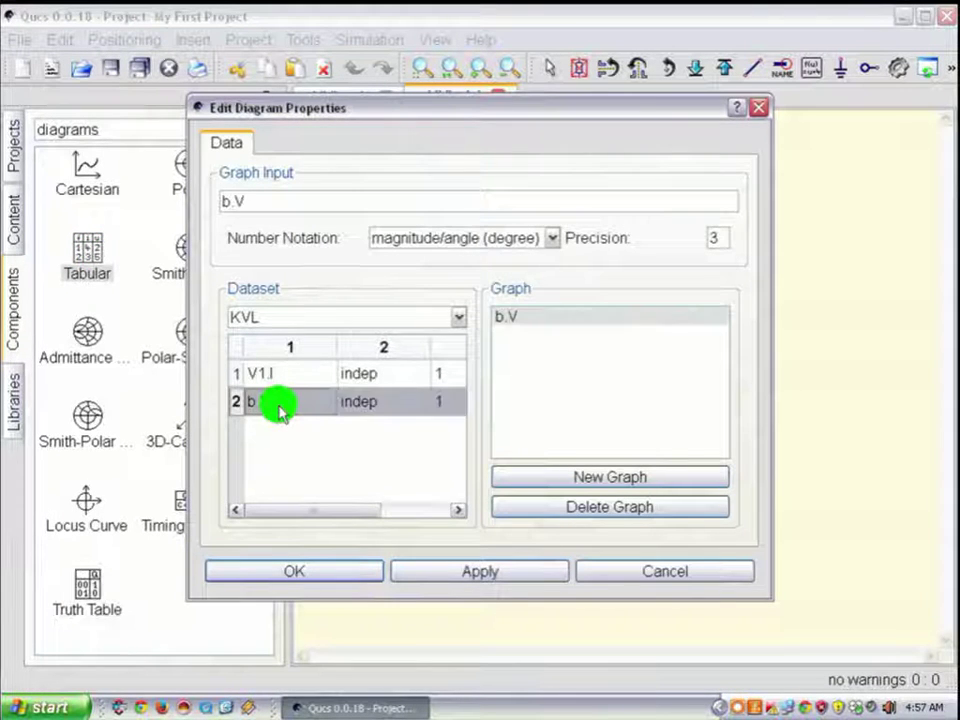
pyautogui.doubleClick(281, 381)
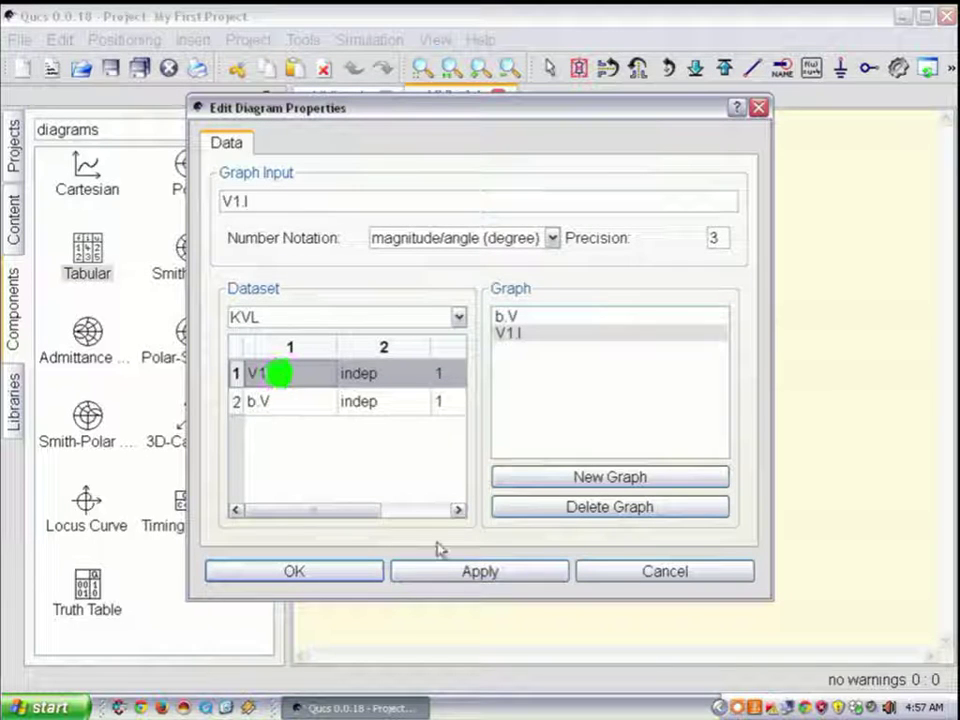
pyautogui.click(479, 572)
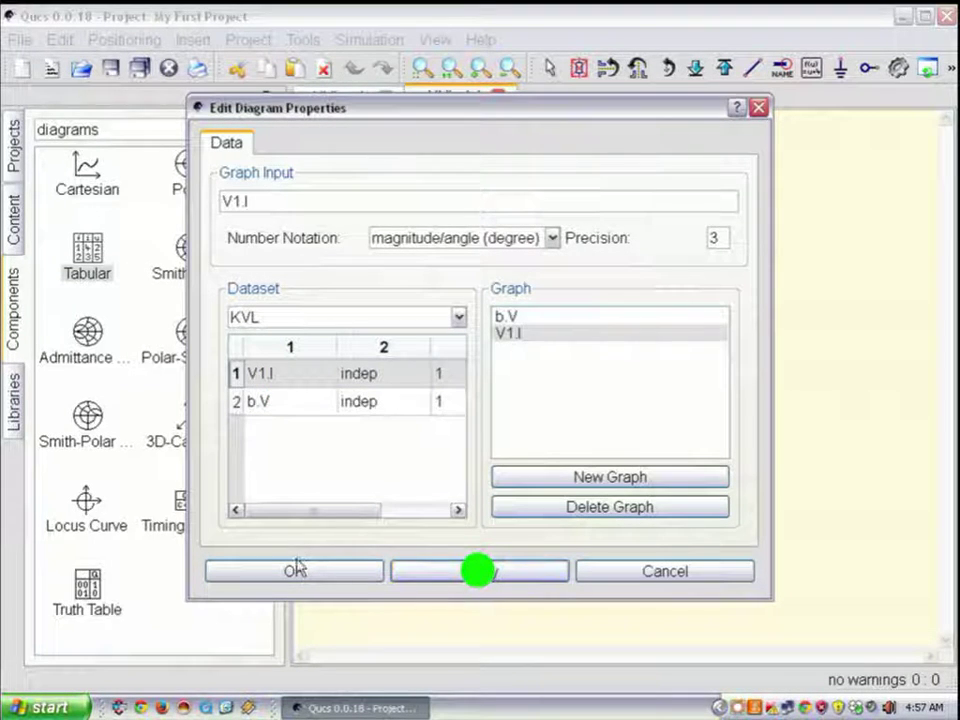
pyautogui.click(306, 574)
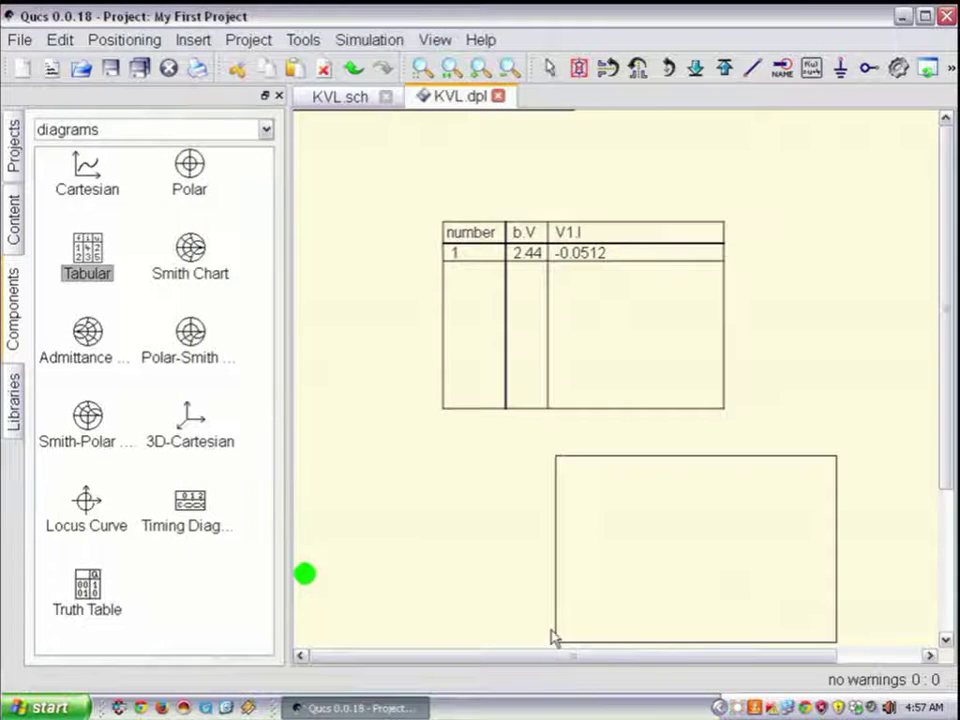
pyautogui.moveTo(551, 634); pyautogui.dragTo(563, 622)
pyautogui.press('Escape')
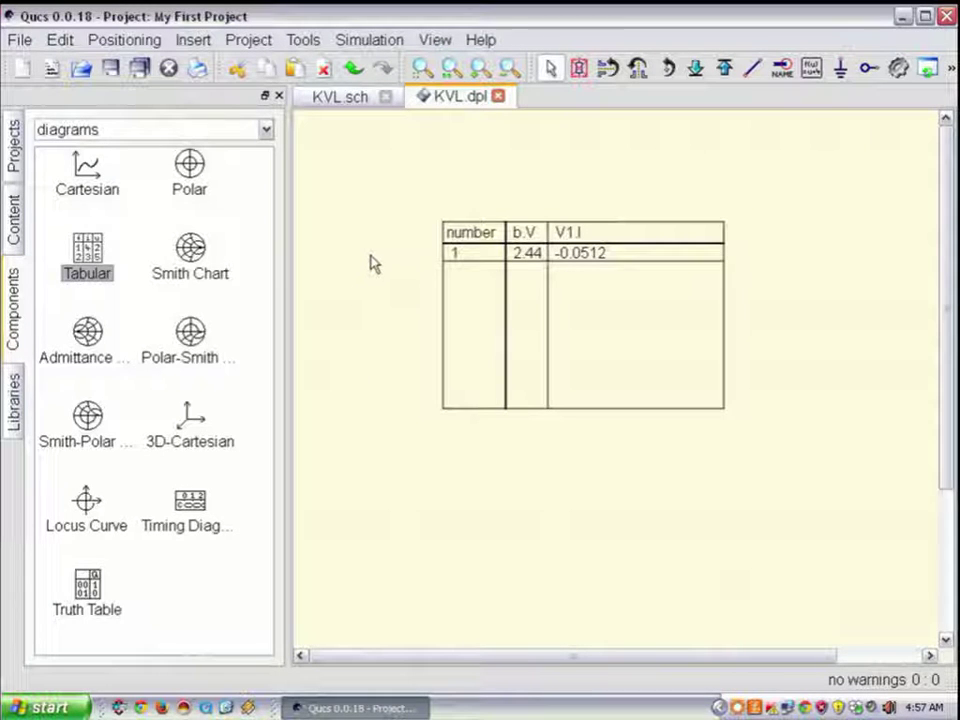
# Return to the KVL.sch schematic and move the grounds under R2 and R3 down to the same lower level
pyautogui.click(341, 97)
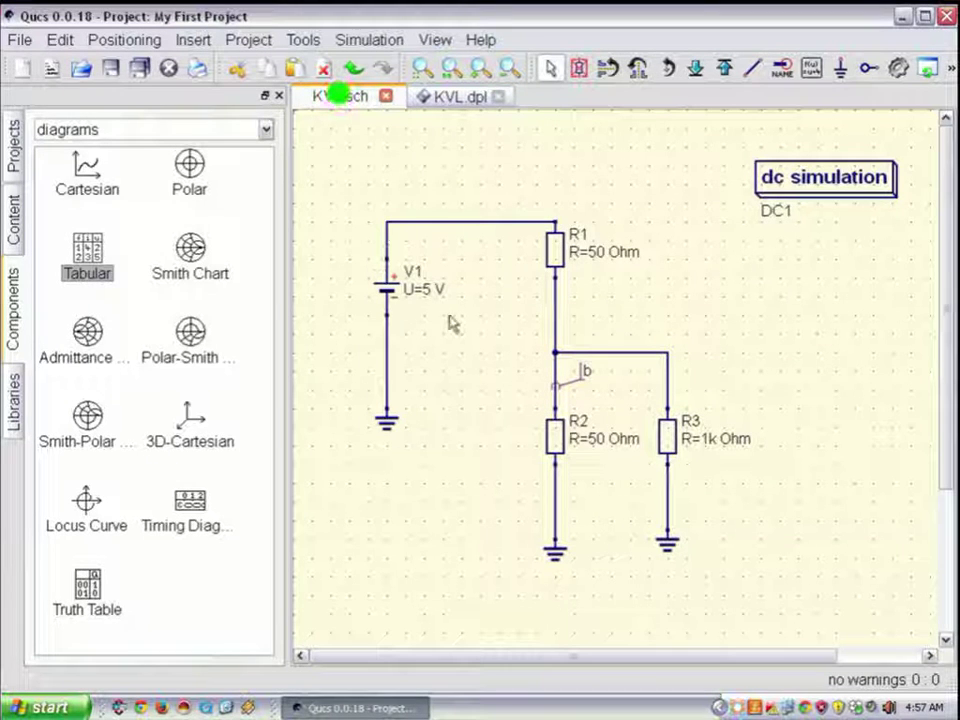
pyautogui.scroll(-2, 620, 560)
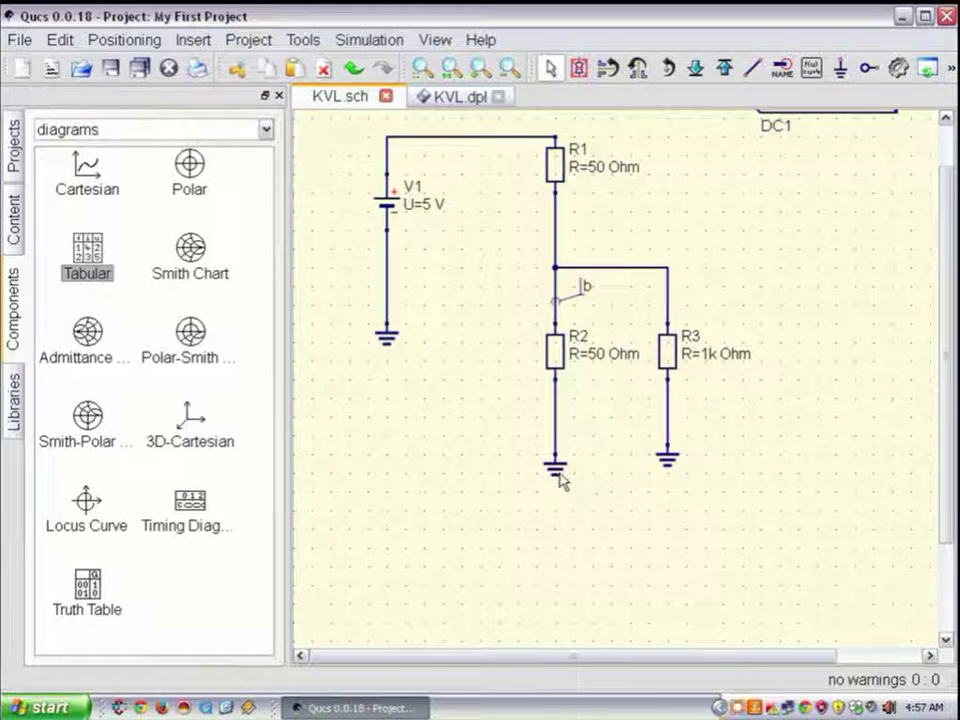
pyautogui.moveTo(558, 474); pyautogui.dragTo(557, 628)
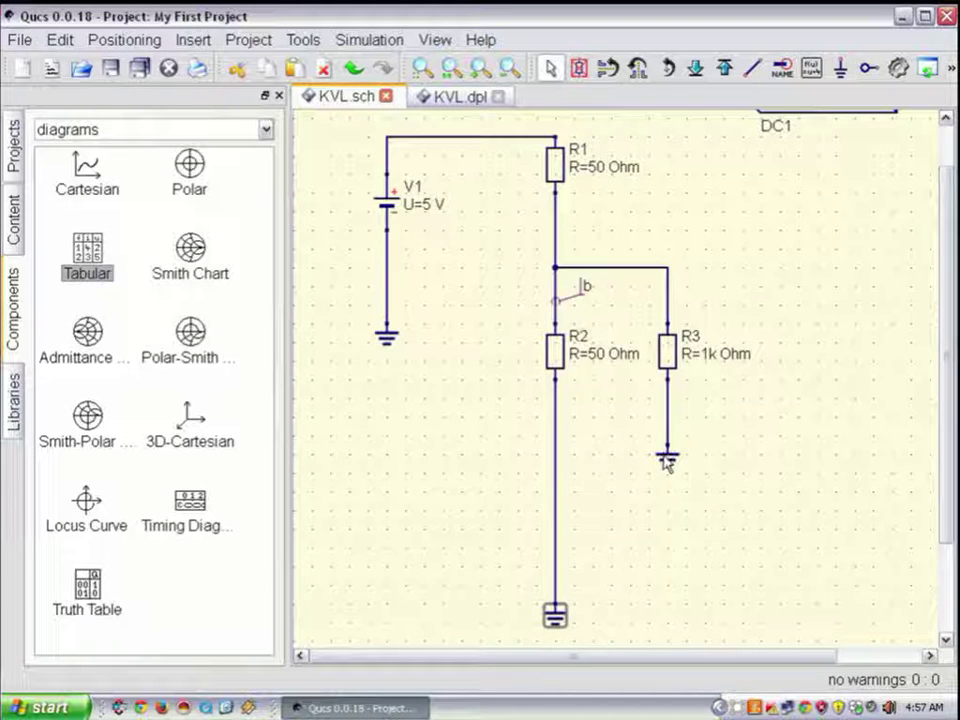
pyautogui.moveTo(663, 460); pyautogui.dragTo(669, 624)
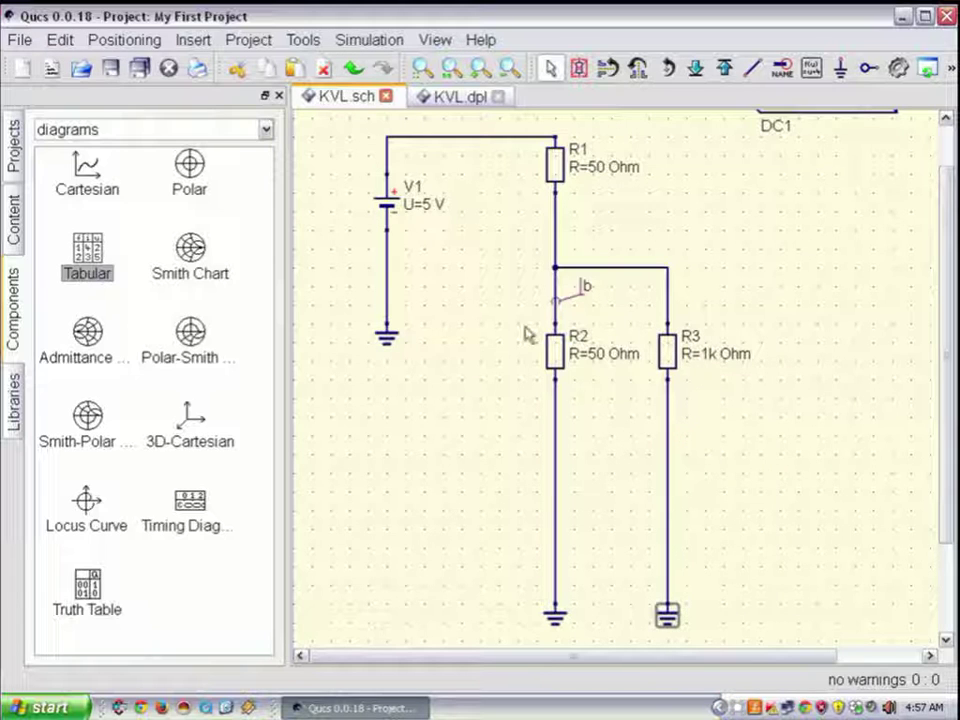
# Move R2 and R3 down together to just above their grounds
pyautogui.moveTo(516, 316)
pyautogui.mouseDown()
pyautogui.moveTo(685, 438)
pyautogui.moveTo(814, 448)
pyautogui.mouseUp()
pyautogui.moveTo(667, 349); pyautogui.dragTo(670, 514)
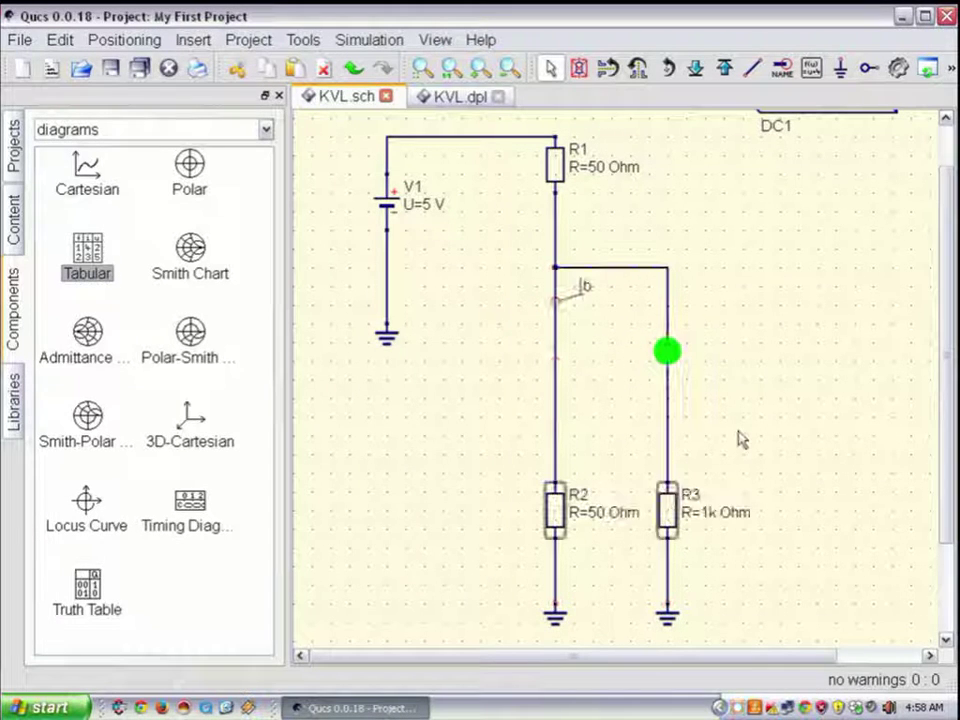
pyautogui.click(751, 396)
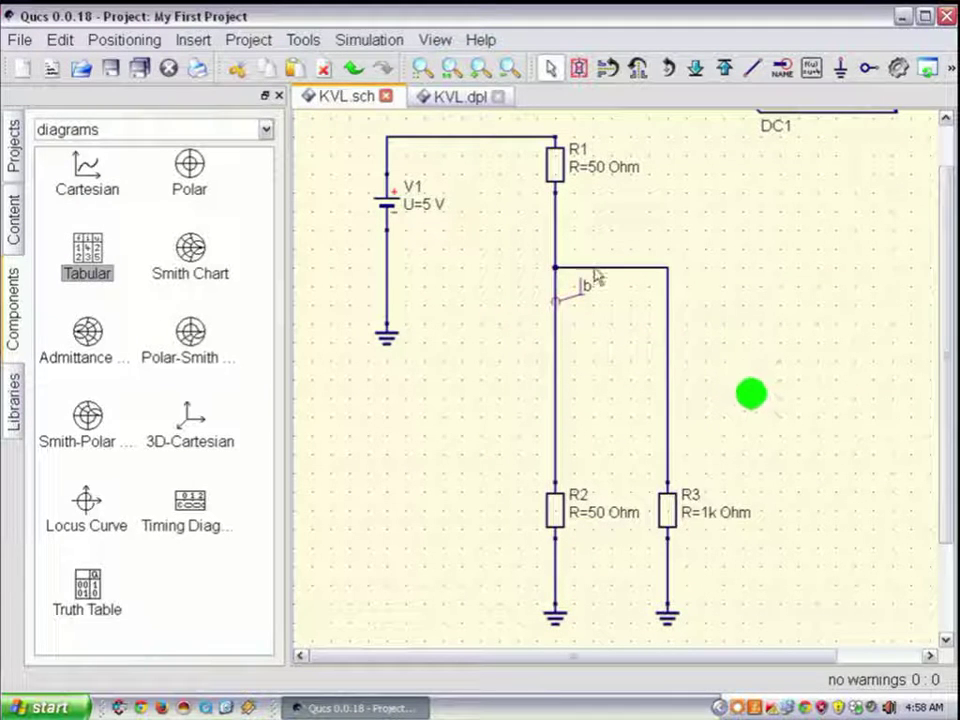
pyautogui.click(601, 269)
pyautogui.press('Delete')
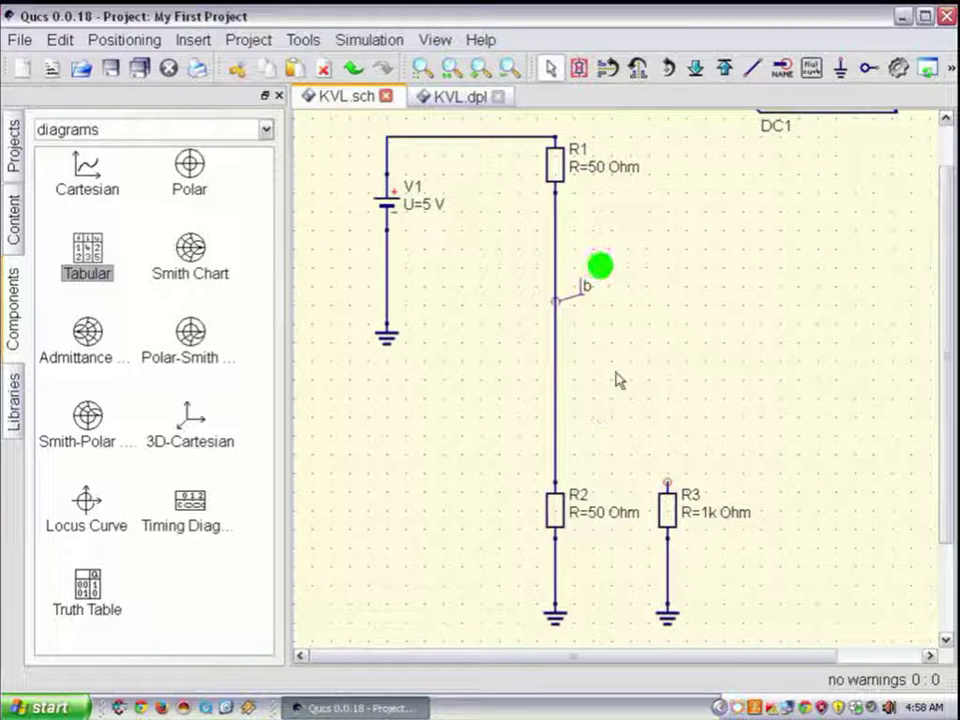
pyautogui.hotkey('ctrl', 'z')
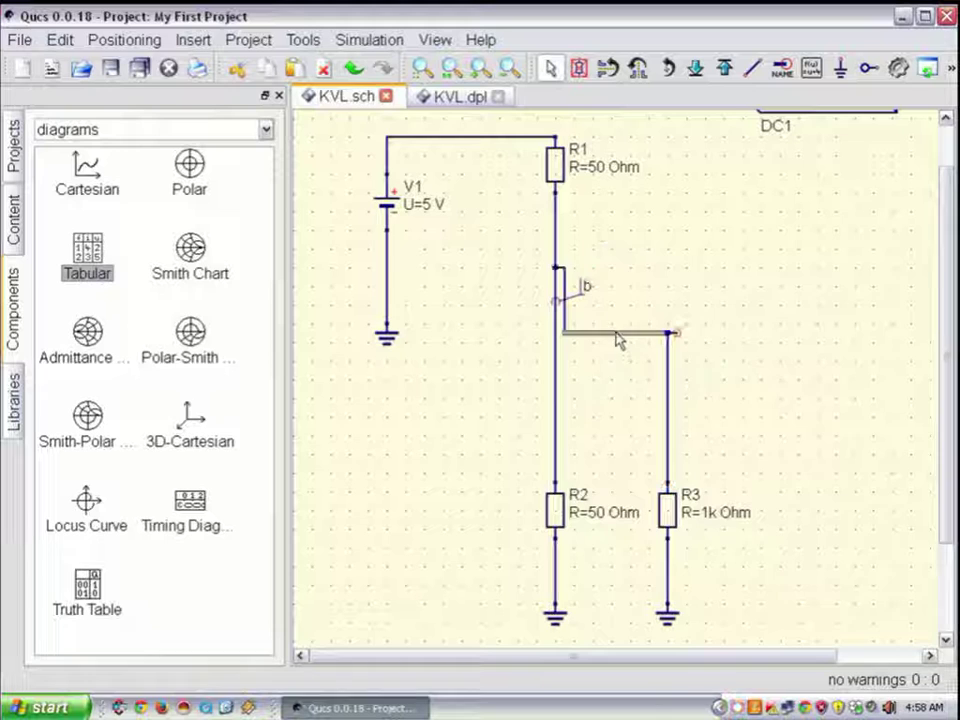
# Move the wire label b to the left of the wire between R1 and R2, keeping it attached
pyautogui.click(562, 266)
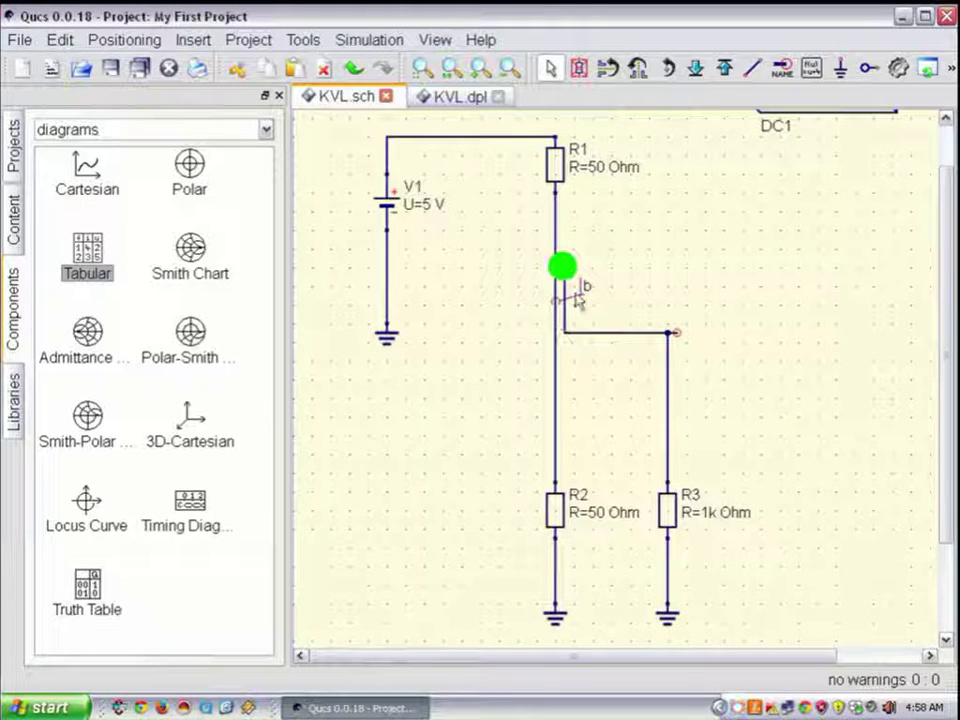
pyautogui.click(573, 290)
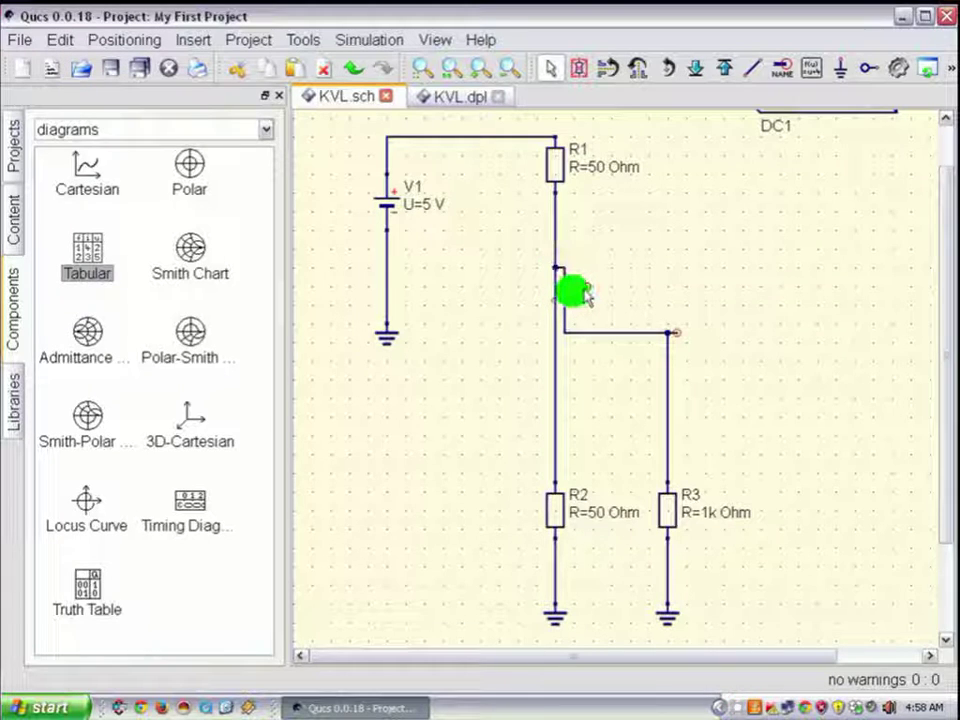
pyautogui.moveTo(584, 285)
pyautogui.mouseDown()
pyautogui.moveTo(576, 400)
pyautogui.moveTo(518, 362)
pyautogui.moveTo(482, 318)
pyautogui.mouseUp()
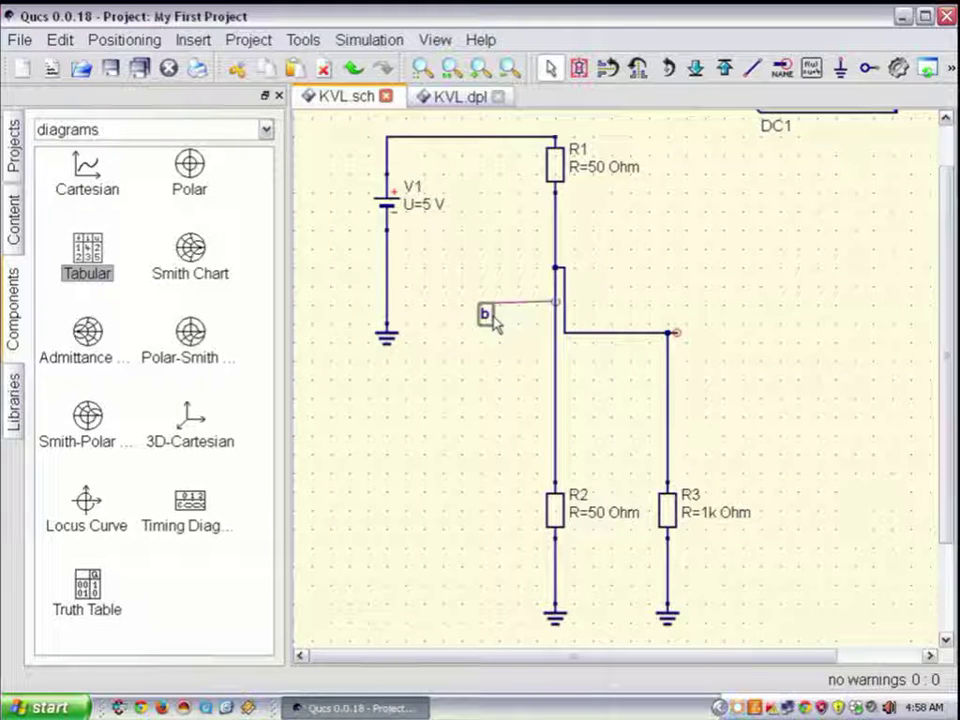
pyautogui.press('Delete')
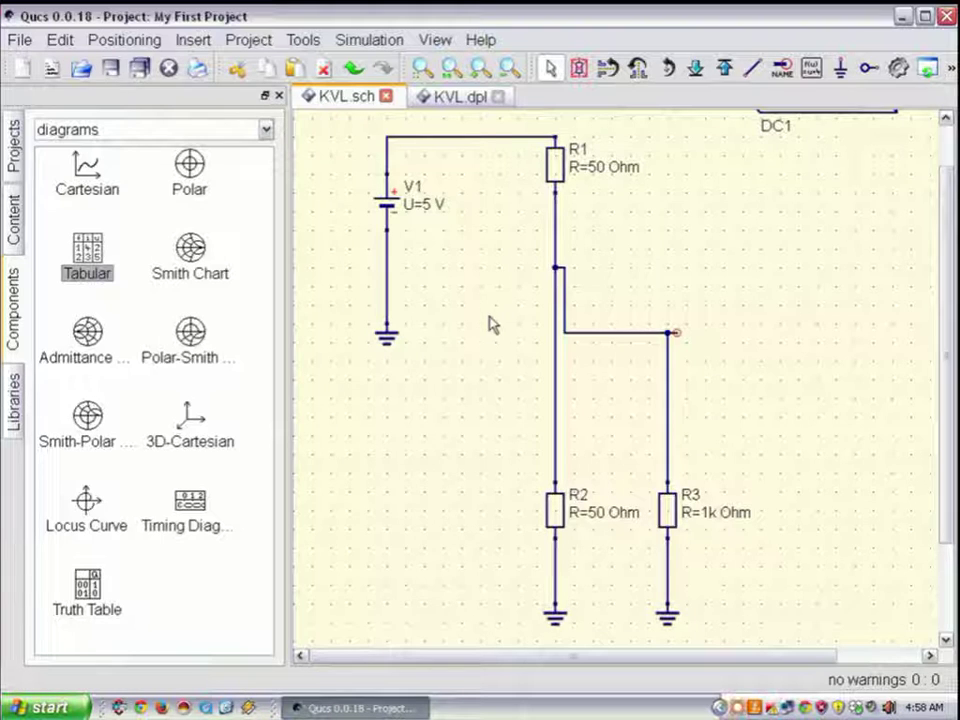
pyautogui.hotkey('ctrl', 'z')
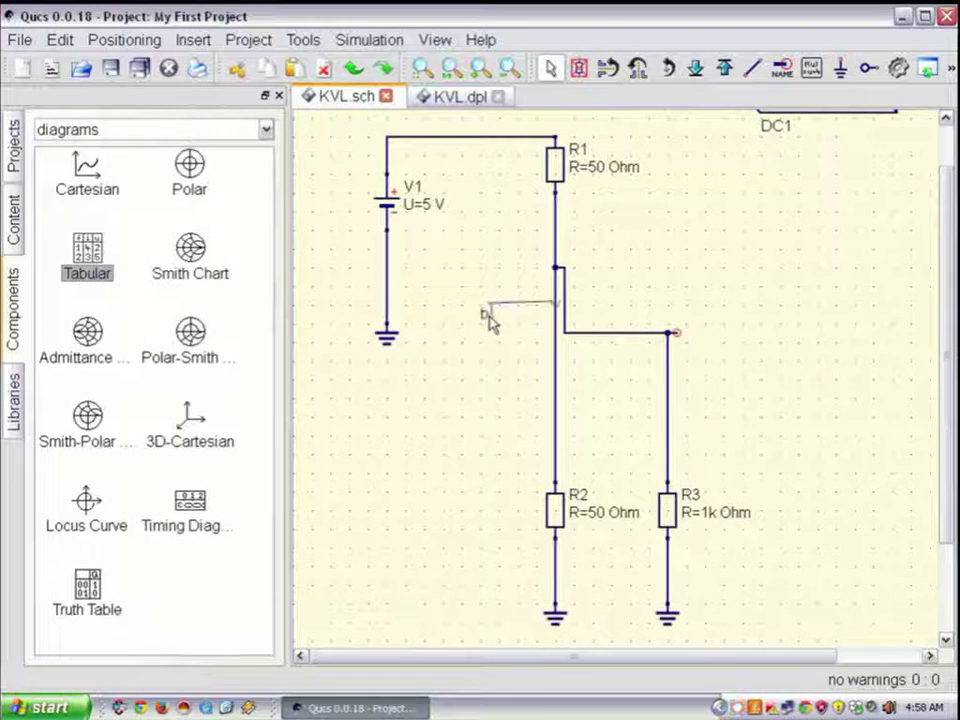
pyautogui.click(497, 372)
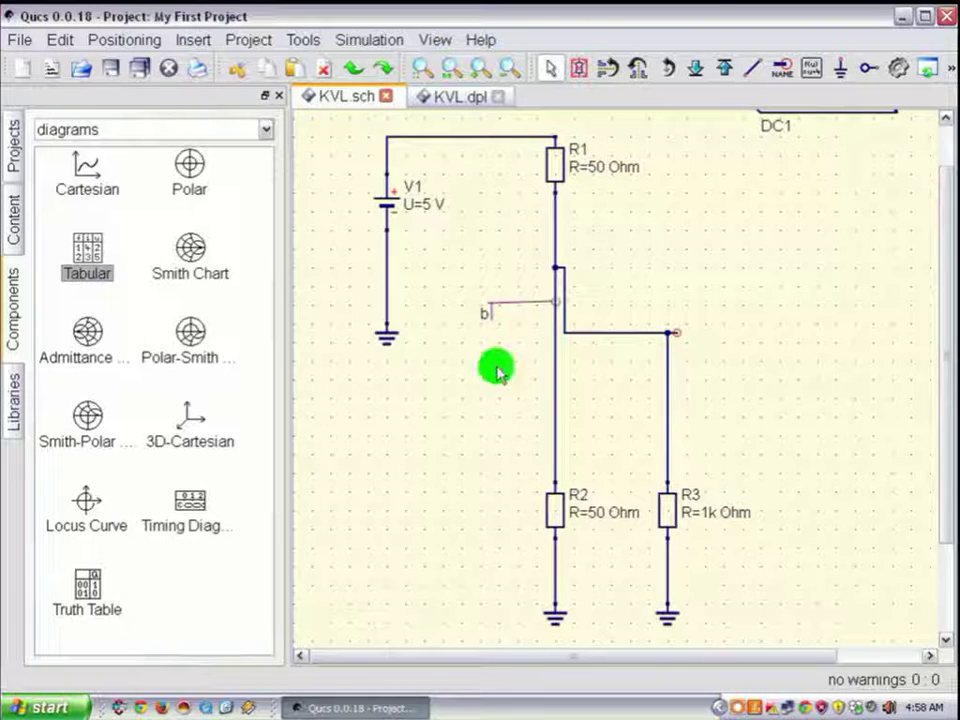
# List the probe components and delete the wires that connect R1, R2 and R3 to each other
pyautogui.click(268, 131)
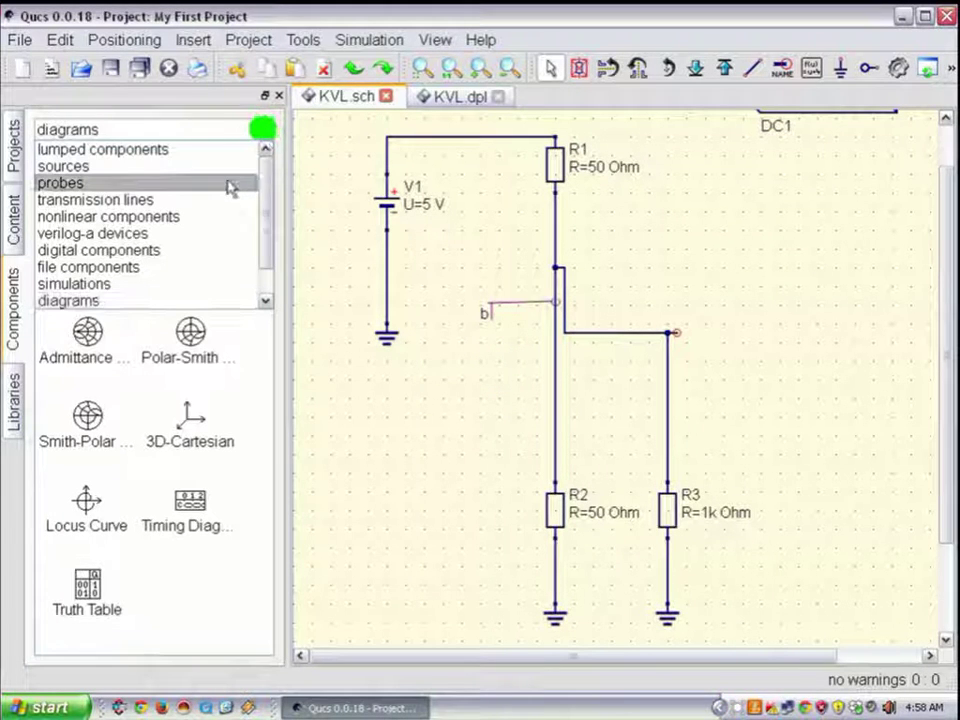
pyautogui.click(228, 182)
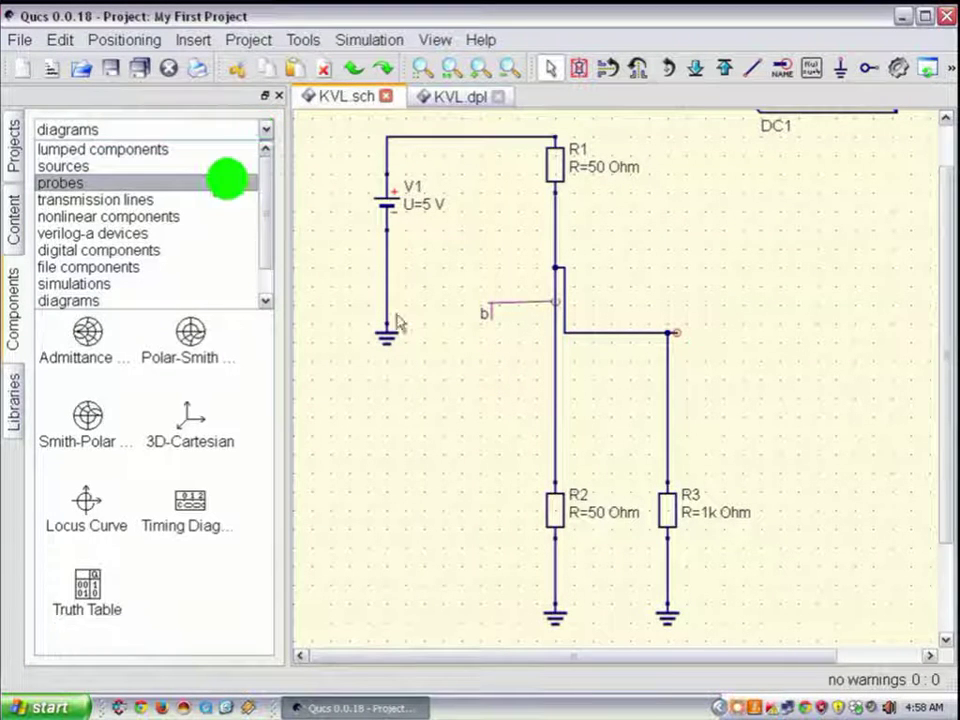
pyautogui.click(559, 422)
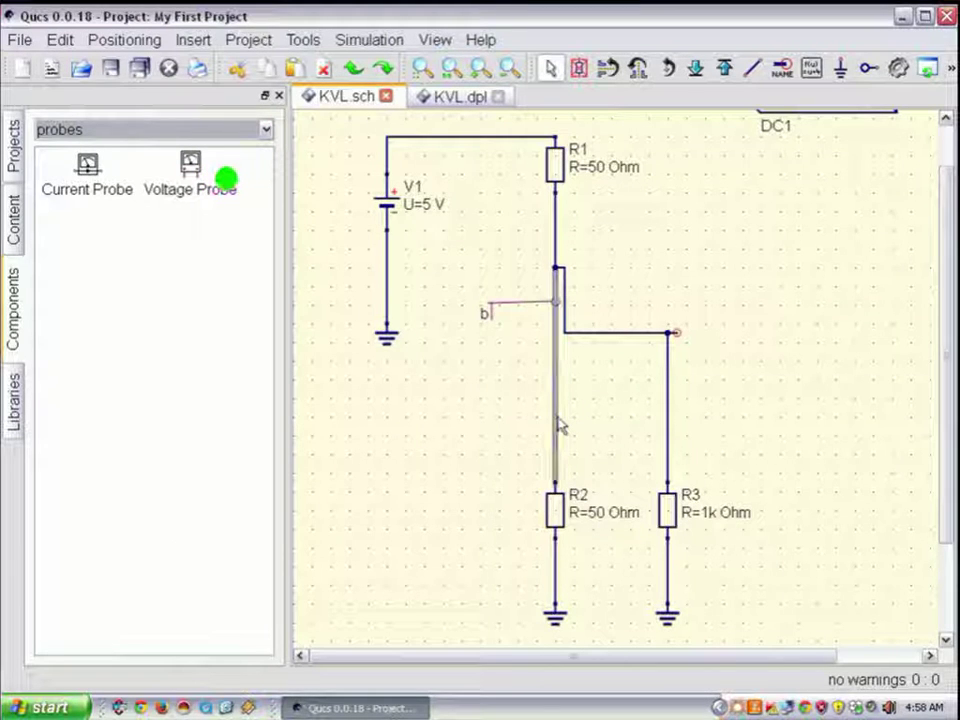
pyautogui.press('Delete')
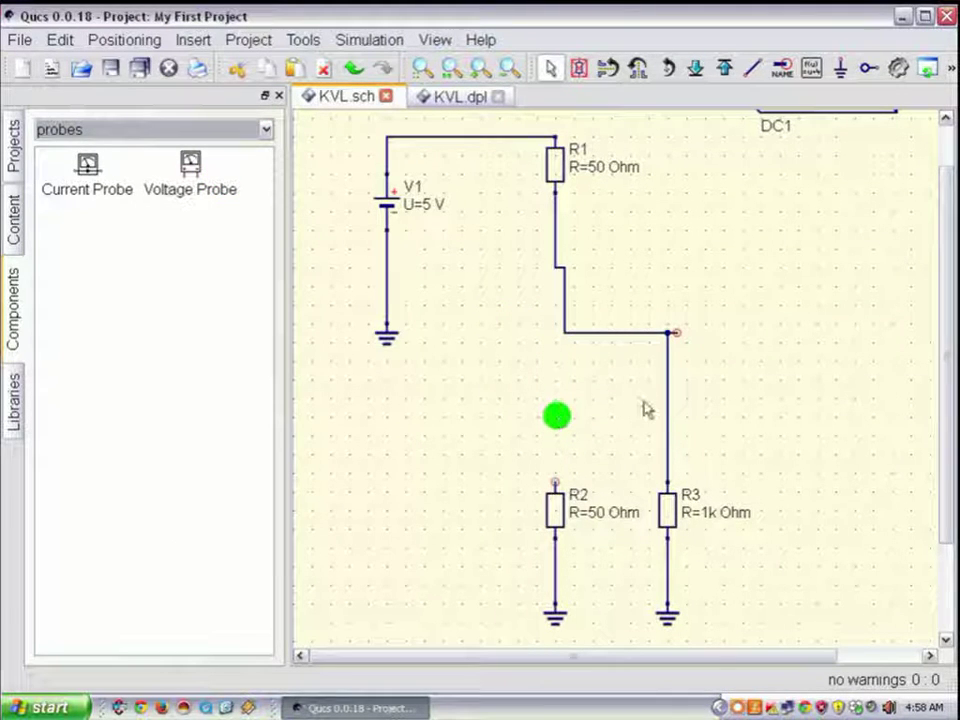
pyautogui.click(667, 418)
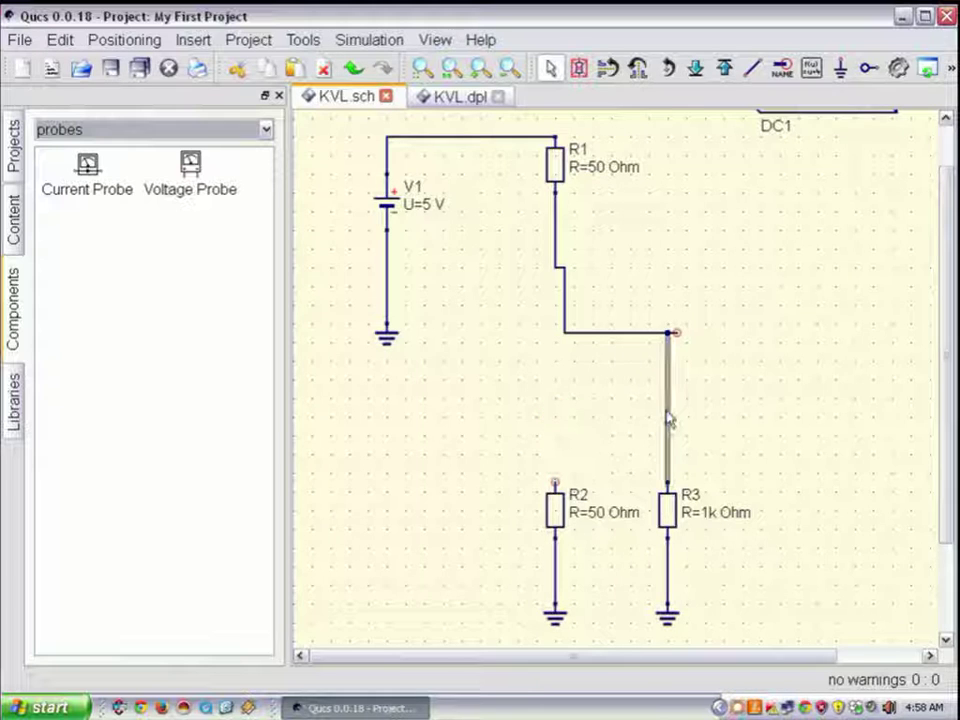
pyautogui.press('Delete')
pyautogui.click(634, 332)
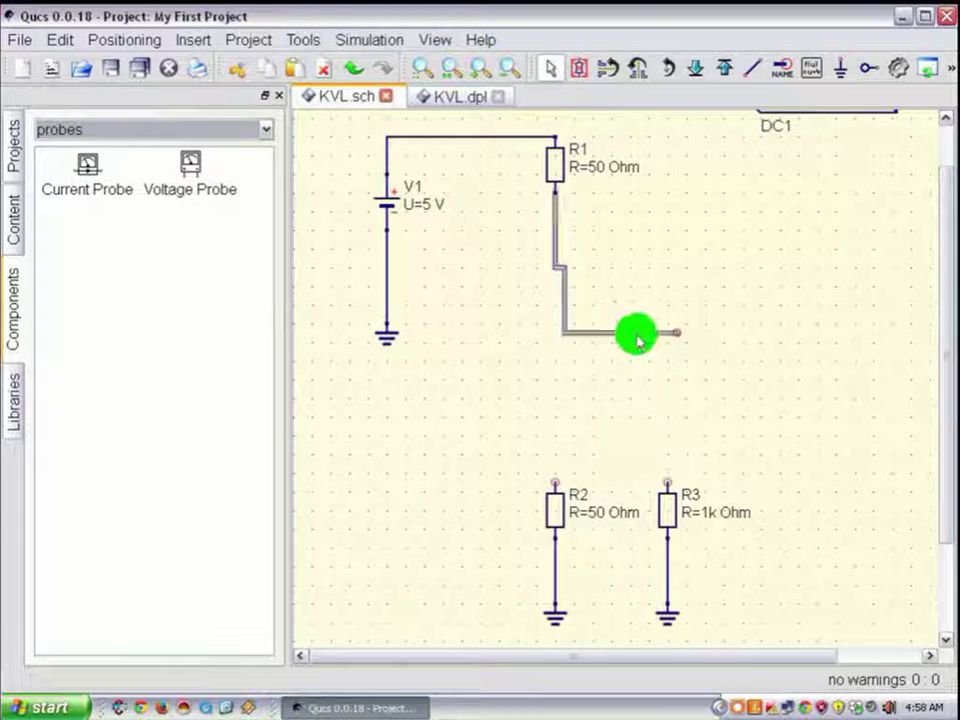
pyautogui.press('Delete')
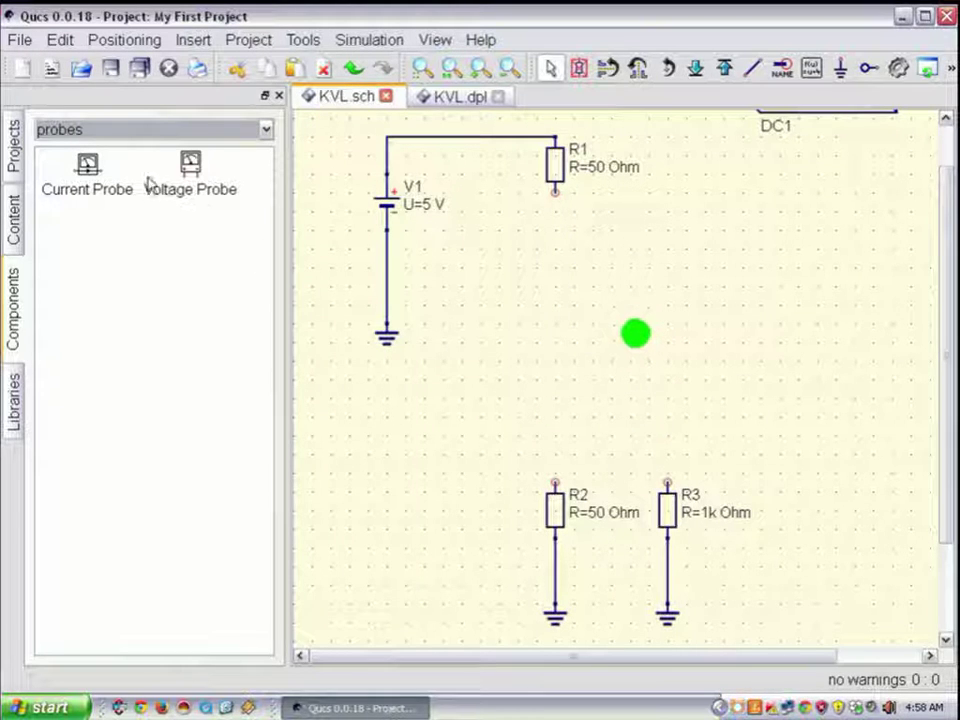
pyautogui.click(90, 167)
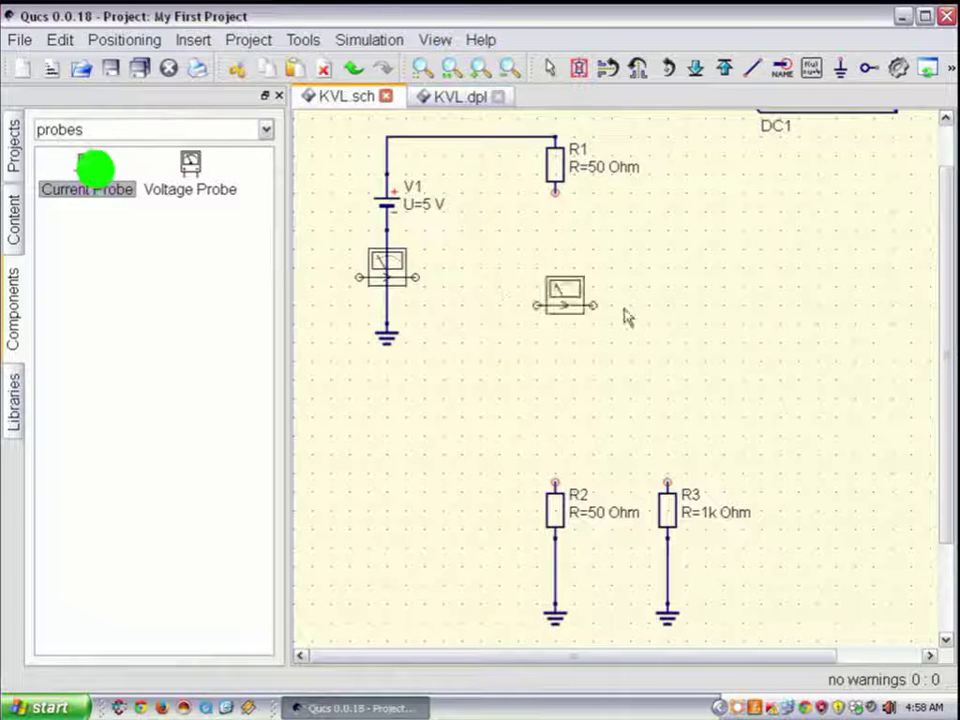
pyautogui.rightClick(573, 283)
pyautogui.click(572, 278)
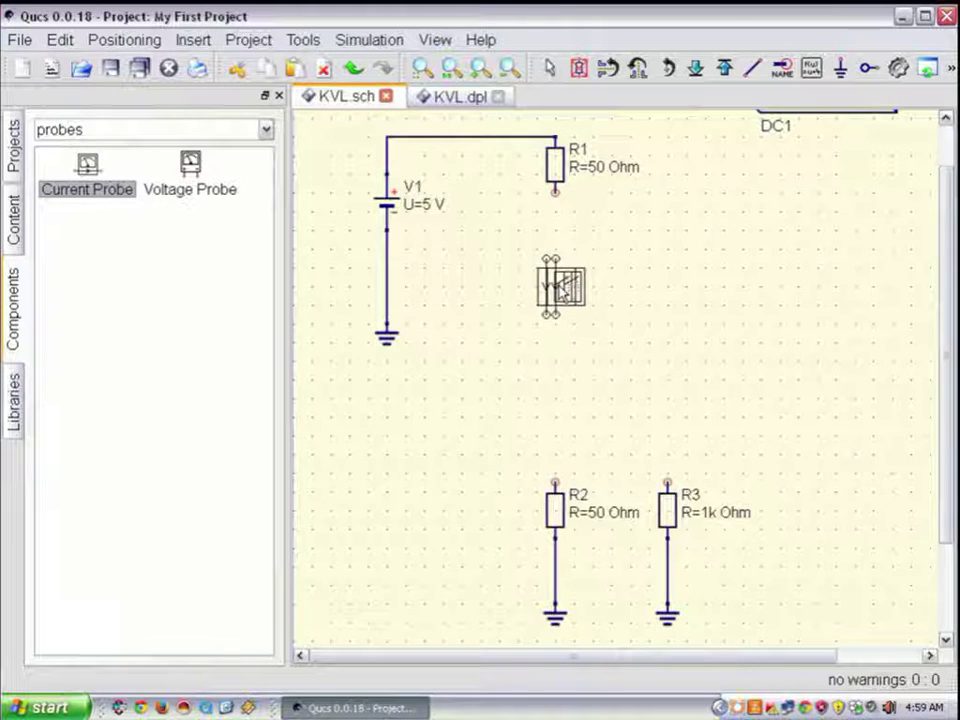
pyautogui.press('Escape')
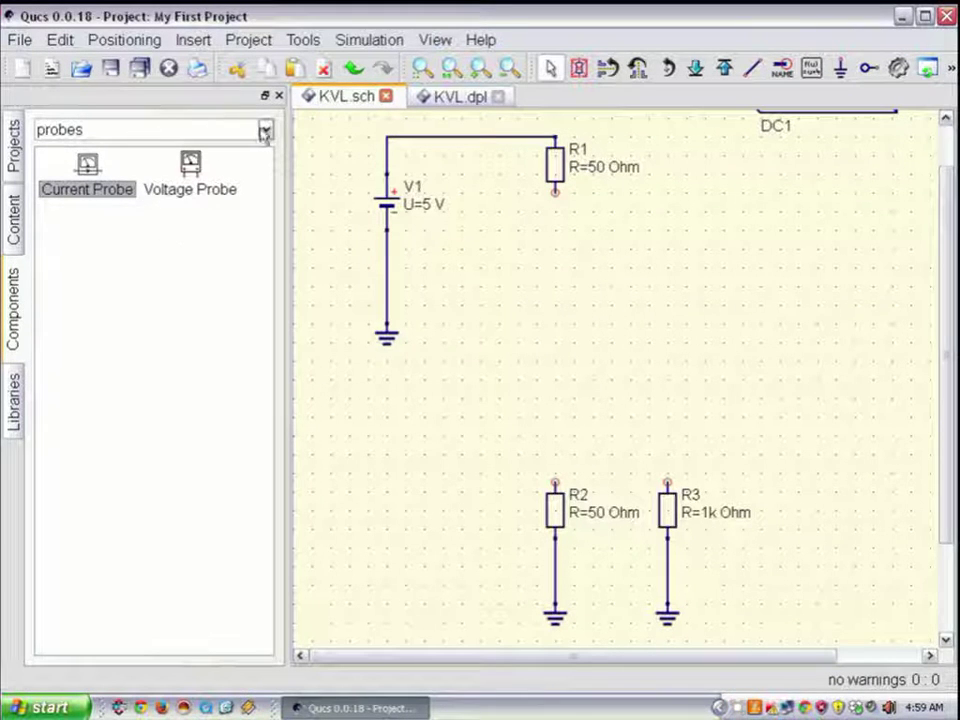
# Wire R1 straight down to R2 and connect the upper end of R3 to that wire with a right-angled branch
pyautogui.click(745, 68)
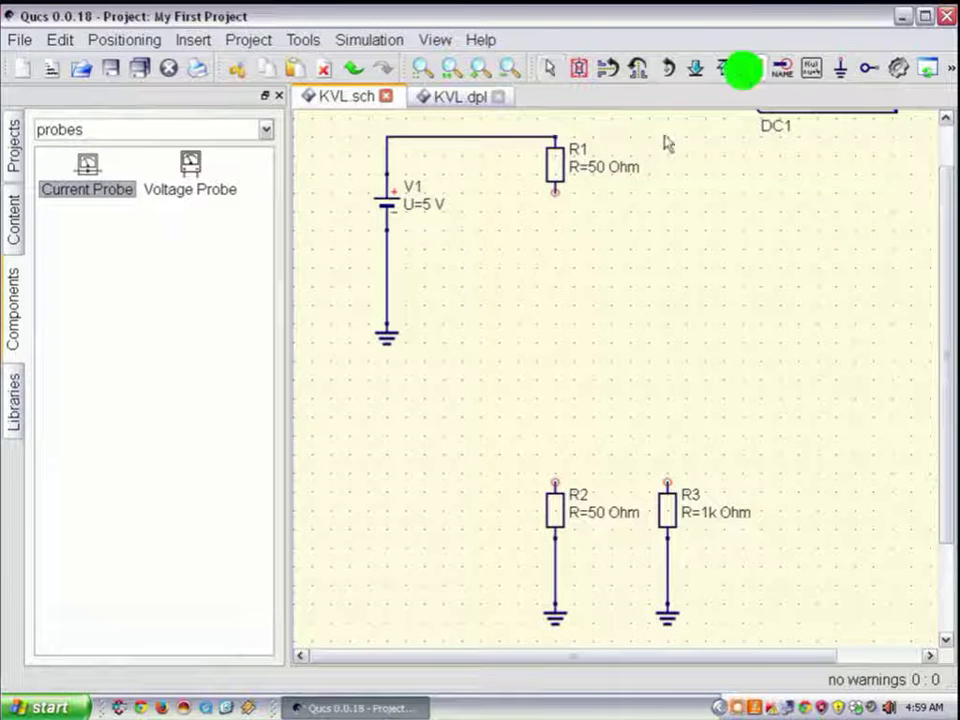
pyautogui.click(557, 196)
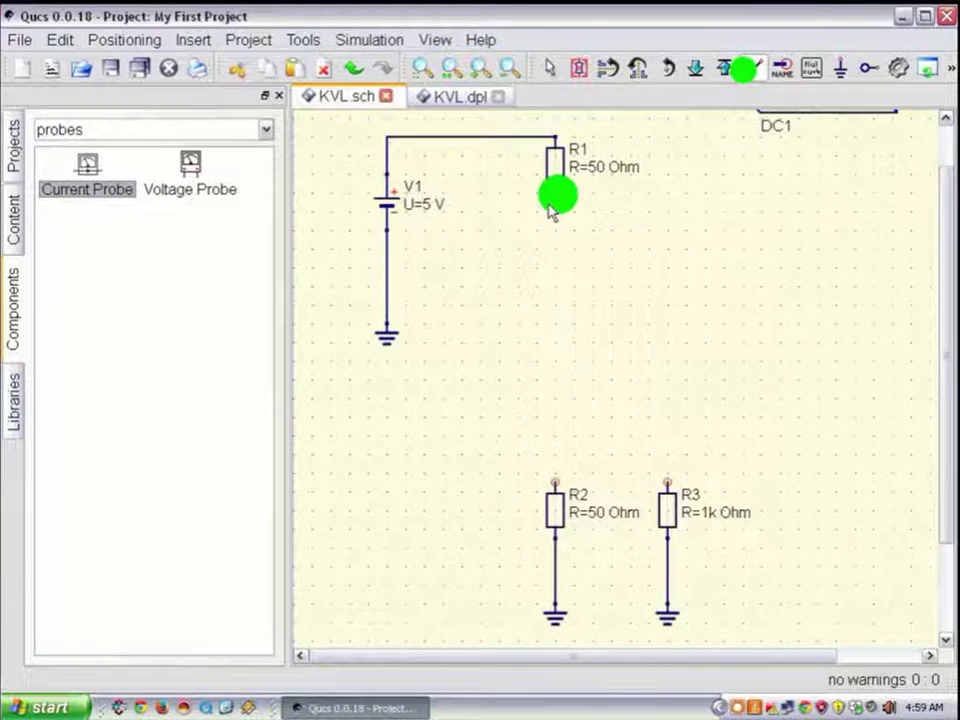
pyautogui.click(555, 485)
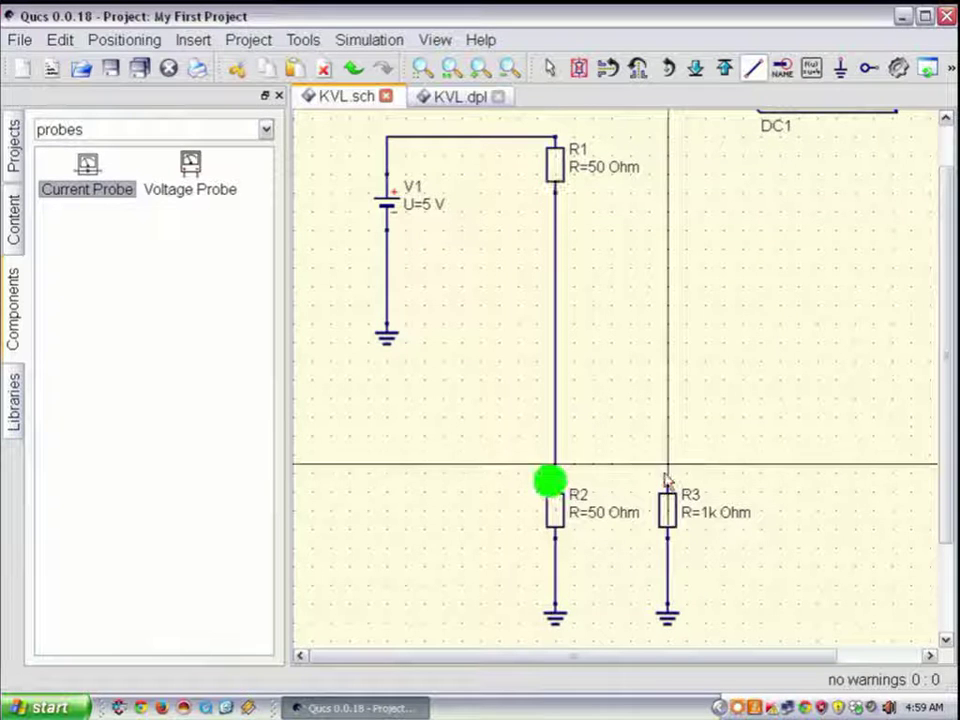
pyautogui.click(668, 484)
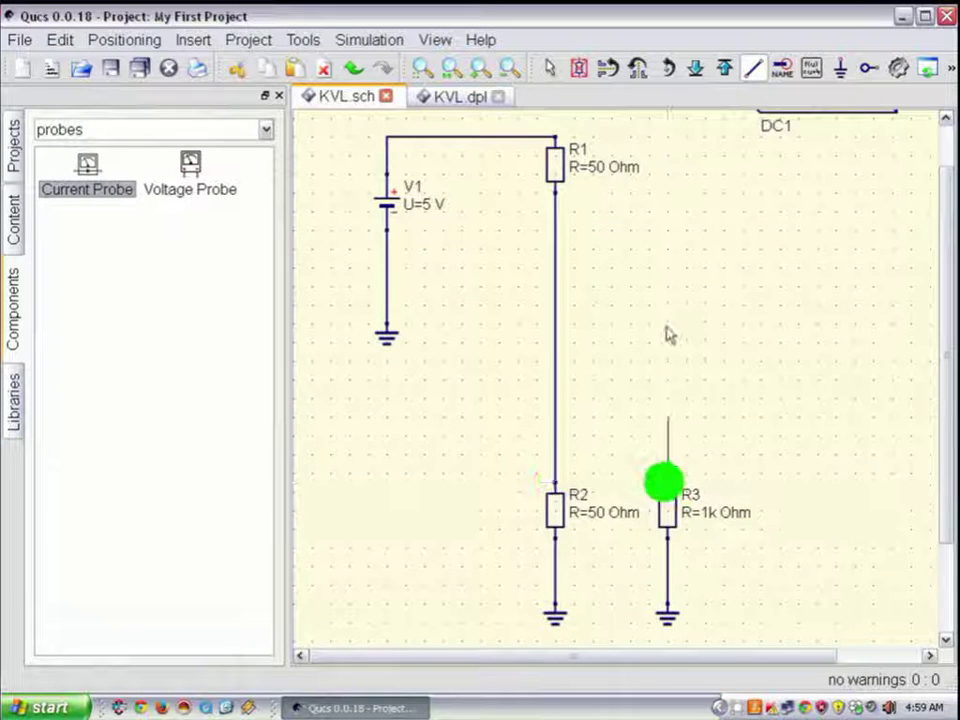
pyautogui.click(664, 306)
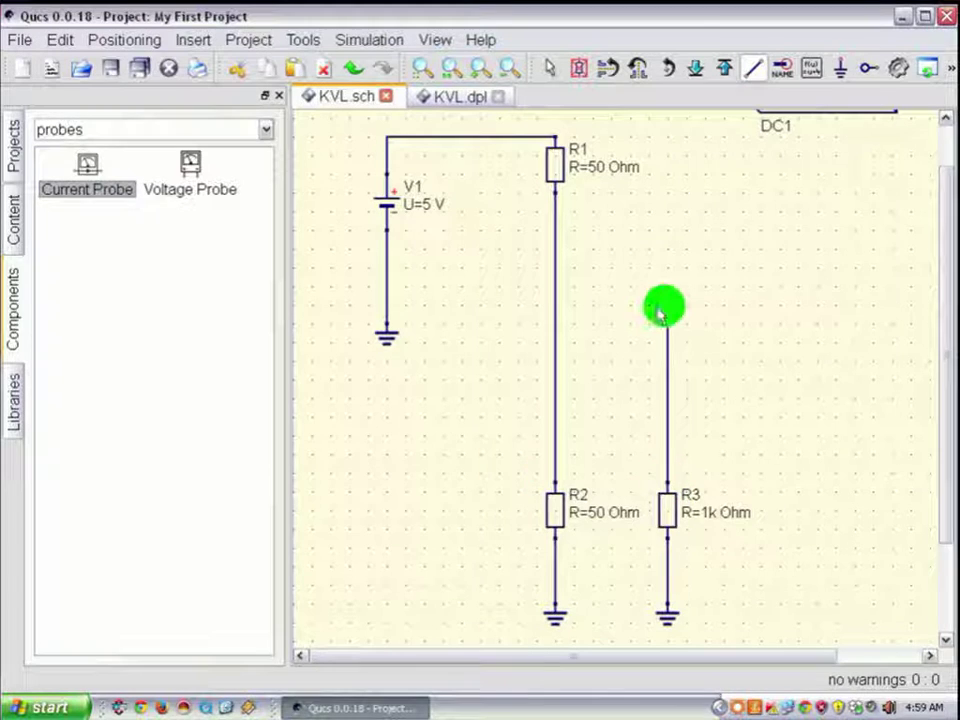
pyautogui.click(556, 307)
pyautogui.press('Escape')
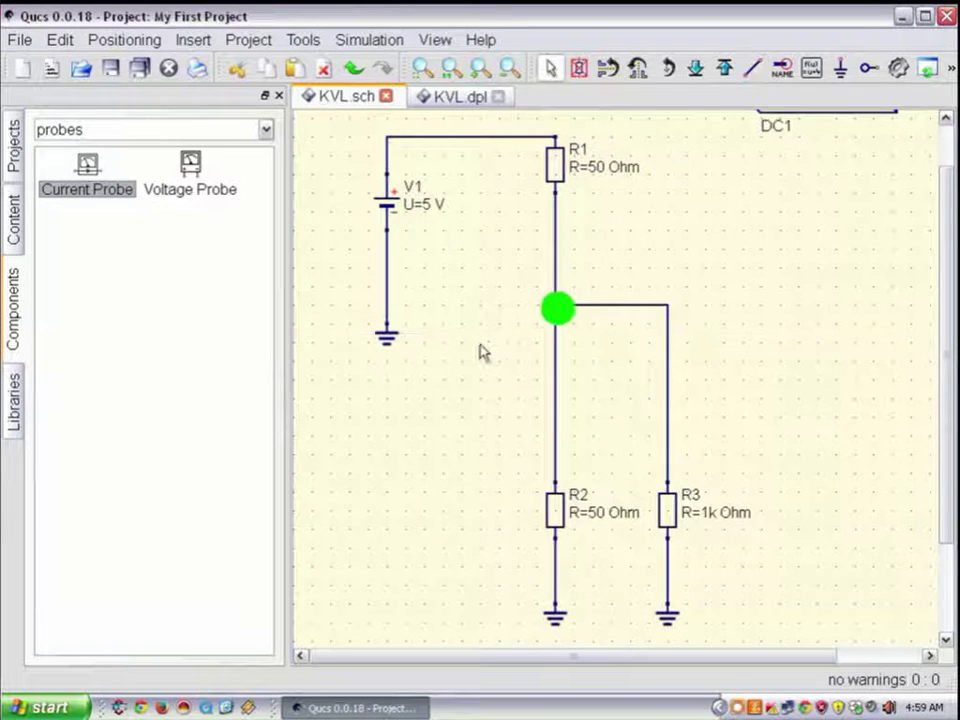
# Place a voltage probe to the right of R1, rotated so its two terminals face the resistor
pyautogui.click(193, 162)
pyautogui.click(692, 208)
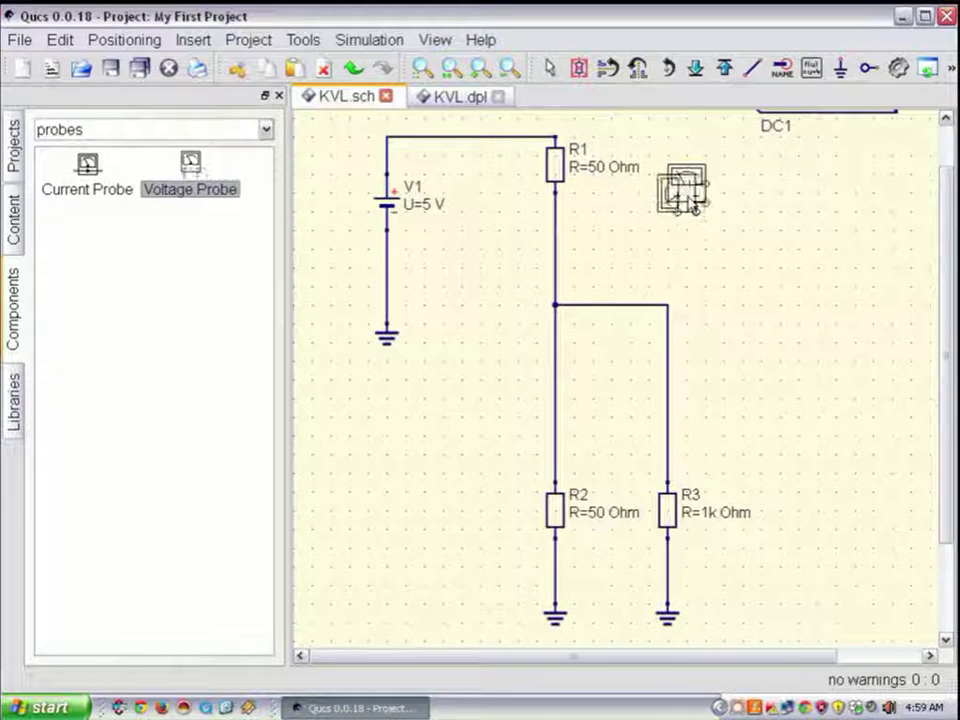
pyautogui.click(686, 197)
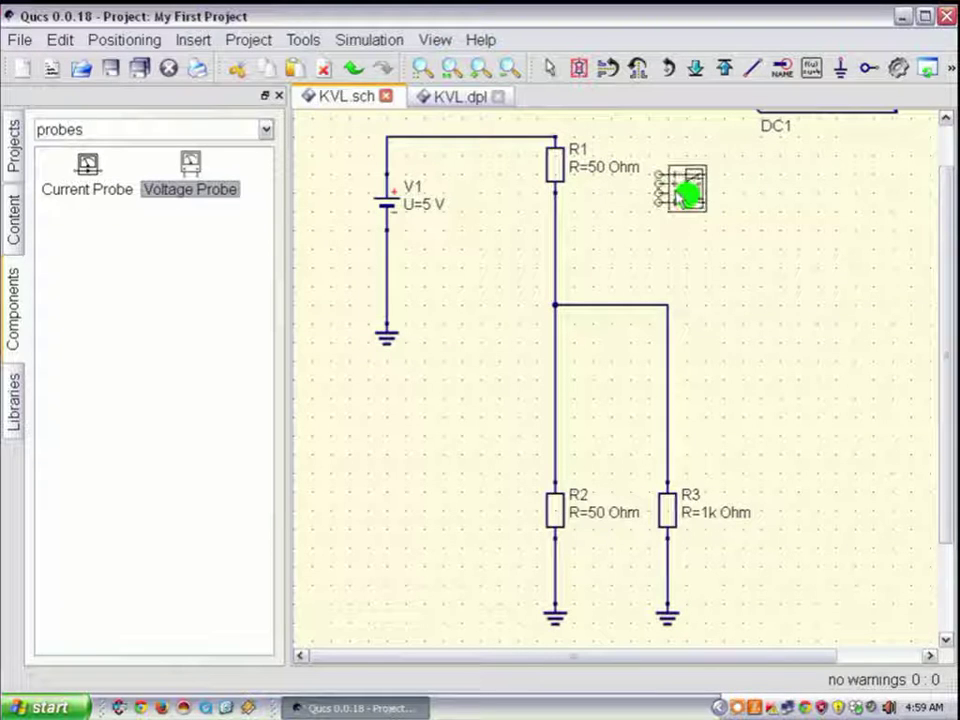
pyautogui.click(697, 190)
pyautogui.press('Escape')
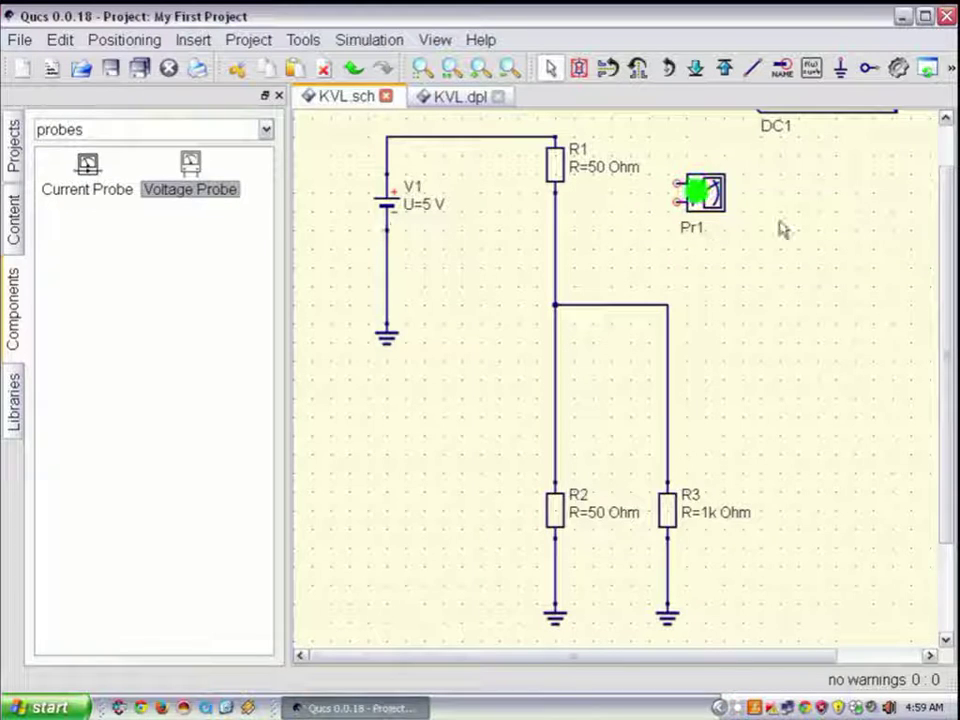
# Copy voltage probe Pr1 and paste one copy to the right of R3
pyautogui.click(707, 205)
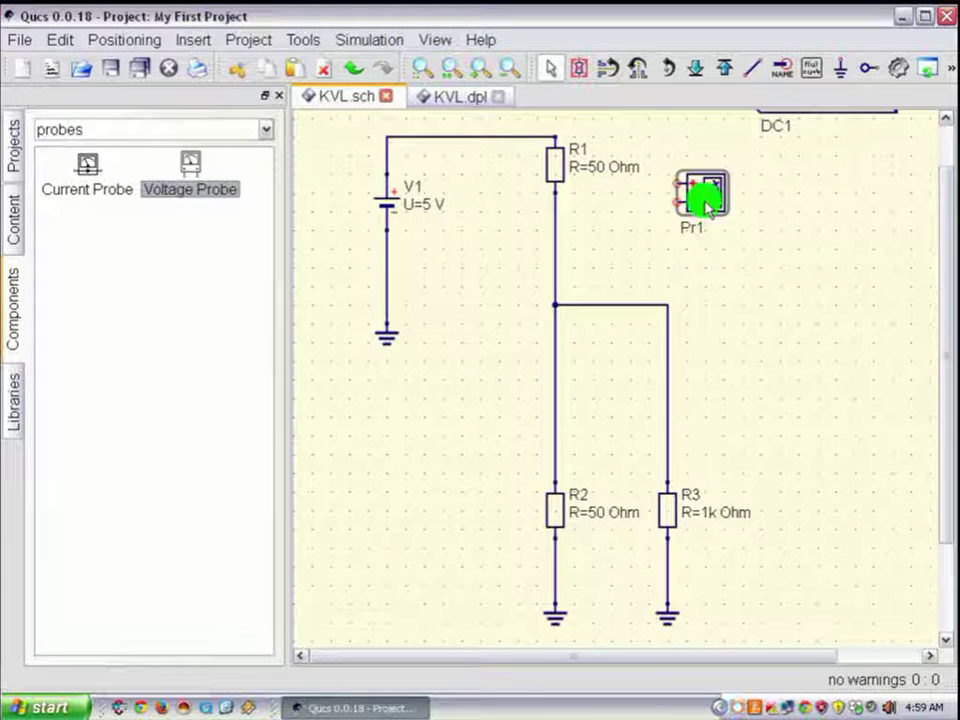
pyautogui.rightClick(709, 206)
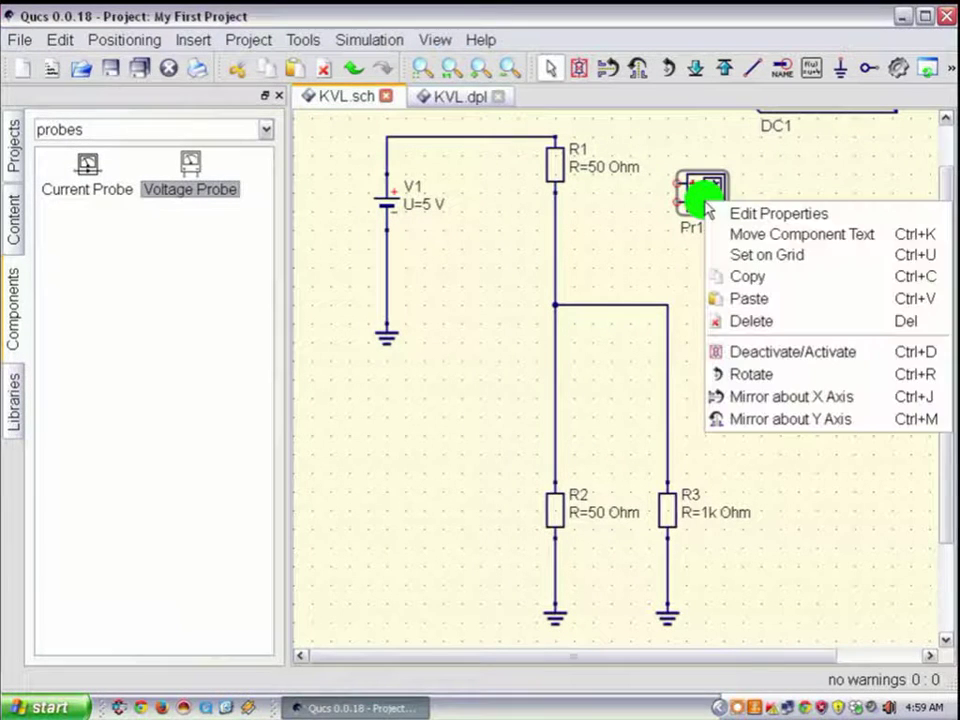
pyautogui.click(740, 280)
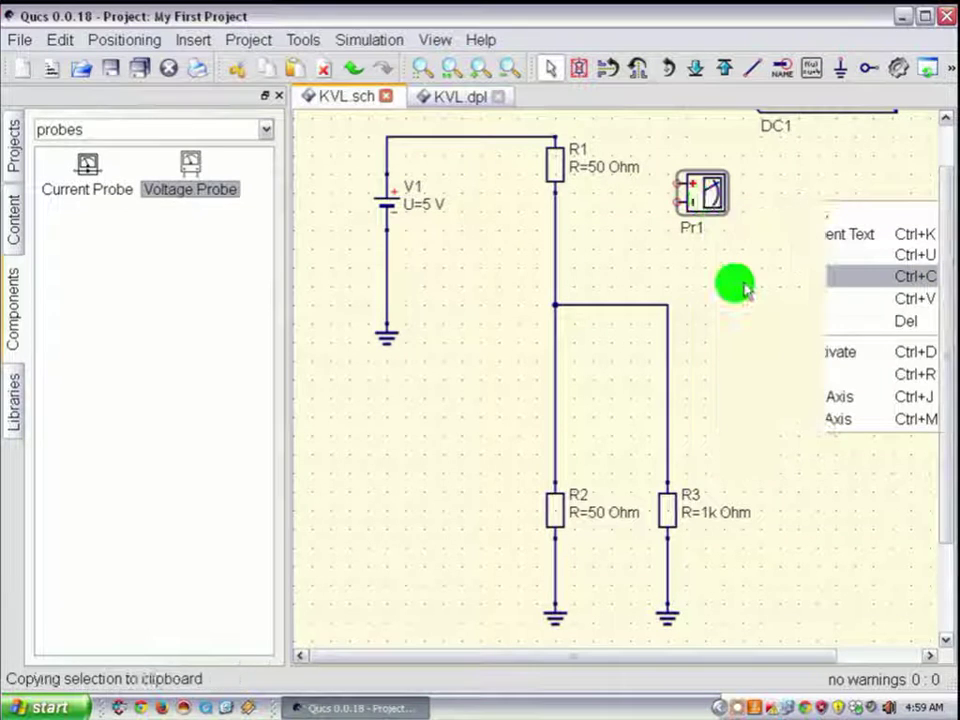
pyautogui.rightClick(752, 347)
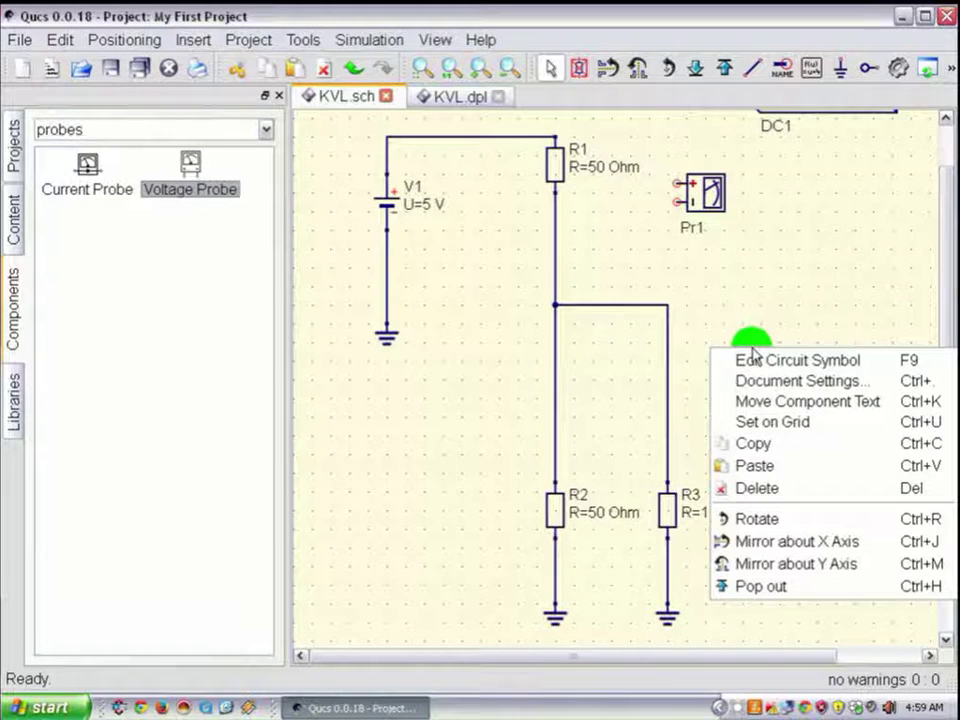
pyautogui.click(733, 467)
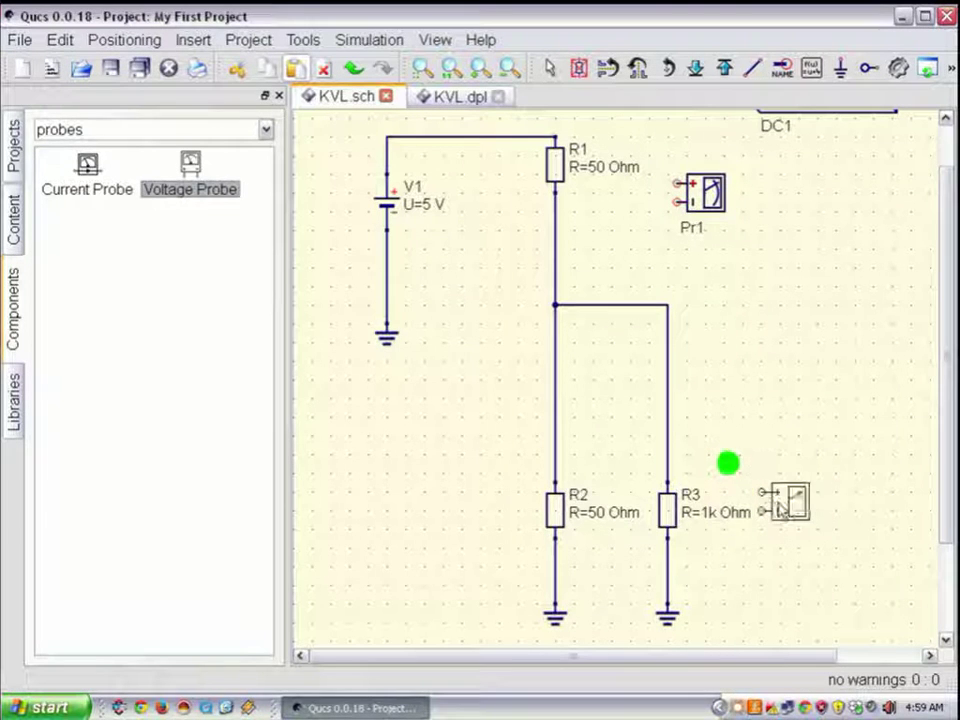
pyautogui.click(791, 496)
pyautogui.click(780, 498)
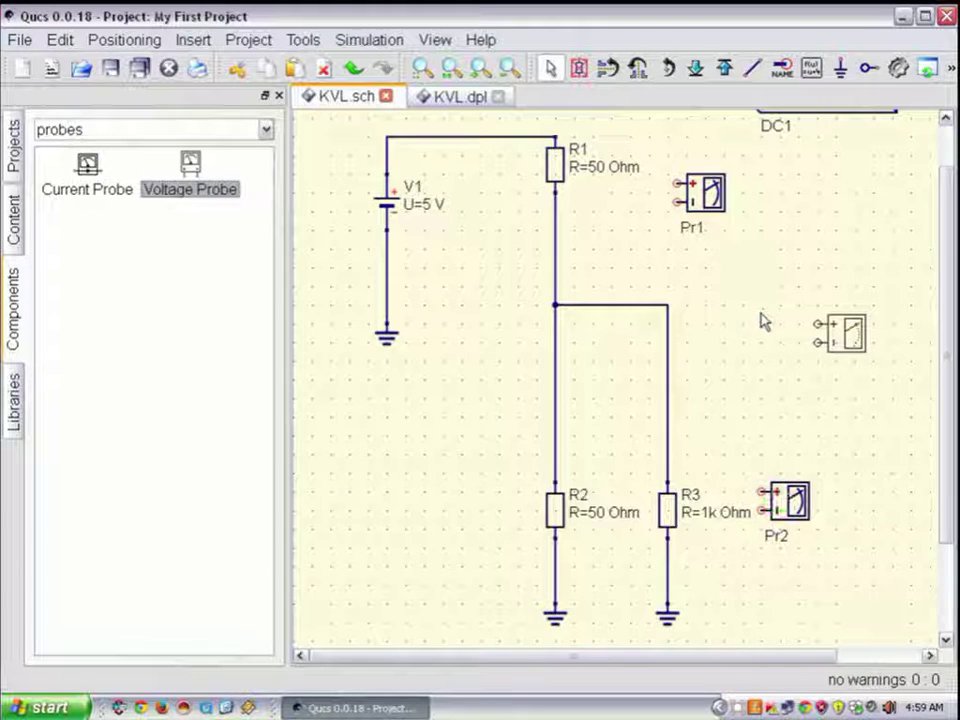
pyautogui.press('Escape')
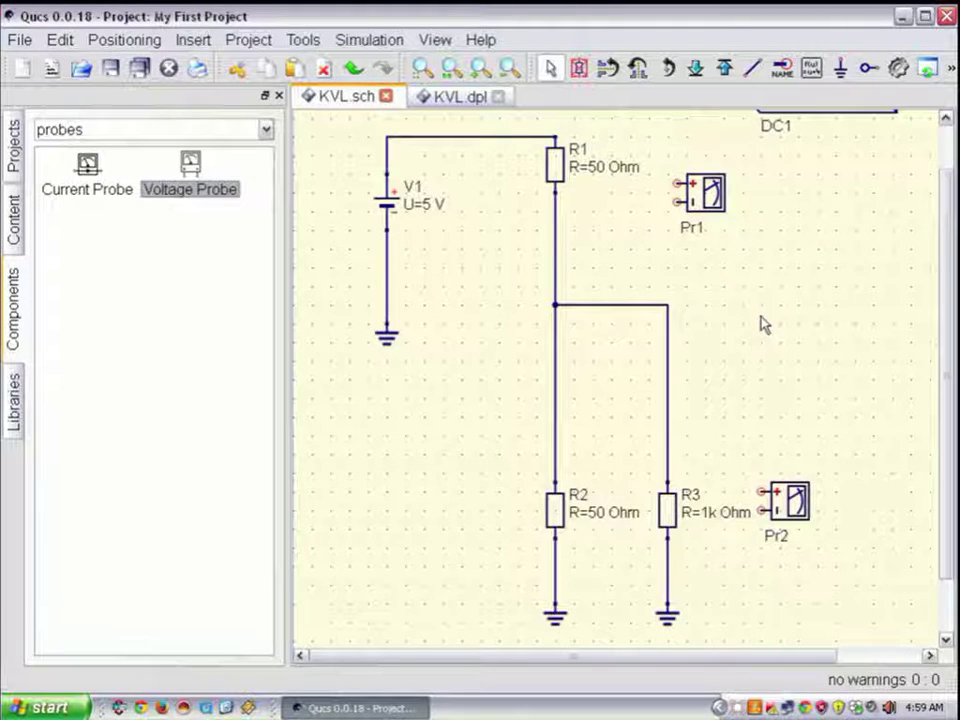
# Wire voltage probe Pr1 across R1, with its positive terminal at R1's upper end and its negative terminal below R1
pyautogui.hotkey('ctrl', 'e')
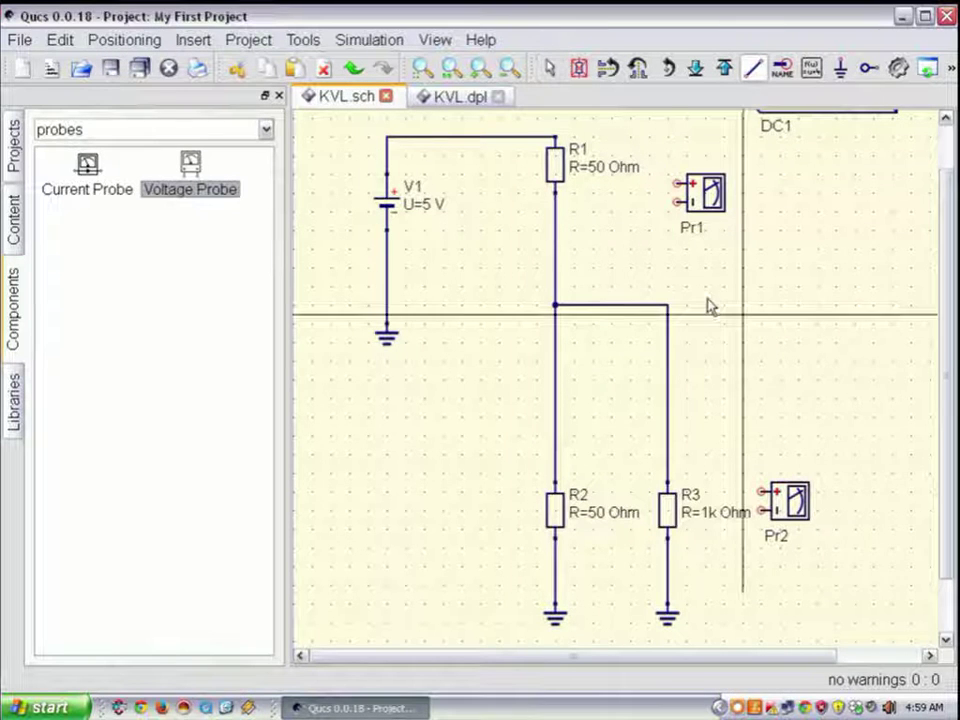
pyautogui.click(677, 186)
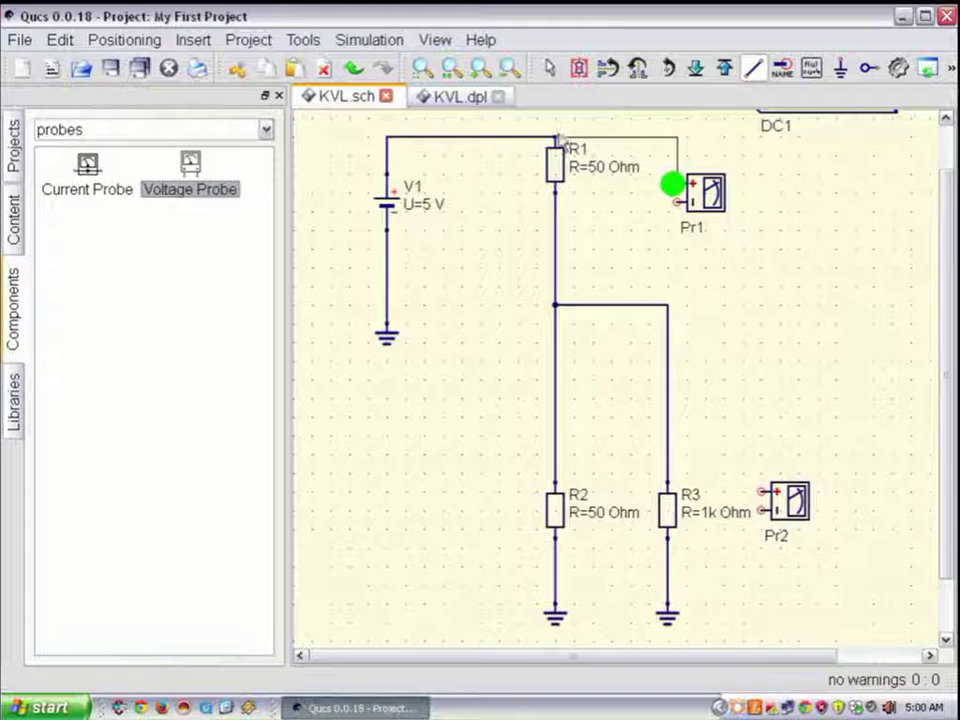
pyautogui.click(556, 137)
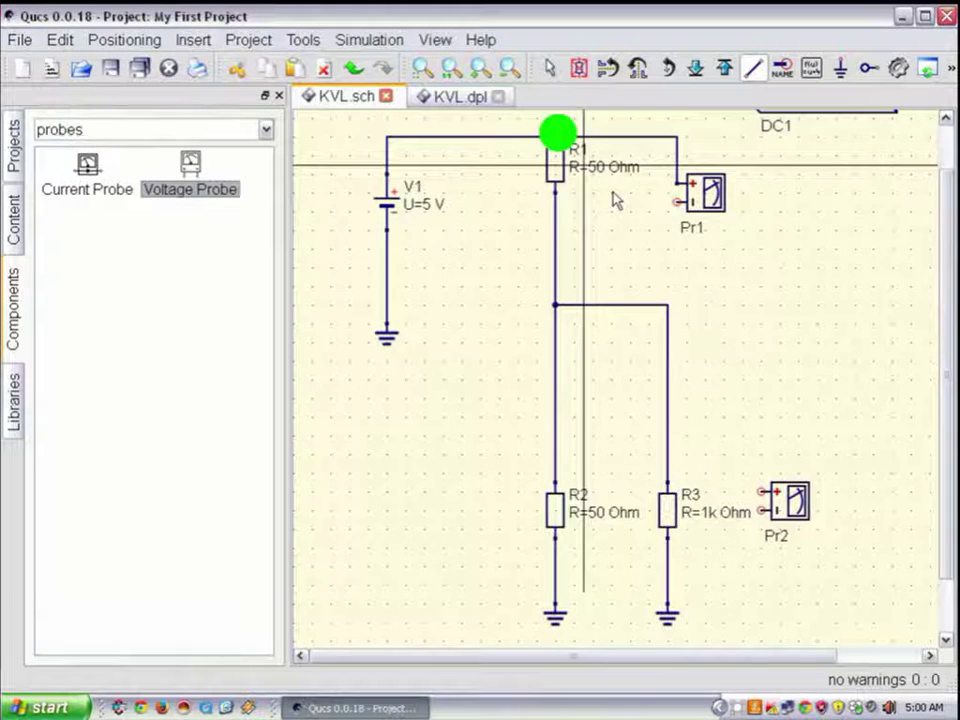
pyautogui.click(677, 204)
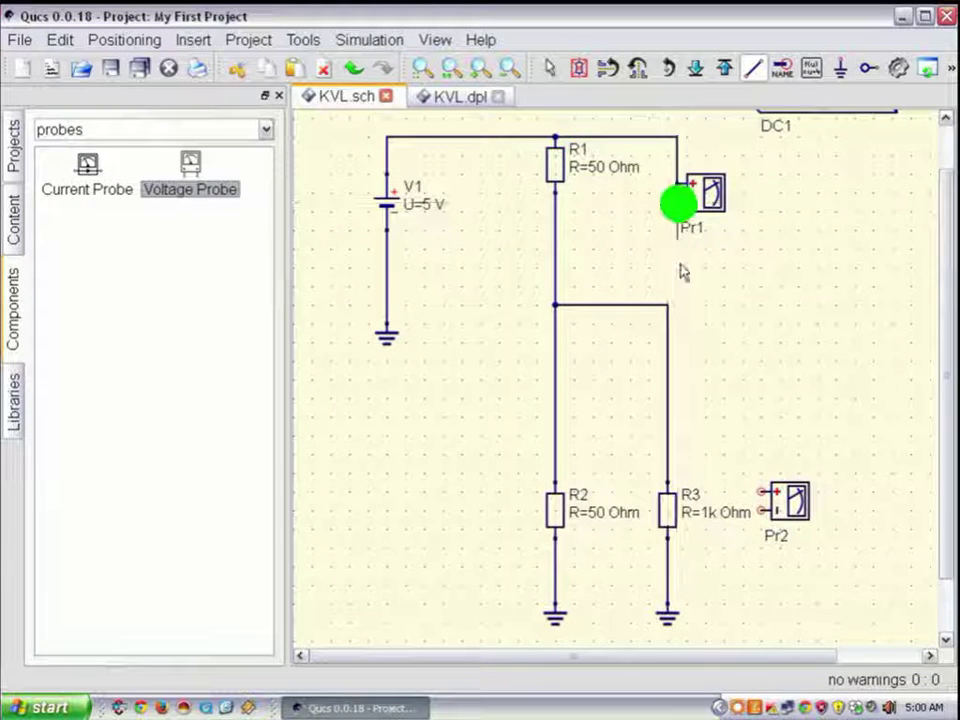
pyautogui.click(555, 248)
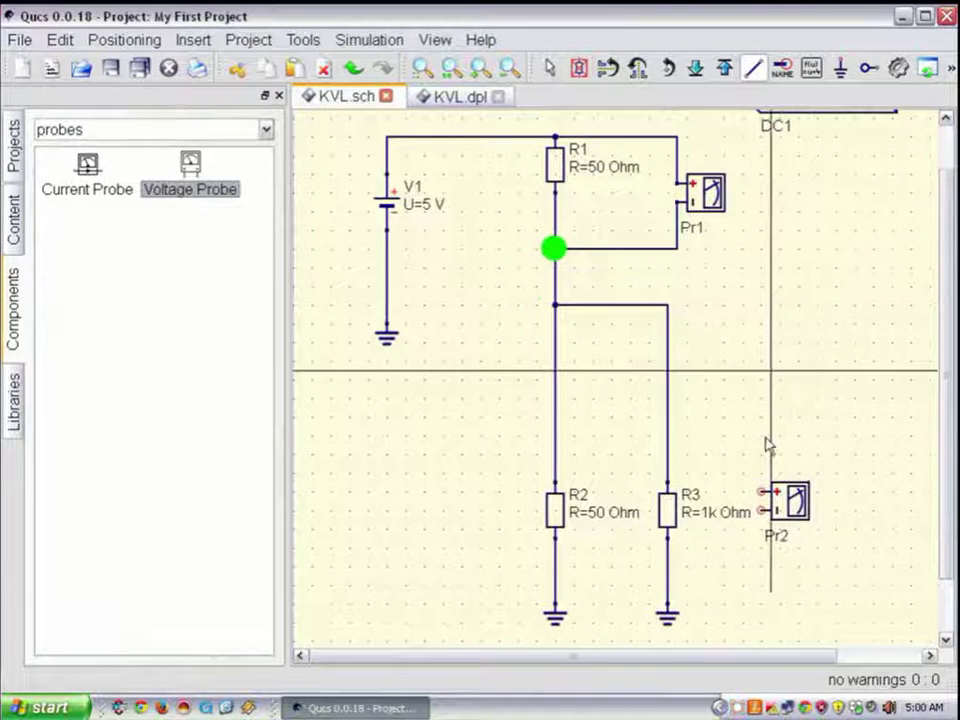
# Wire voltage probe Pr2 across R3, with its positive terminal on the wire above R3 and its negative terminal below
pyautogui.click(761, 493)
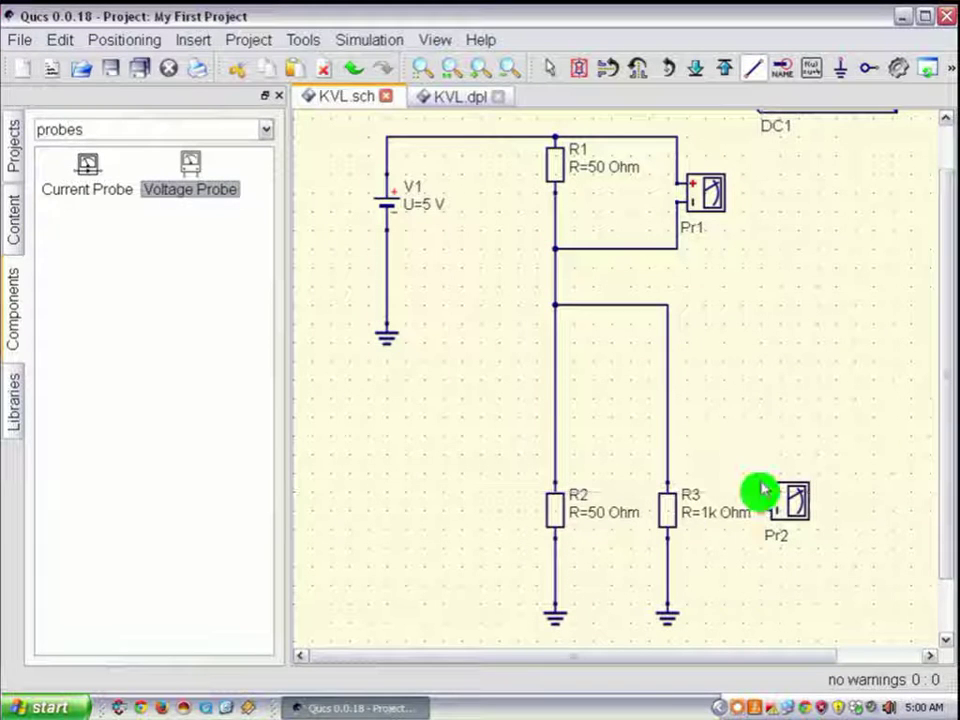
pyautogui.click(668, 360)
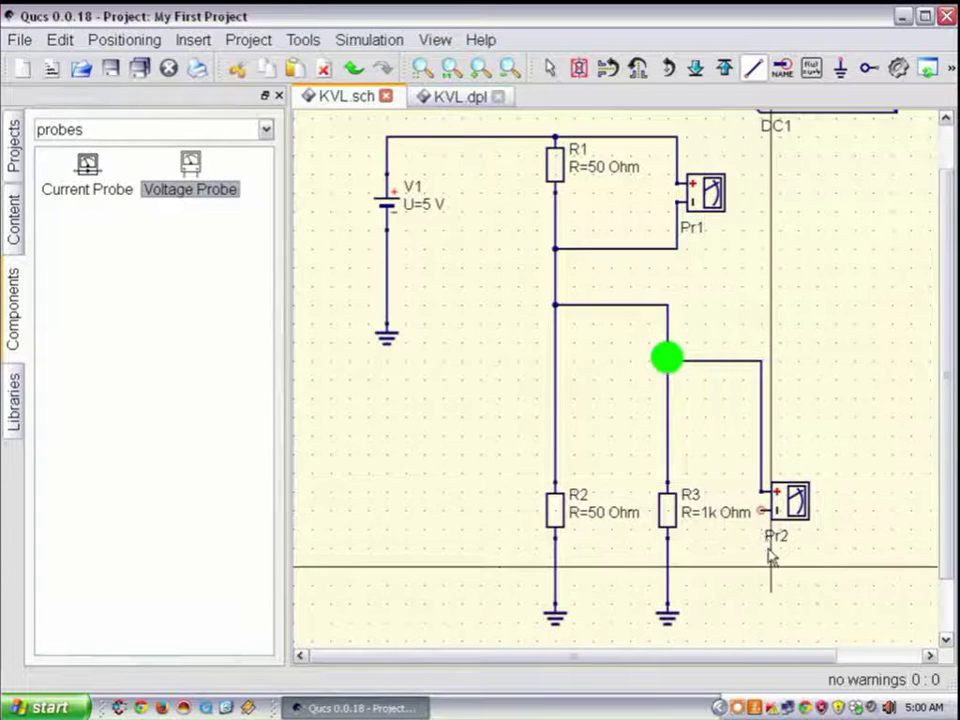
pyautogui.click(760, 513)
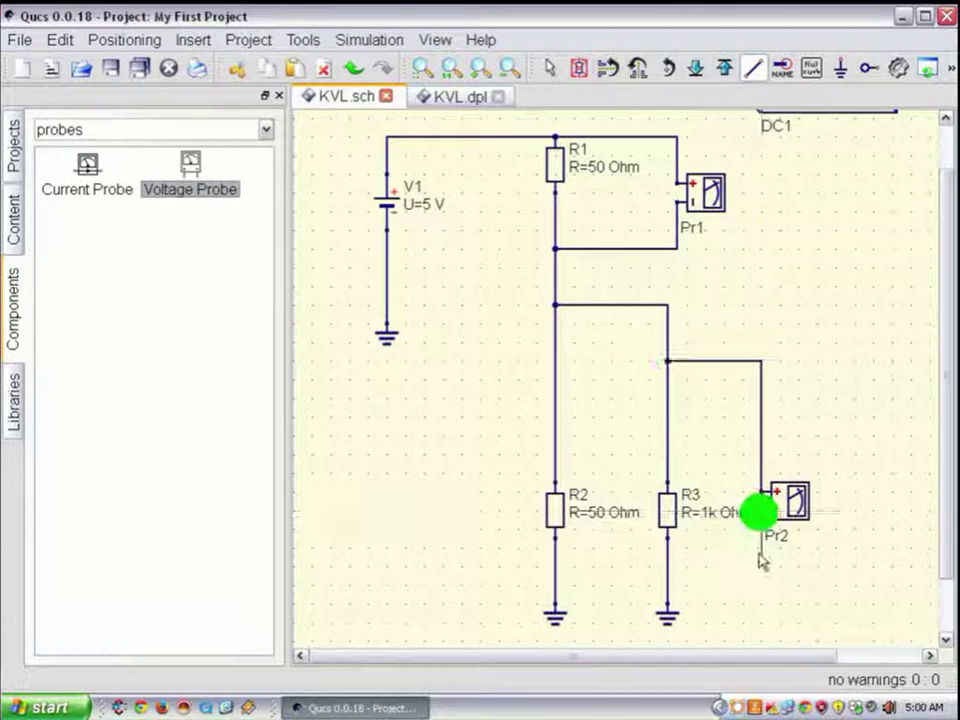
pyautogui.click(667, 565)
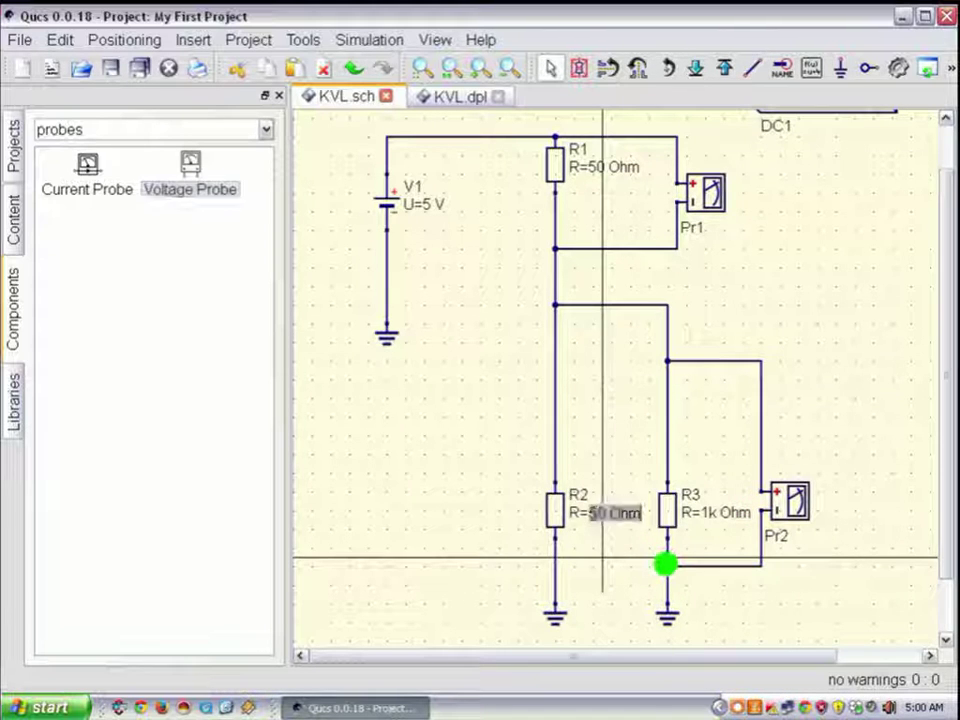
# Set the resistances of R2 and R1 to 1k Ohm each
pyautogui.click(594, 514)
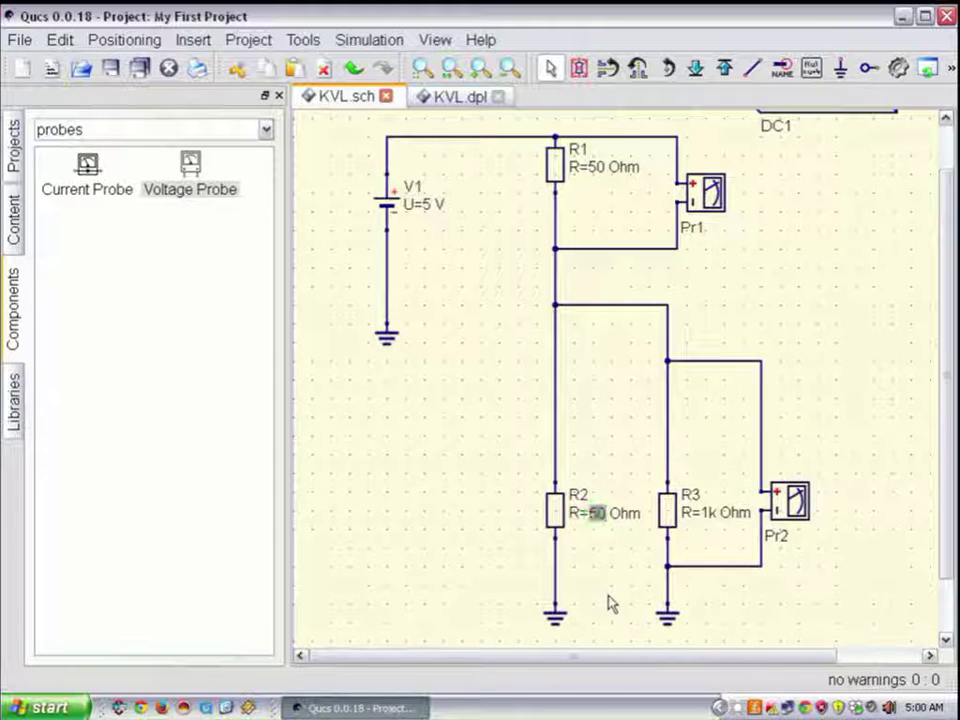
pyautogui.write('1k')
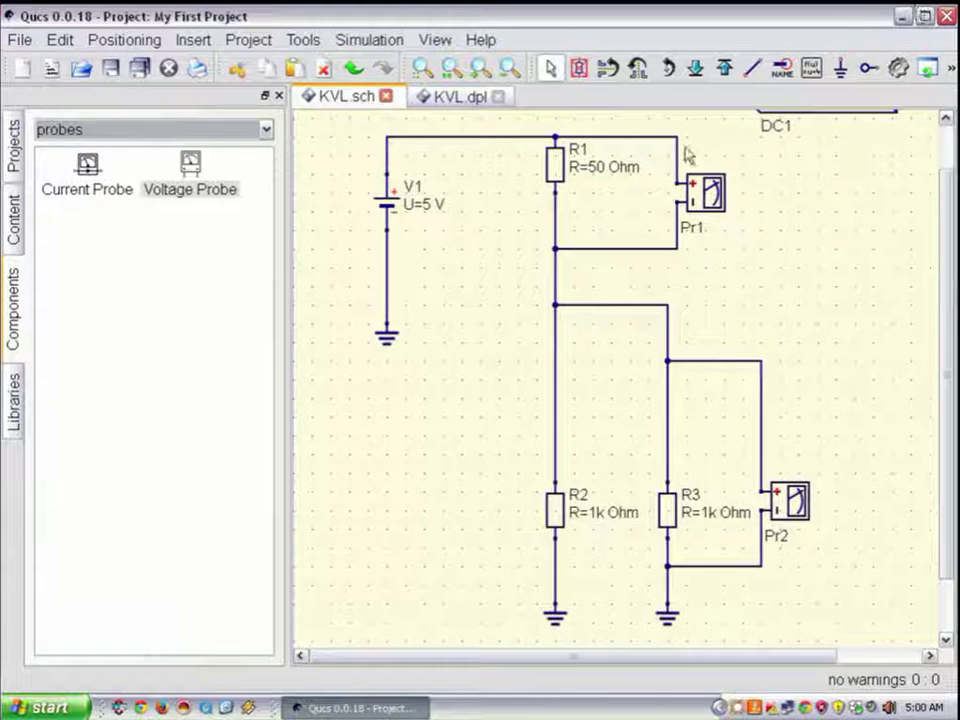
pyautogui.click(594, 169)
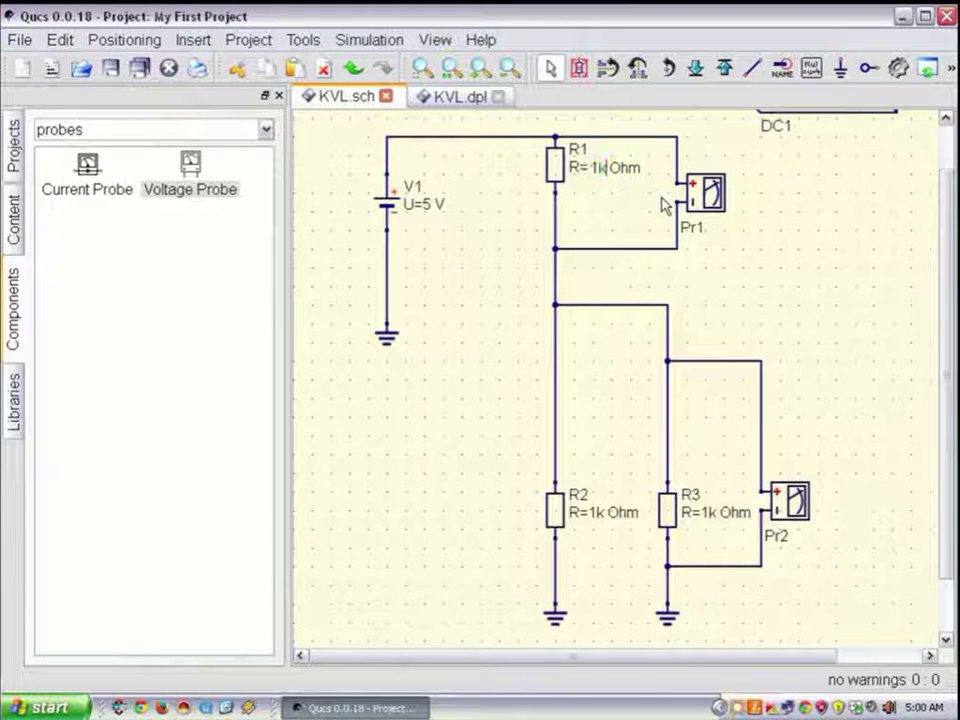
pyautogui.press('Return')
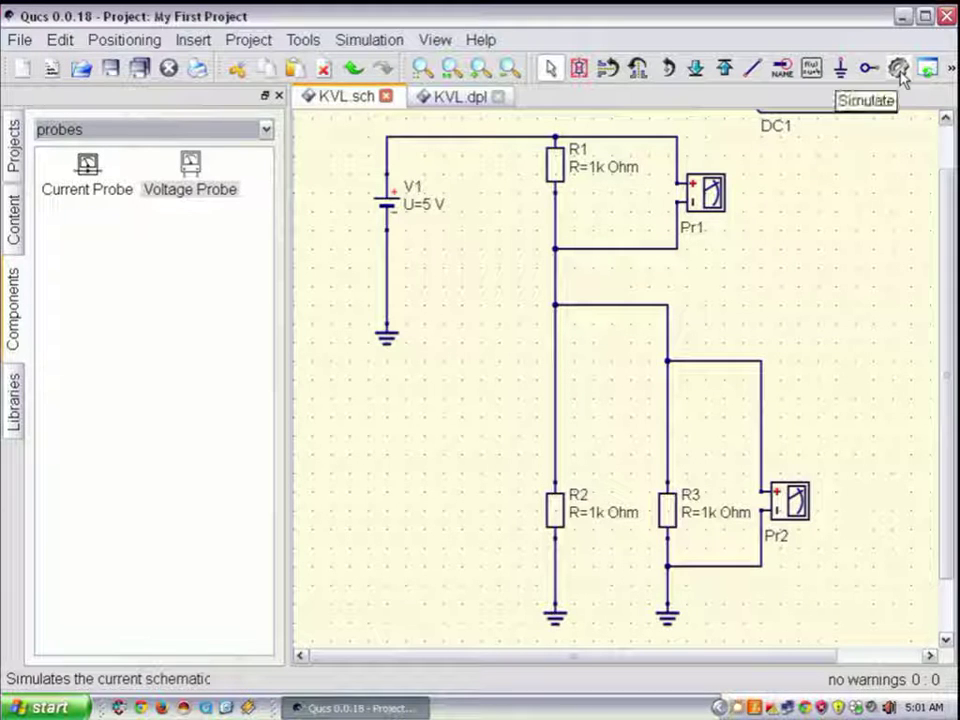
# Run the dc simulation and remove the b.V and V1.I entries from the results table
pyautogui.click(944, 200)
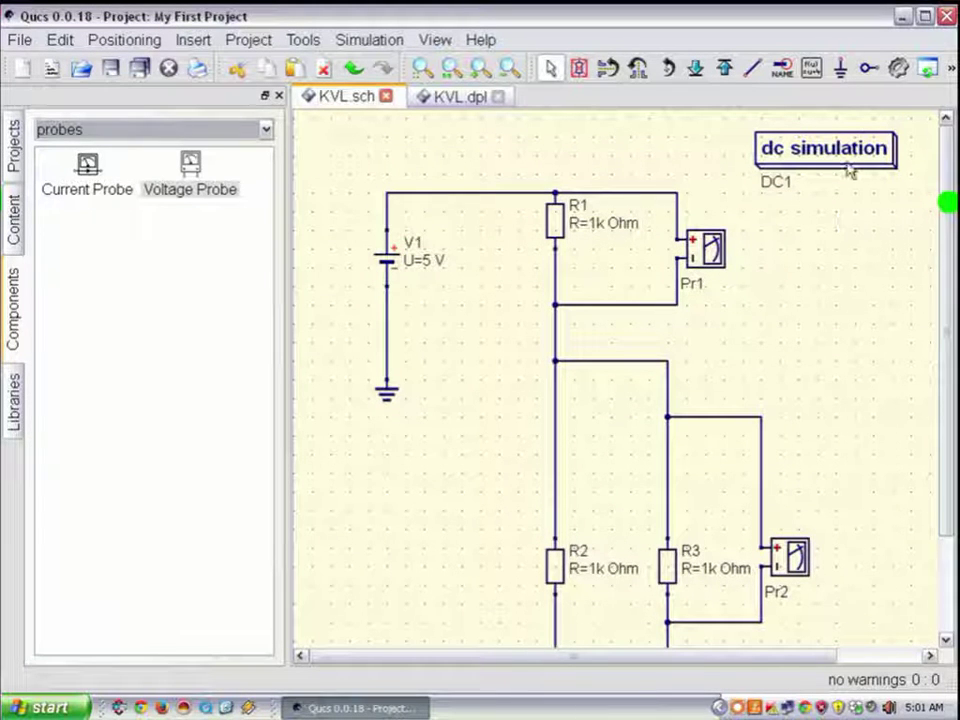
pyautogui.click(897, 70)
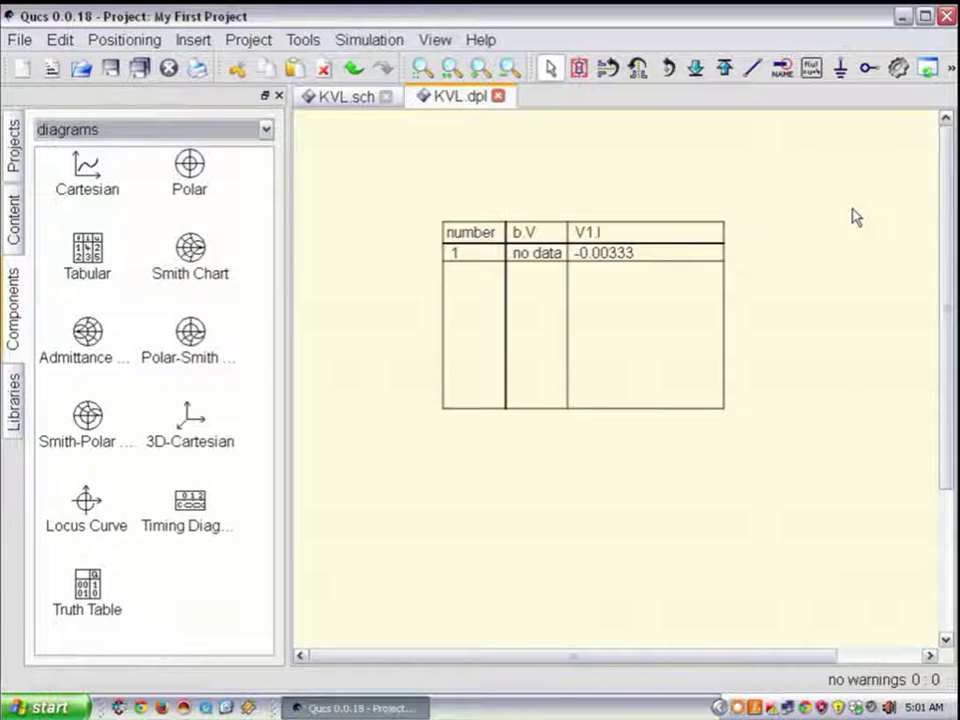
pyautogui.doubleClick(541, 303)
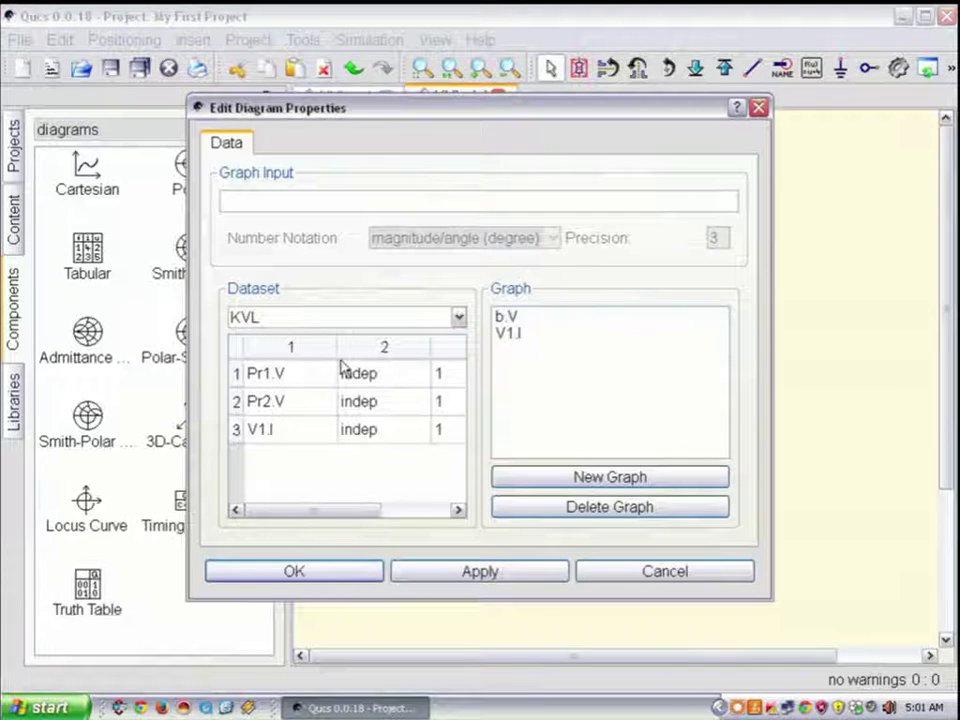
pyautogui.click(515, 325)
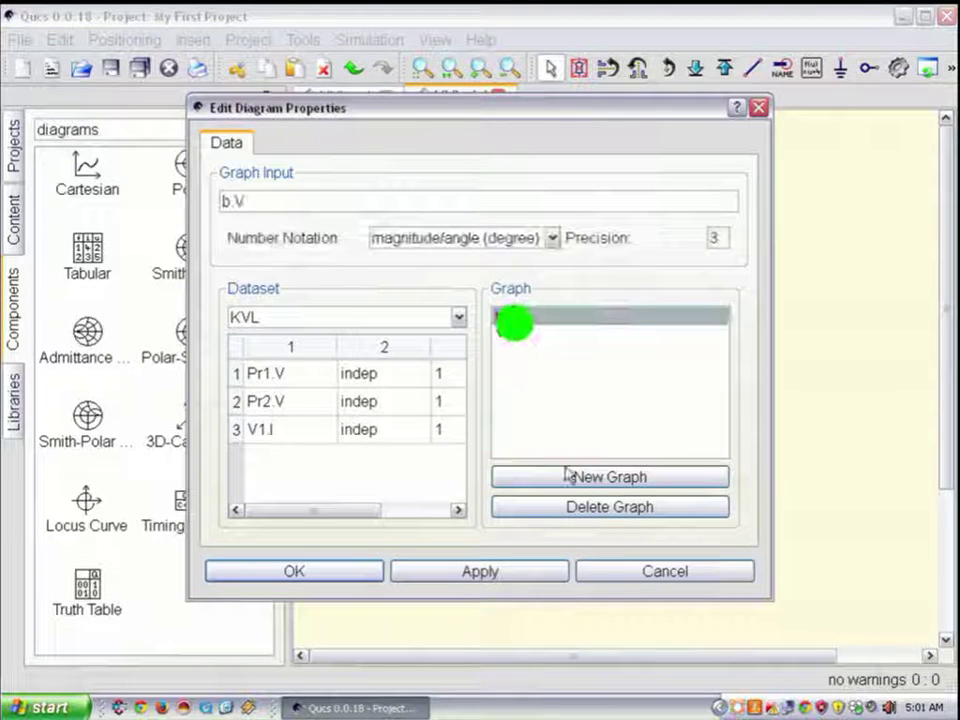
pyautogui.click(570, 512)
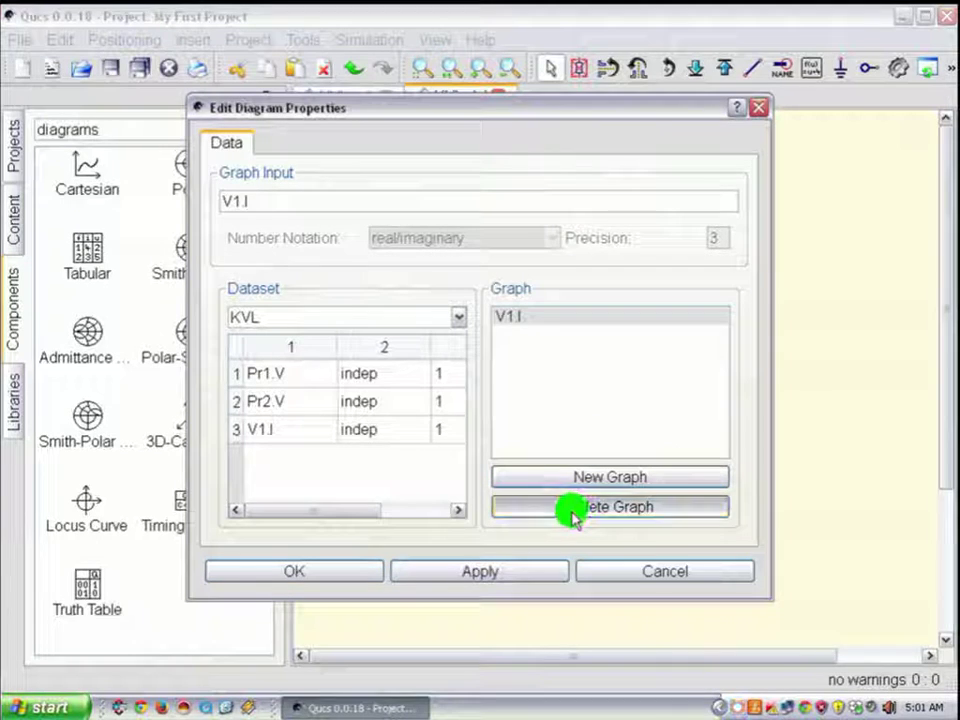
pyautogui.click(573, 512)
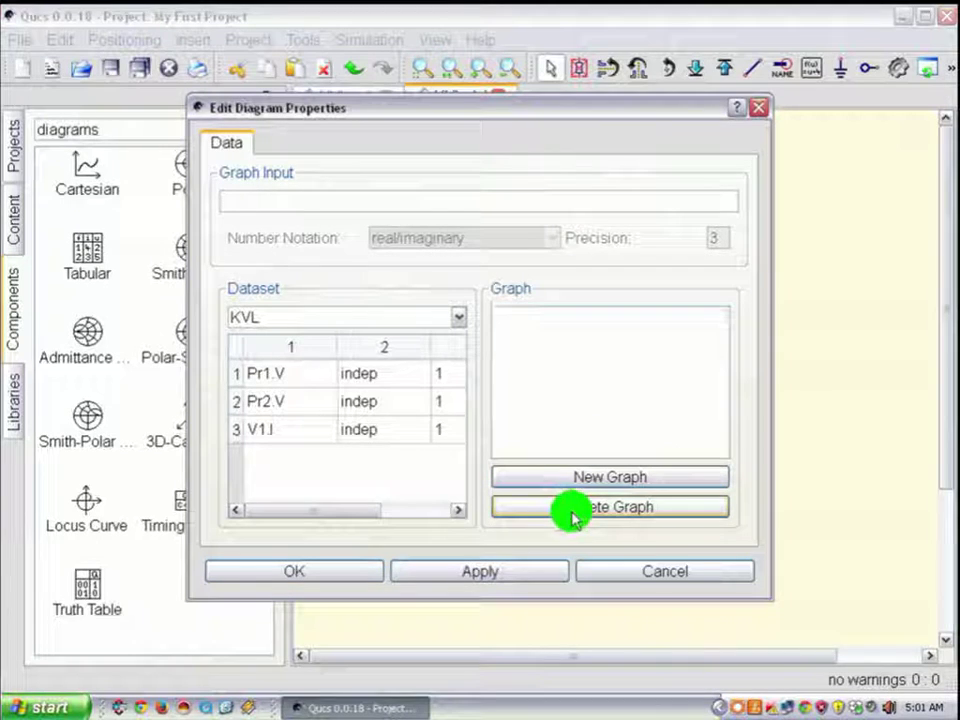
# Add Pr1.V and Pr2.V to the results table and narrow the table to fit its columns
pyautogui.click(290, 380)
pyautogui.doubleClick(291, 385)
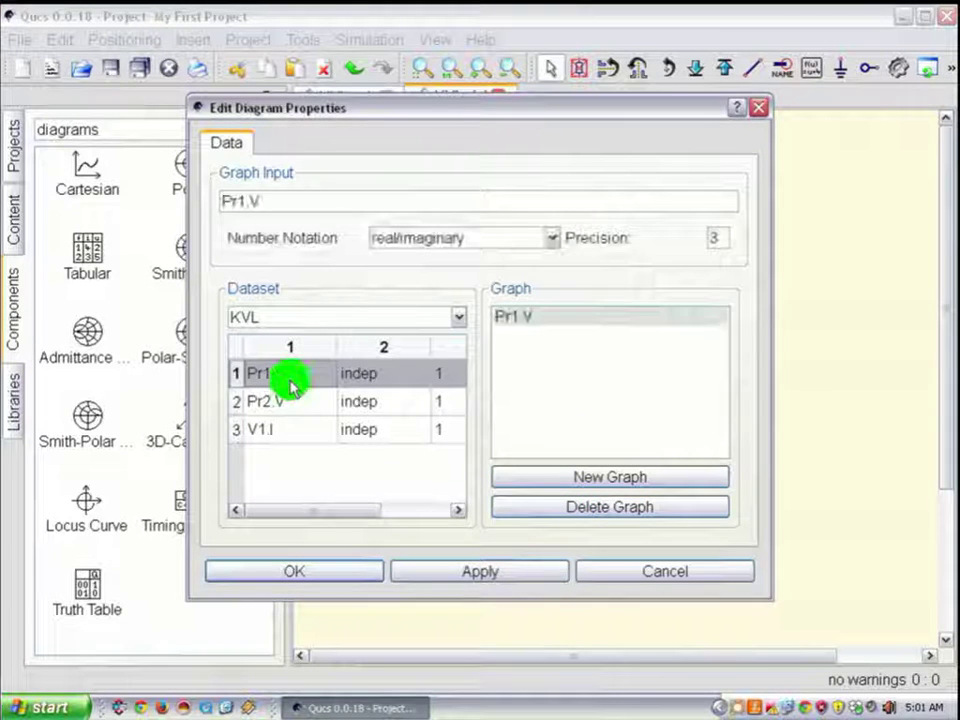
pyautogui.doubleClick(283, 410)
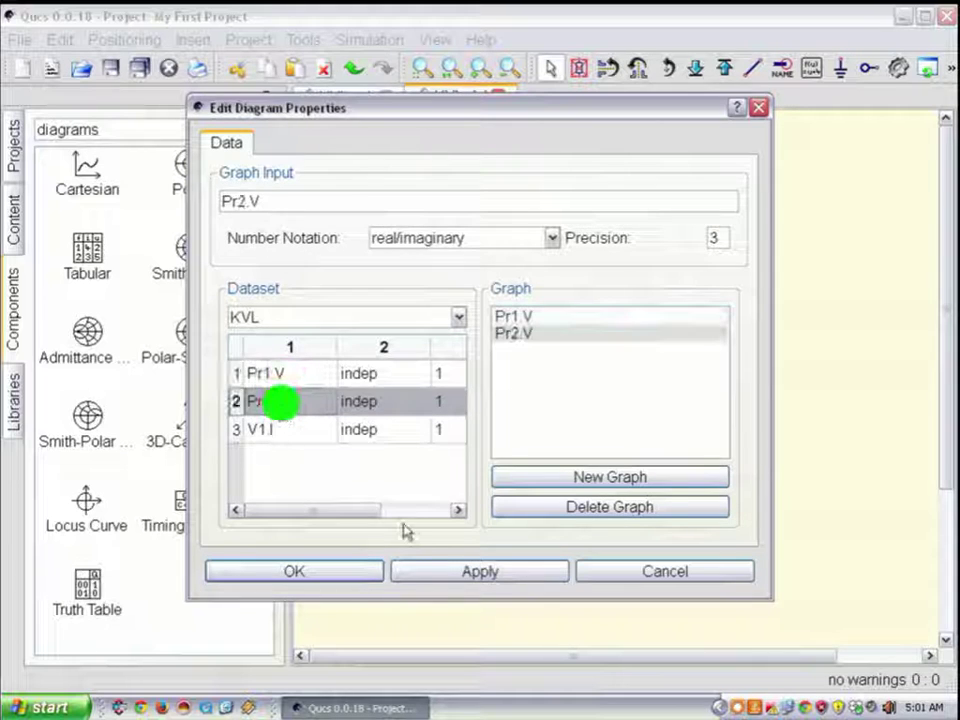
pyautogui.click(479, 572)
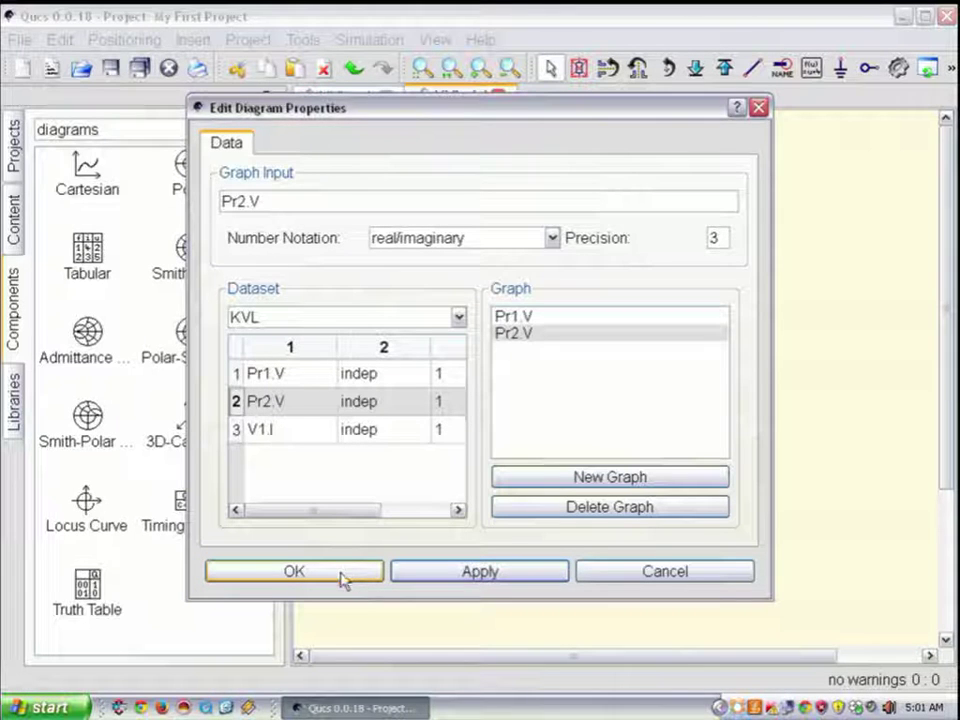
pyautogui.click(343, 572)
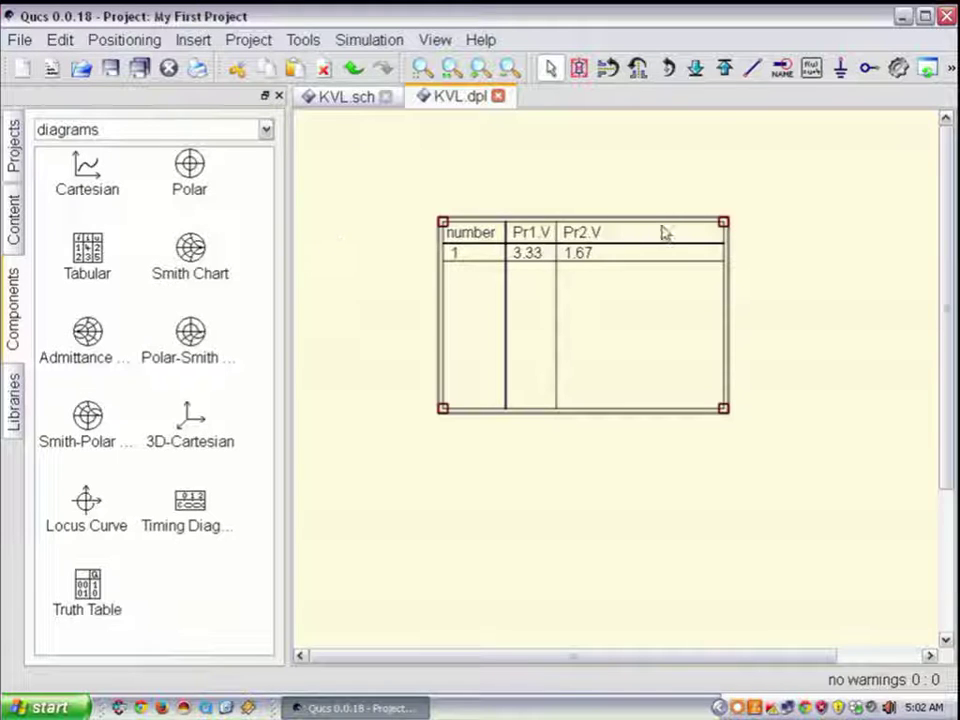
pyautogui.moveTo(723, 228); pyautogui.dragTo(626, 231)
pyautogui.click(748, 222)
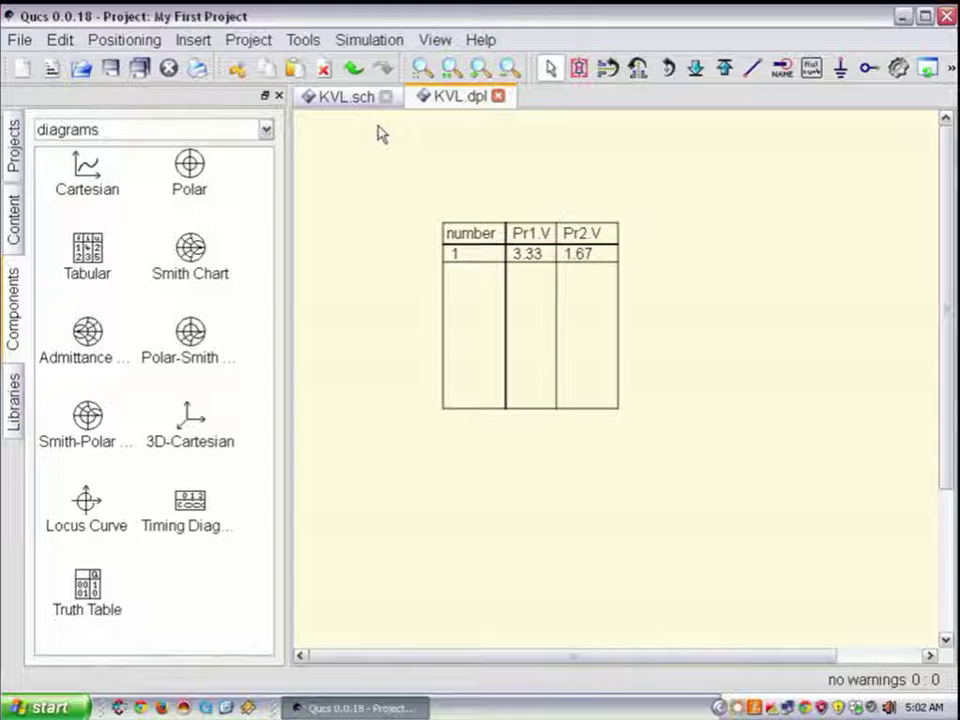
# Create a blank schematic and copy the whole circuit from KVL.sch, leaving out the dc simulation block
pyautogui.click(22, 70)
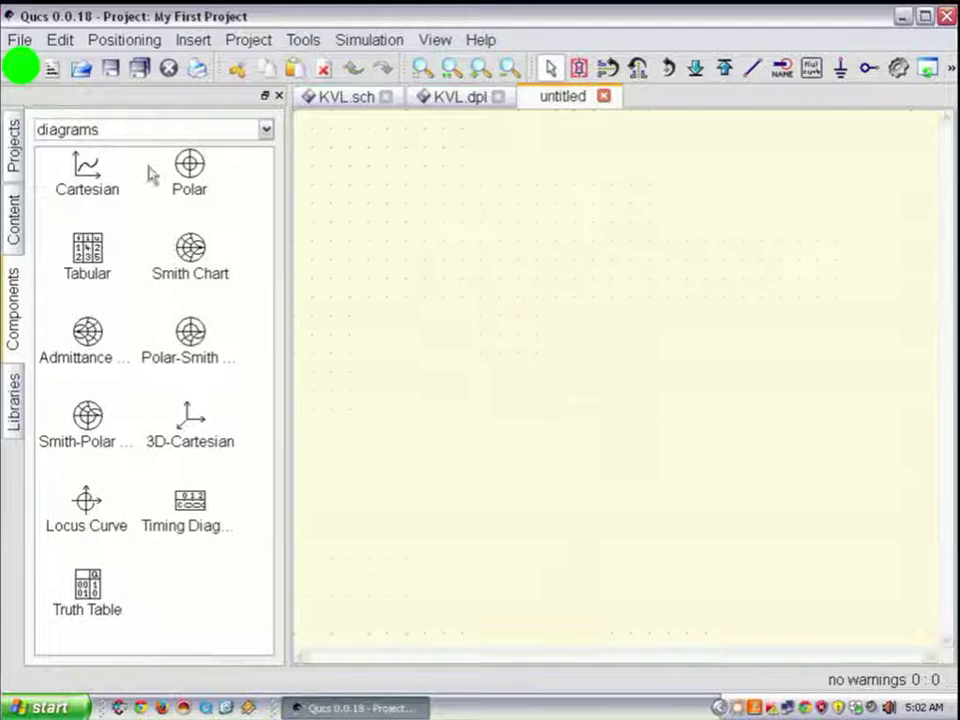
pyautogui.click(347, 100)
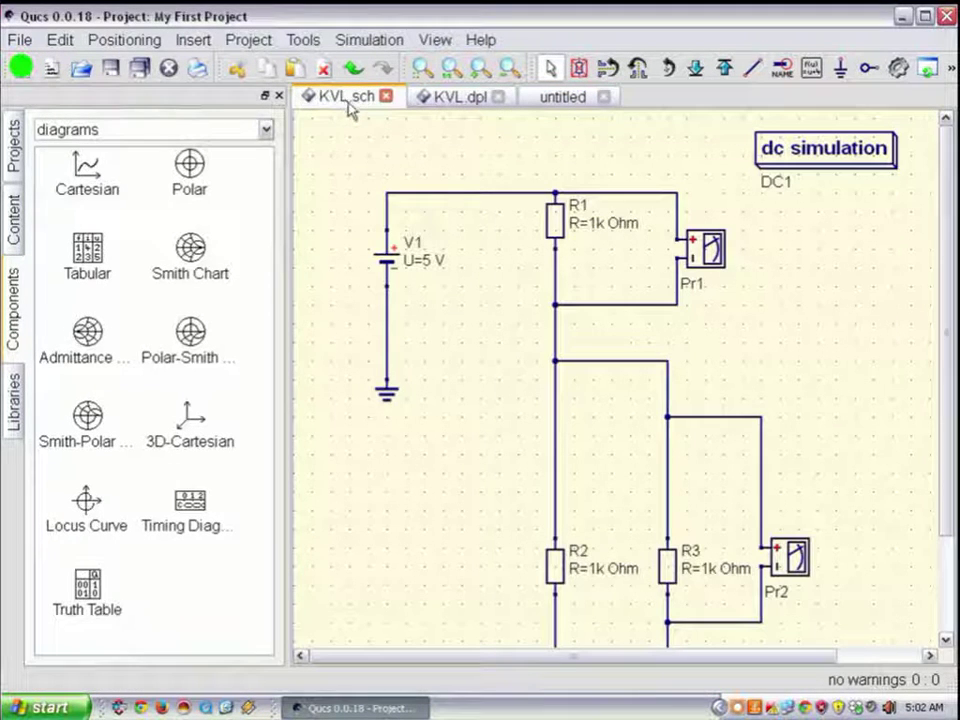
pyautogui.click(345, 176)
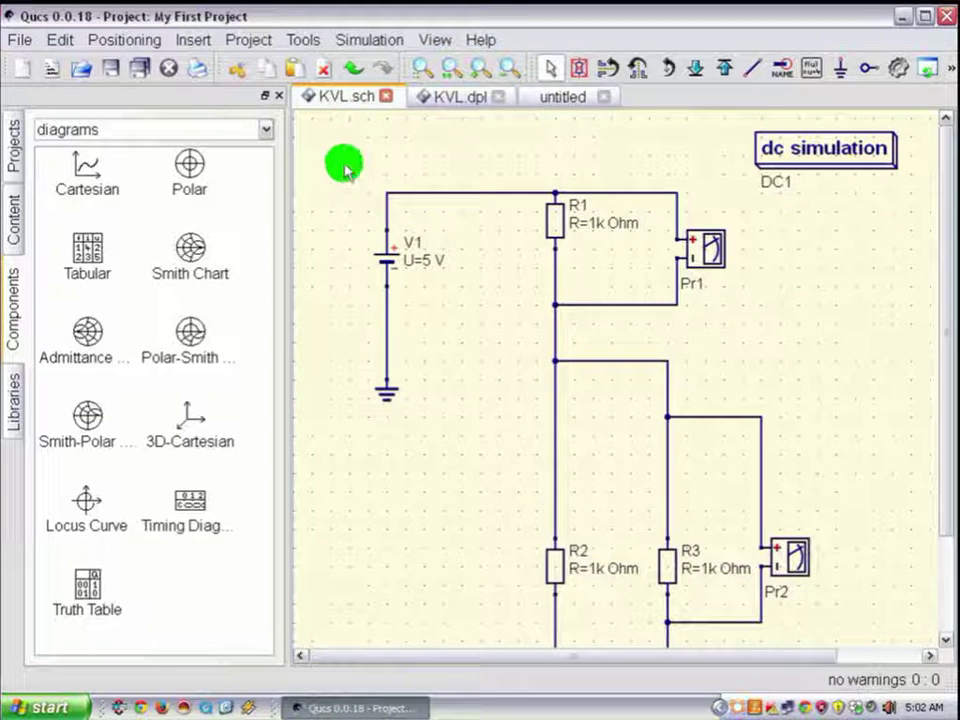
pyautogui.moveTo(348, 164); pyautogui.dragTo(838, 650)
pyautogui.scroll(-4, 905, 535)
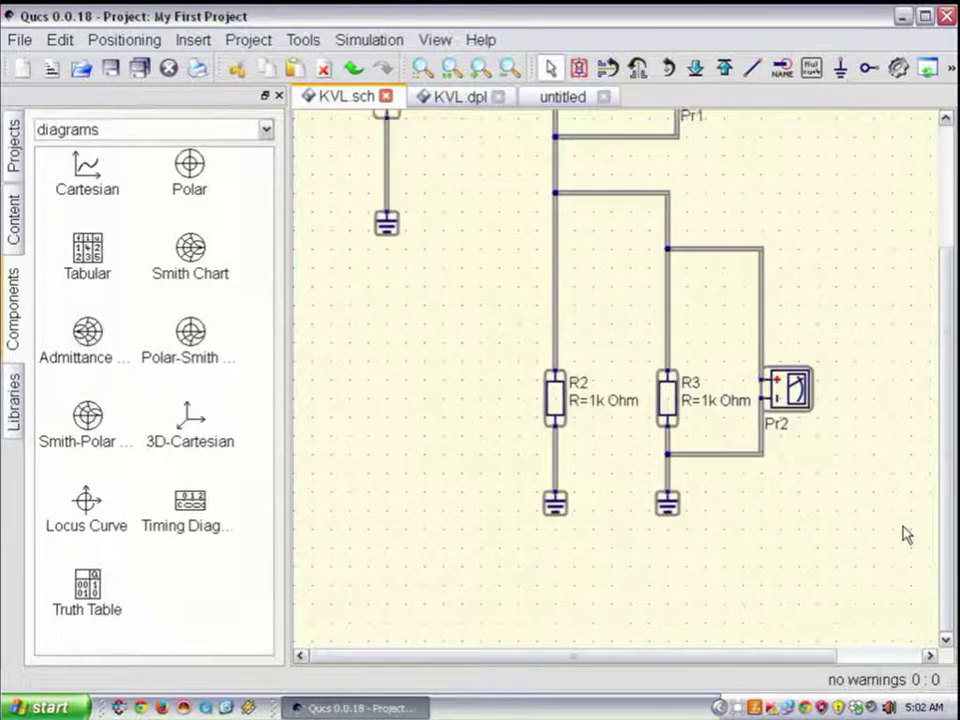
pyautogui.scroll(5, 904, 527)
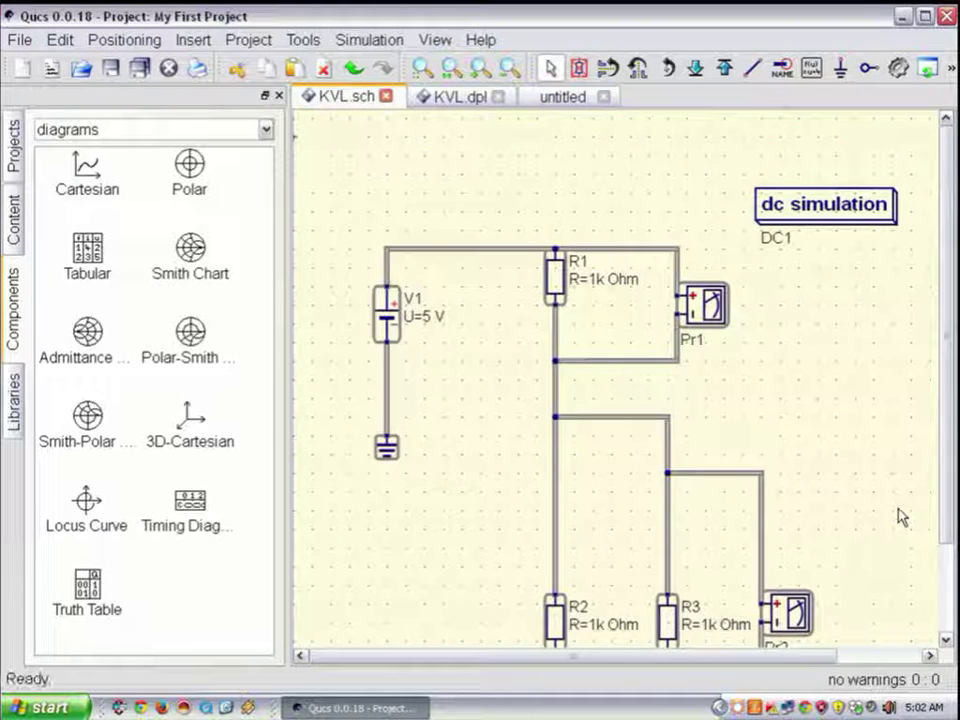
pyautogui.click(898, 510)
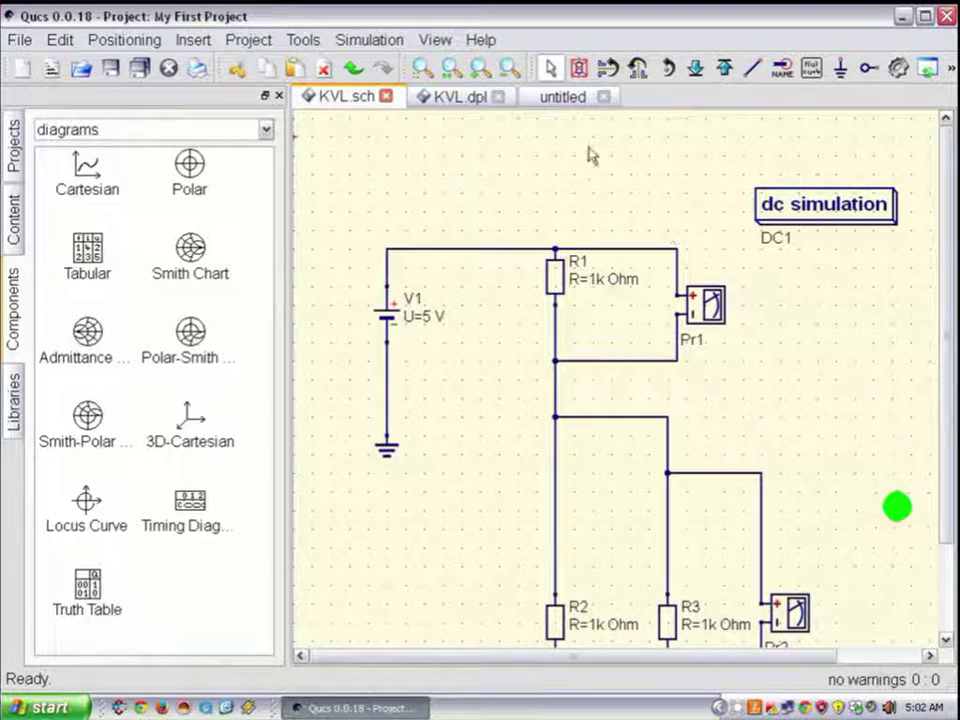
# Paste the copied circuit once into the untitled schematic
pyautogui.click(566, 96)
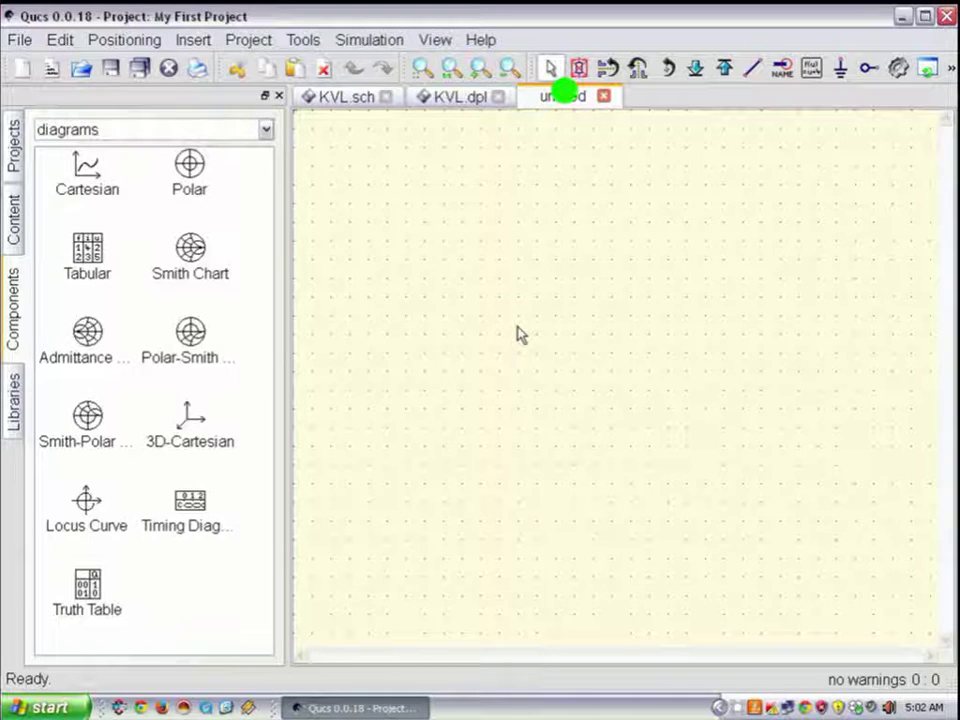
pyautogui.hotkey('ctrl', 'v')
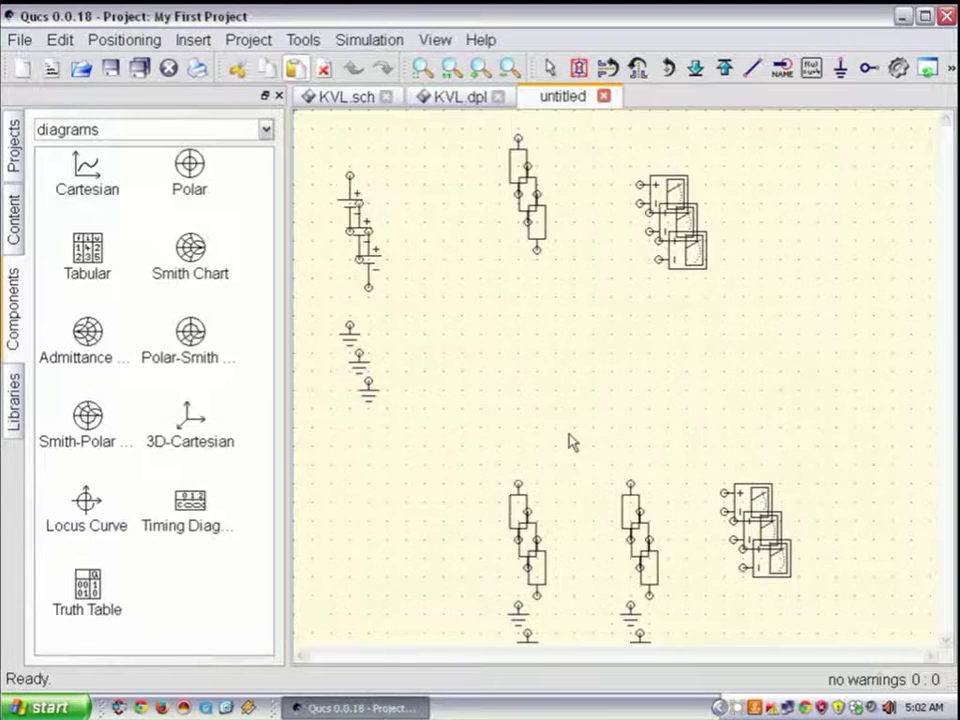
pyautogui.click(576, 411)
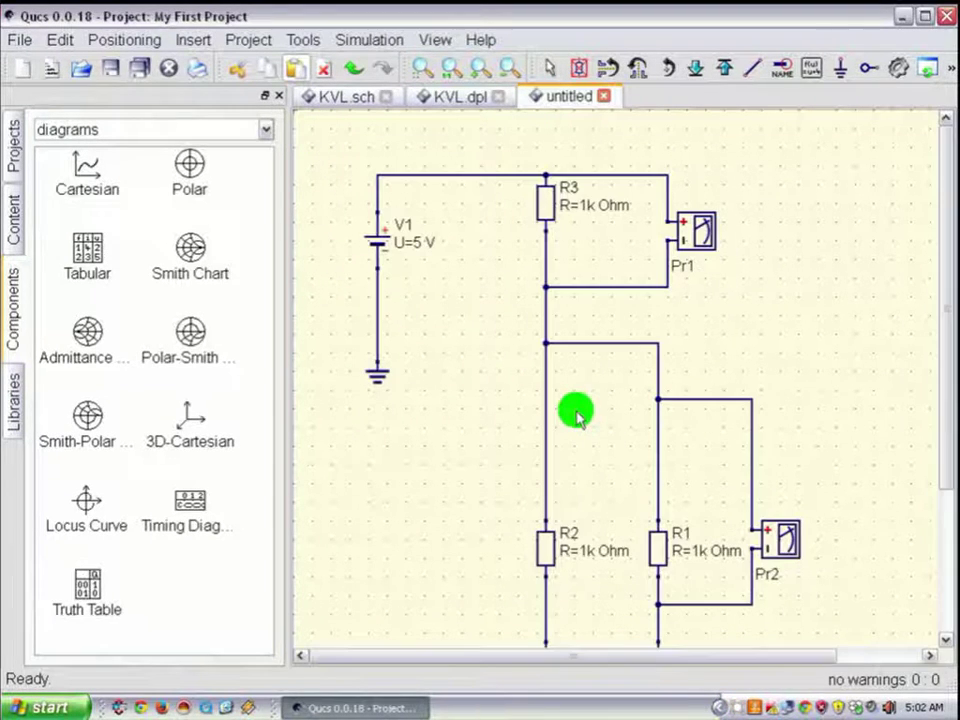
# Paste a second copy of the circuit over the first, abandon a third copy, and undo the extra paste
pyautogui.hotkey('ctrl', 'v')
pyautogui.click(445, 441)
pyautogui.hotkey('ctrl', 'v')
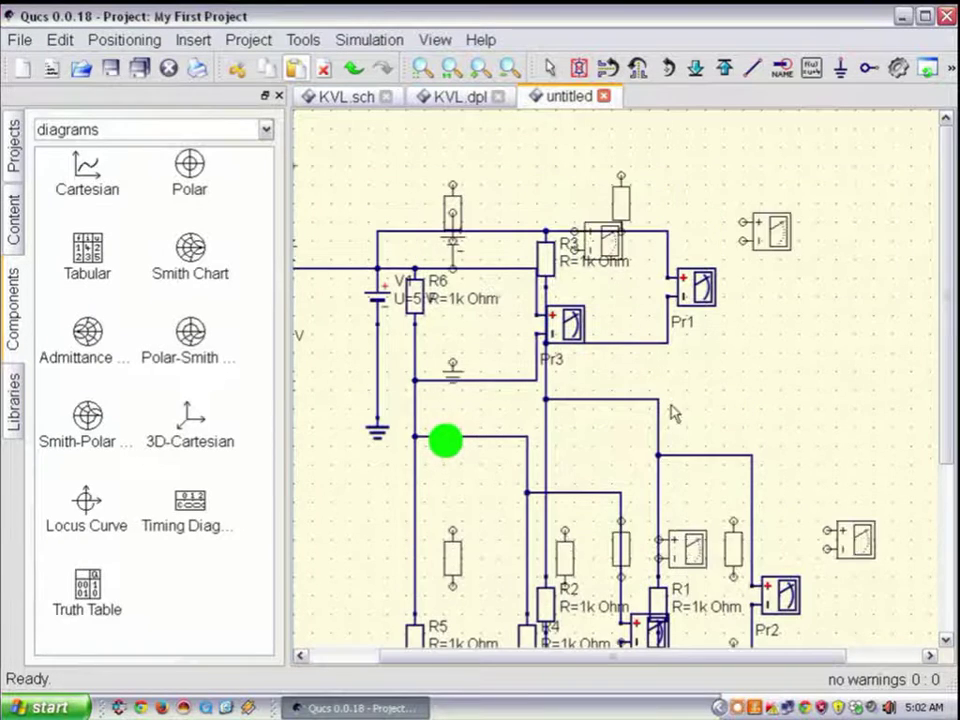
pyautogui.press('Escape')
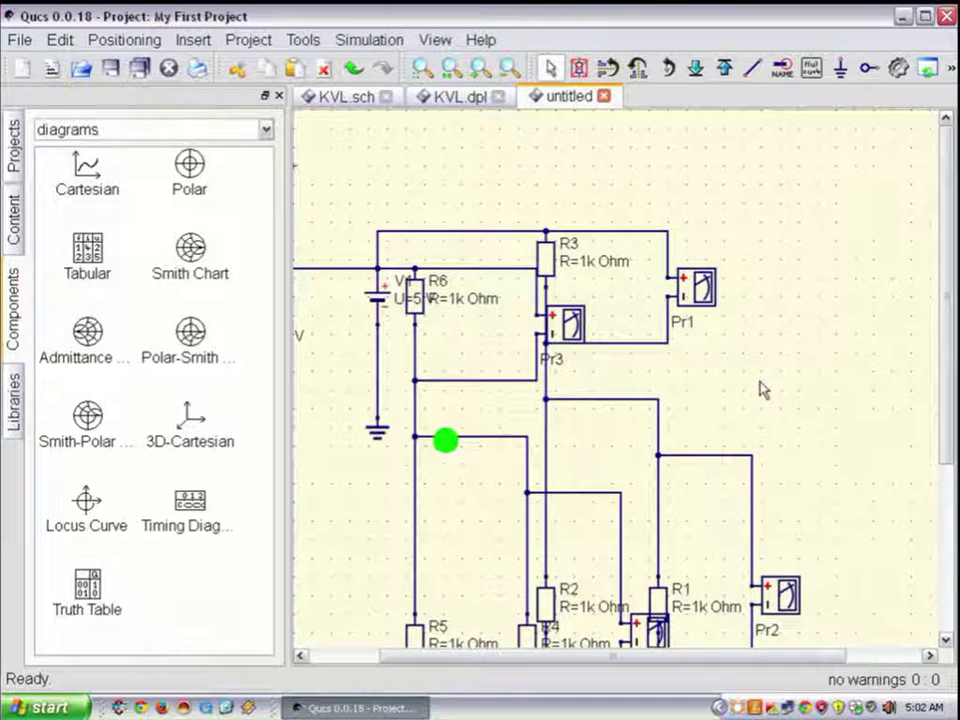
pyautogui.hotkey('ctrl', 'z')
# Delete voltage probe Pr1 and the wire joining its positive terminal to R3's upper end in the untitled schematic
pyautogui.scroll(-3, 760, 390)
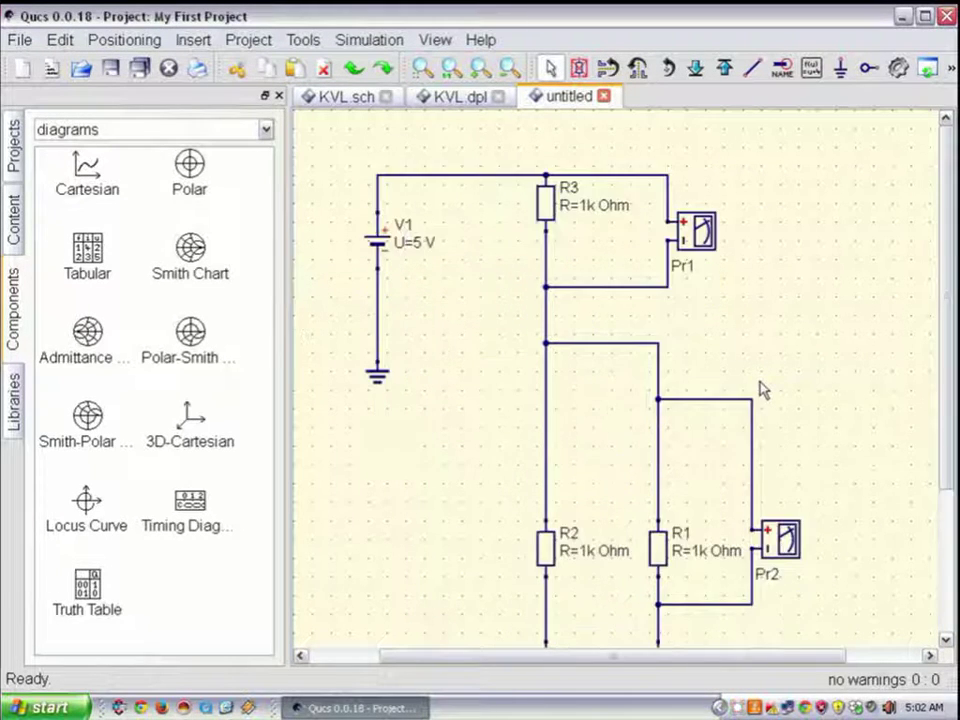
pyautogui.scroll(3, 760, 390)
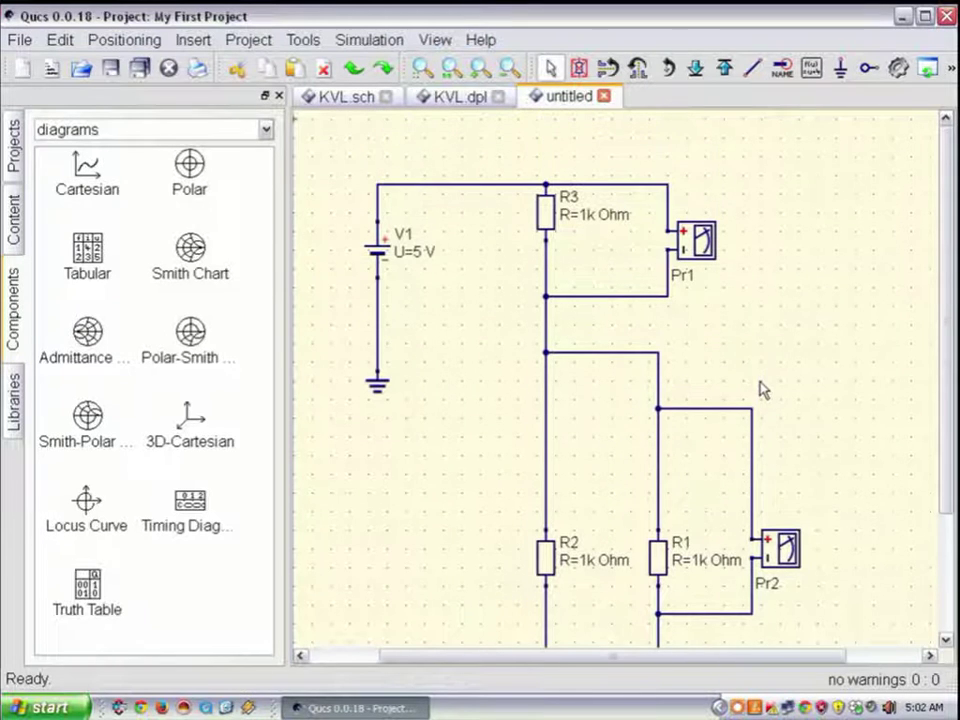
pyautogui.click(698, 250)
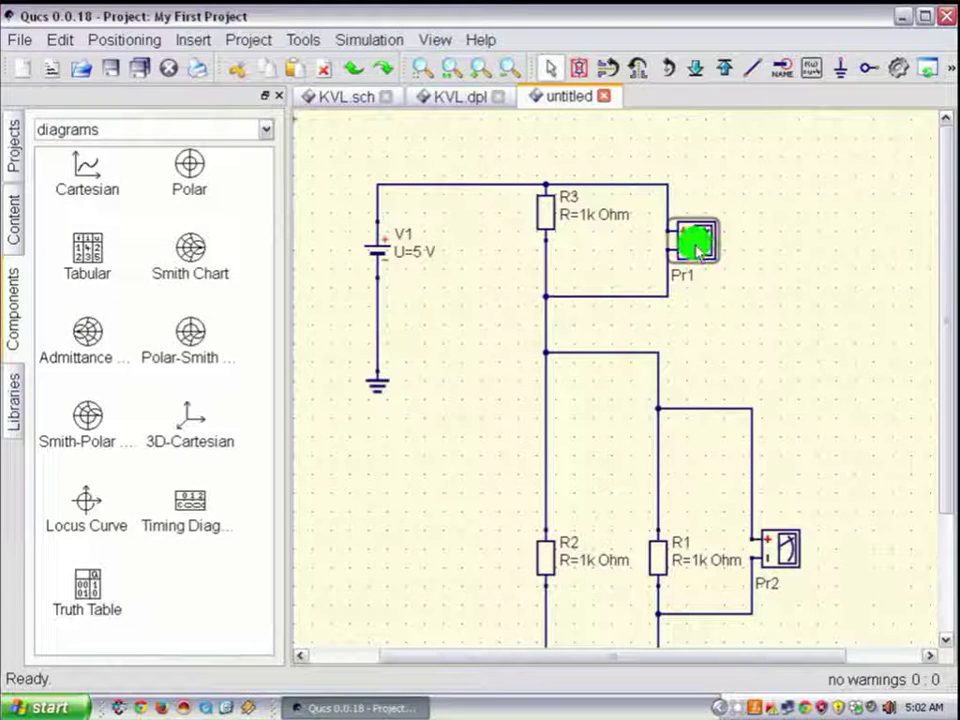
pyautogui.press('Delete')
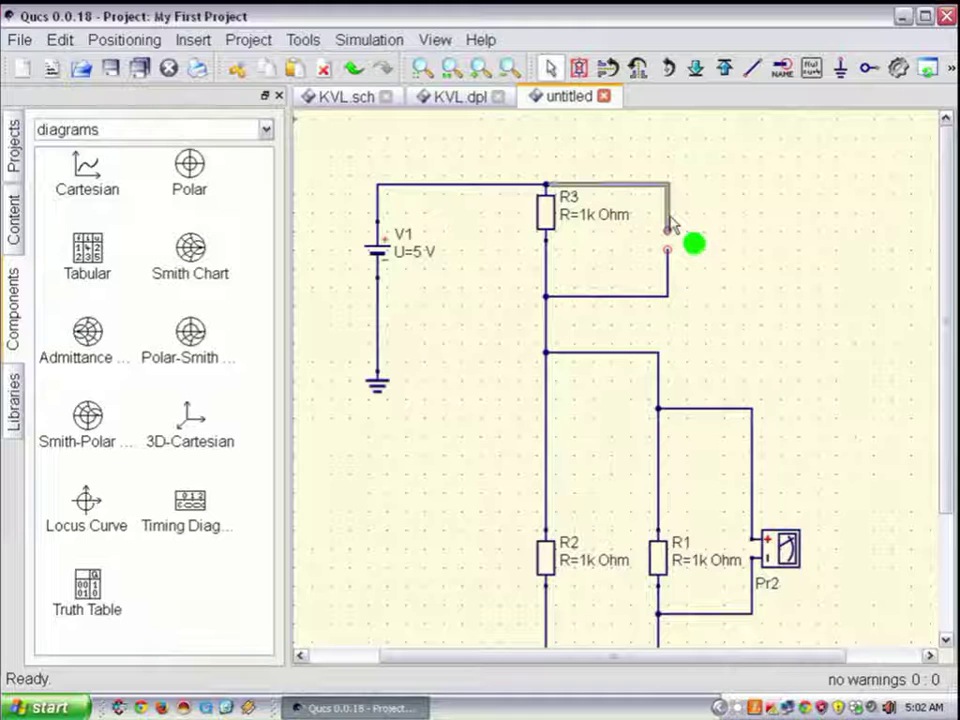
pyautogui.click(670, 218)
pyautogui.press('Delete')
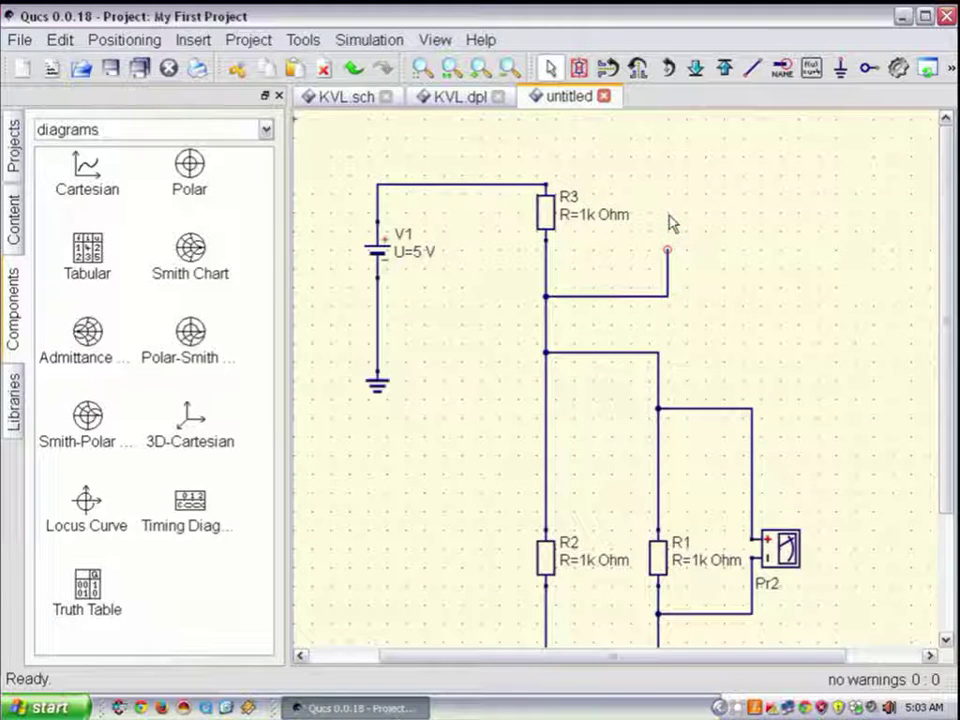
# Delete Pr1's horizontal branch wire below R3, the wires joining R3 to R1's upper end, and the wires to Pr2's positive terminal
pyautogui.press('Delete')
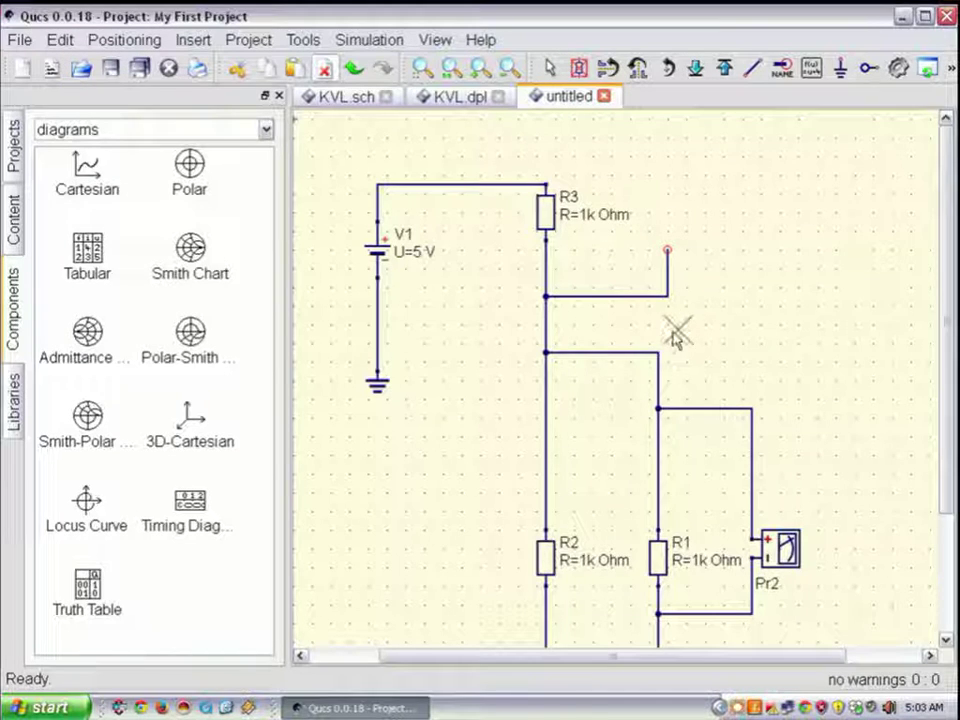
pyautogui.click(620, 298)
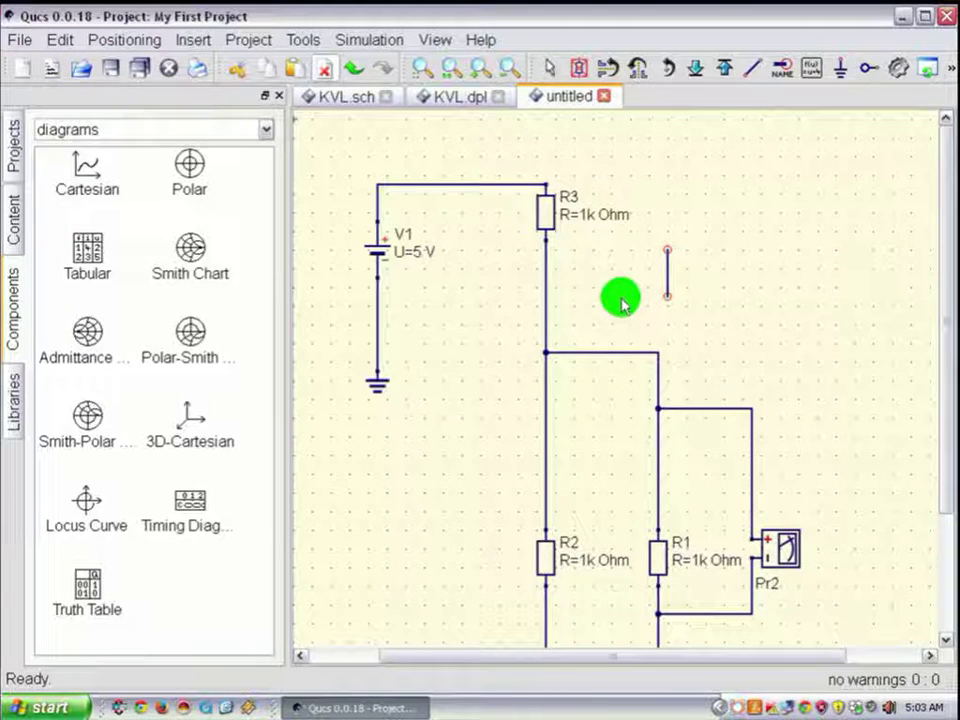
pyautogui.click(624, 354)
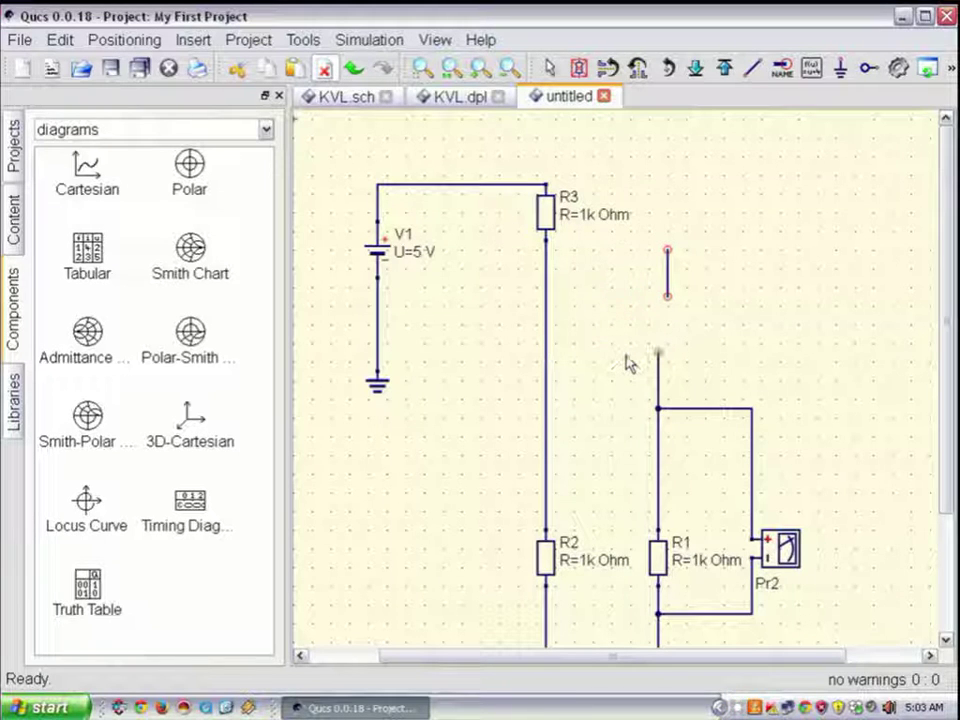
pyautogui.click(690, 408)
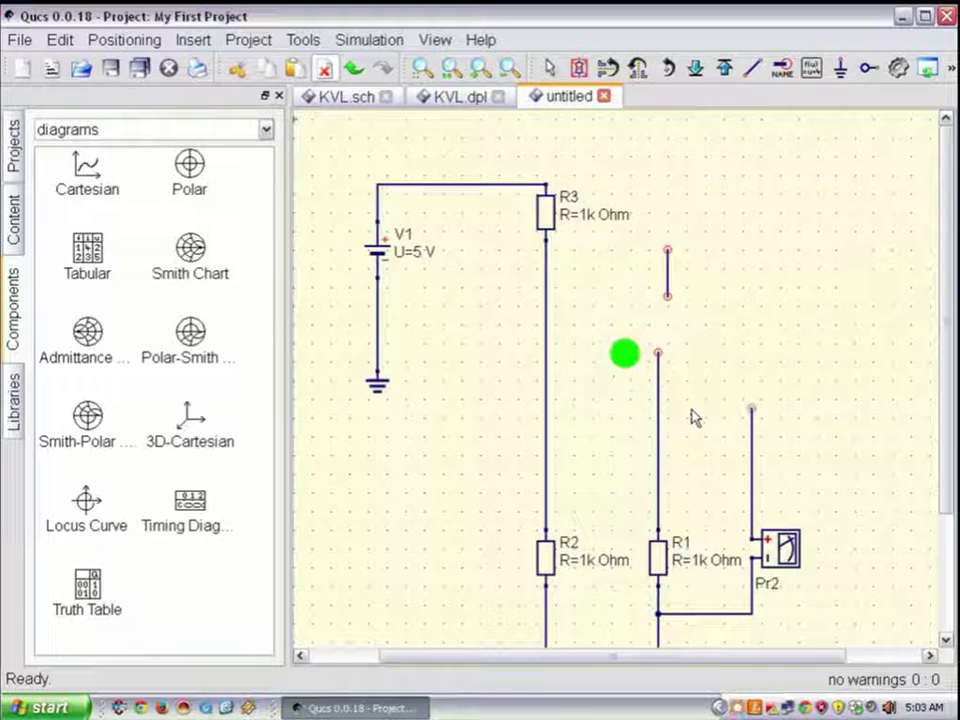
pyautogui.click(660, 401)
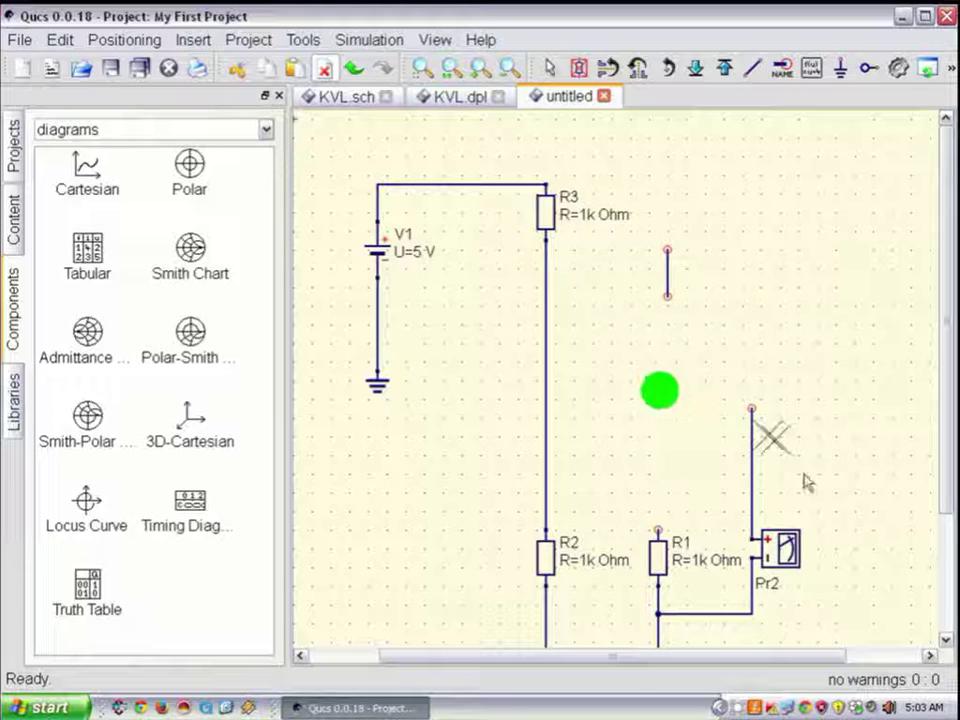
pyautogui.click(750, 470)
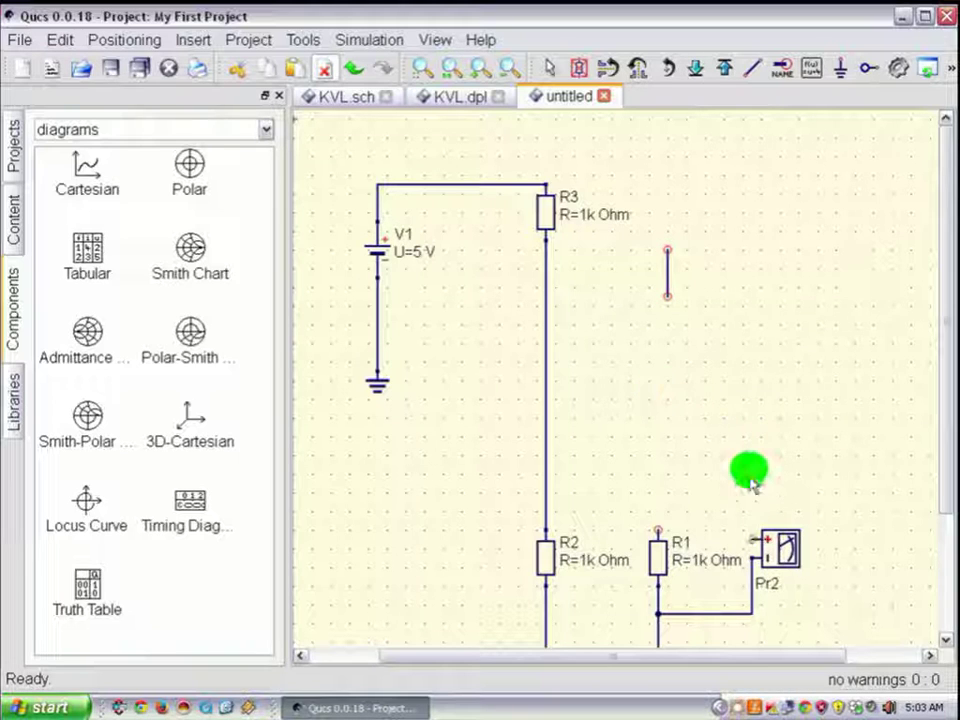
# Delete voltage probe Pr2 and the wires joining its negative terminal to R1's lower end
pyautogui.click(780, 550)
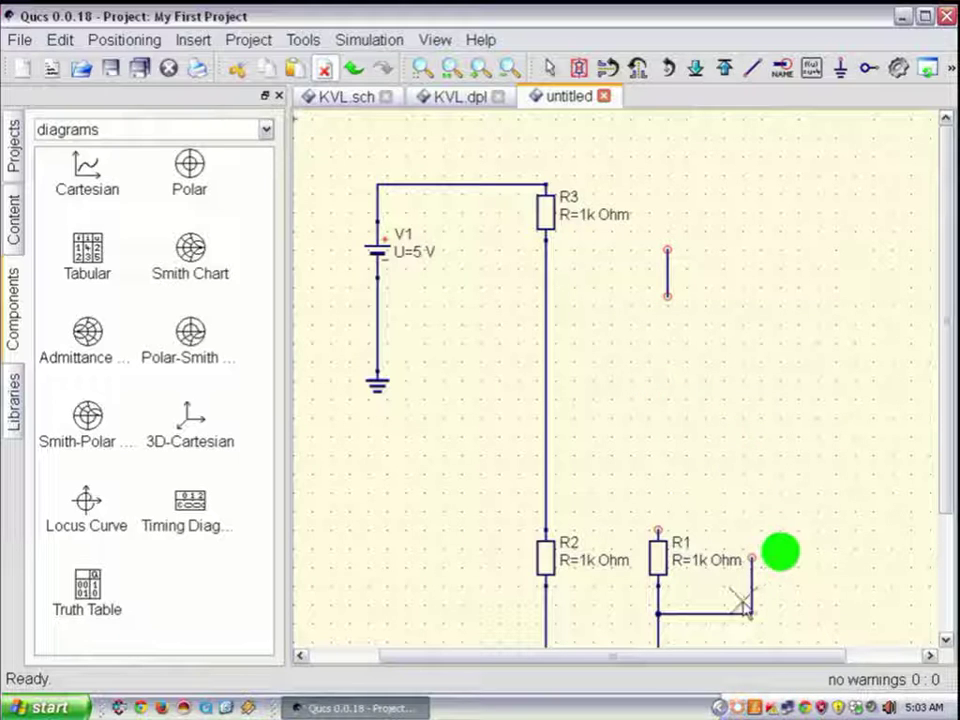
pyautogui.click(742, 602)
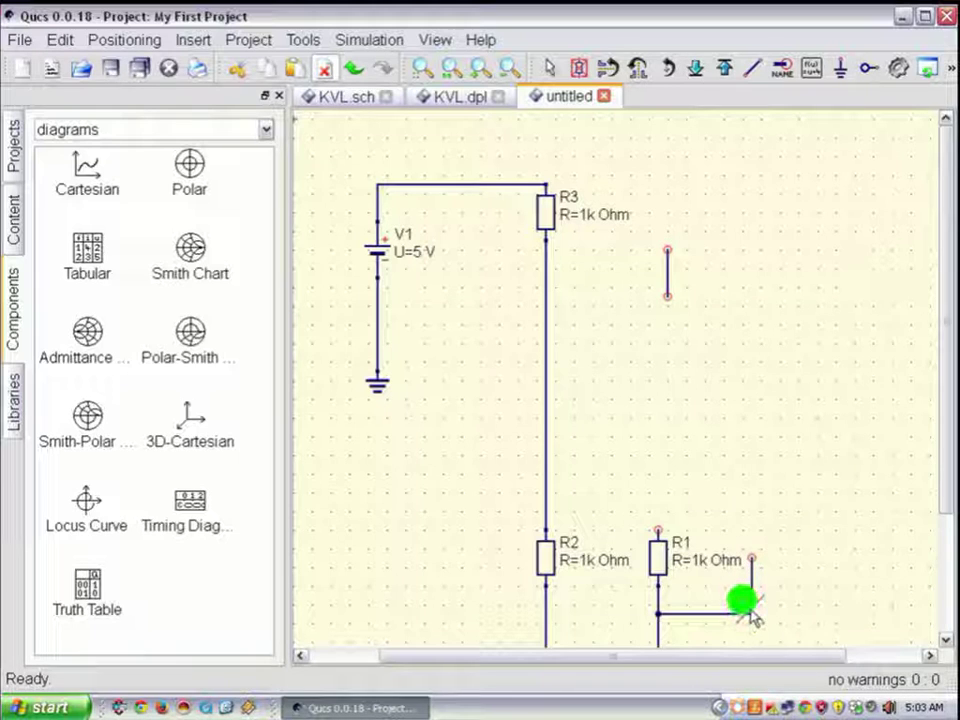
pyautogui.click(749, 611)
pyautogui.click(727, 613)
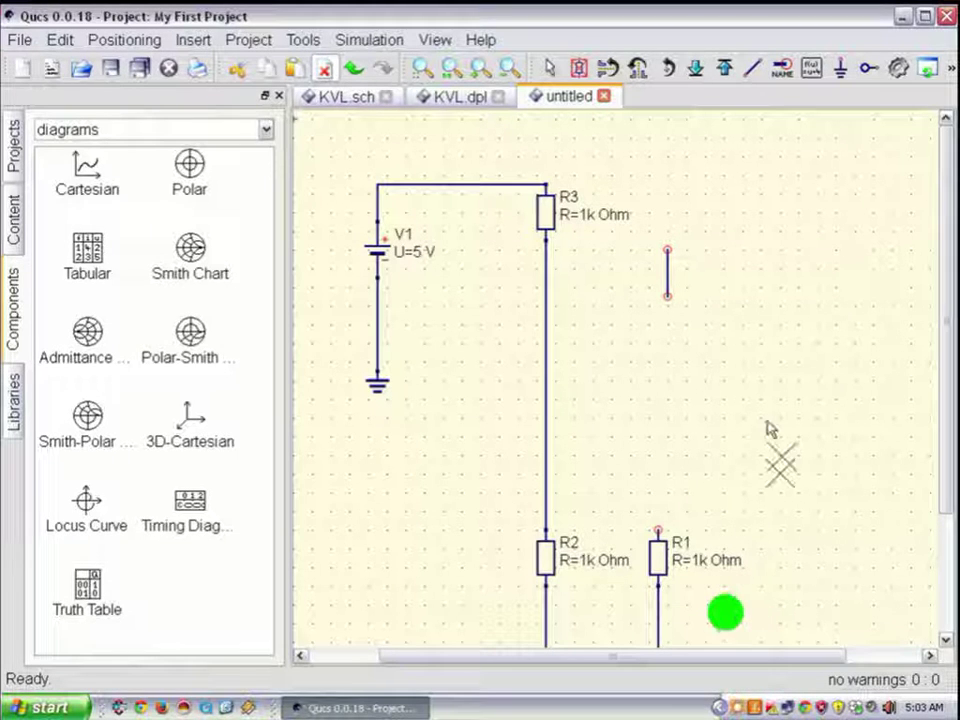
pyautogui.press('Escape')
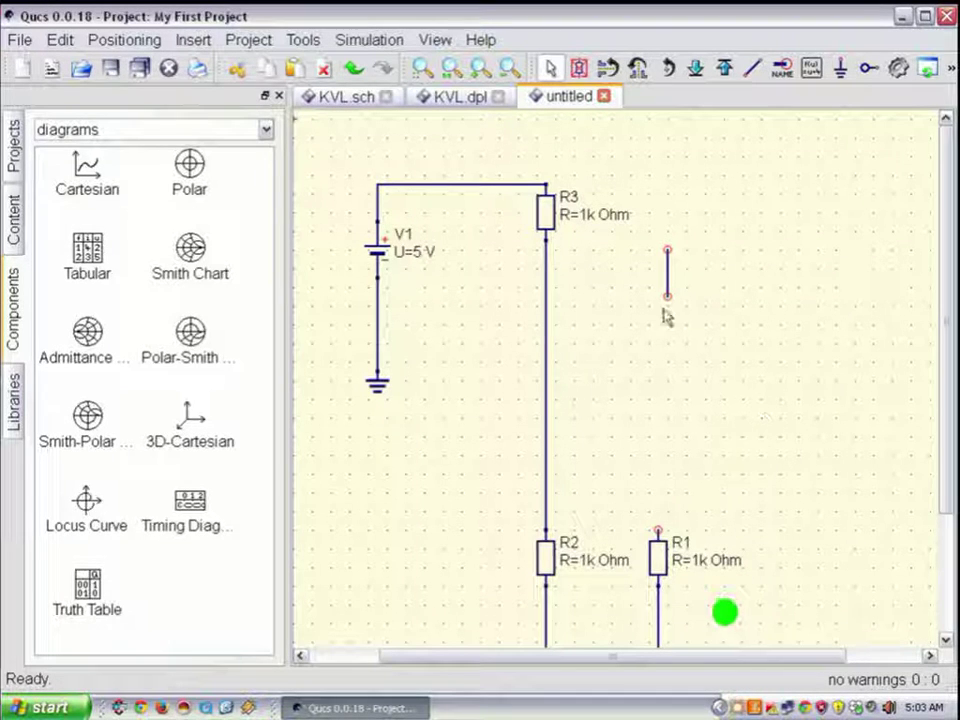
# Delete the stray vertical wire segment left over from Pr1's negative connection beside R3
pyautogui.press('Delete')
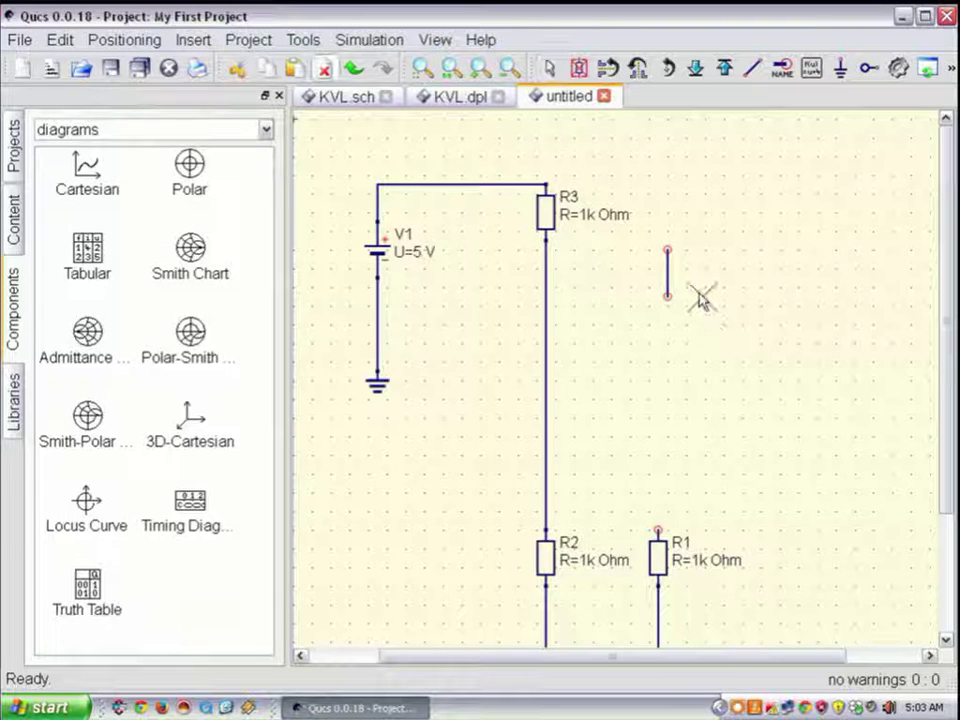
pyautogui.click(669, 278)
pyautogui.rightClick(666, 272)
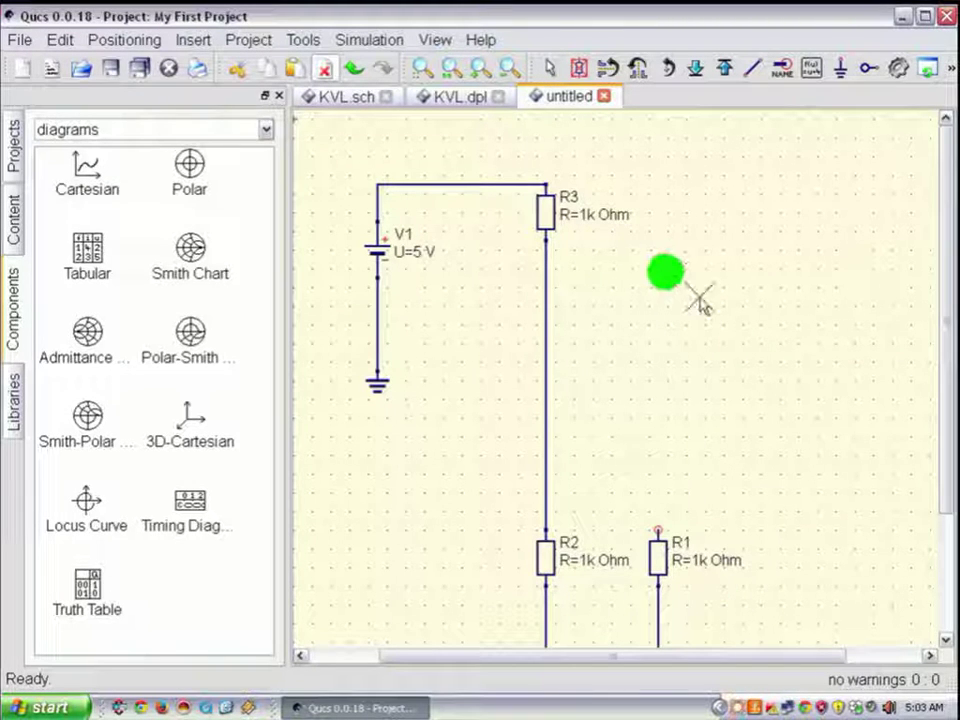
# Wire R1's upper end to the vertical line between R3 and R2, using one right-angle bend
pyautogui.click(751, 66)
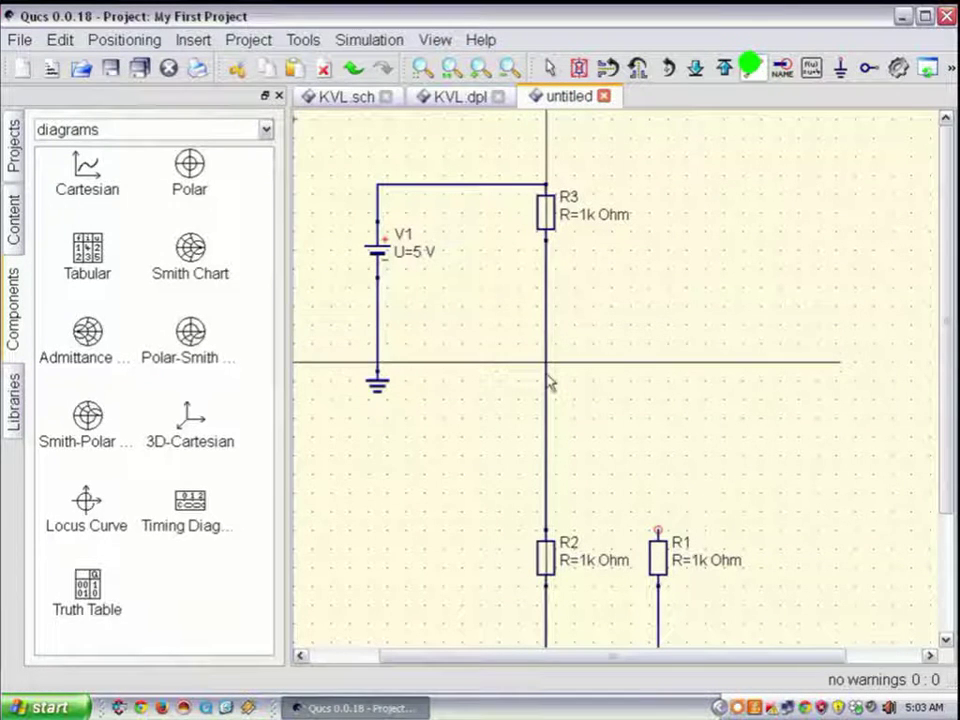
pyautogui.click(546, 380)
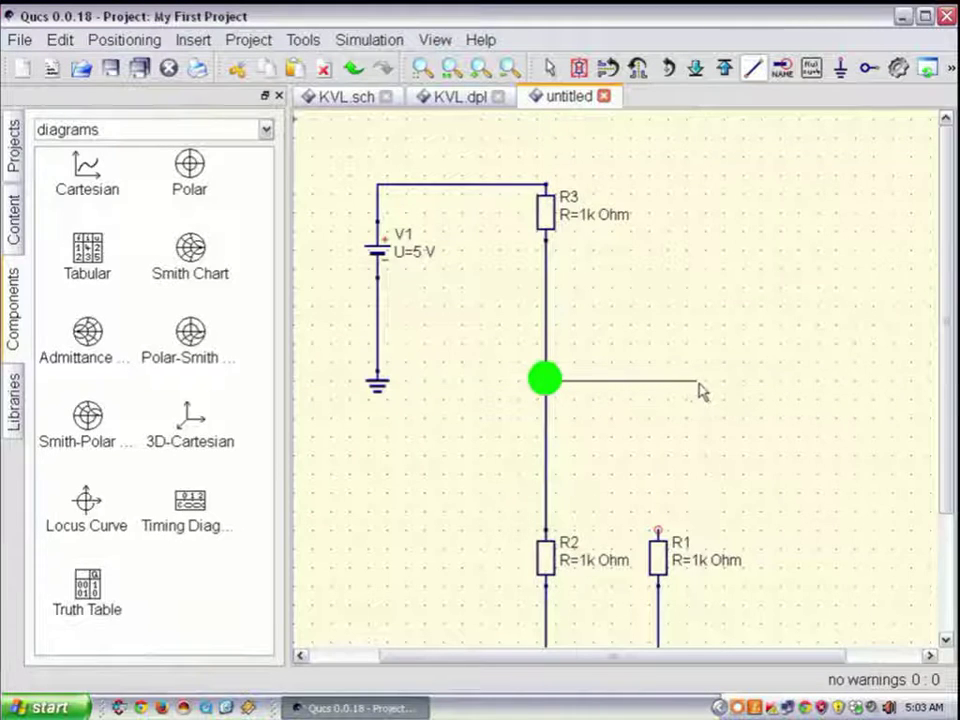
pyautogui.click(659, 457)
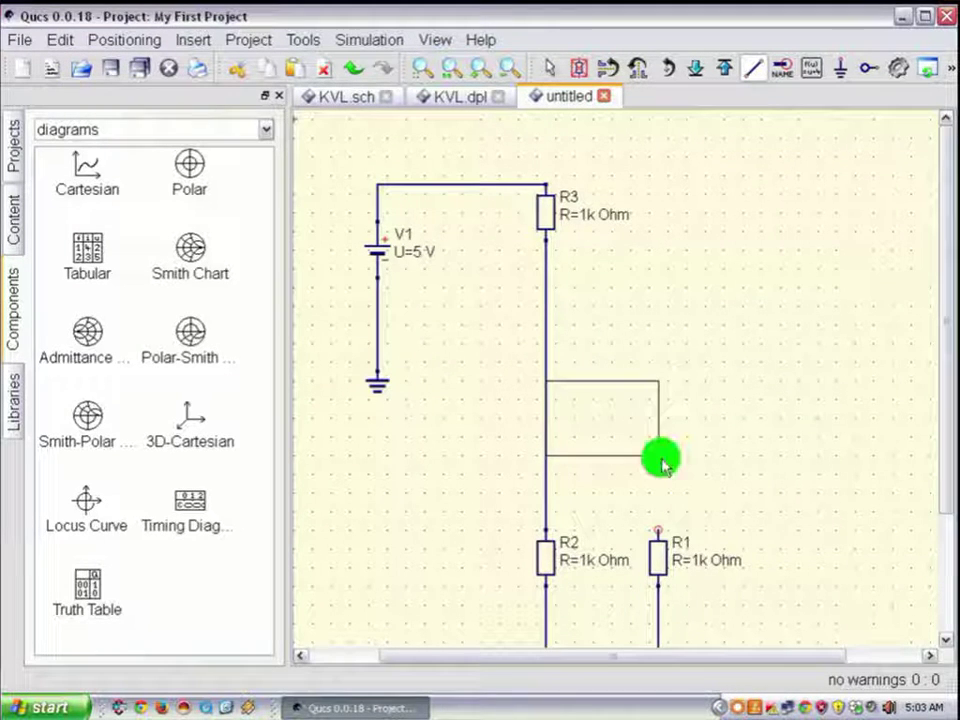
pyautogui.click(659, 529)
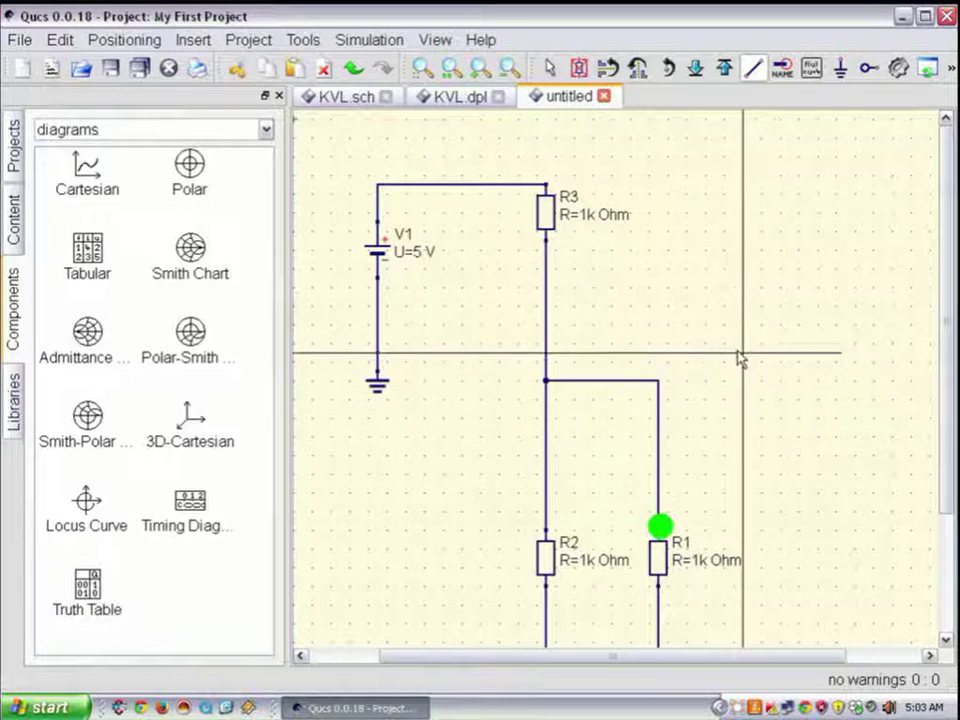
pyautogui.press('Escape')
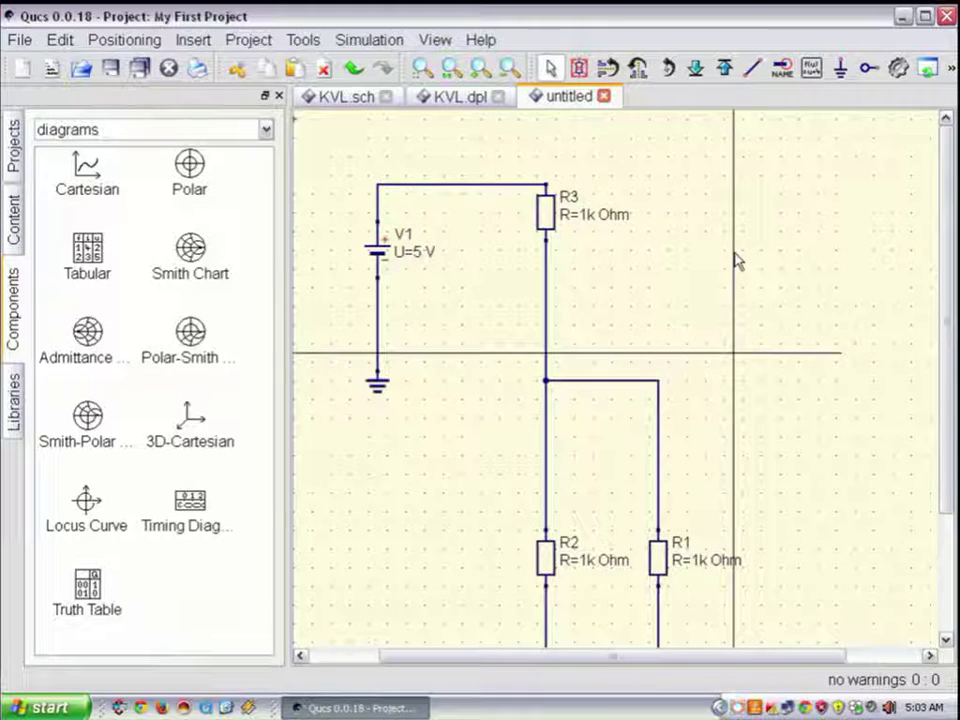
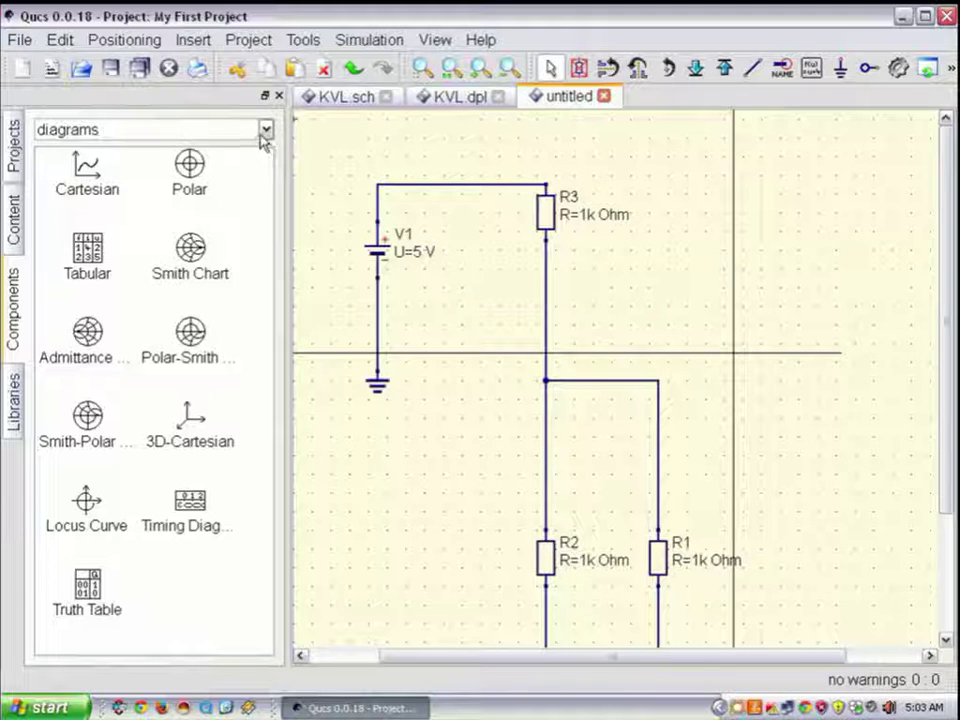
# Delete the wire between R3 and the R1–R2 junction and place a vertical current probe in the gap, with its arrow pointing down
pyautogui.click(546, 308)
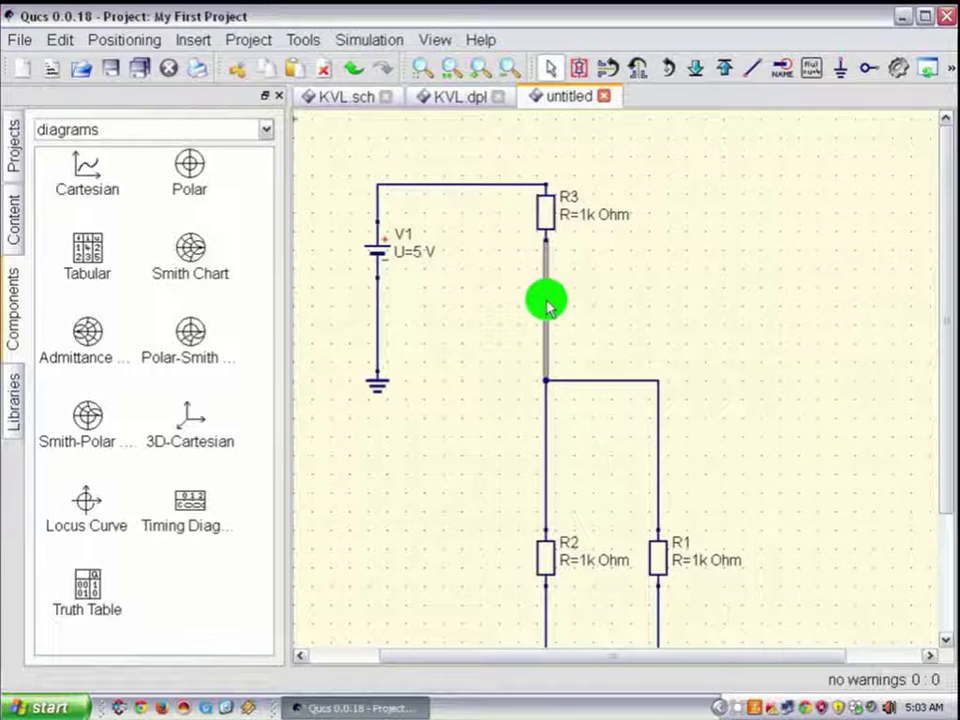
pyautogui.press('Delete')
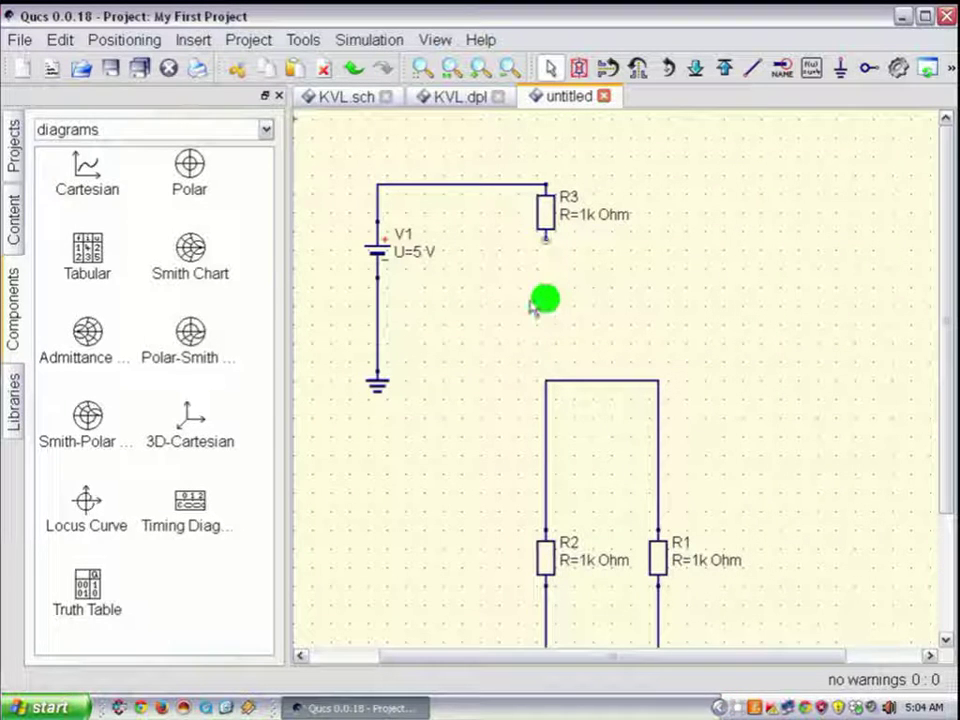
pyautogui.click(267, 131)
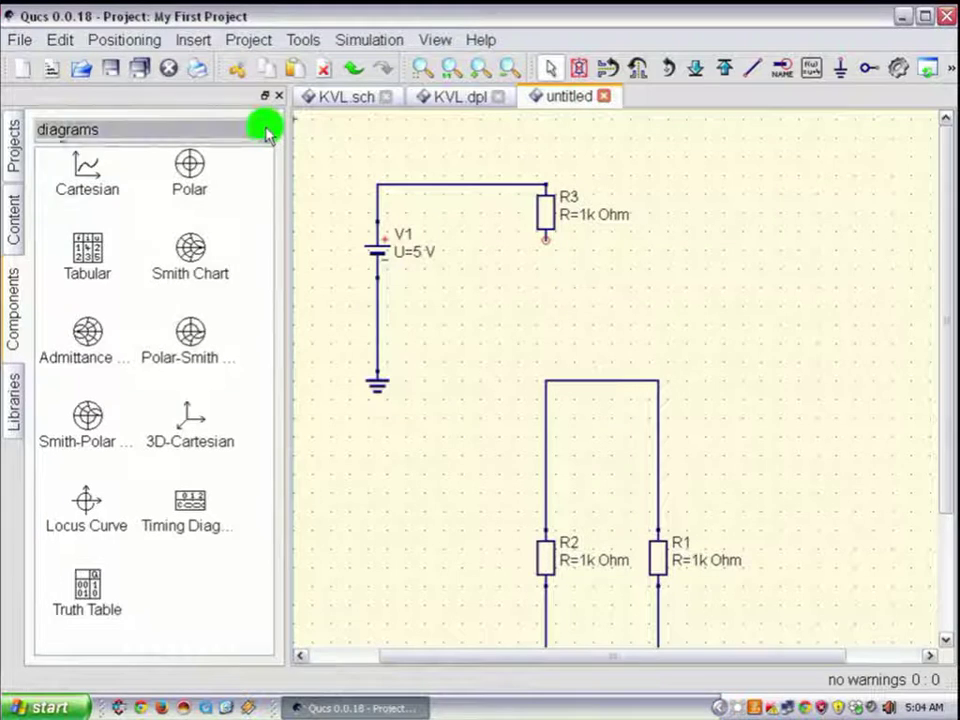
pyautogui.click(236, 181)
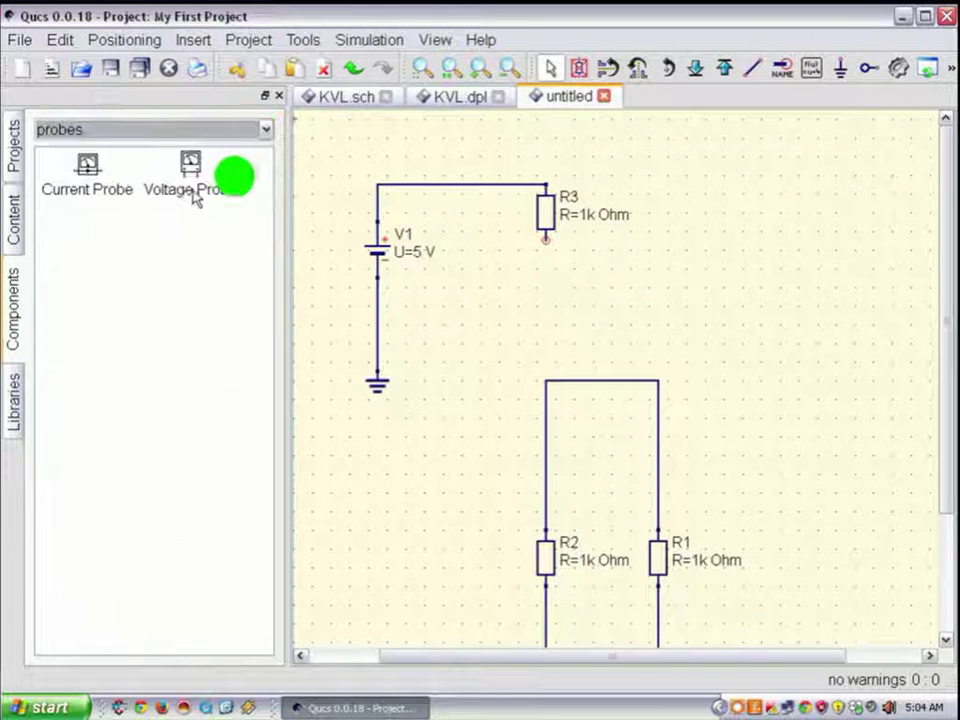
pyautogui.click(88, 166)
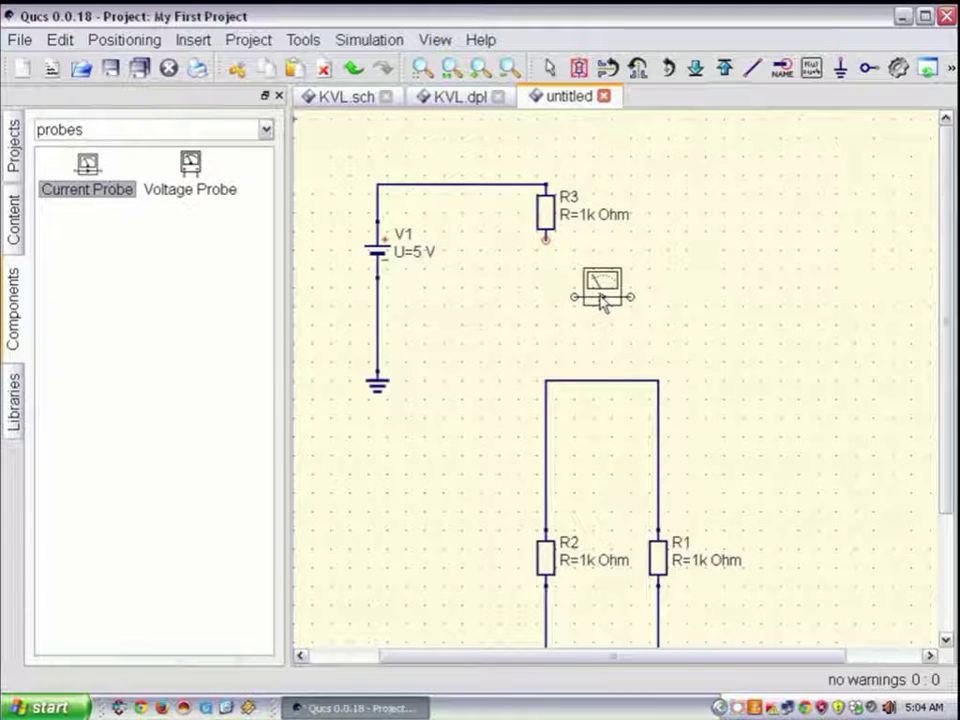
pyautogui.rightClick(601, 303)
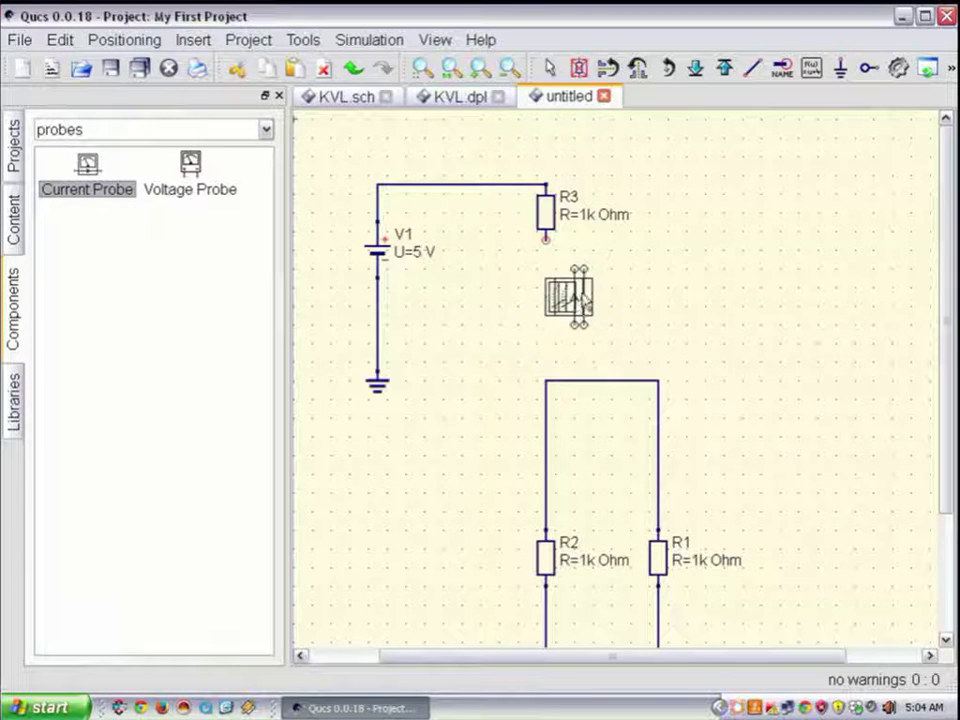
pyautogui.rightClick(585, 296)
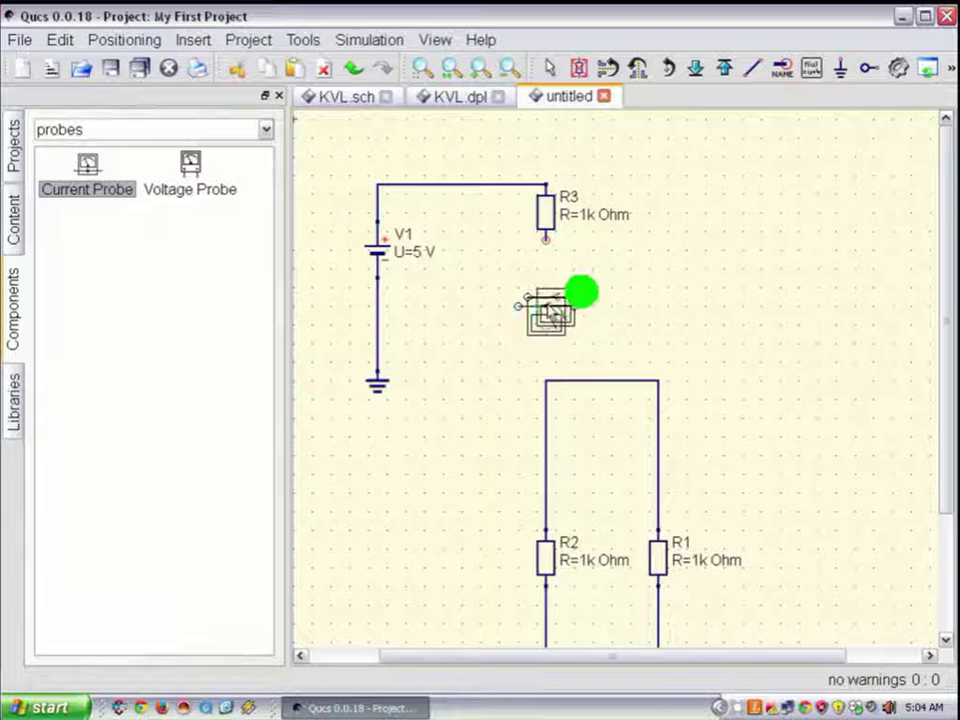
pyautogui.click(547, 308)
pyautogui.rightClick(652, 280)
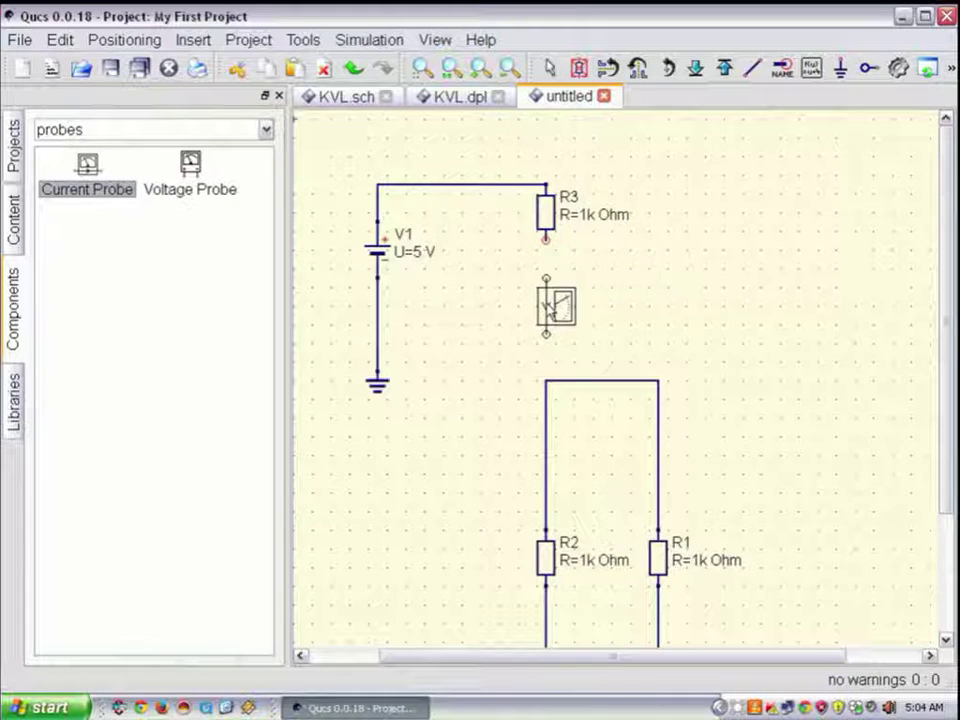
pyautogui.click(548, 311)
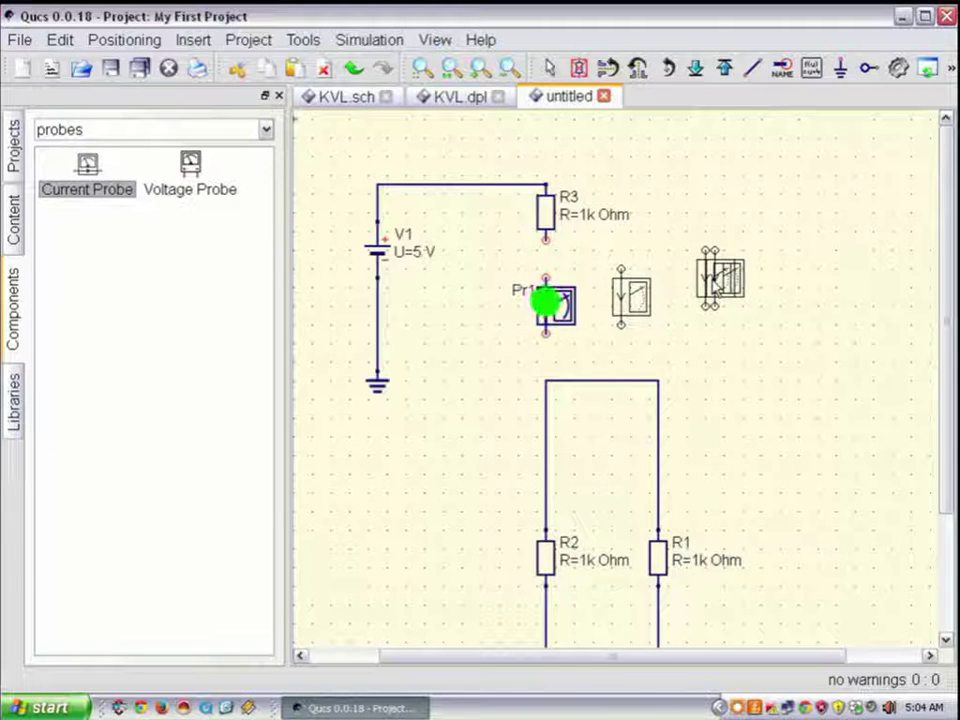
pyautogui.press('Escape')
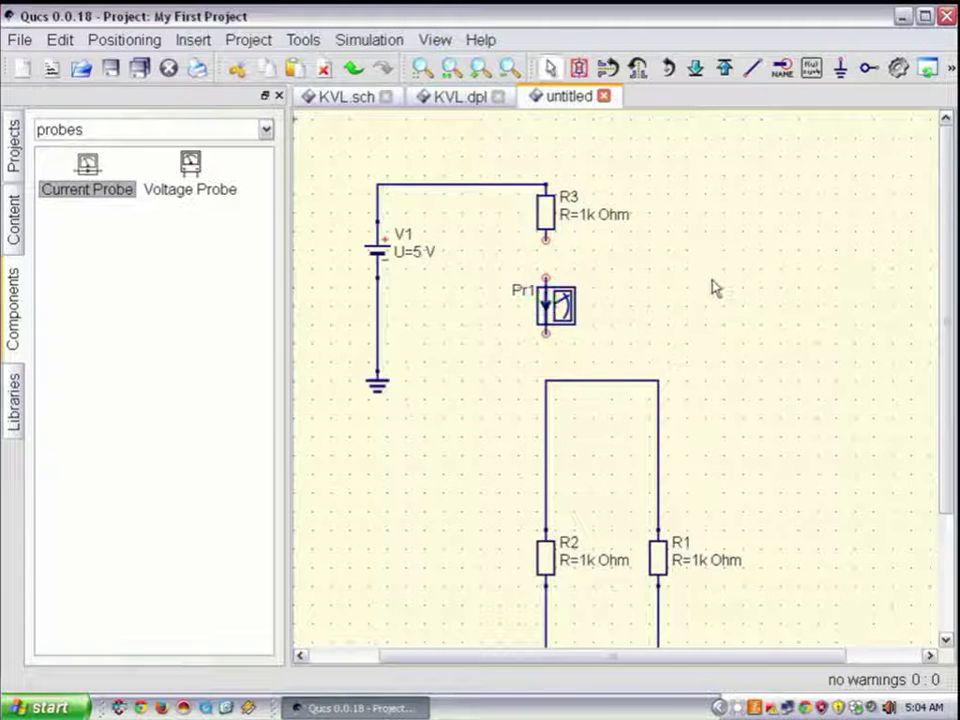
pyautogui.click(713, 285)
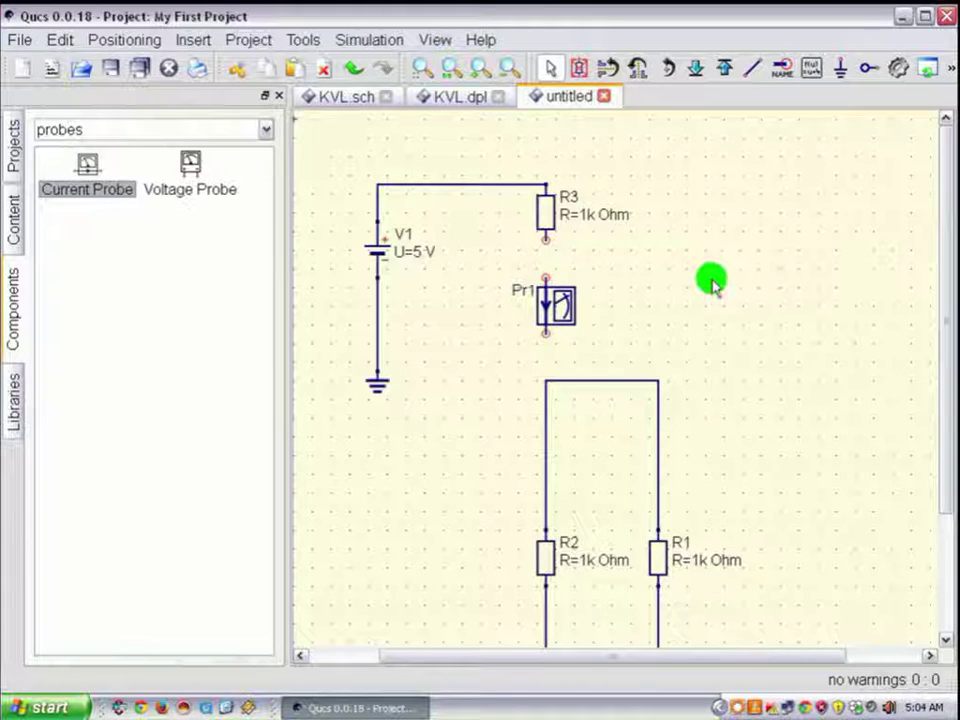
# Wire the current probe in series between R3's lower end and the R1–R2 junction
pyautogui.hotkey('ctrl', 'e')
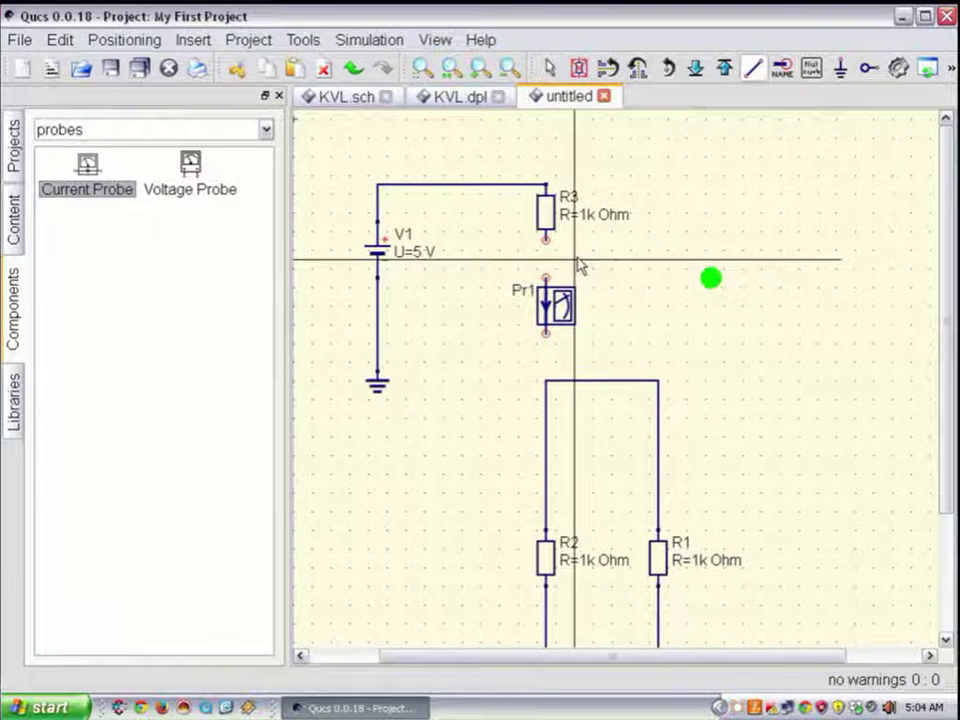
pyautogui.click(546, 241)
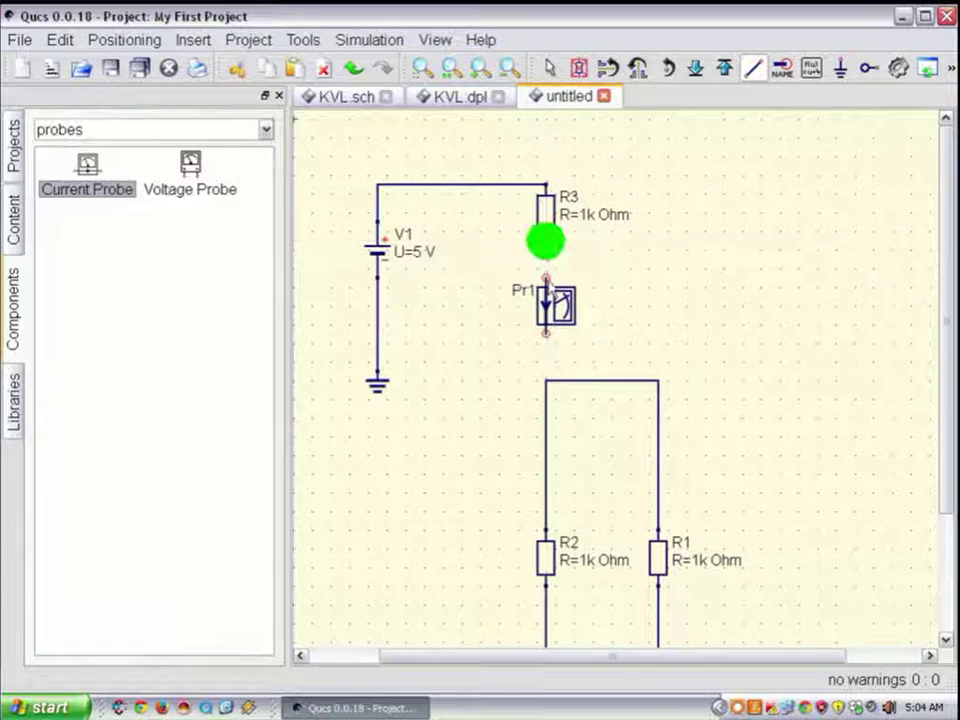
pyautogui.click(547, 277)
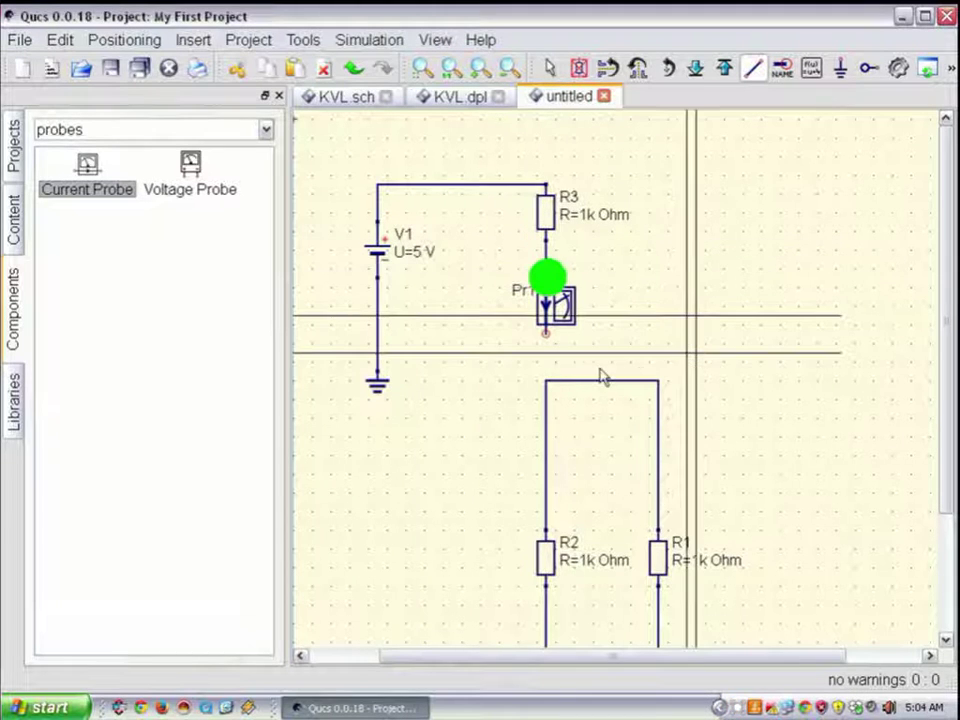
pyautogui.click(546, 333)
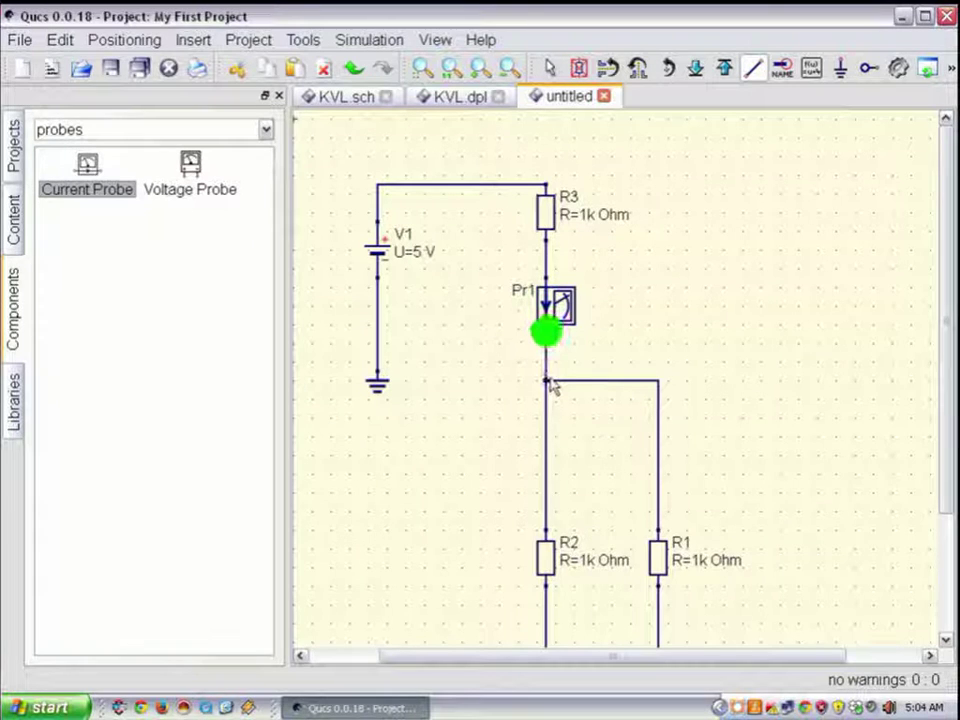
pyautogui.click(547, 380)
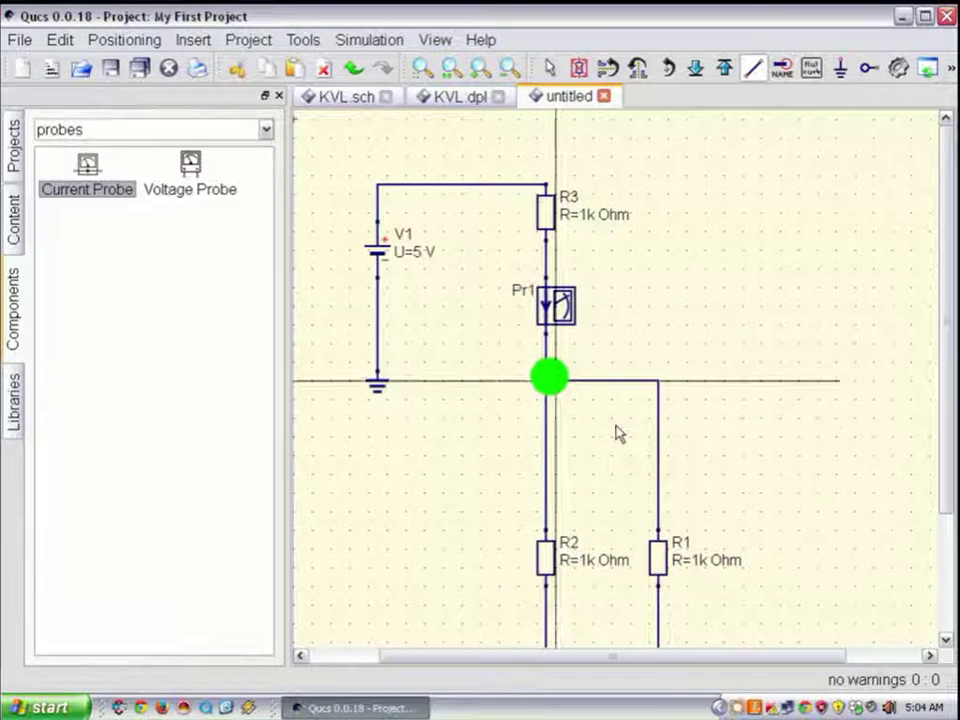
# Delete the wires that join the lower end of Pr1 to the upper ends of R2 and R1
pyautogui.click(547, 450)
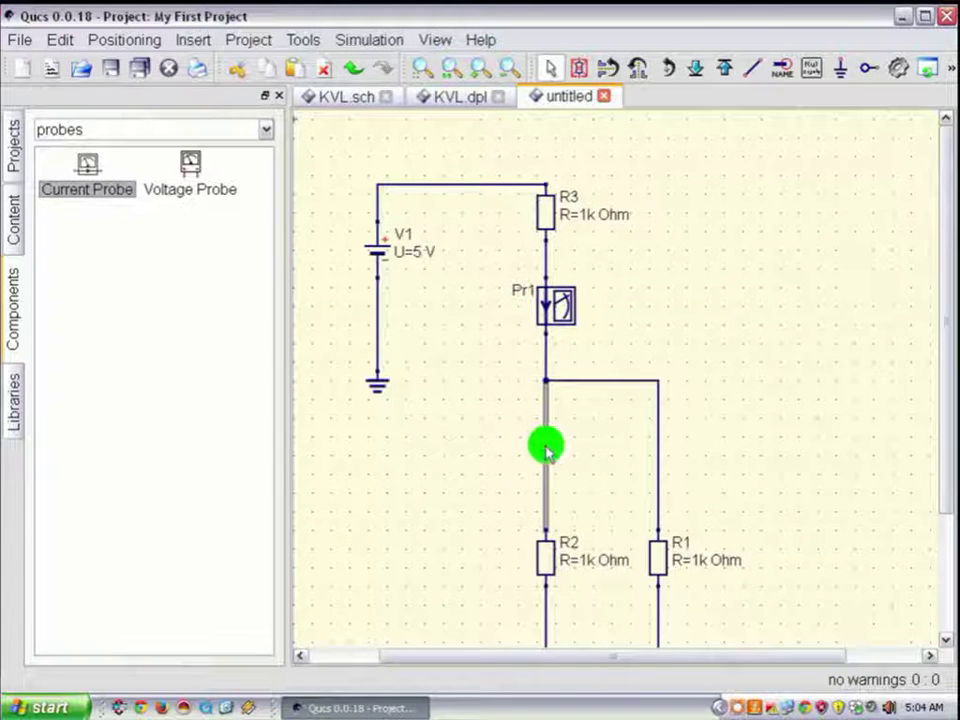
pyautogui.press('Delete')
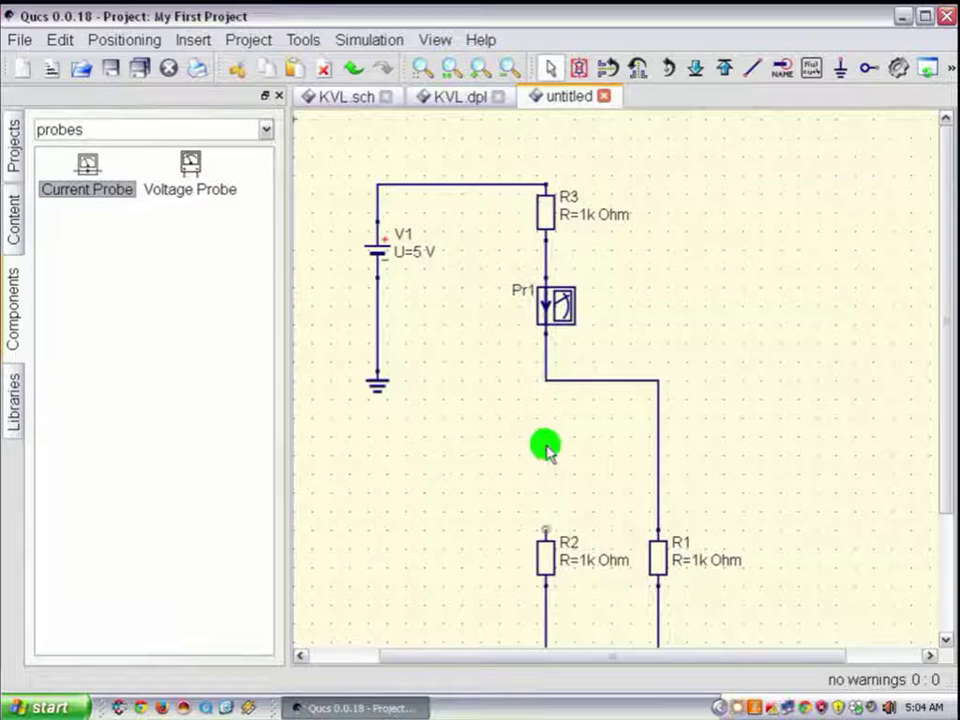
pyautogui.click(657, 450)
pyautogui.press('Delete')
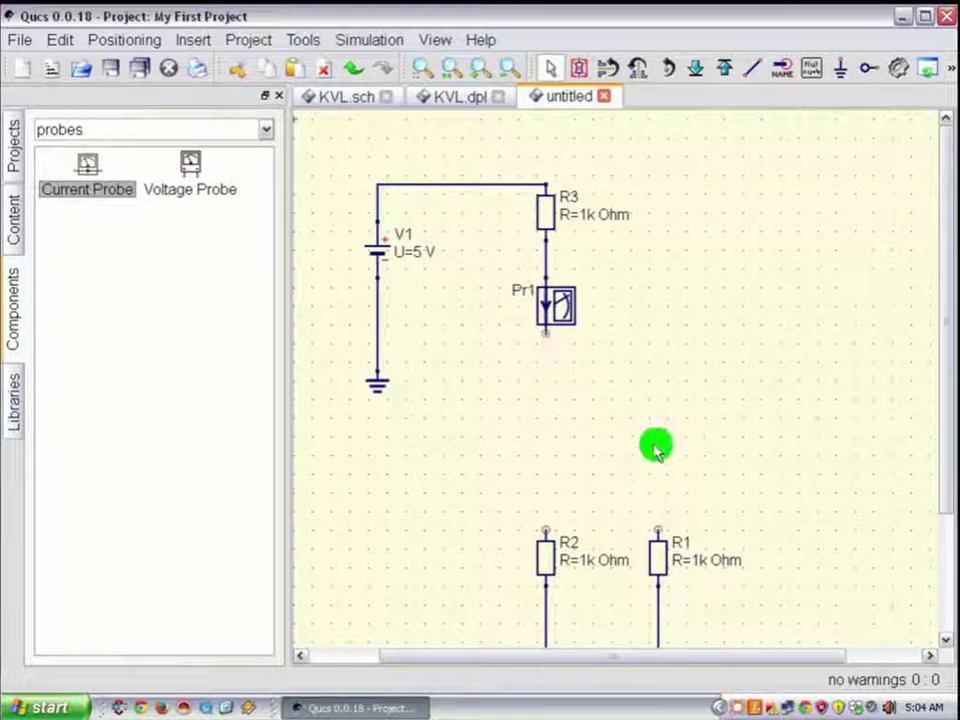
# Copy current probe Pr1 and paste two copies, one in line above R2 and one in line above R1
pyautogui.click(566, 318)
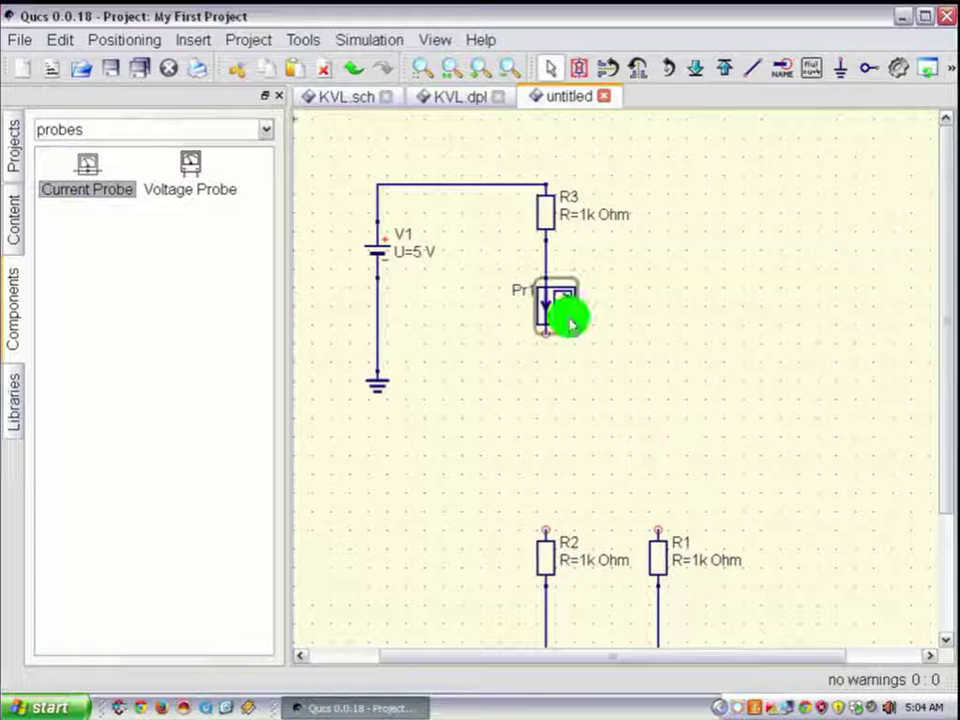
pyautogui.hotkey('ctrl', 'c')
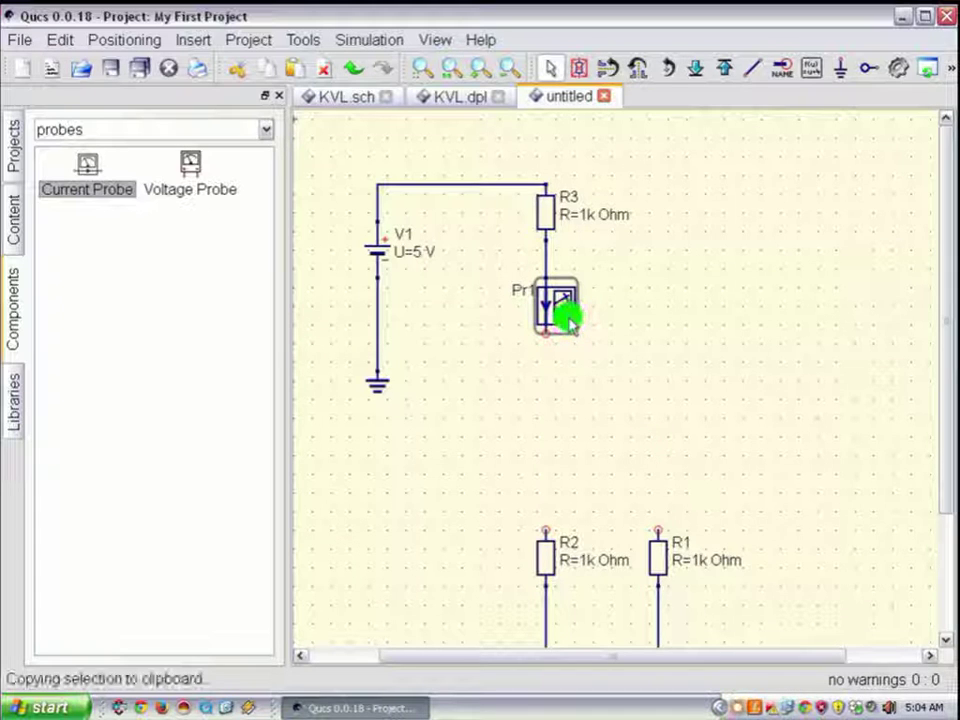
pyautogui.click(551, 399)
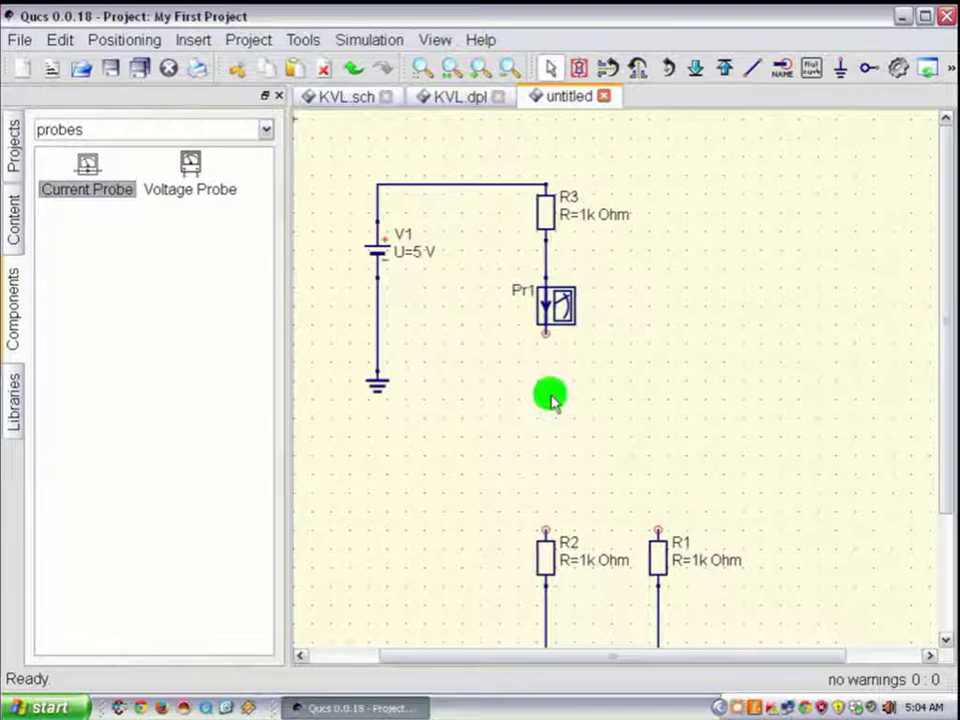
pyautogui.hotkey('ctrl', 'v')
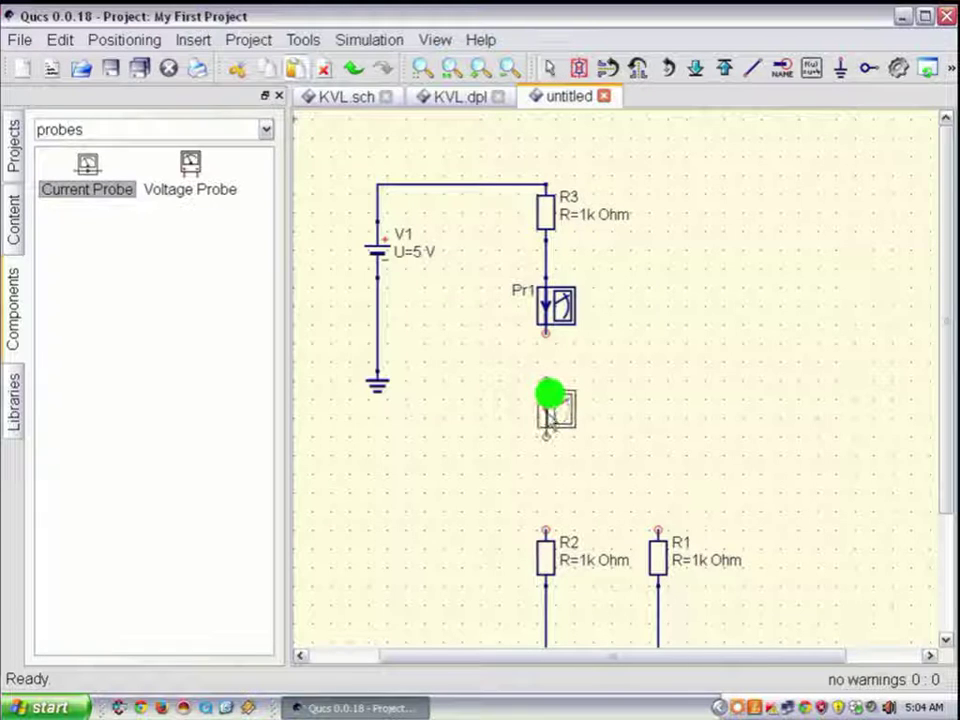
pyautogui.click(546, 424)
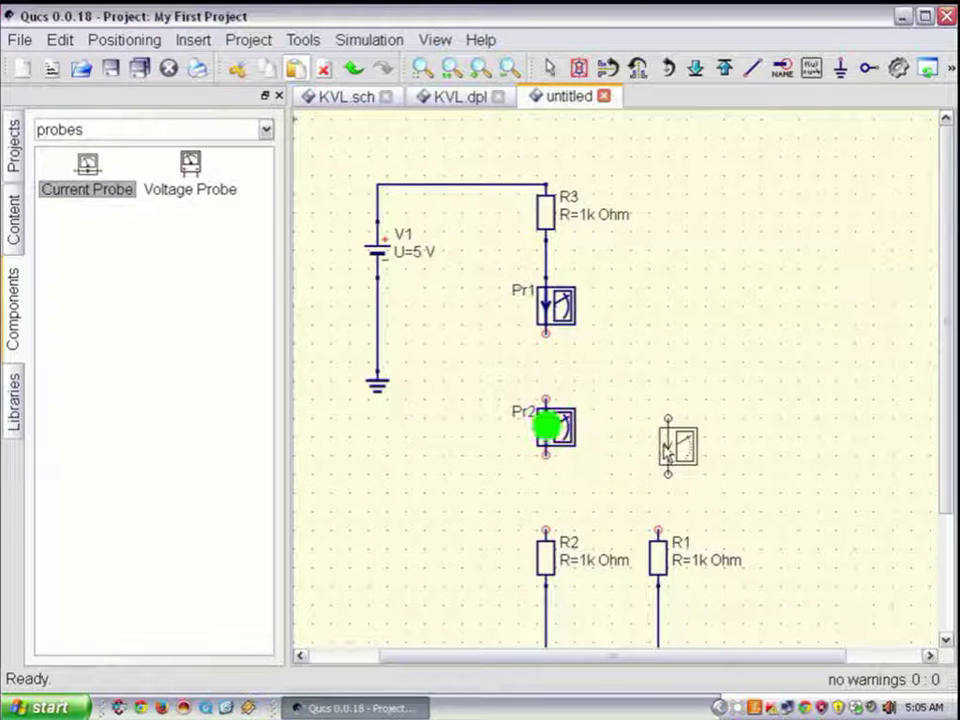
pyautogui.click(660, 450)
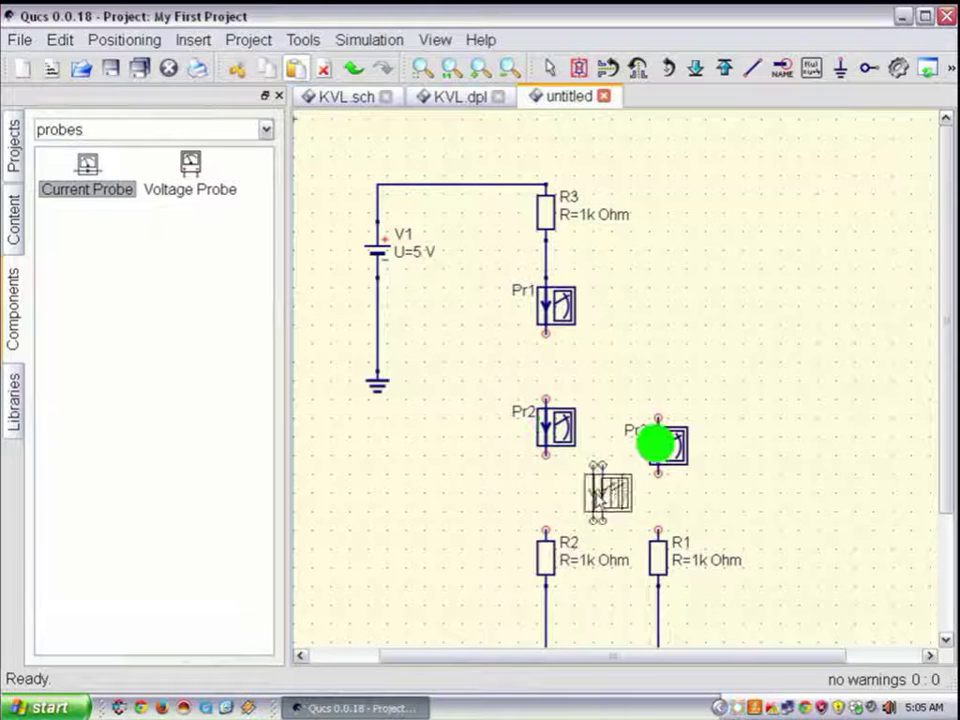
pyautogui.press('Escape')
pyautogui.click(594, 493)
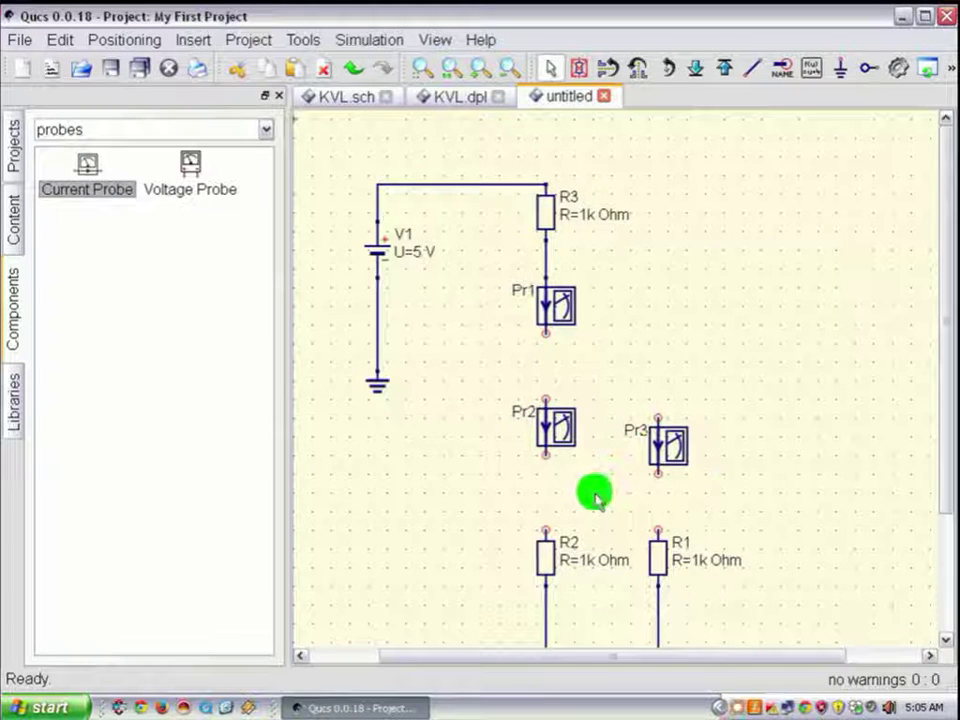
# Wire probe Pr2 in series between the lower end of Pr1 and the upper end of R2
pyautogui.hotkey('ctrl', 'e')
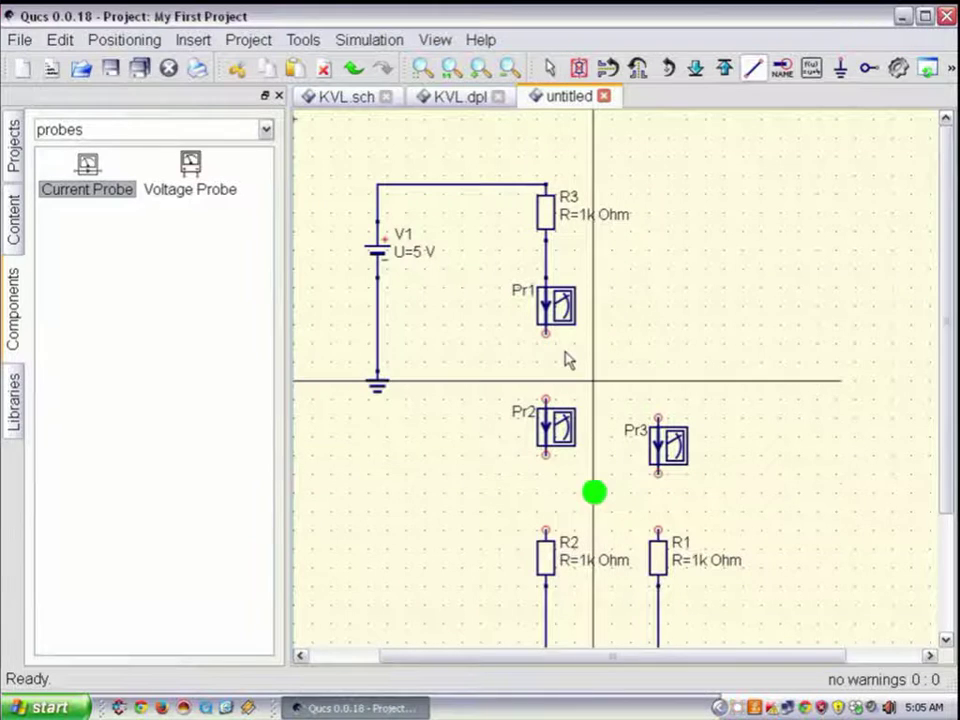
pyautogui.click(545, 333)
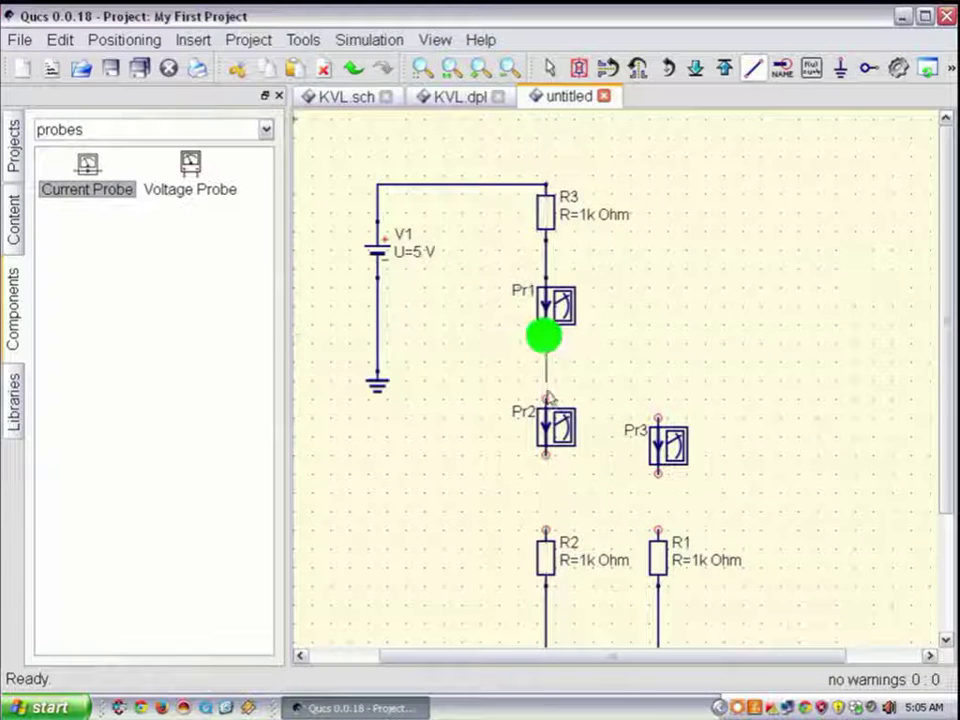
pyautogui.click(546, 396)
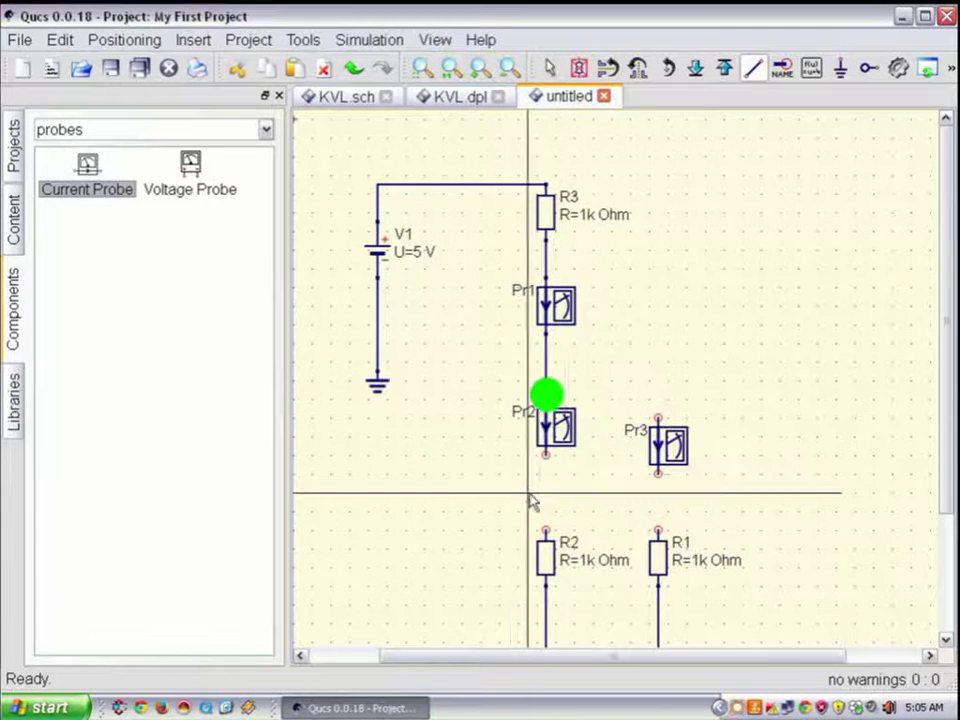
pyautogui.click(547, 458)
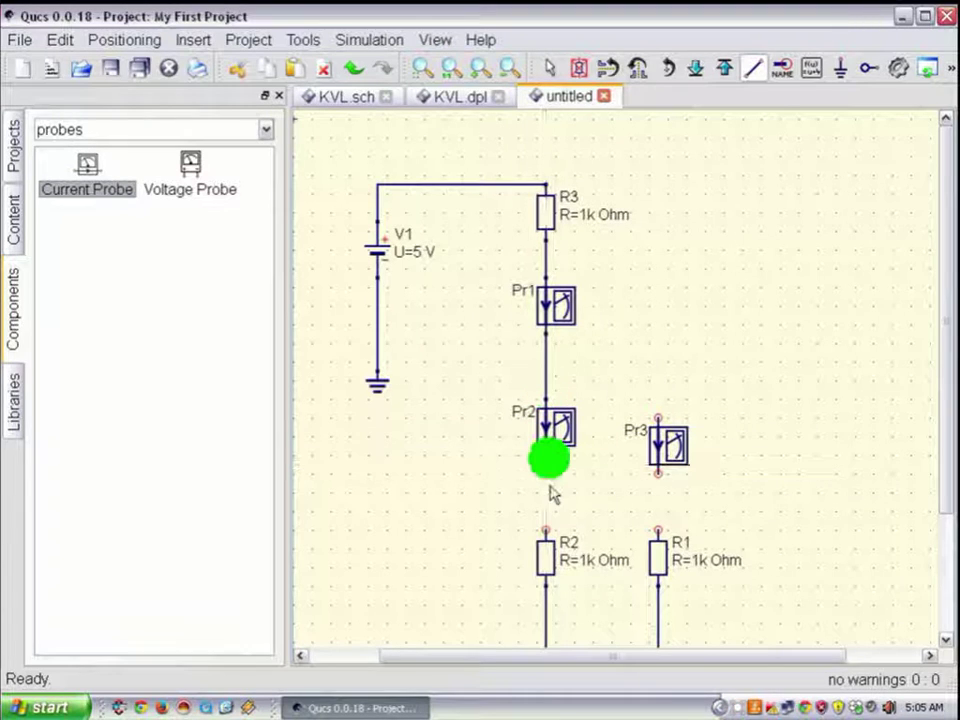
pyautogui.click(545, 529)
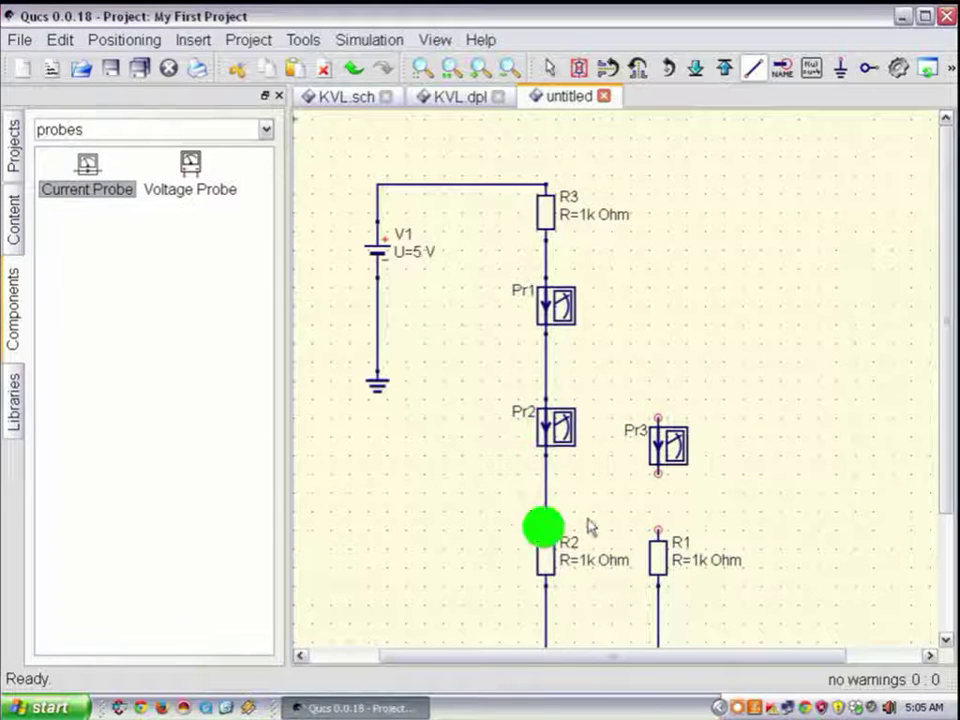
# Wire Pr3's lower end to R1 and its upper end to the wire between Pr1 and Pr2, with one right-angle bend
pyautogui.click(658, 473)
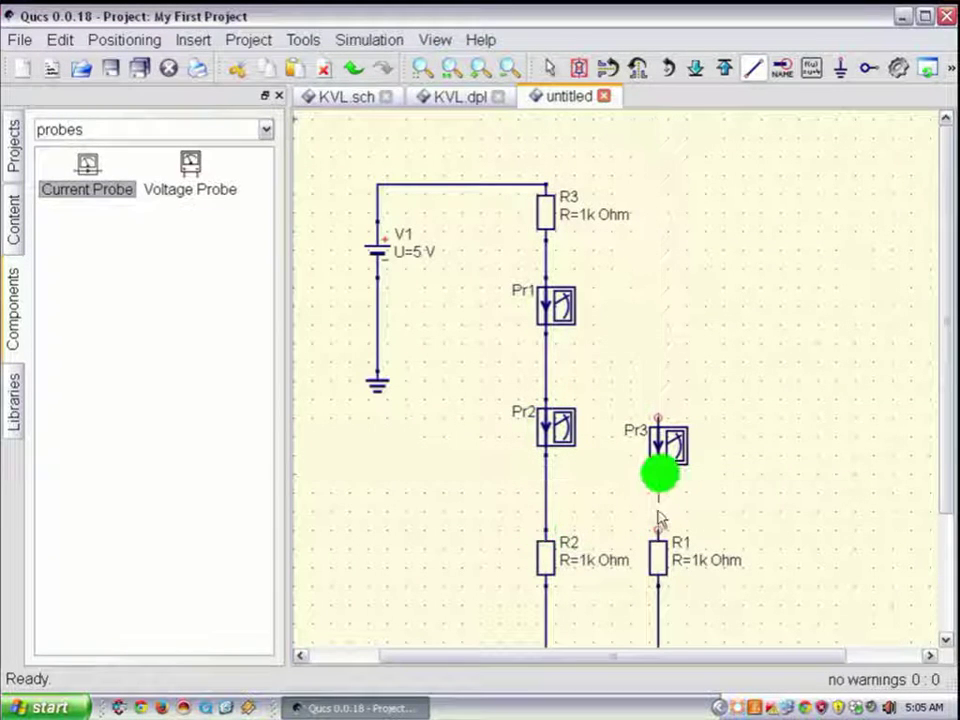
pyautogui.click(658, 529)
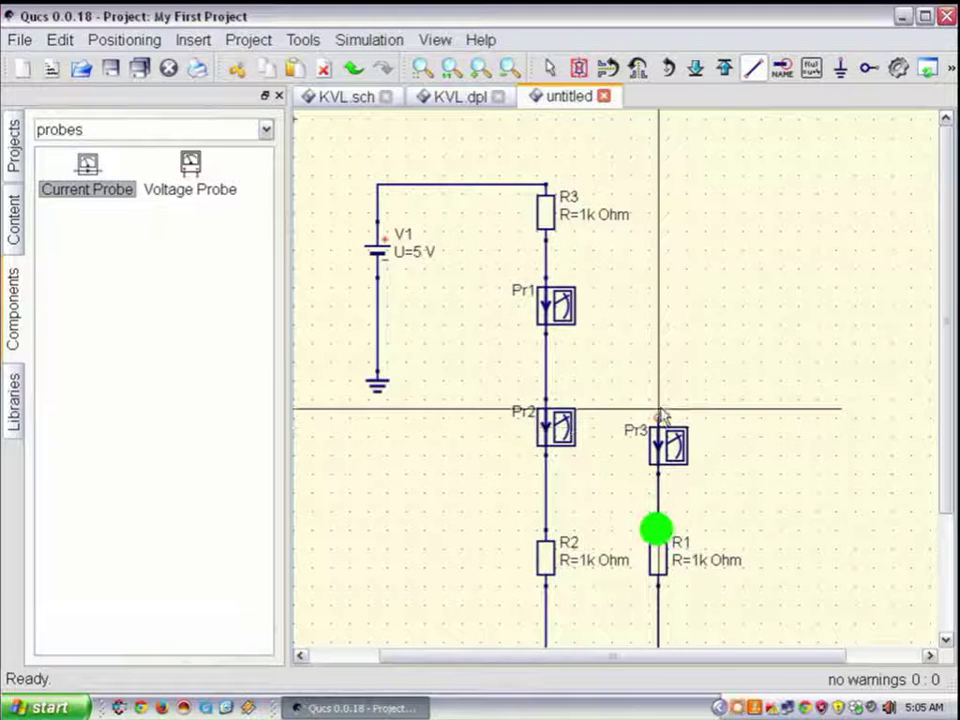
pyautogui.click(658, 418)
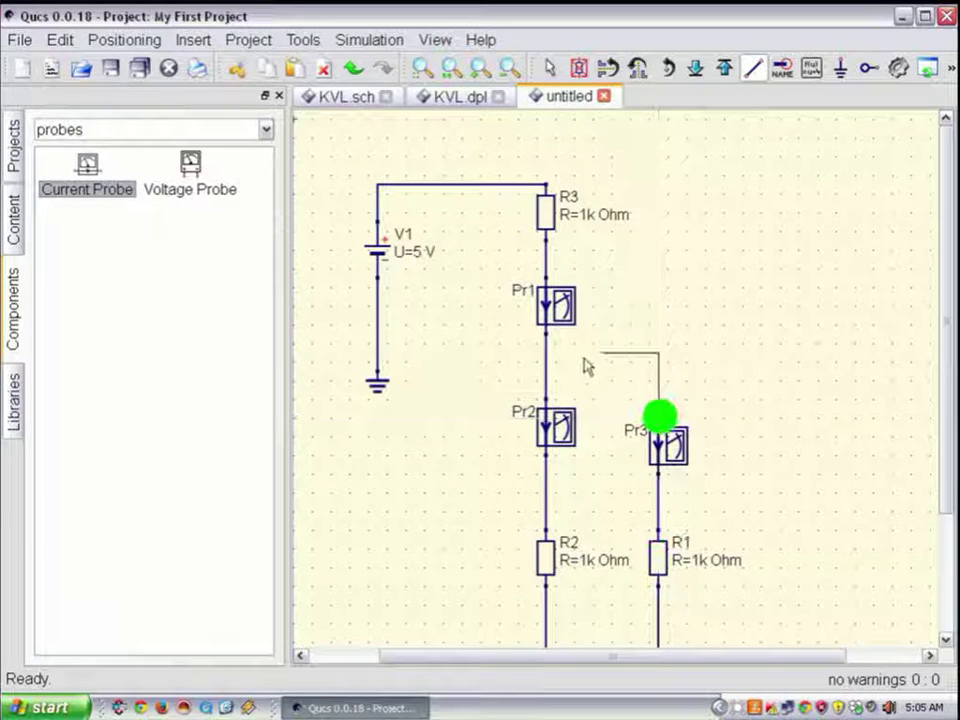
pyautogui.click(546, 362)
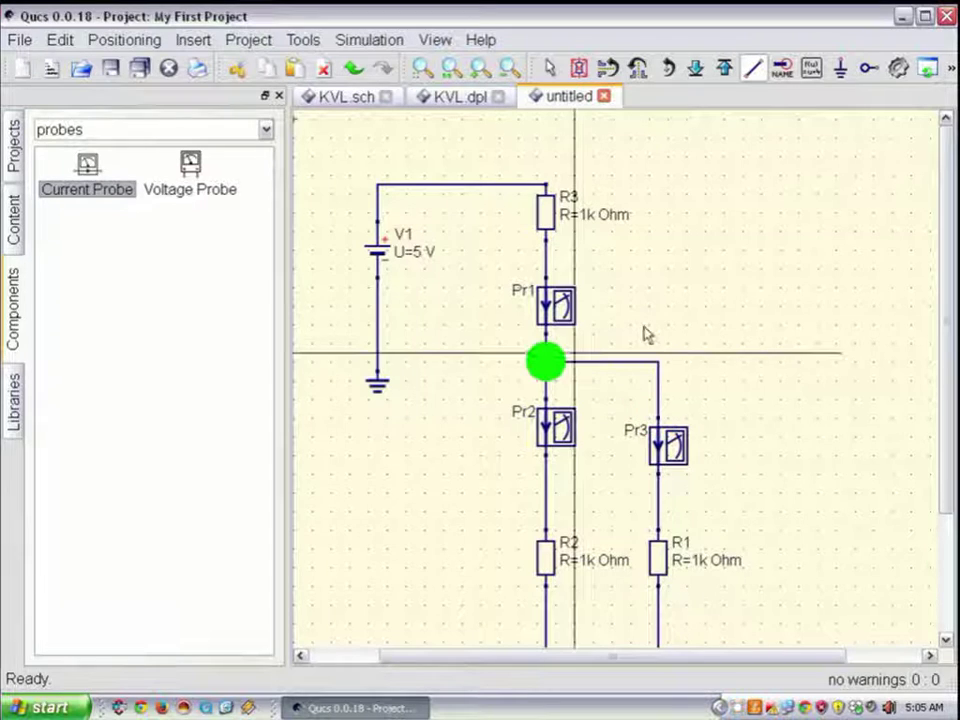
pyautogui.press('Escape')
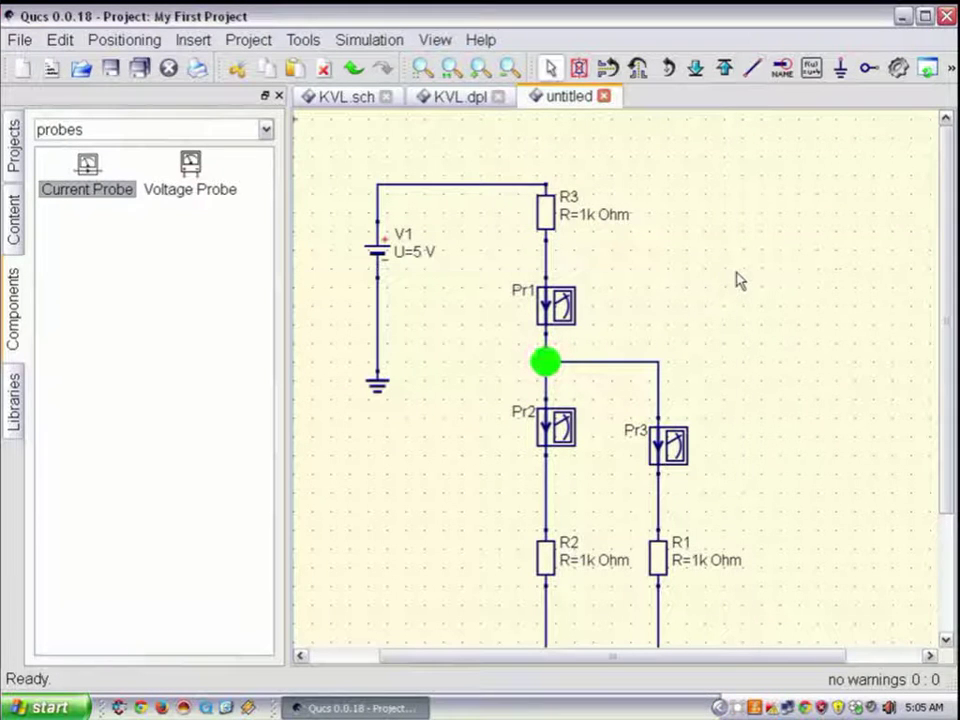
# Place a dc simulation block in the empty area beside R3, on the side away from V1
pyautogui.scroll(-2, 737, 279)
pyautogui.scroll(2, 737, 279)
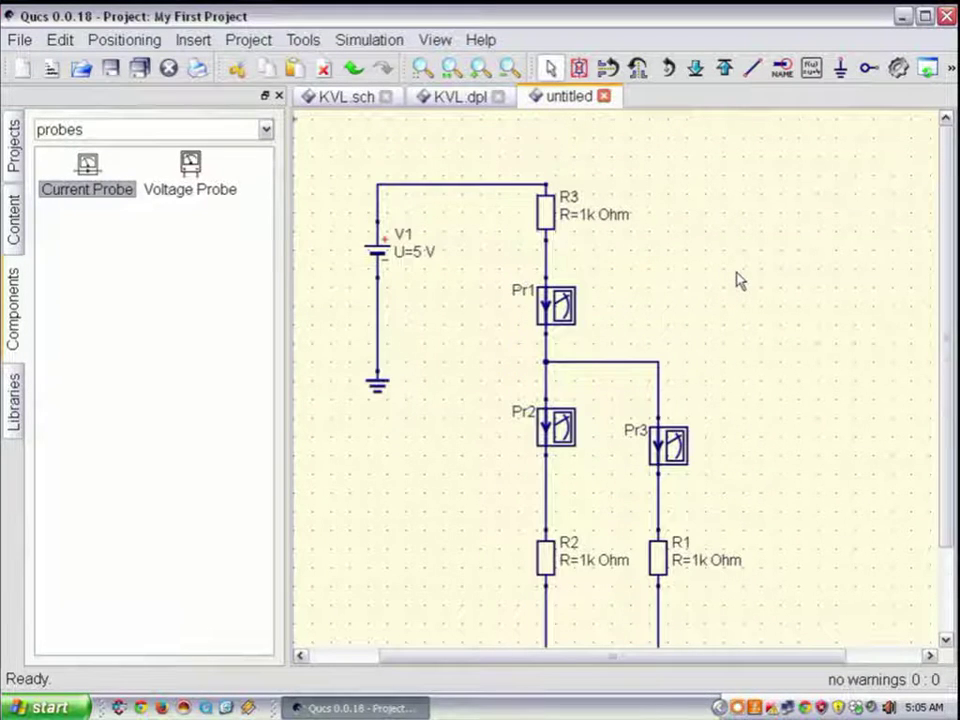
pyautogui.click(267, 132)
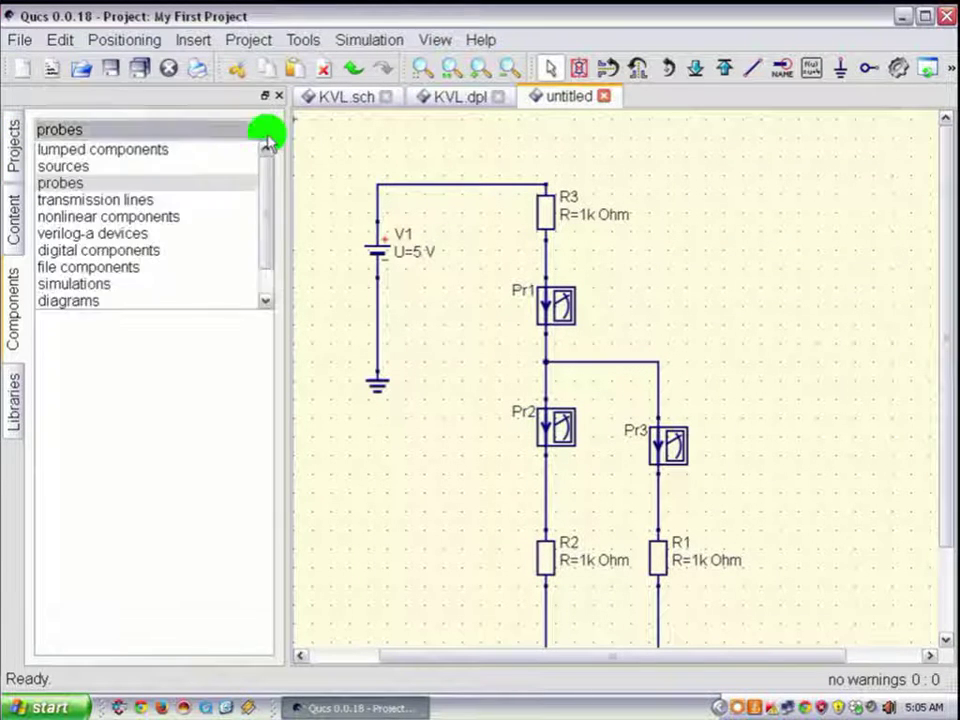
pyautogui.click(160, 288)
pyautogui.click(97, 175)
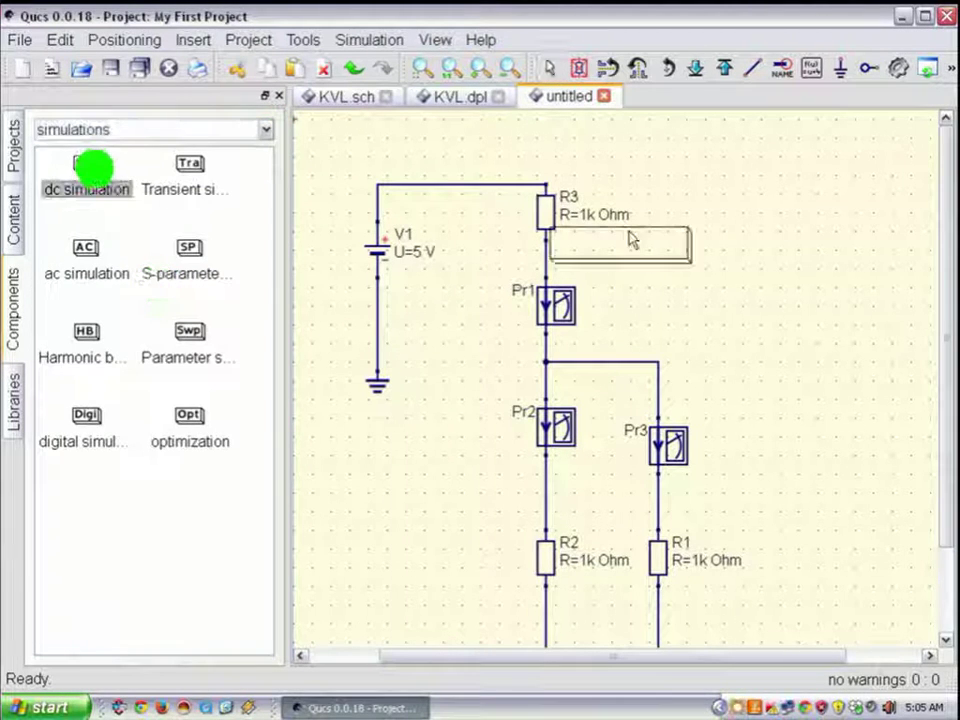
pyautogui.click(749, 212)
pyautogui.press('Escape')
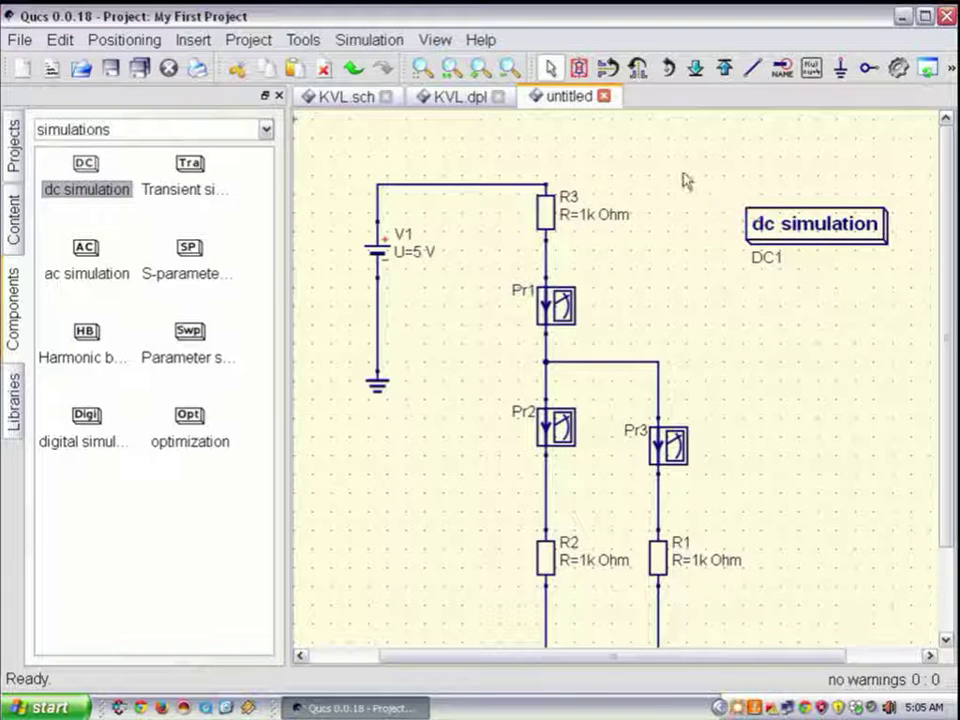
# Simulate the schematic, saving it as KCL in the My First Project_prj folder
pyautogui.click(368, 40)
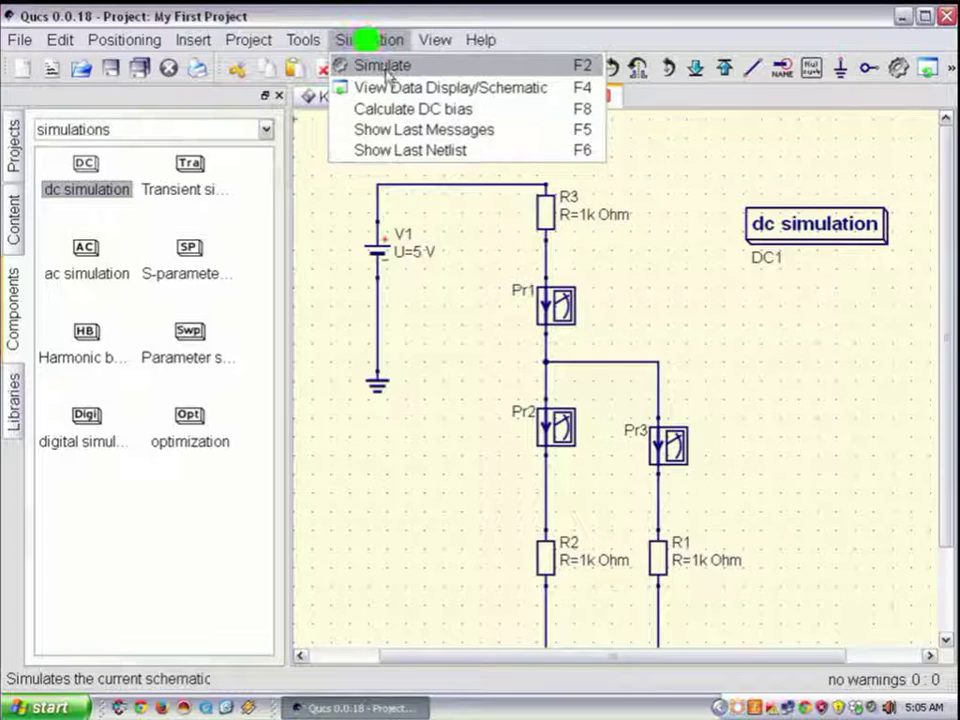
pyautogui.click(386, 67)
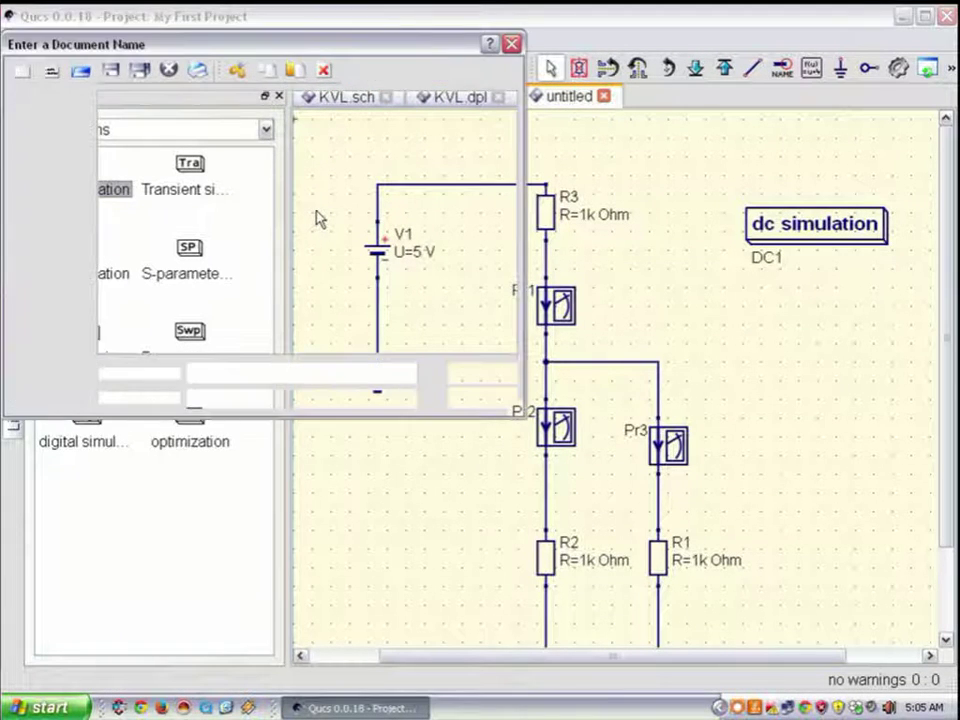
pyautogui.click(263, 375)
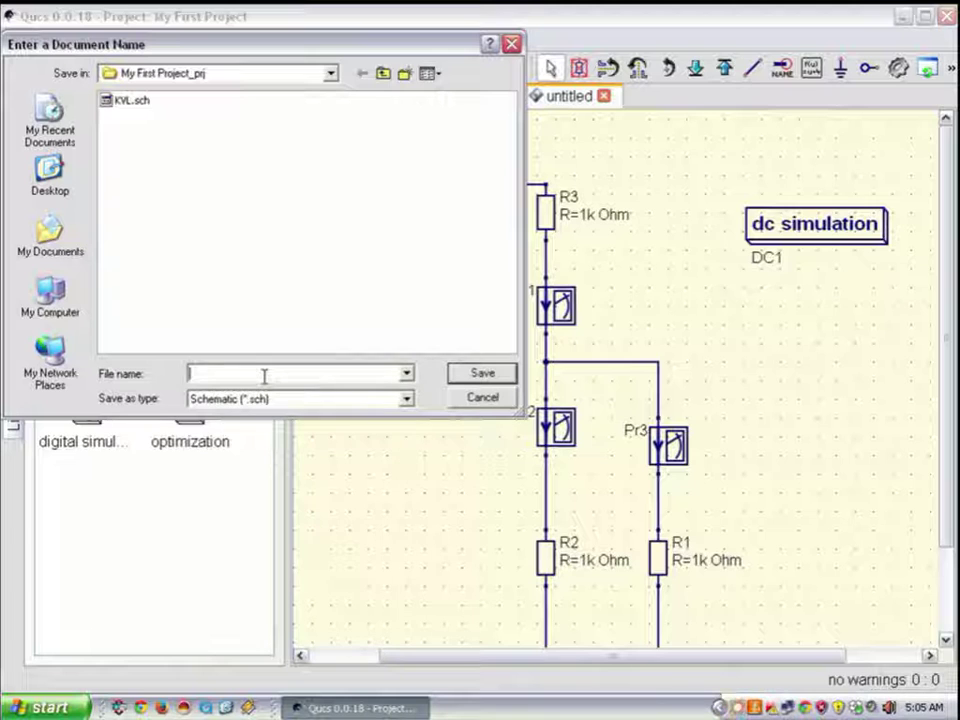
pyautogui.write('kCL')
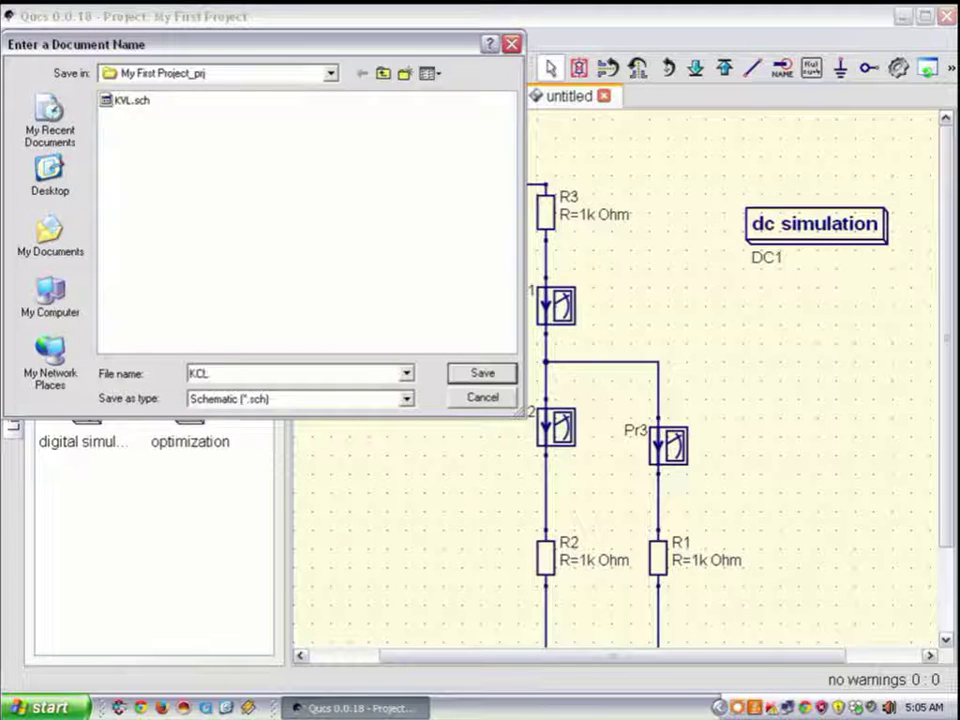
pyautogui.click(480, 378)
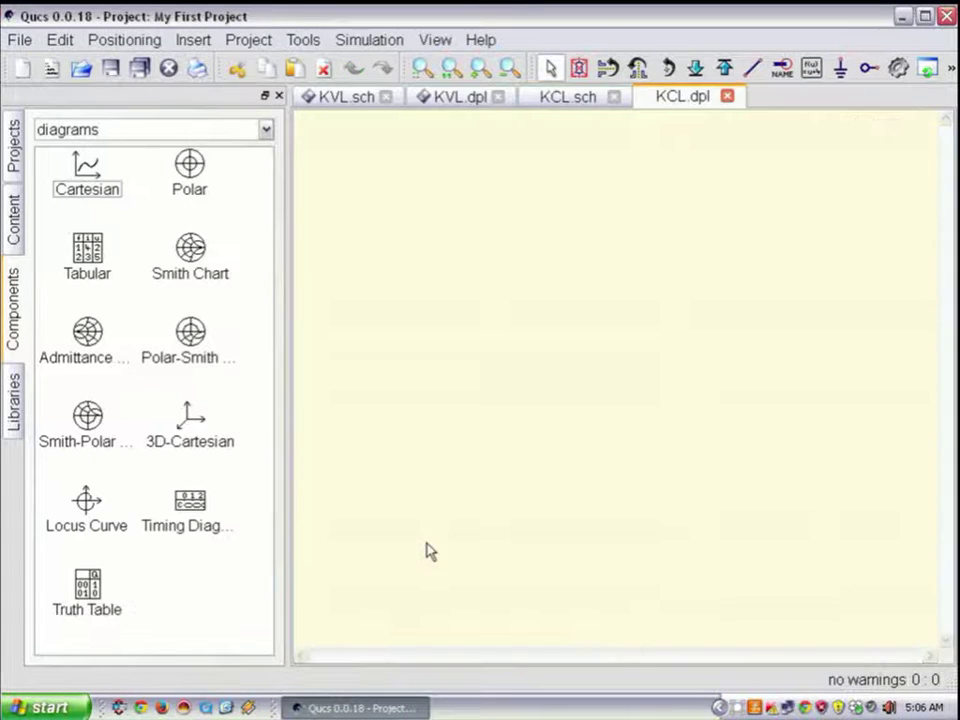
# Place a tabular diagram on the data display showing Pr1.I, Pr2.I and Pr3.I from the KCL dataset
pyautogui.click(97, 262)
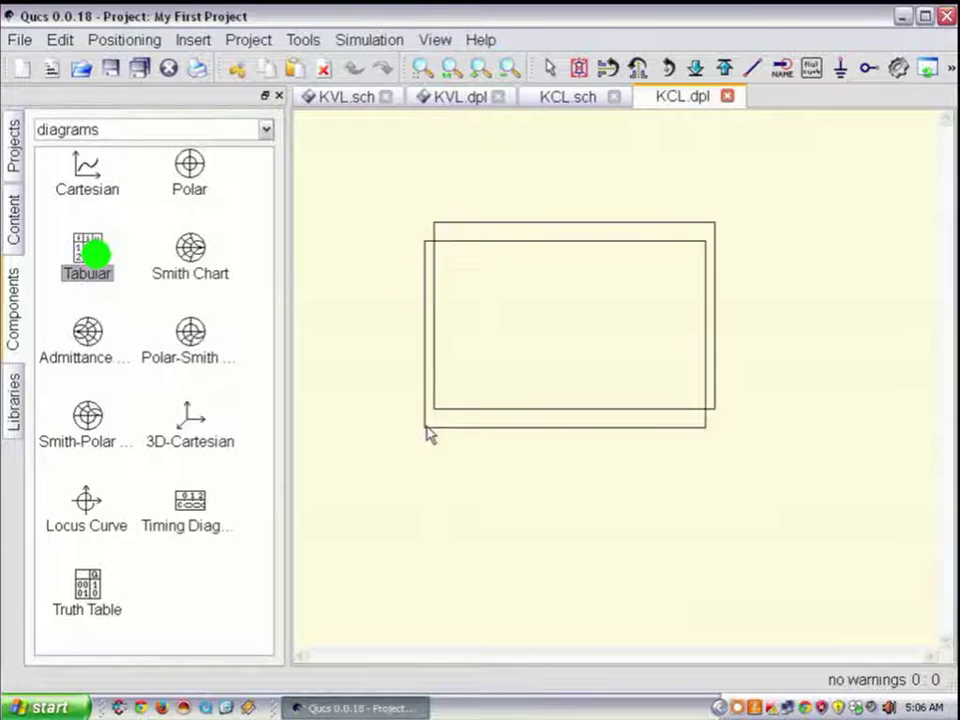
pyautogui.click(427, 381)
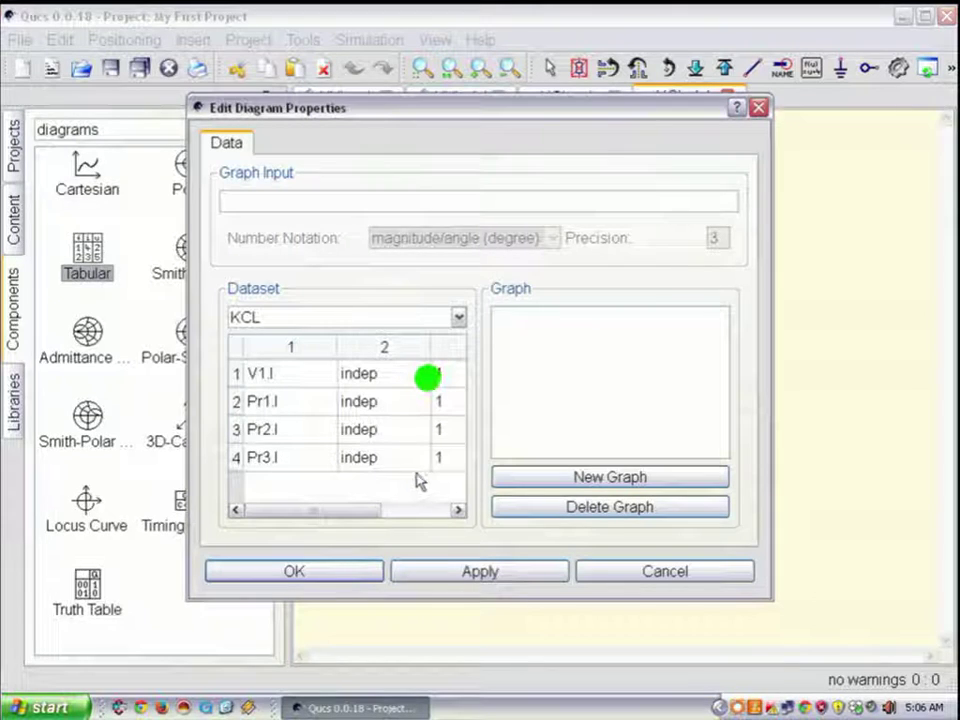
pyautogui.click(282, 405)
pyautogui.doubleClick(282, 401)
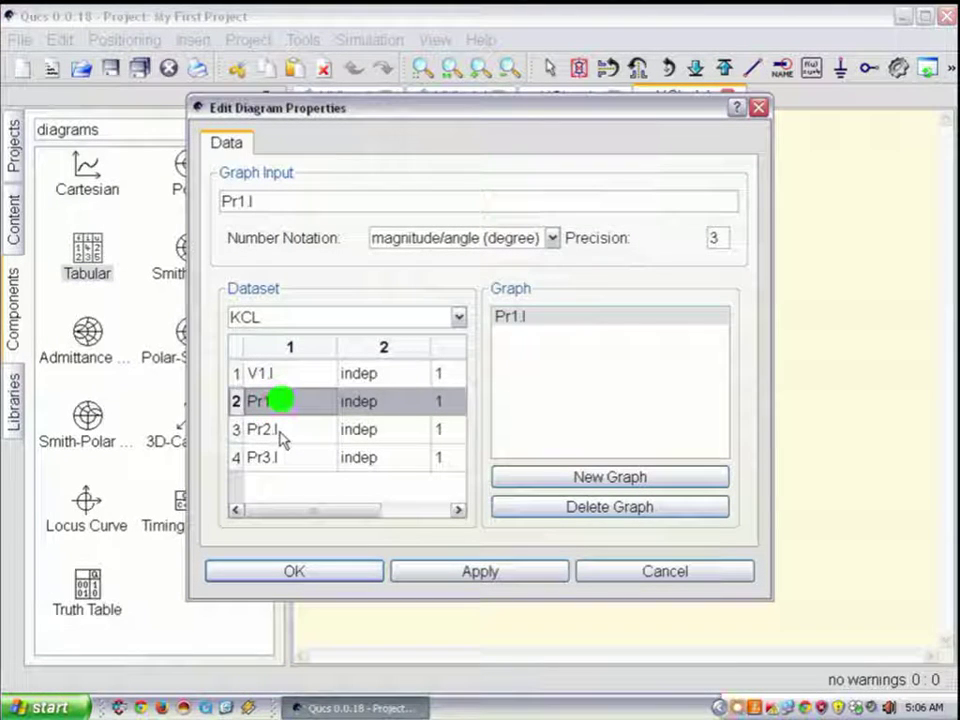
pyautogui.click(280, 432)
pyautogui.doubleClick(280, 430)
pyautogui.click(284, 462)
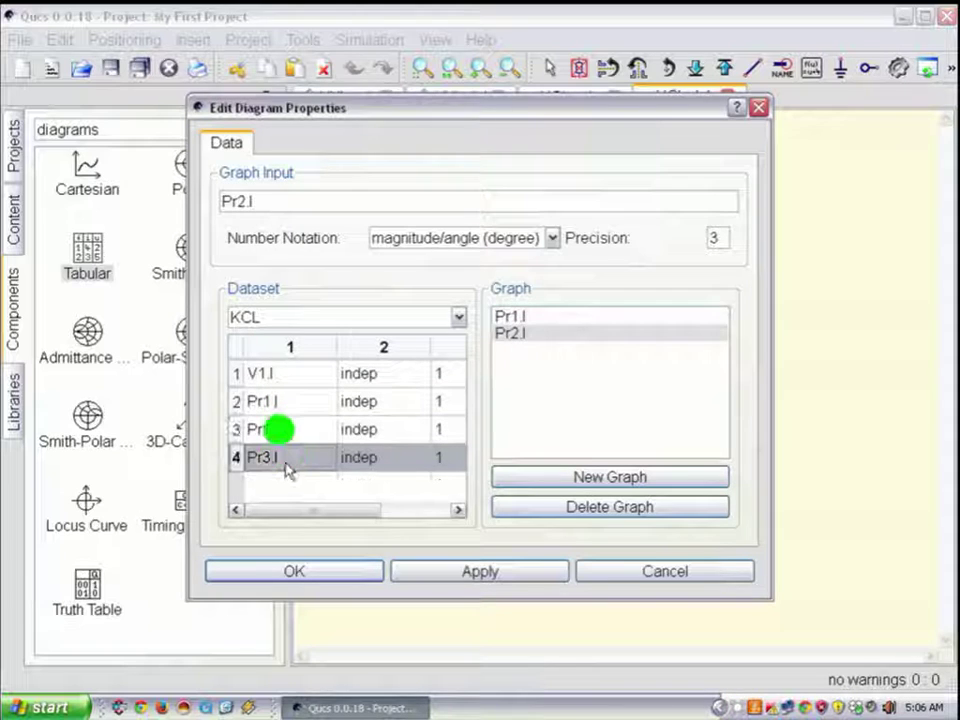
pyautogui.doubleClick(284, 458)
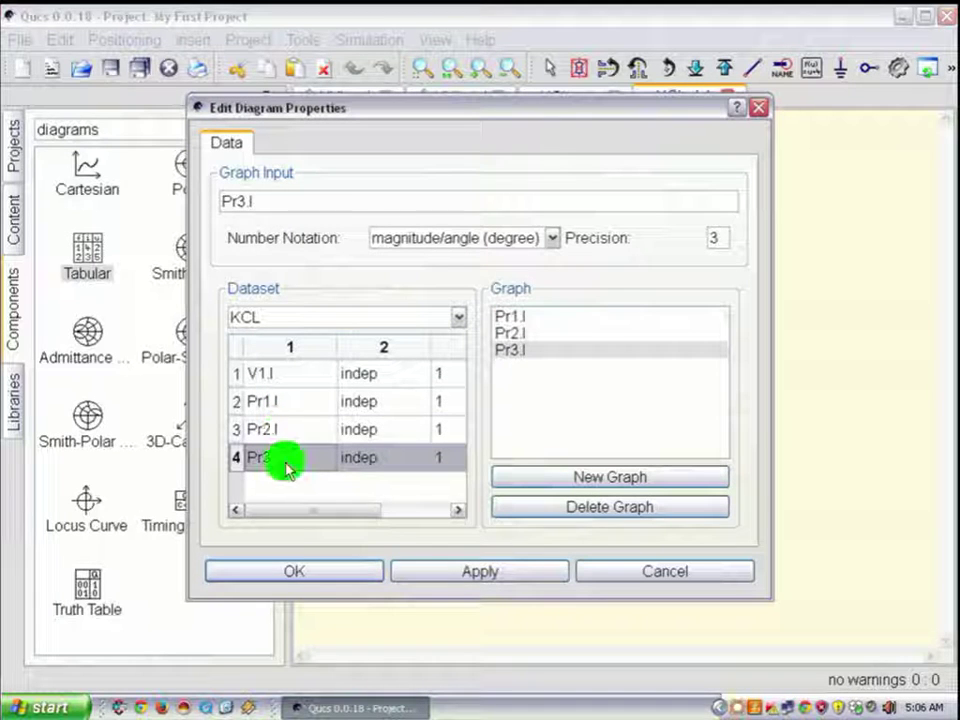
pyautogui.click(317, 575)
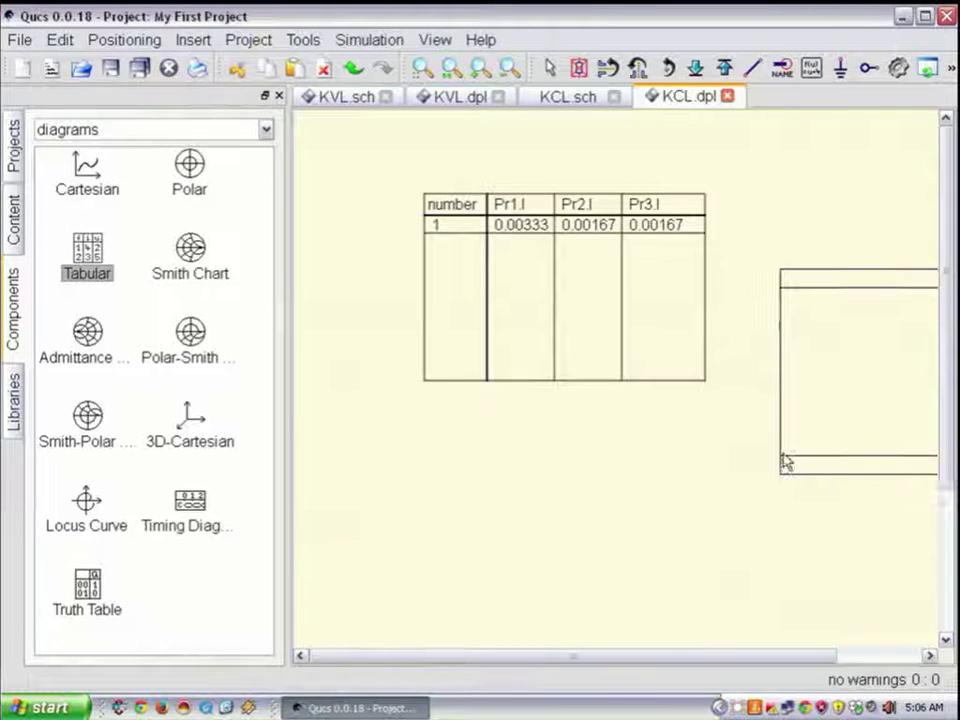
pyautogui.click(782, 402)
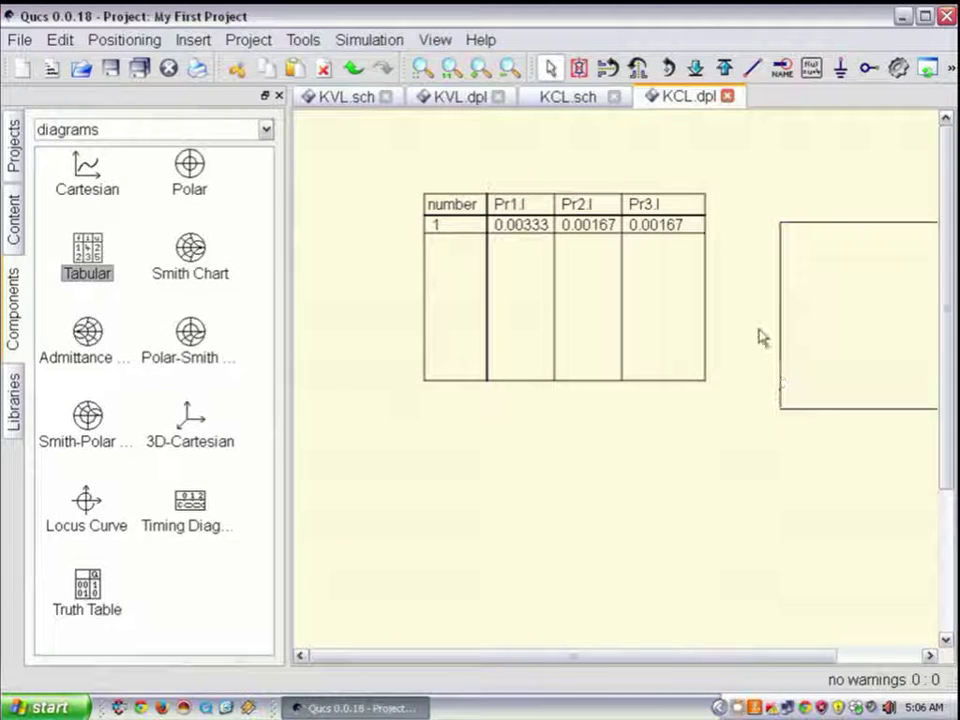
pyautogui.click(770, 238)
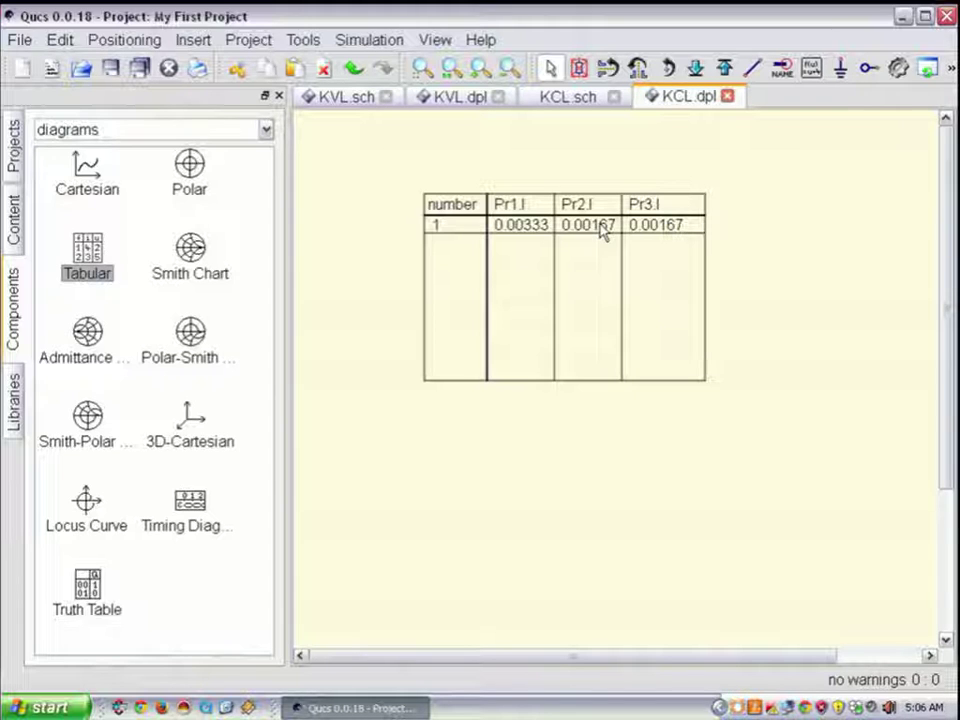
# Set R1's resistance in the KCL schematic to 2.2k Ohm
pyautogui.click(566, 100)
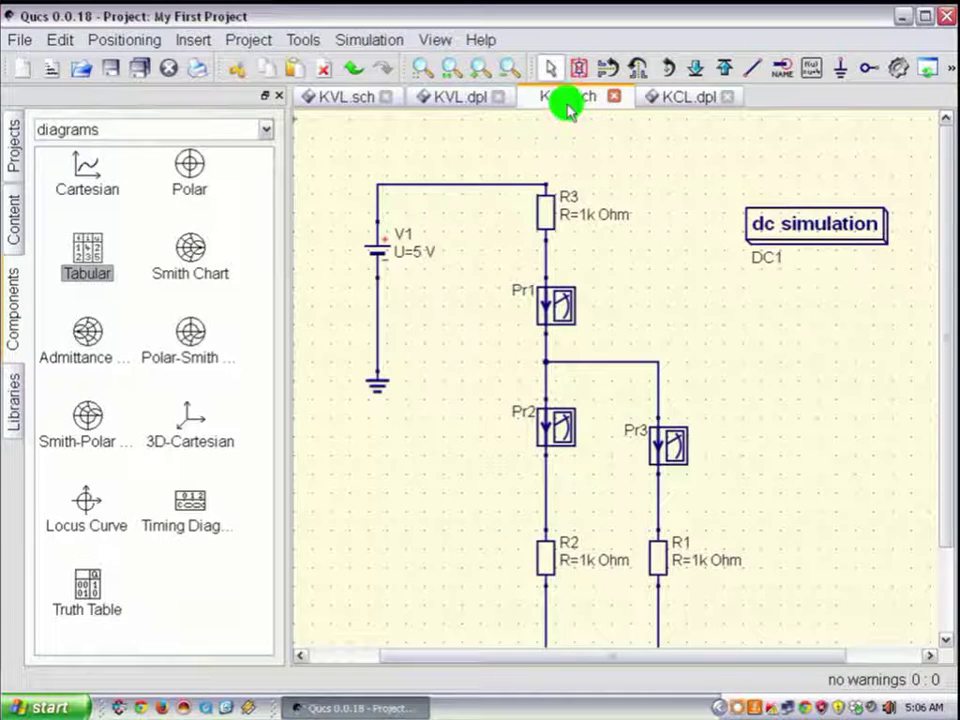
pyautogui.doubleClick(695, 561)
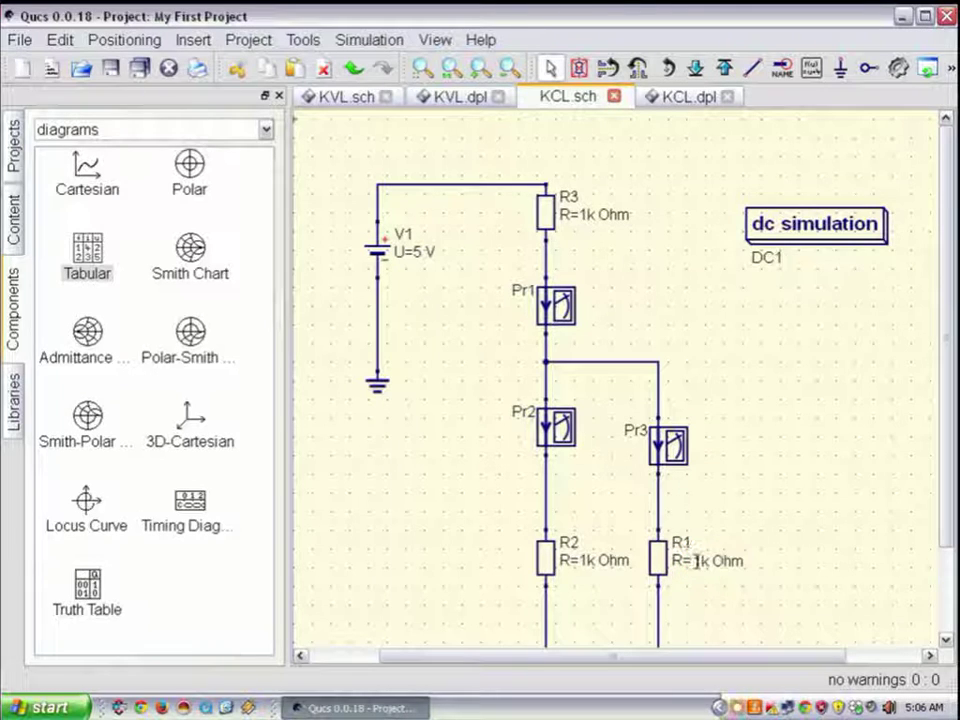
pyautogui.click(695, 561)
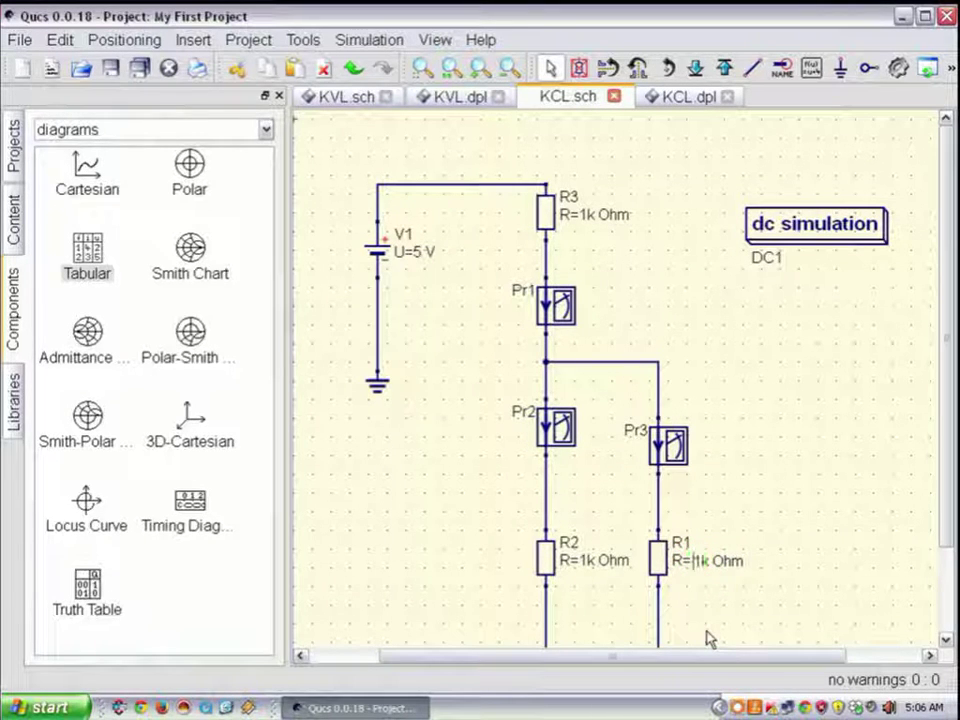
pyautogui.press('Delete')
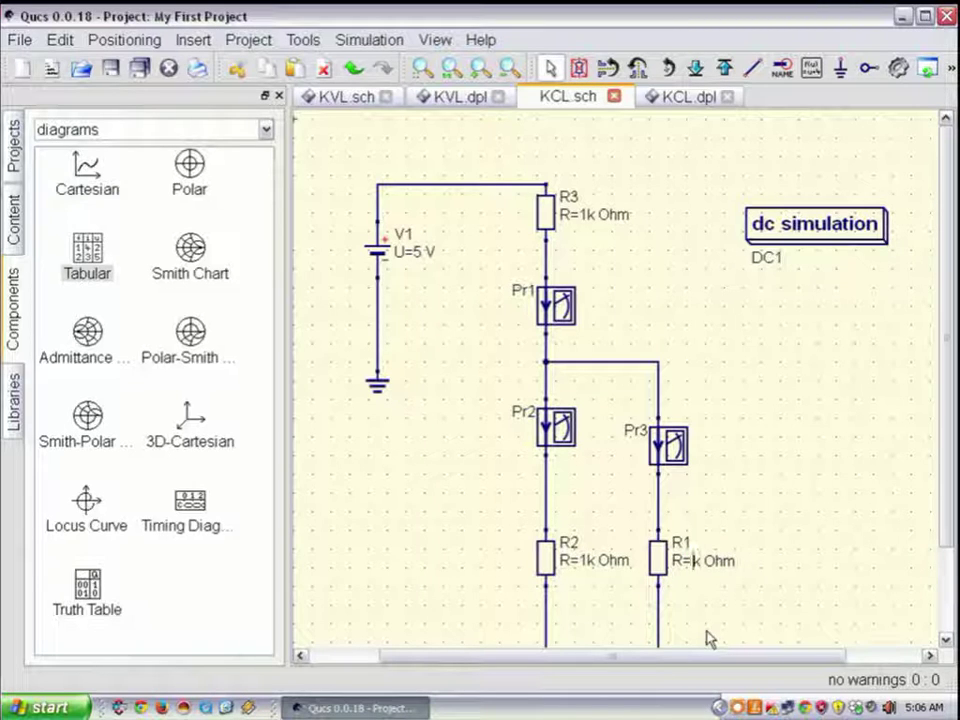
pyautogui.write('2.2')
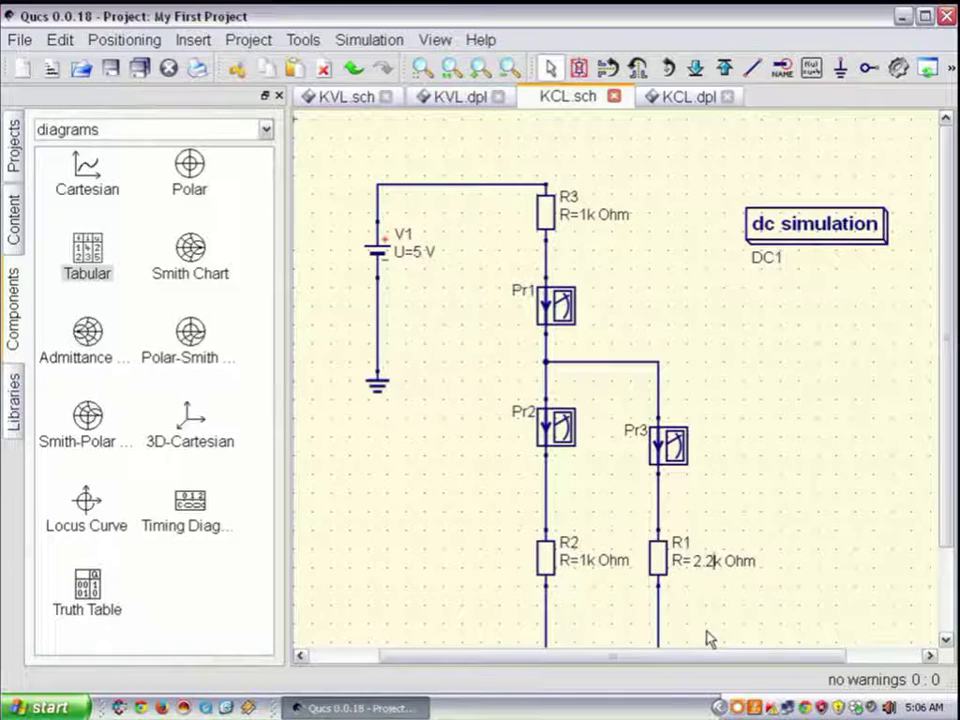
pyautogui.press('Return')
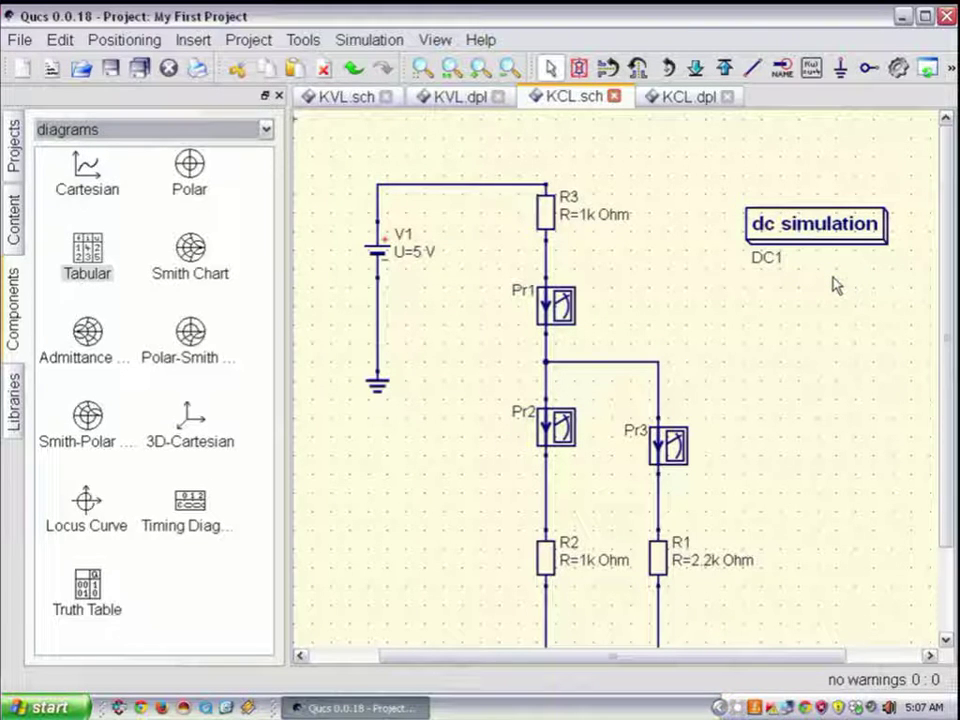
# Simulate the KCL schematic again to update the probe current table
pyautogui.press('F1')
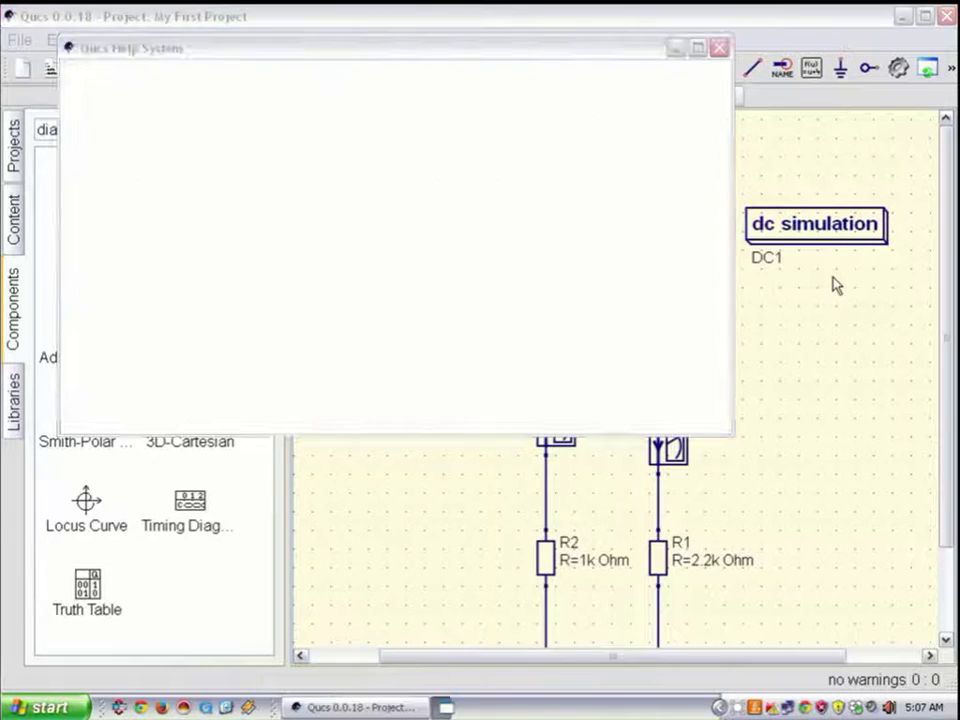
pyautogui.click(720, 47)
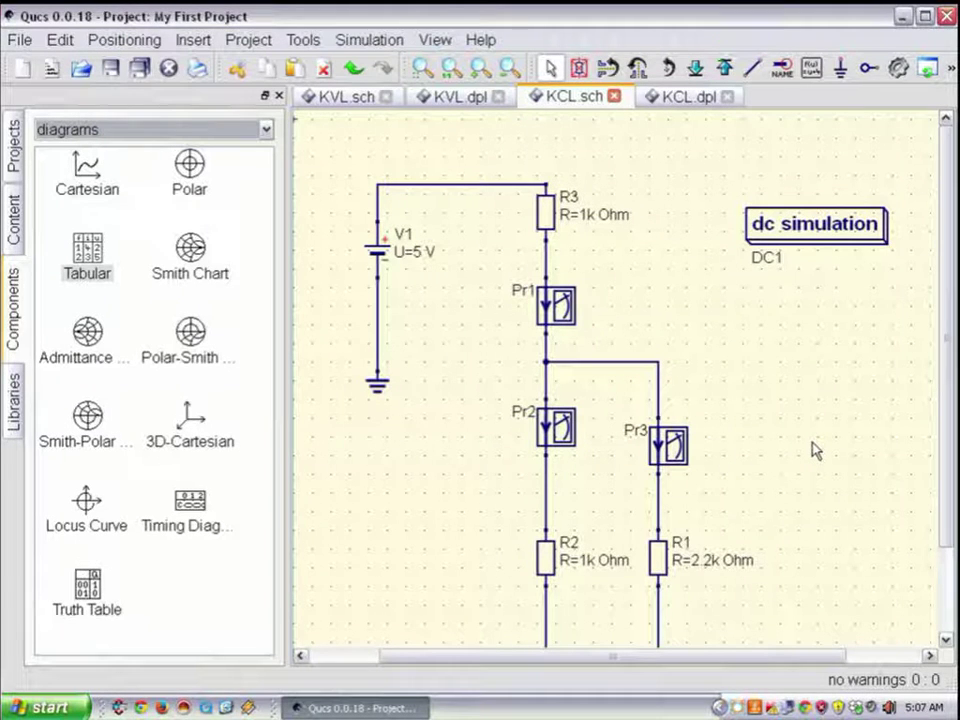
pyautogui.press('F2')
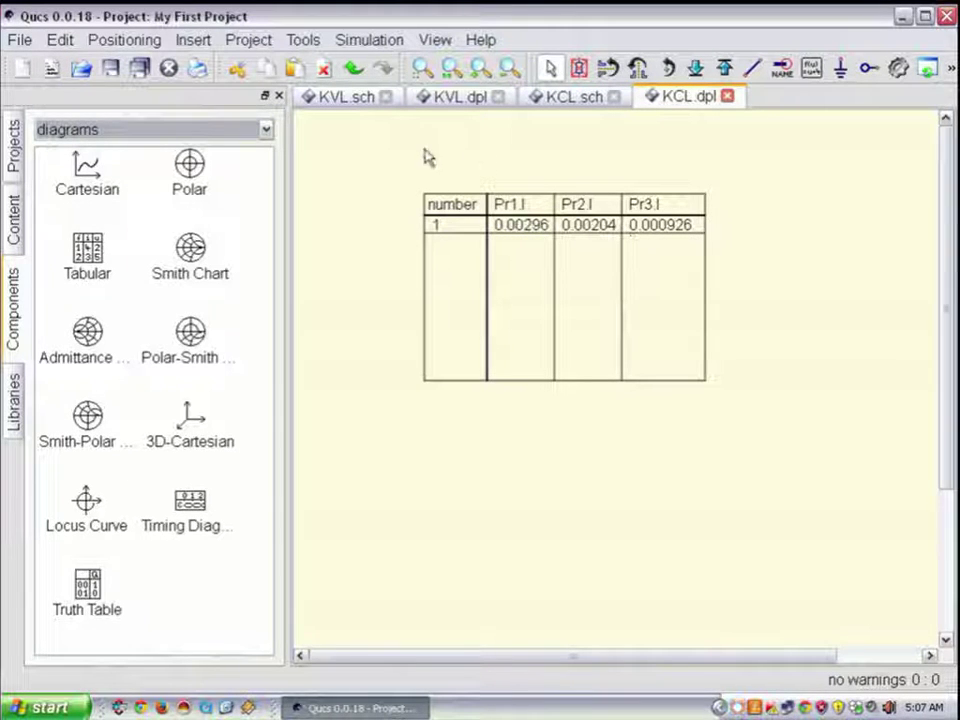
# Review the KVL schematic from the voltage source down to the grounds below R2 and R3
pyautogui.click(345, 97)
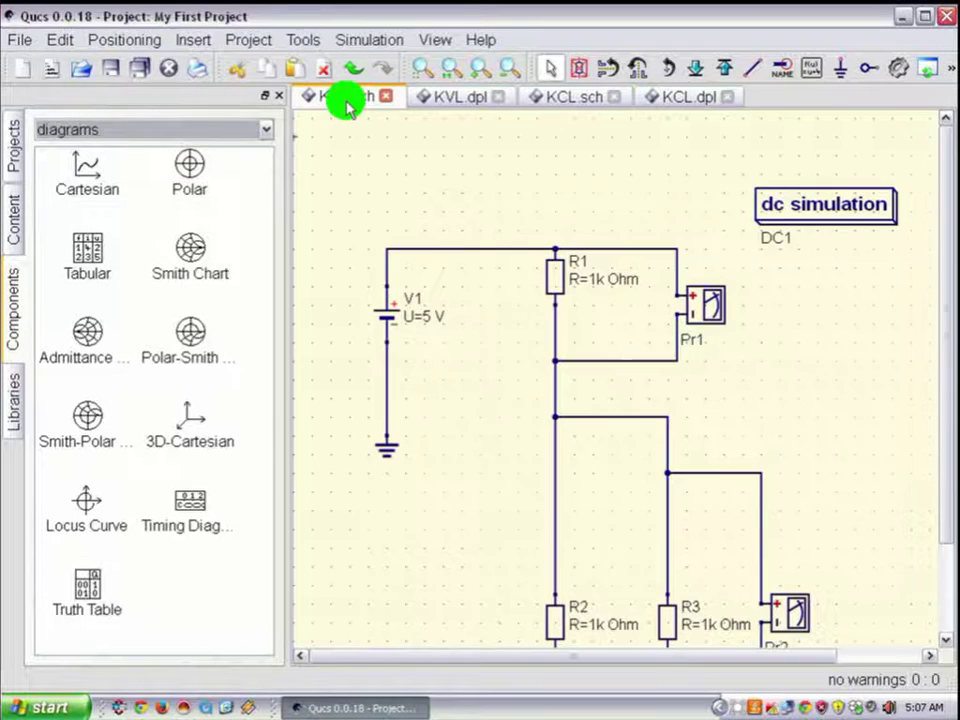
pyautogui.click(364, 240)
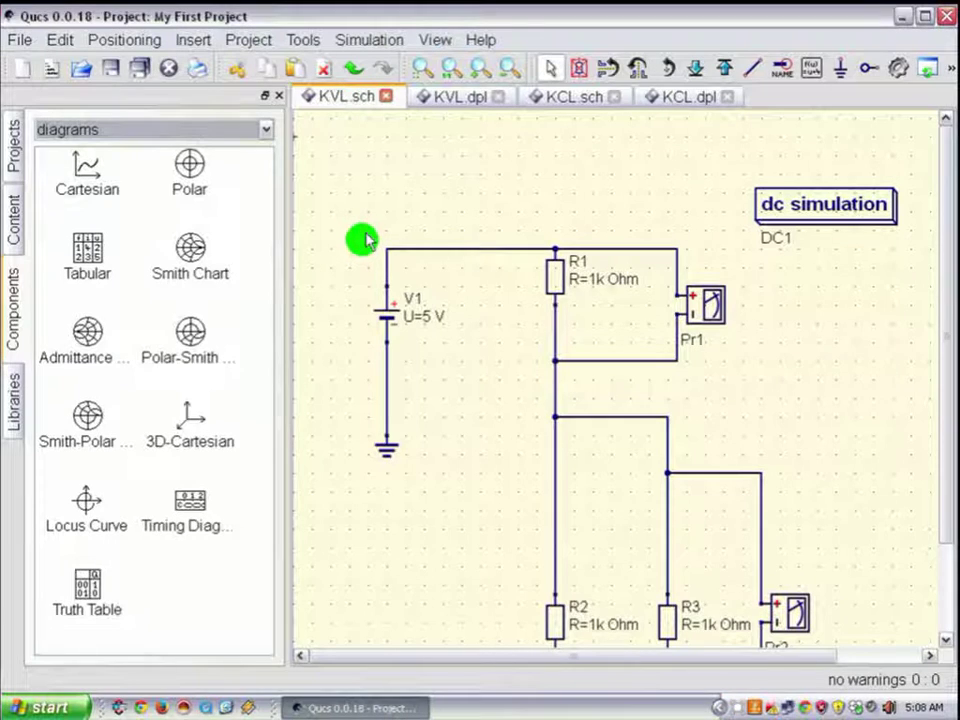
pyautogui.scroll(-1, 366, 240)
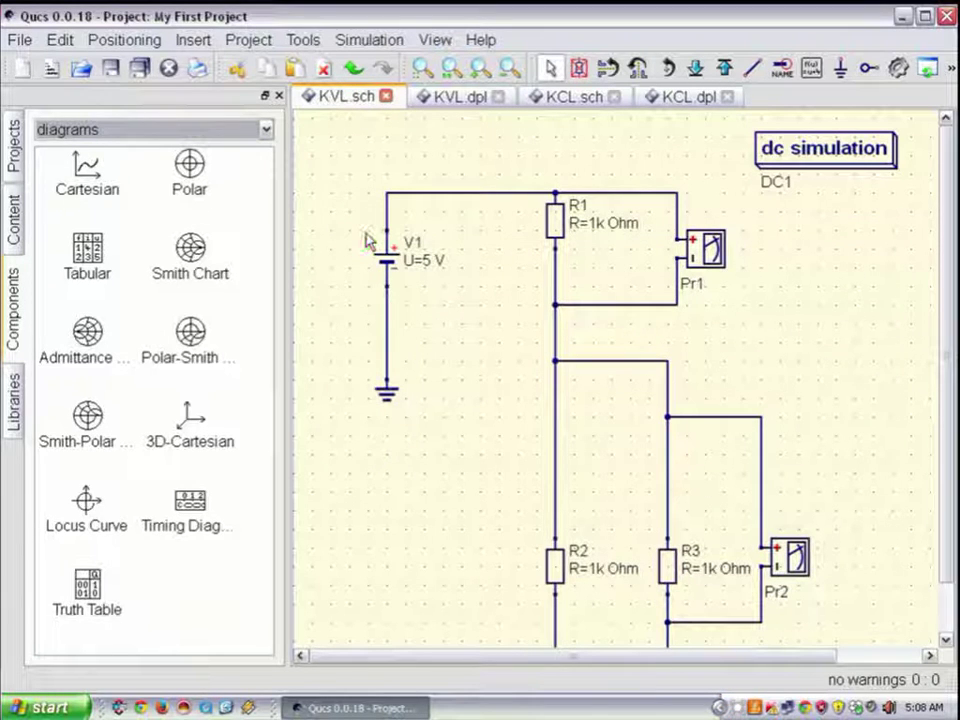
pyautogui.scroll(-1, 366, 240)
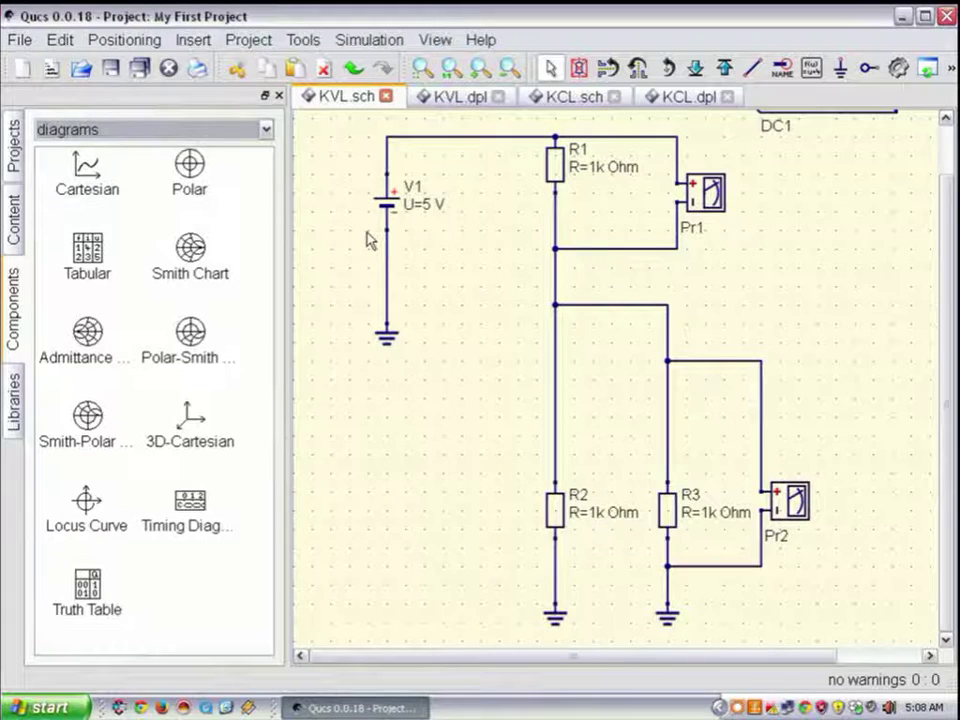
pyautogui.scroll(2, 370, 240)
pyautogui.scroll(-2, 370, 240)
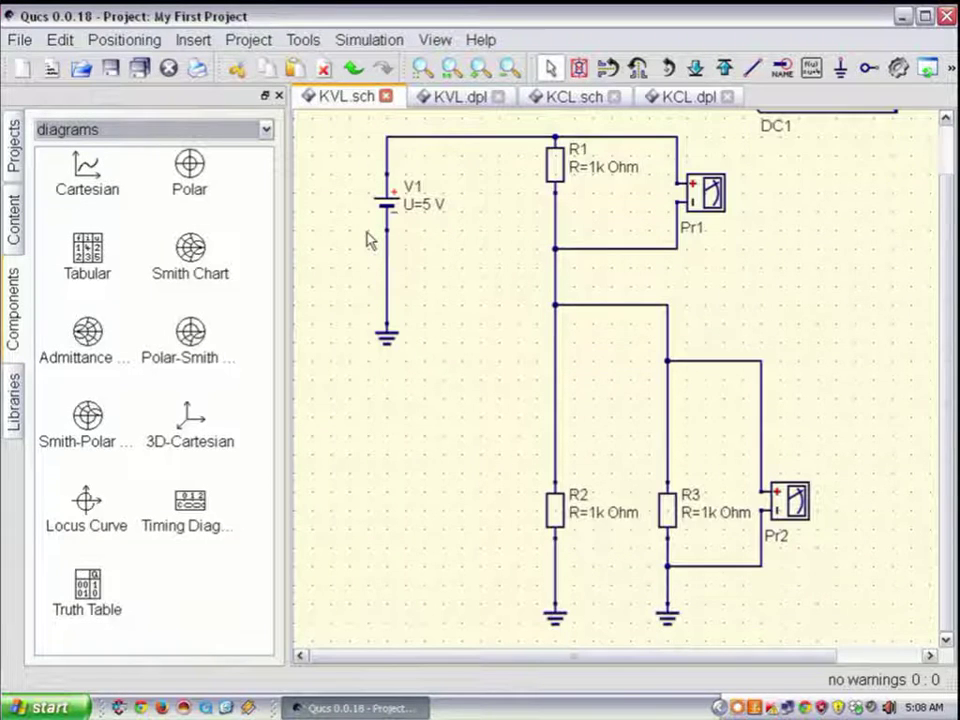